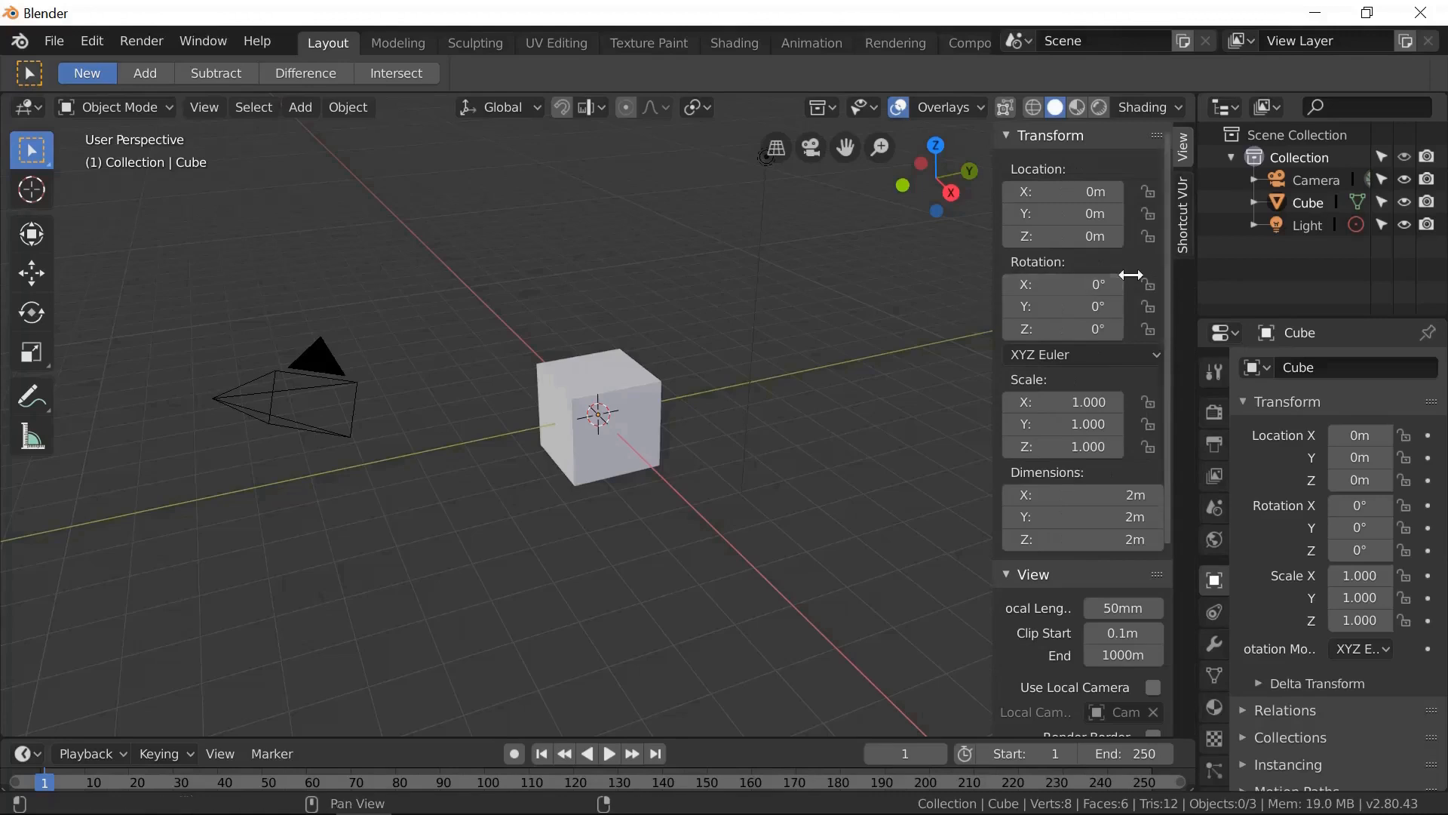
- Start the Shortcut VUr key display for the 3D viewport and hide the sidebar
click(1184, 219)
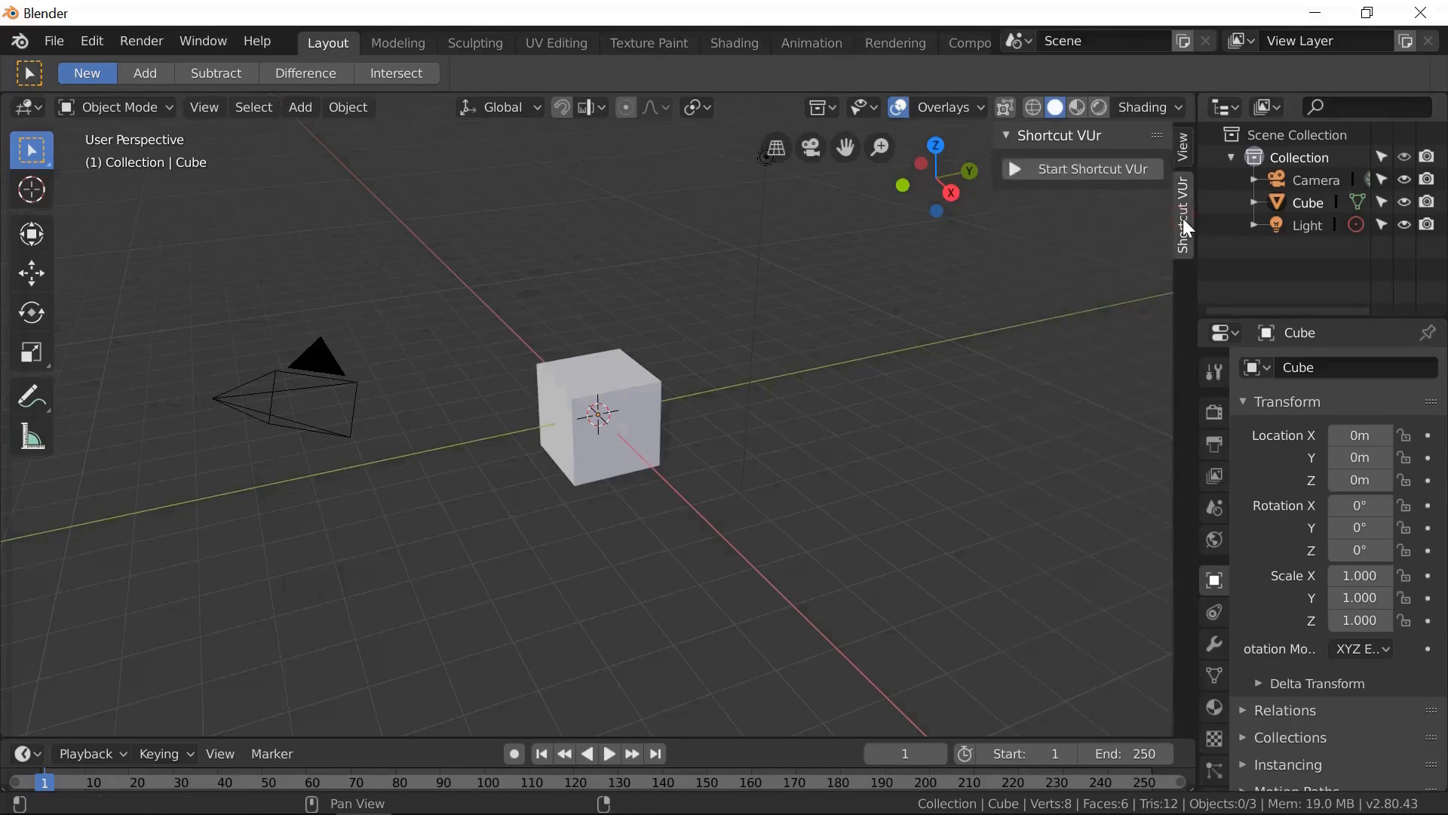
click(1093, 169)
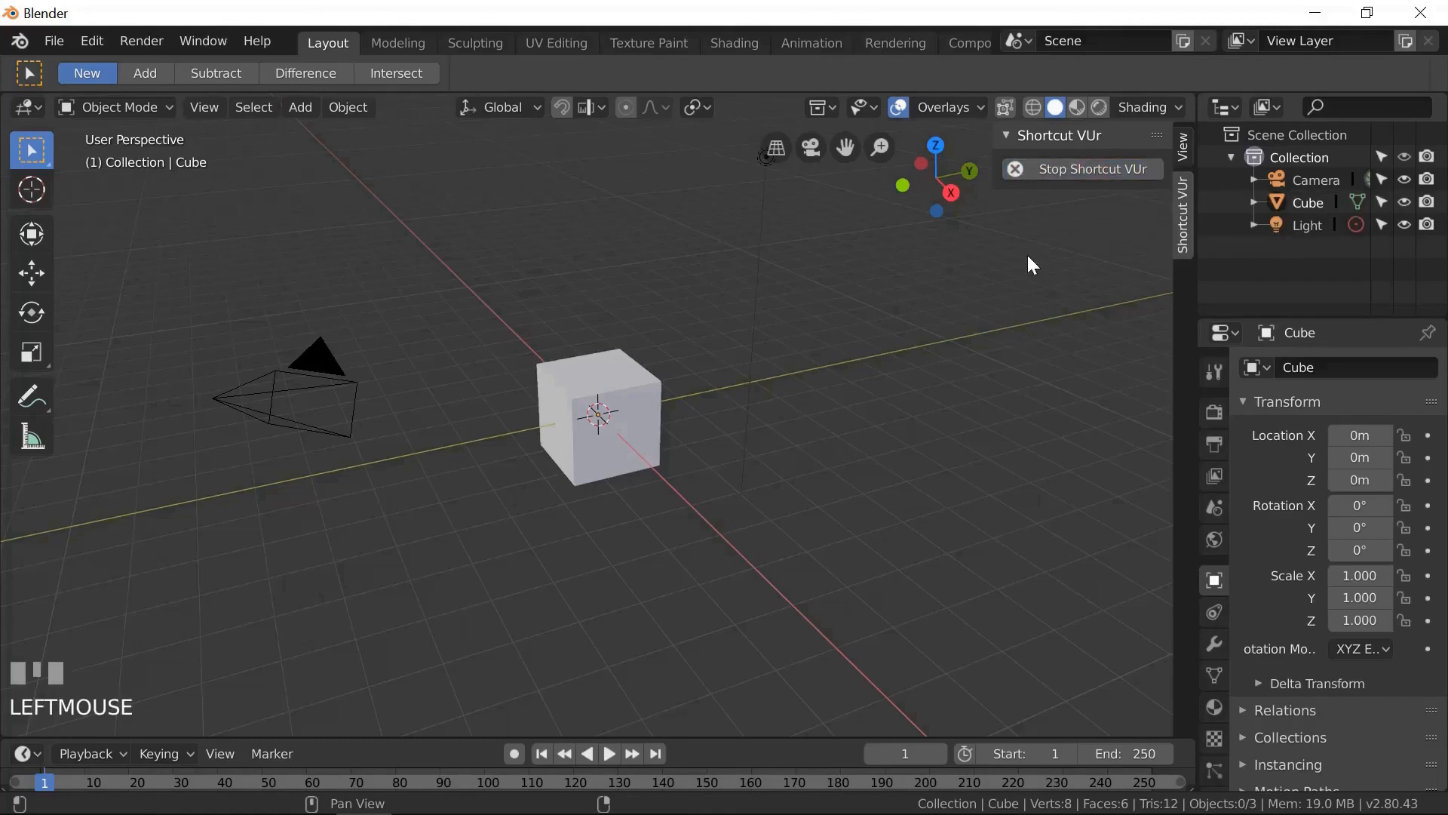
key(n)
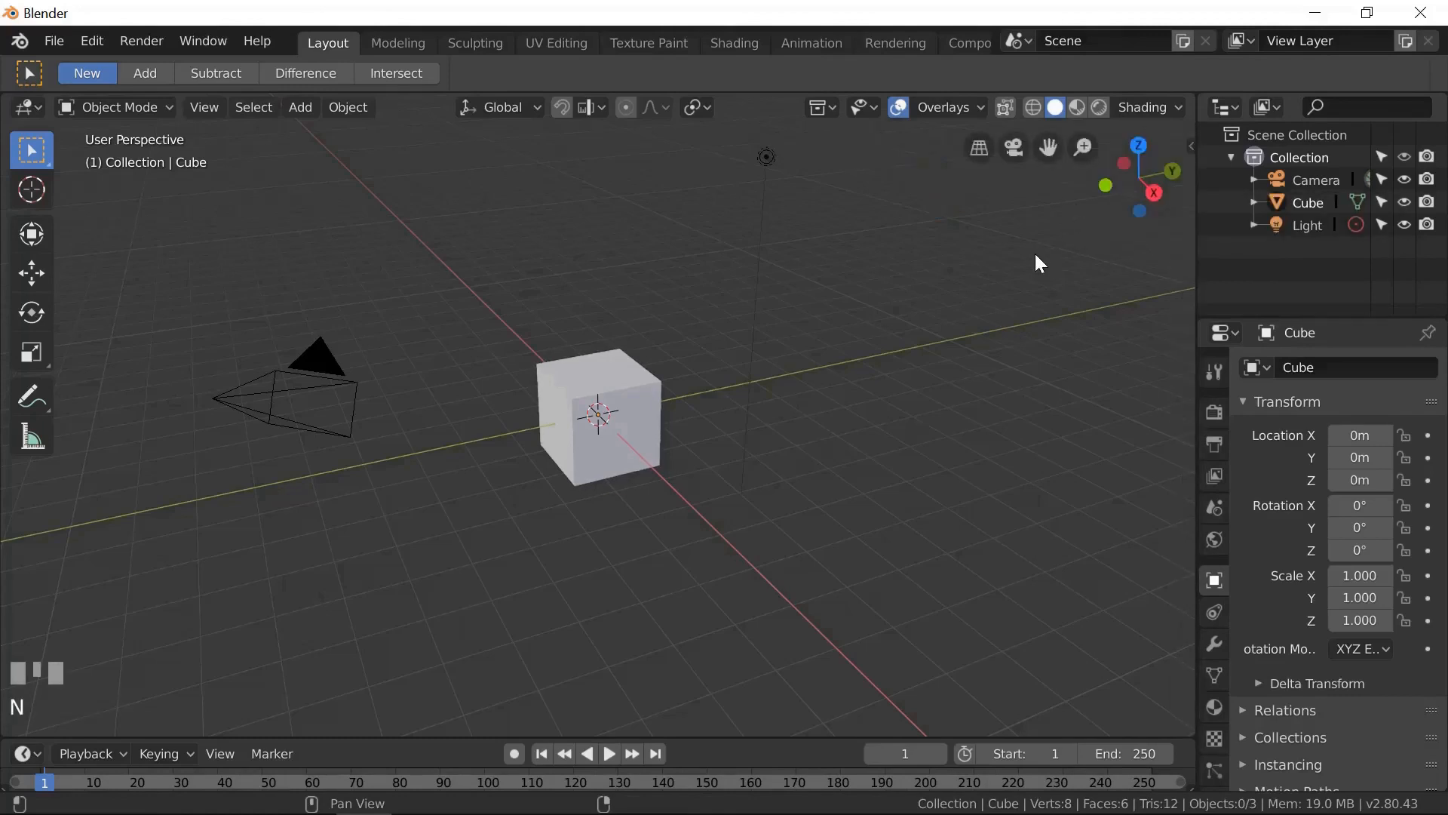
- Delete the default cube from the scene
click(616, 407)
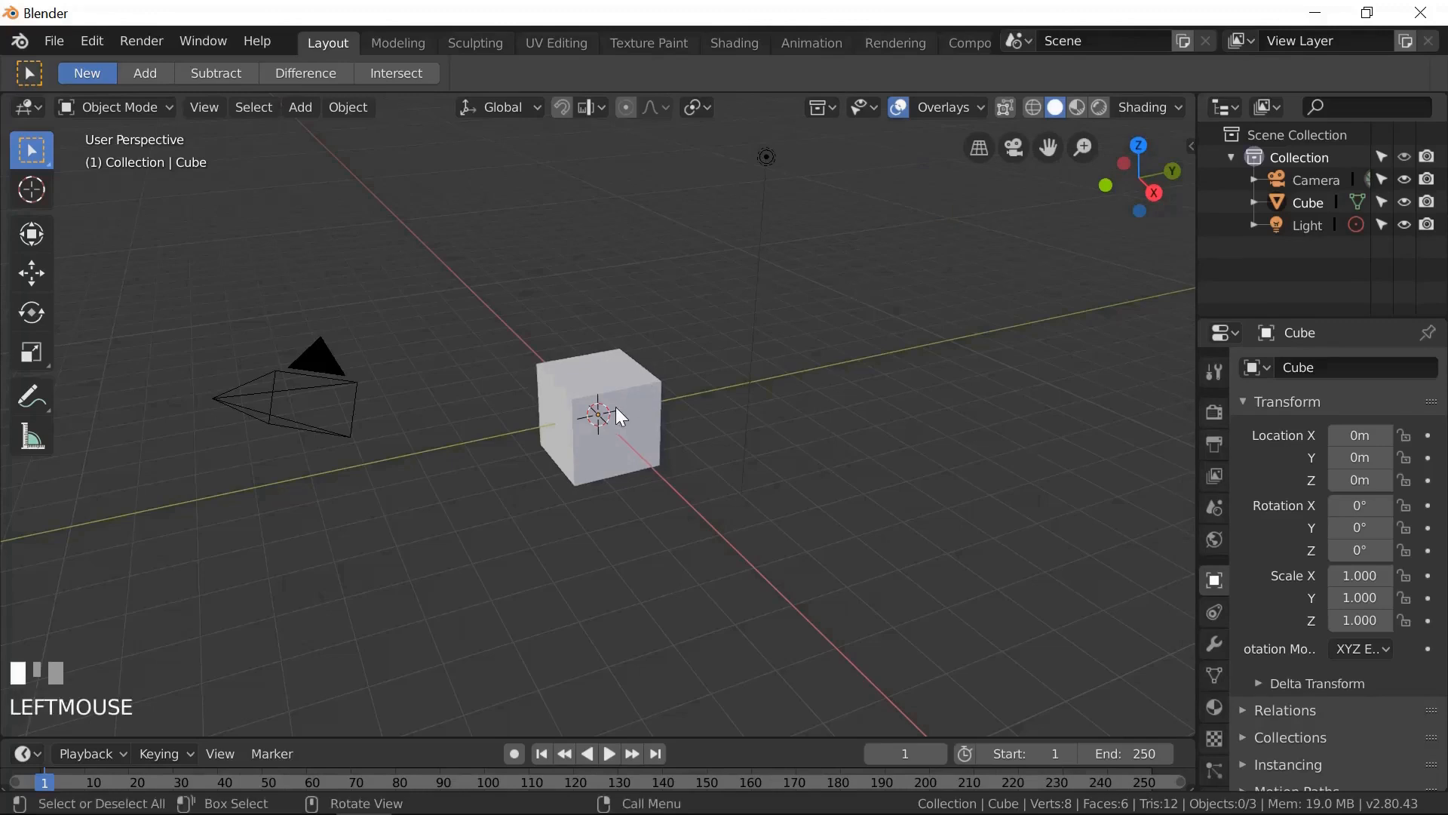
key(x)
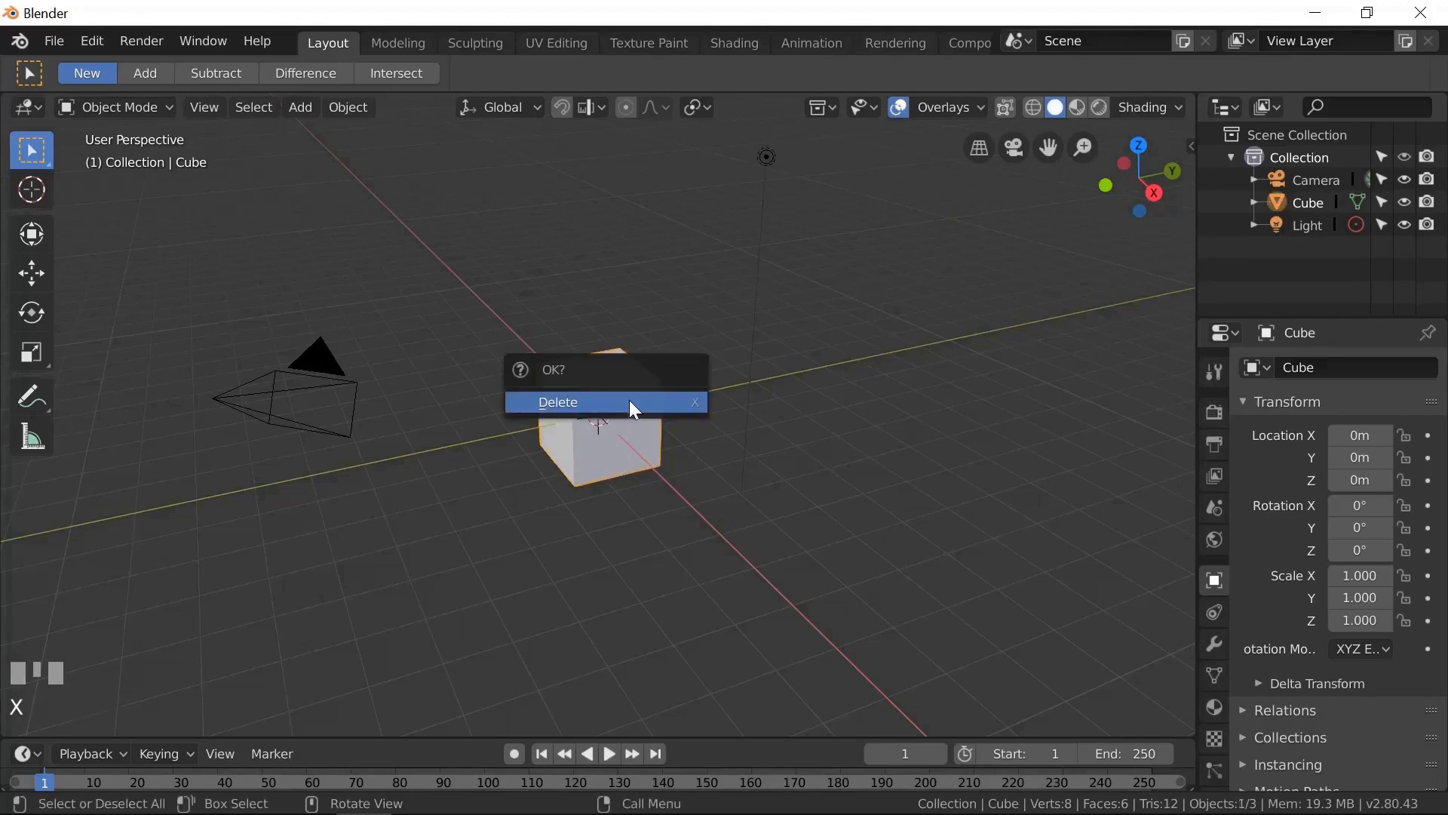
click(634, 399)
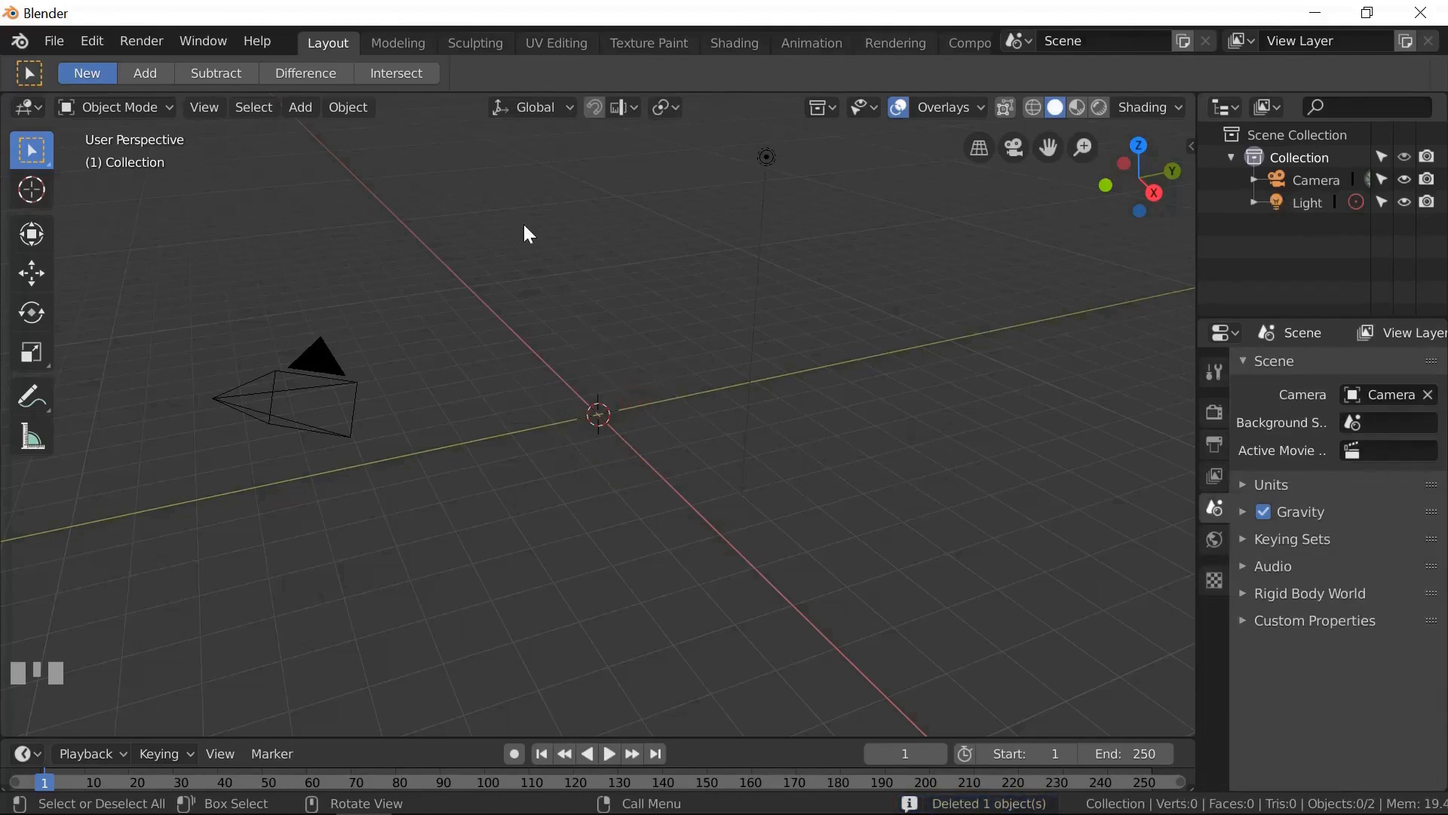
- Add a plane mesh at the world origin and scale it uniformly by a factor of 10
click(297, 105)
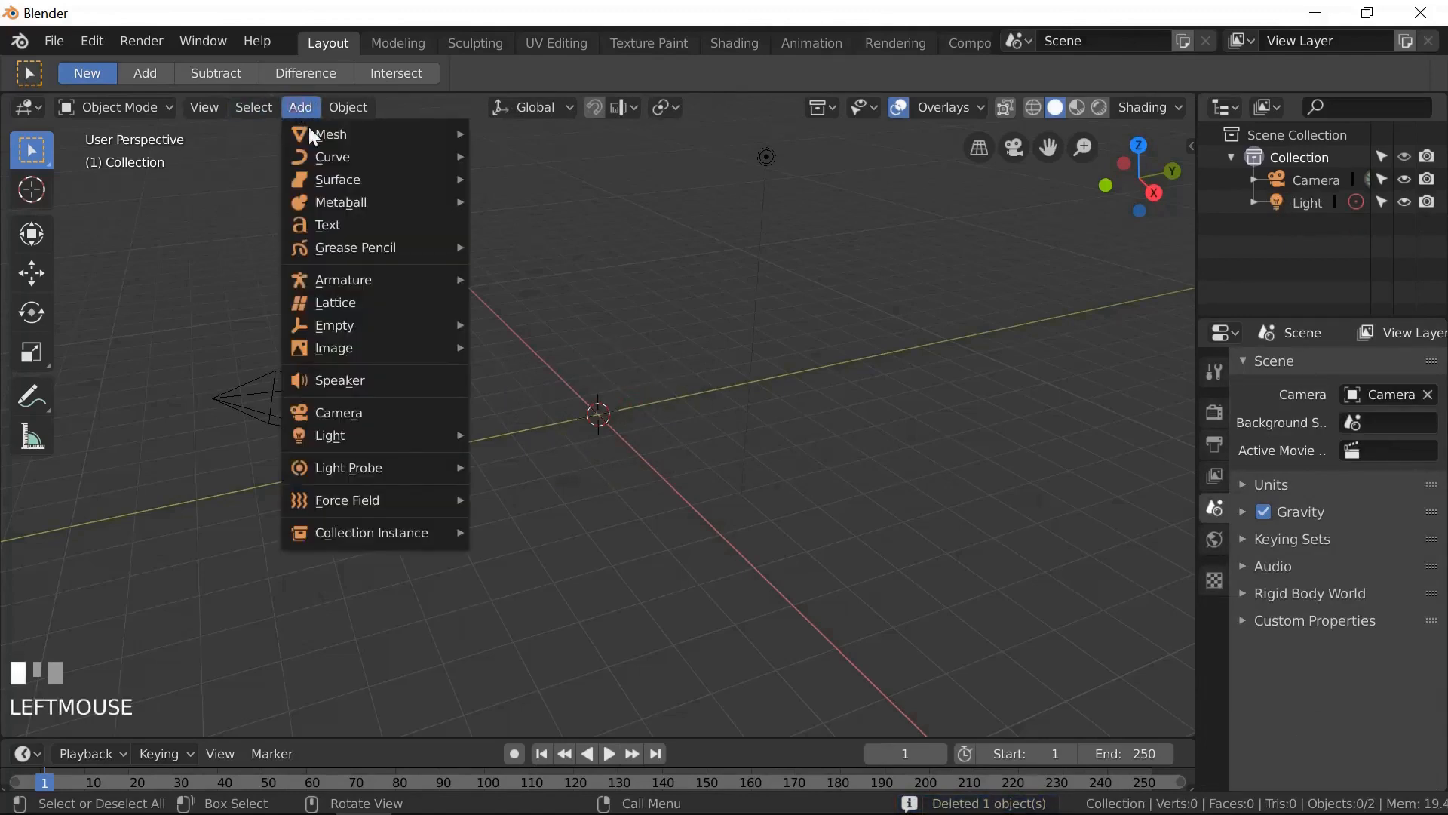
mouse_move(364, 133)
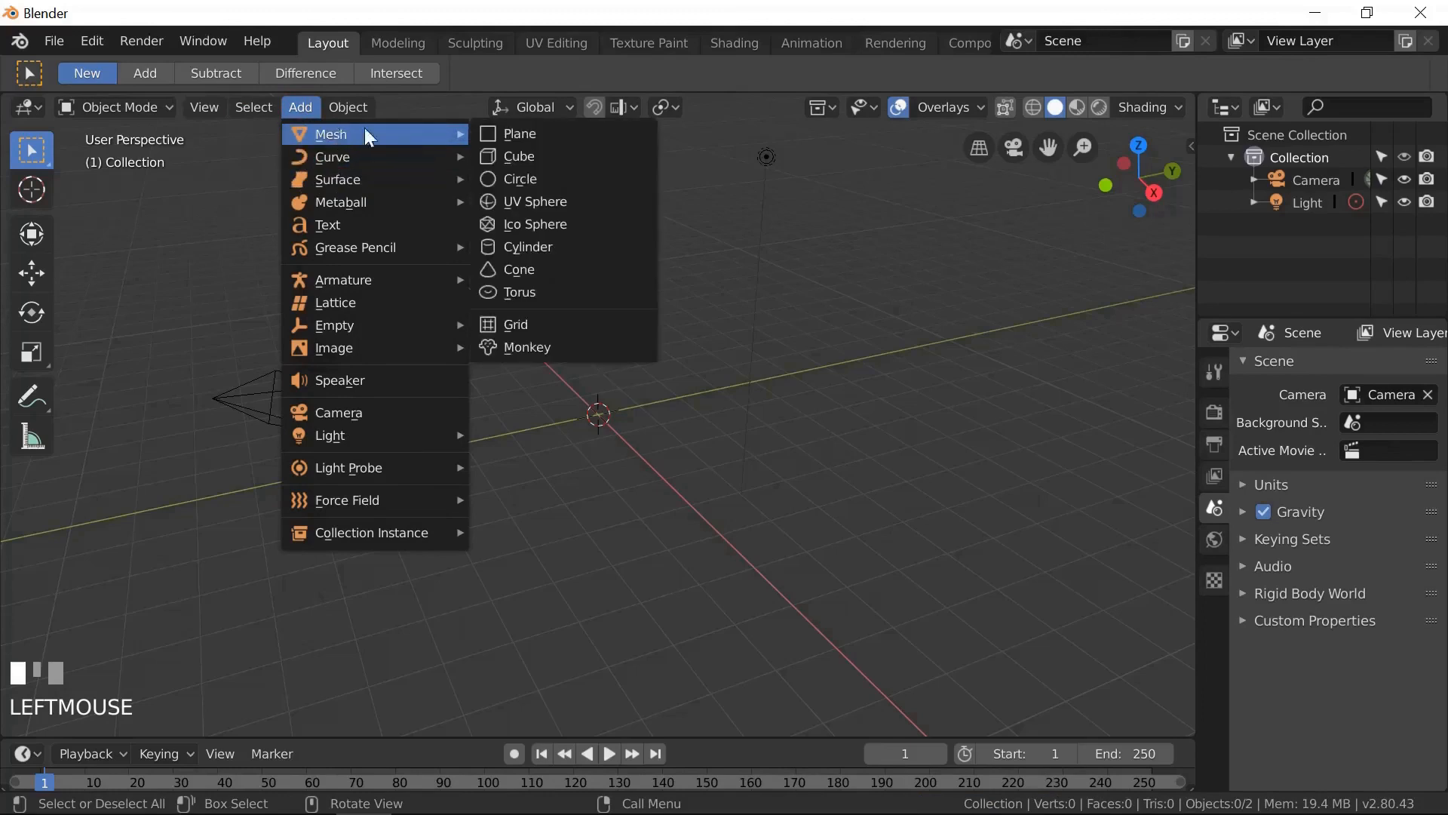
click(517, 135)
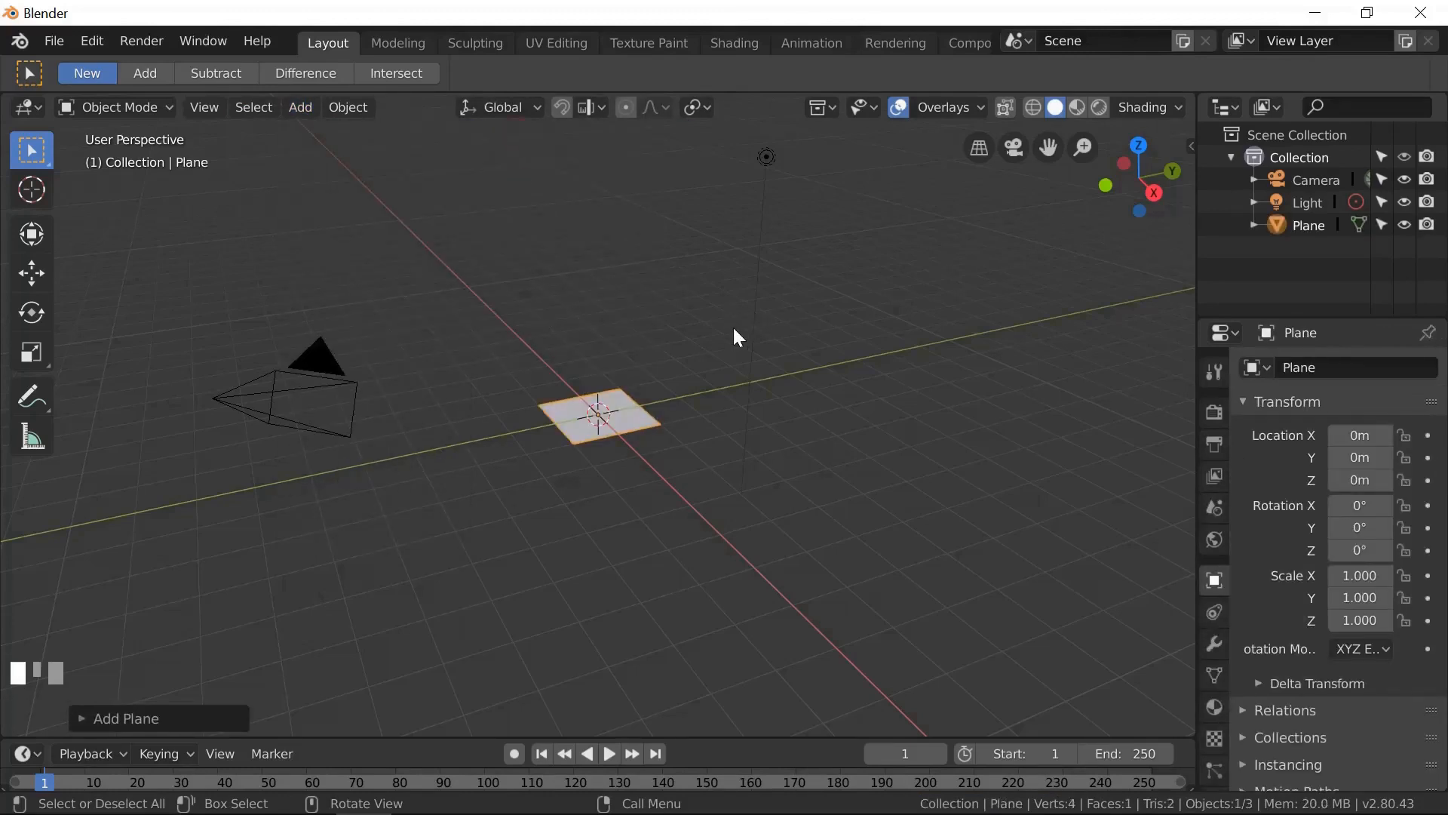
key(s)
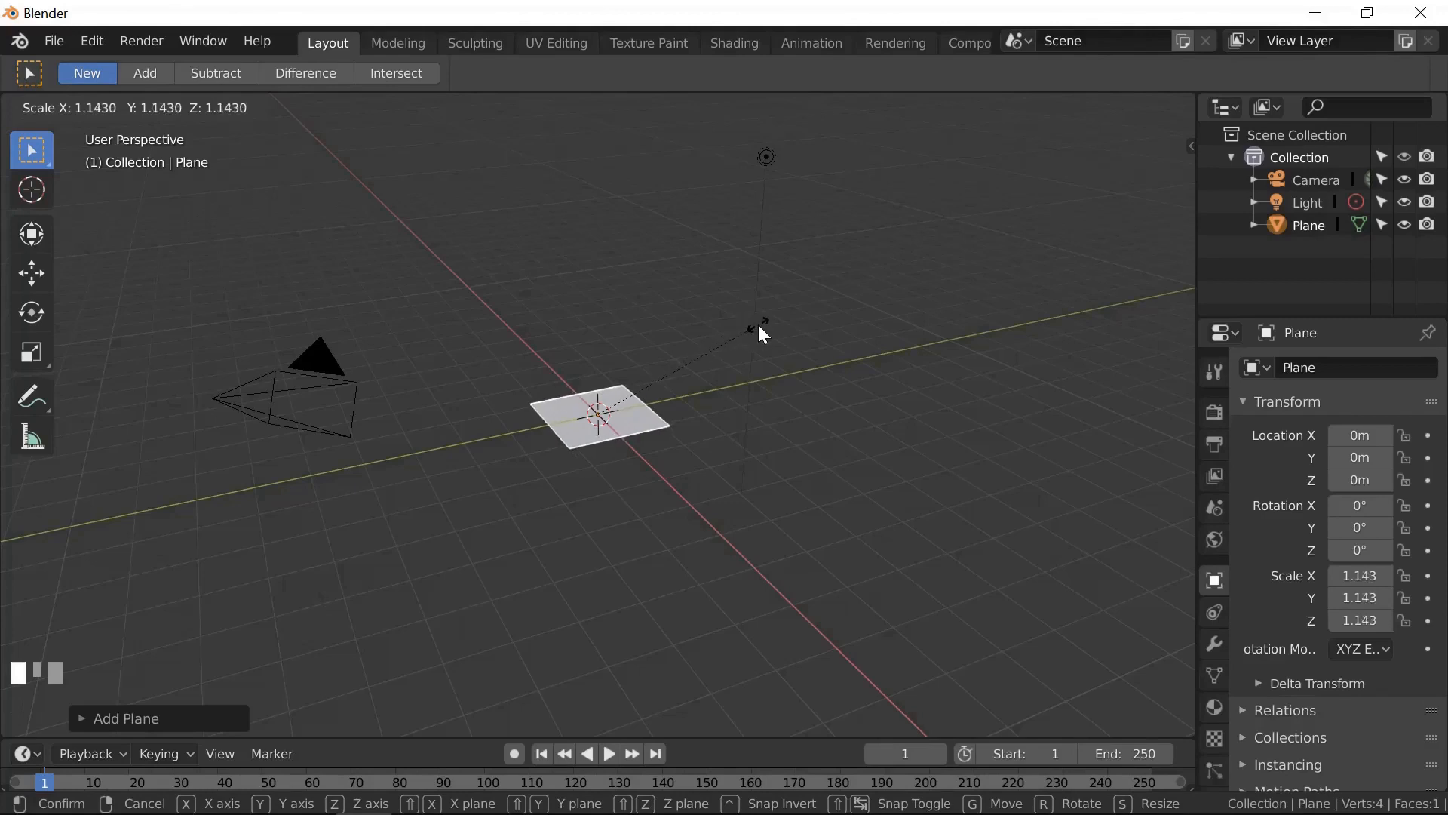
text(1)
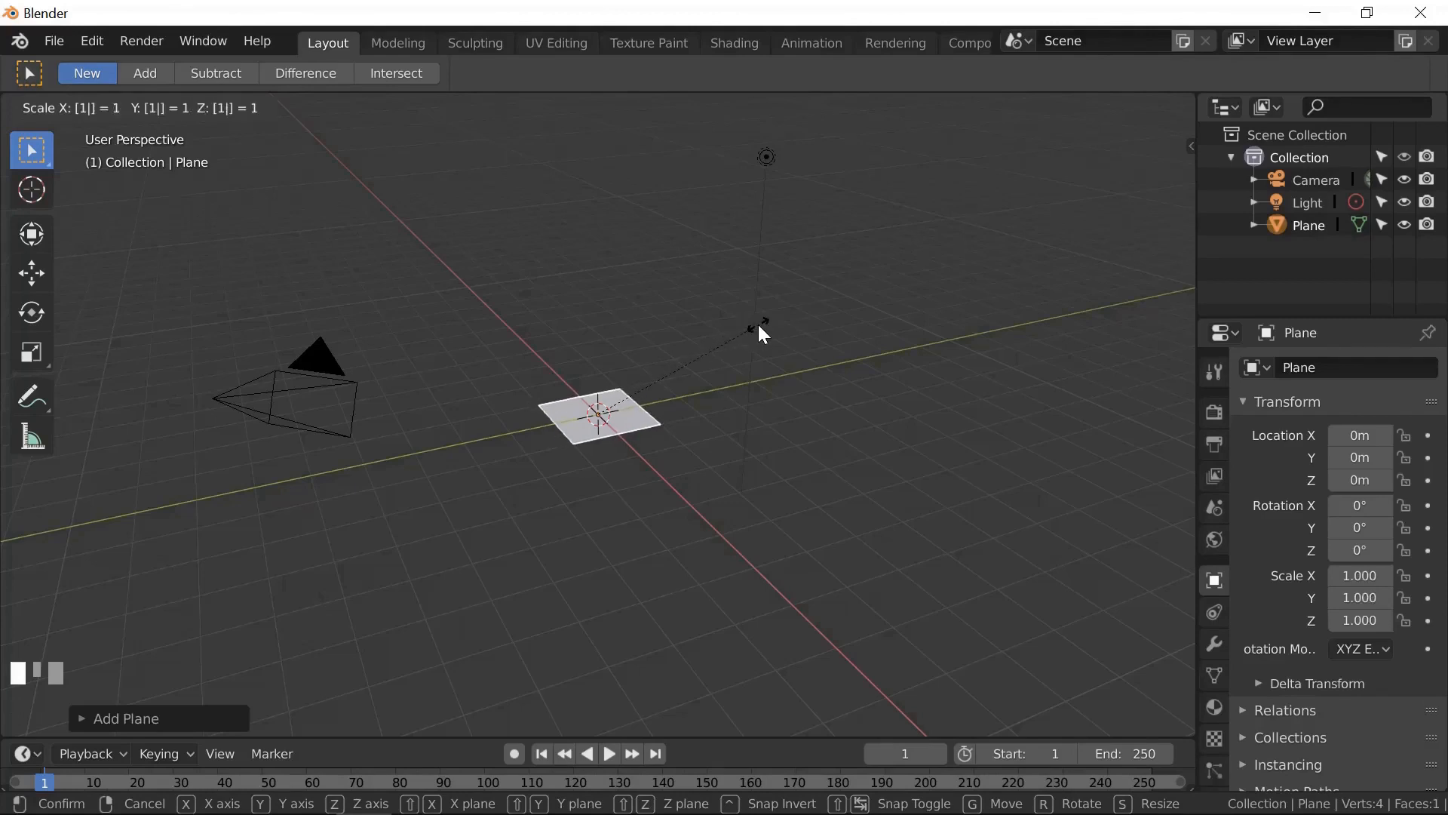
text(0)
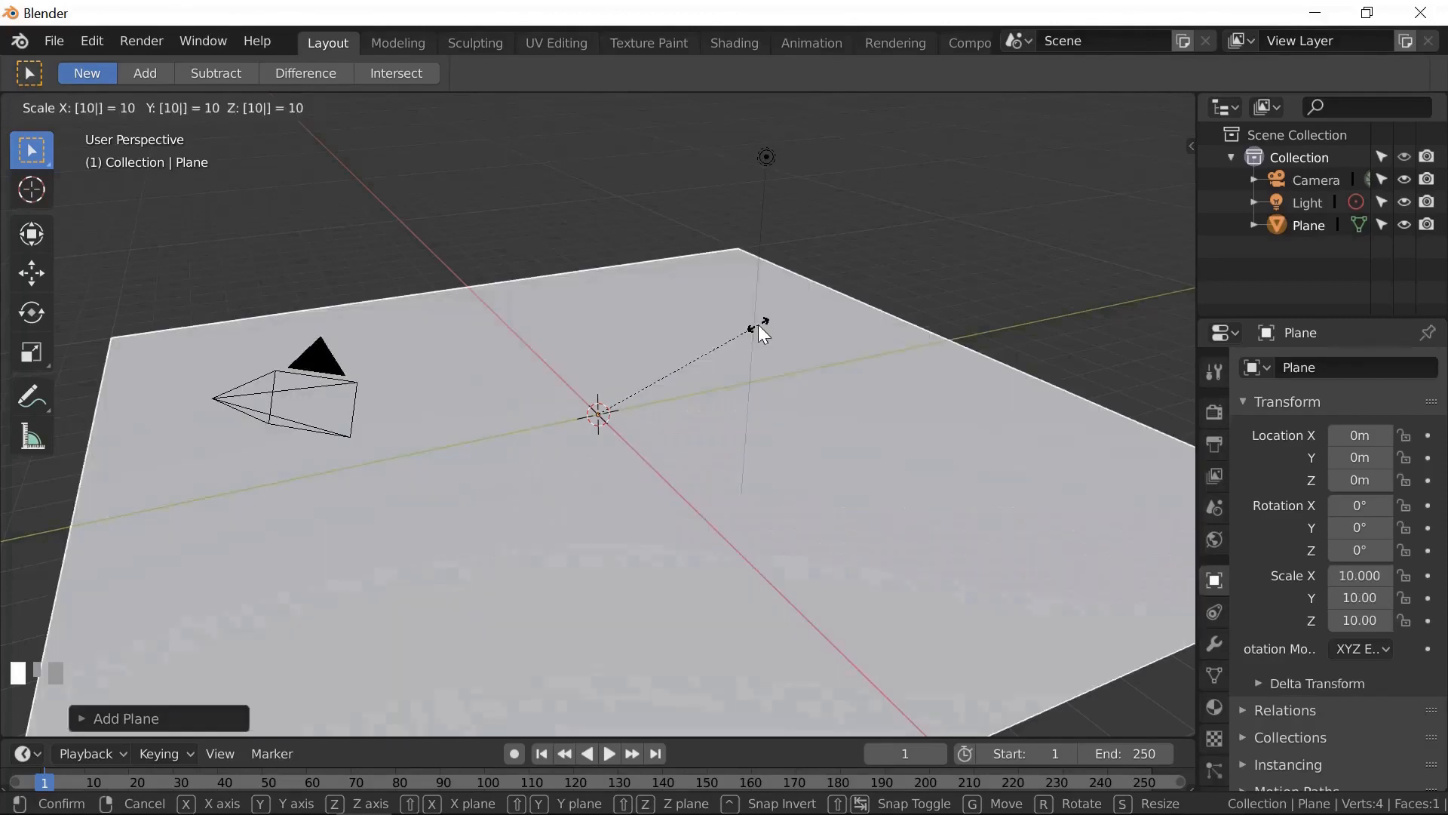
click(758, 325)
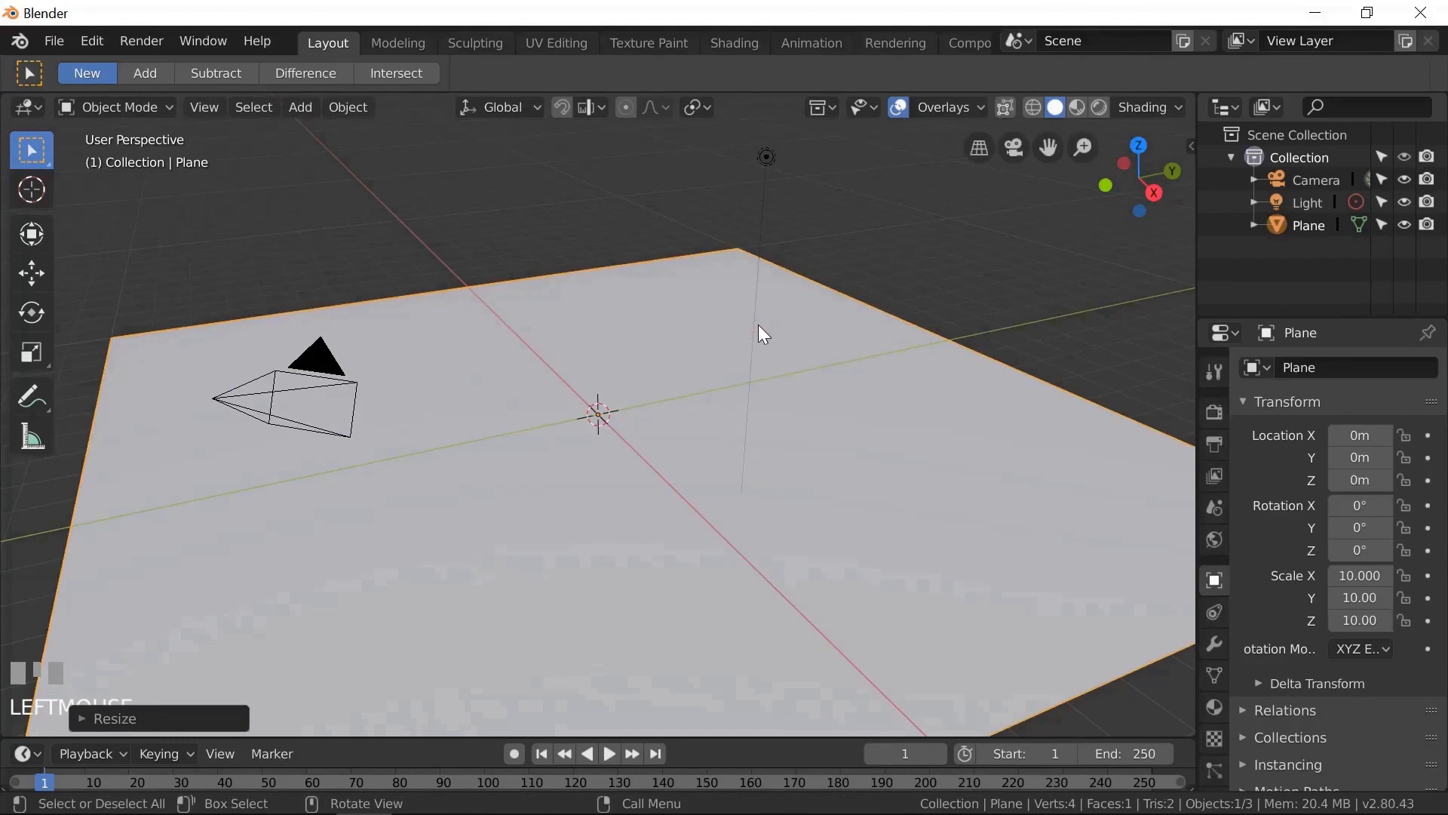
- In Edit Mode with edge selection, extrude the plane's far edge 10 m straight up along Z to form a back wall
key(Tab)
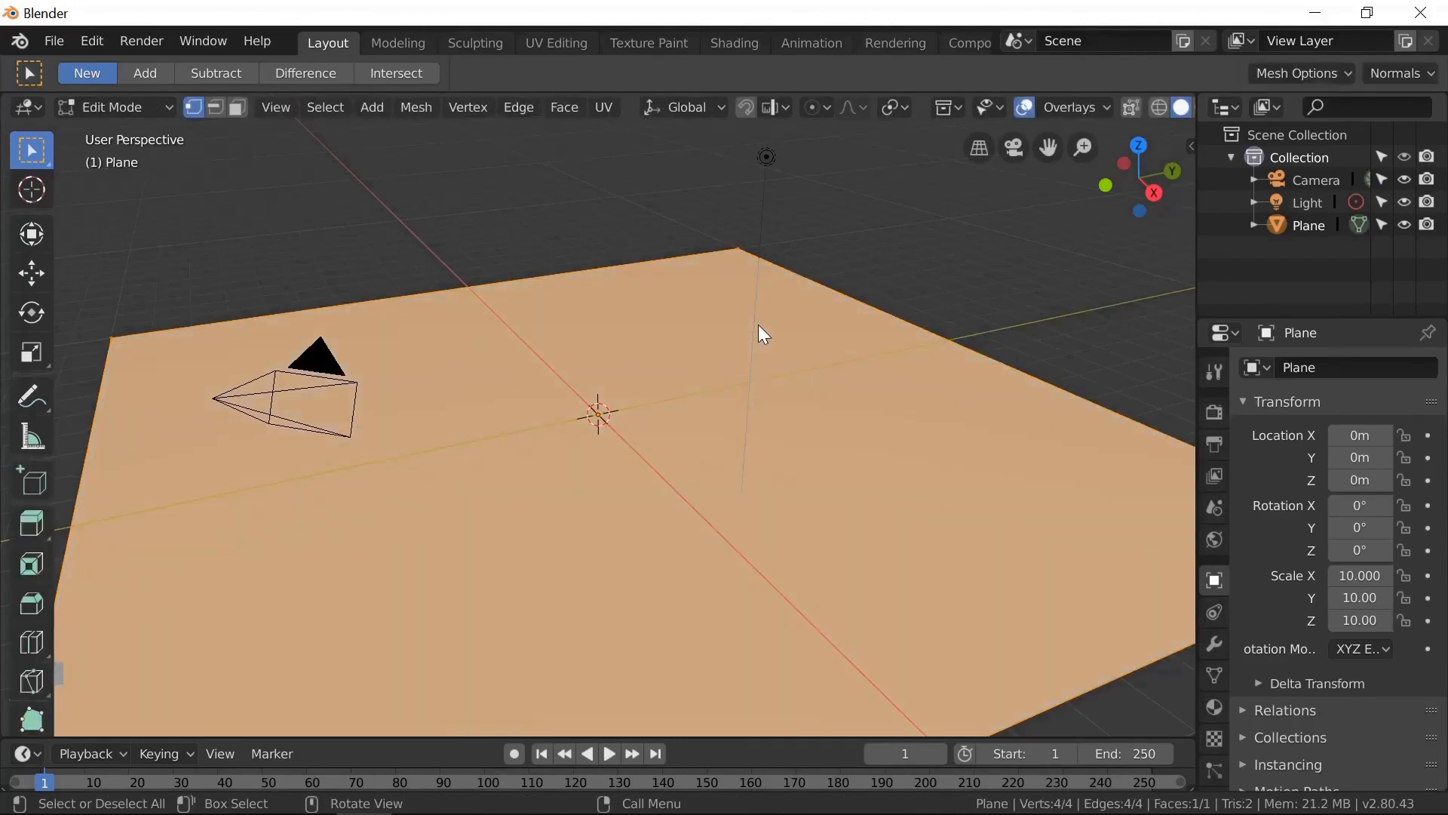
click(217, 107)
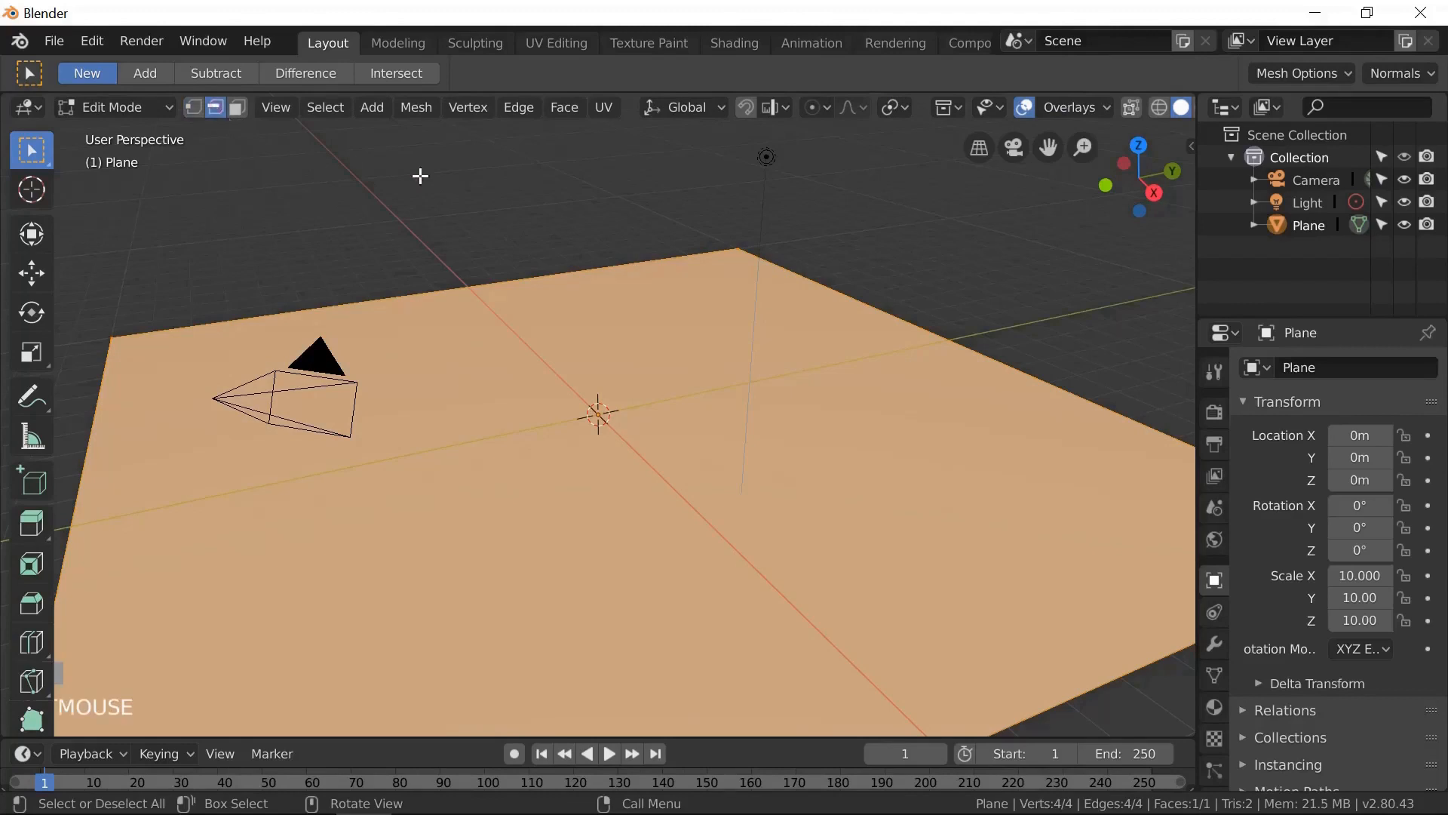
click(878, 311)
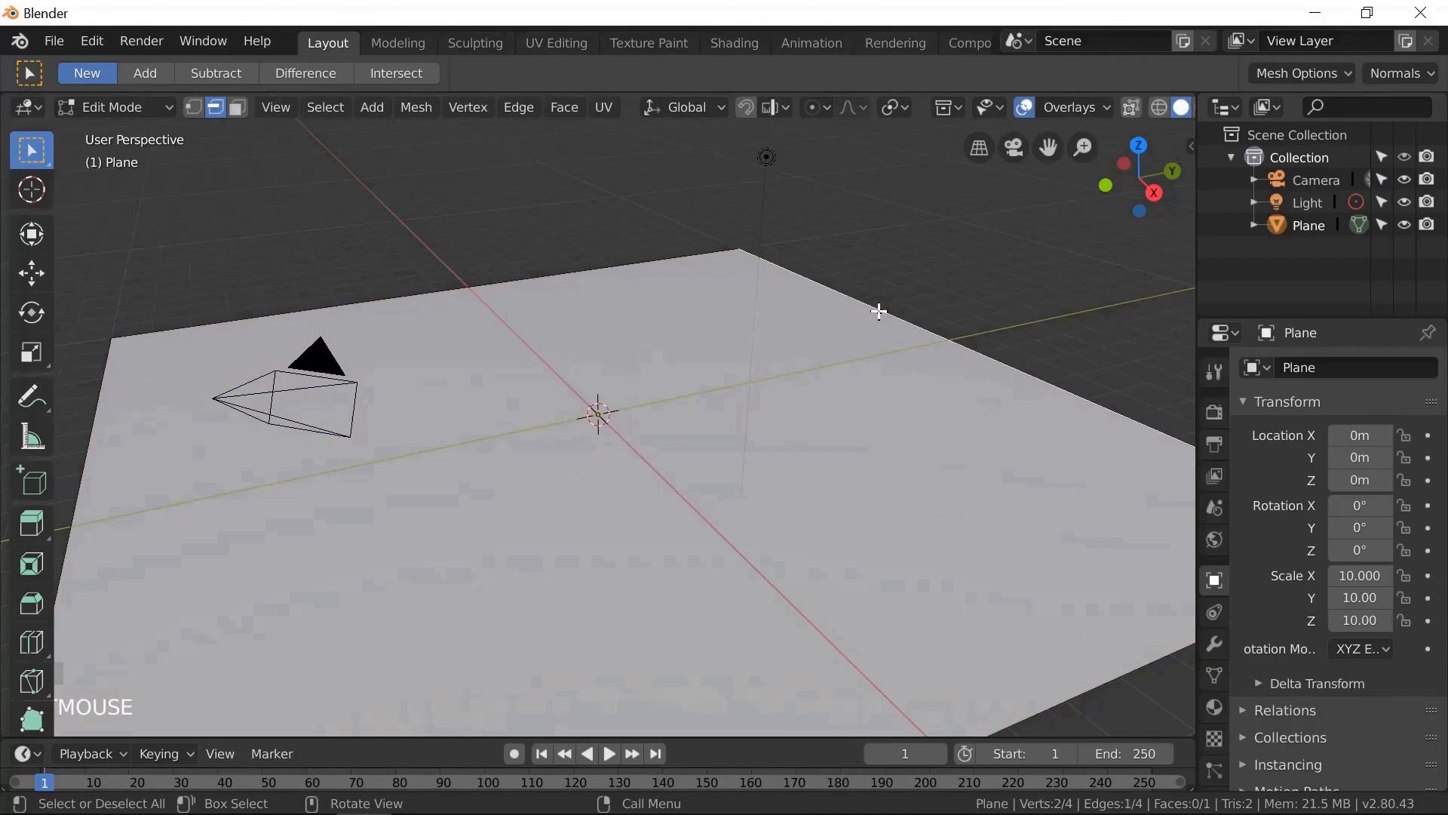
key(e)
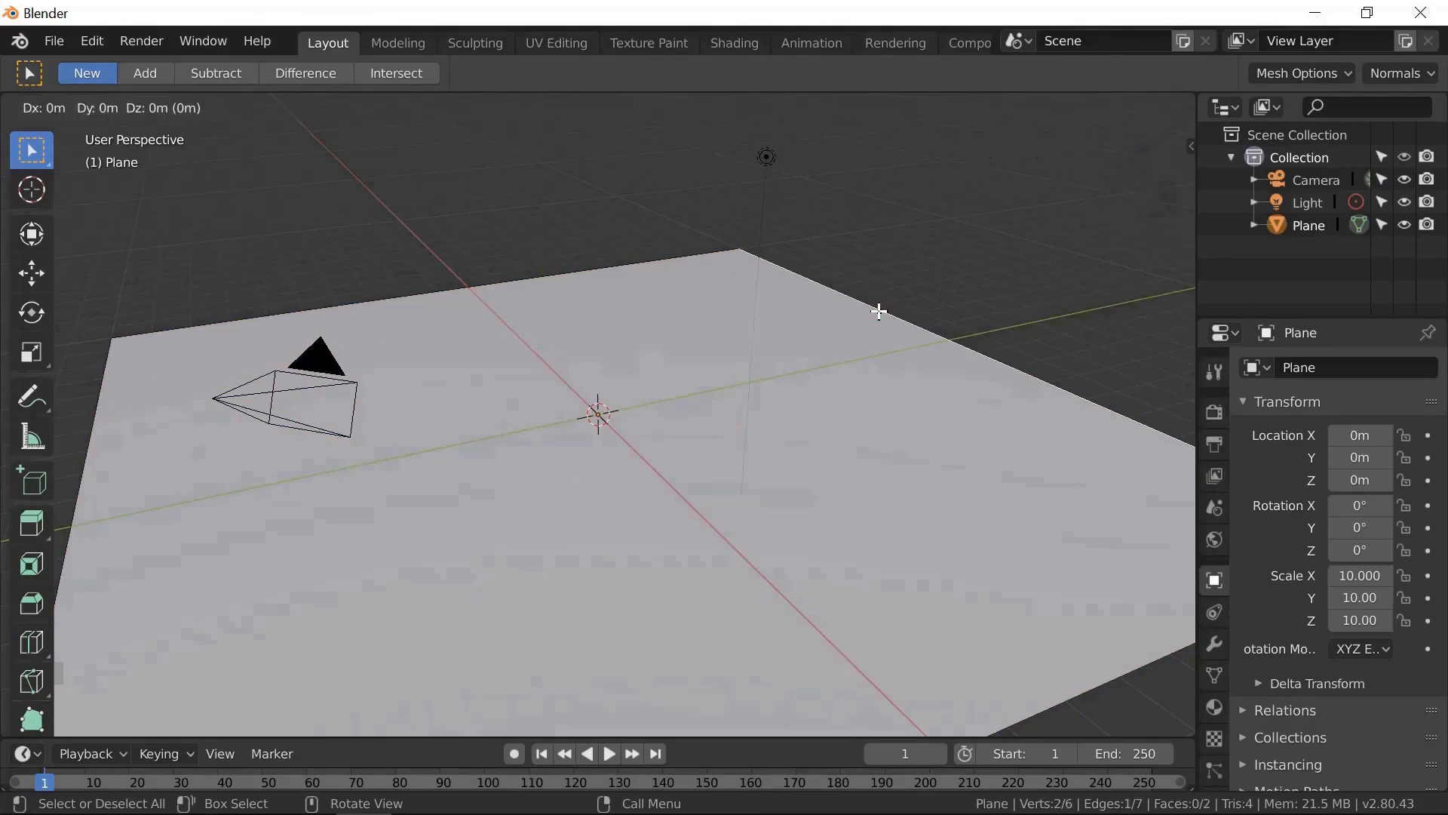
text(z)
text(1)
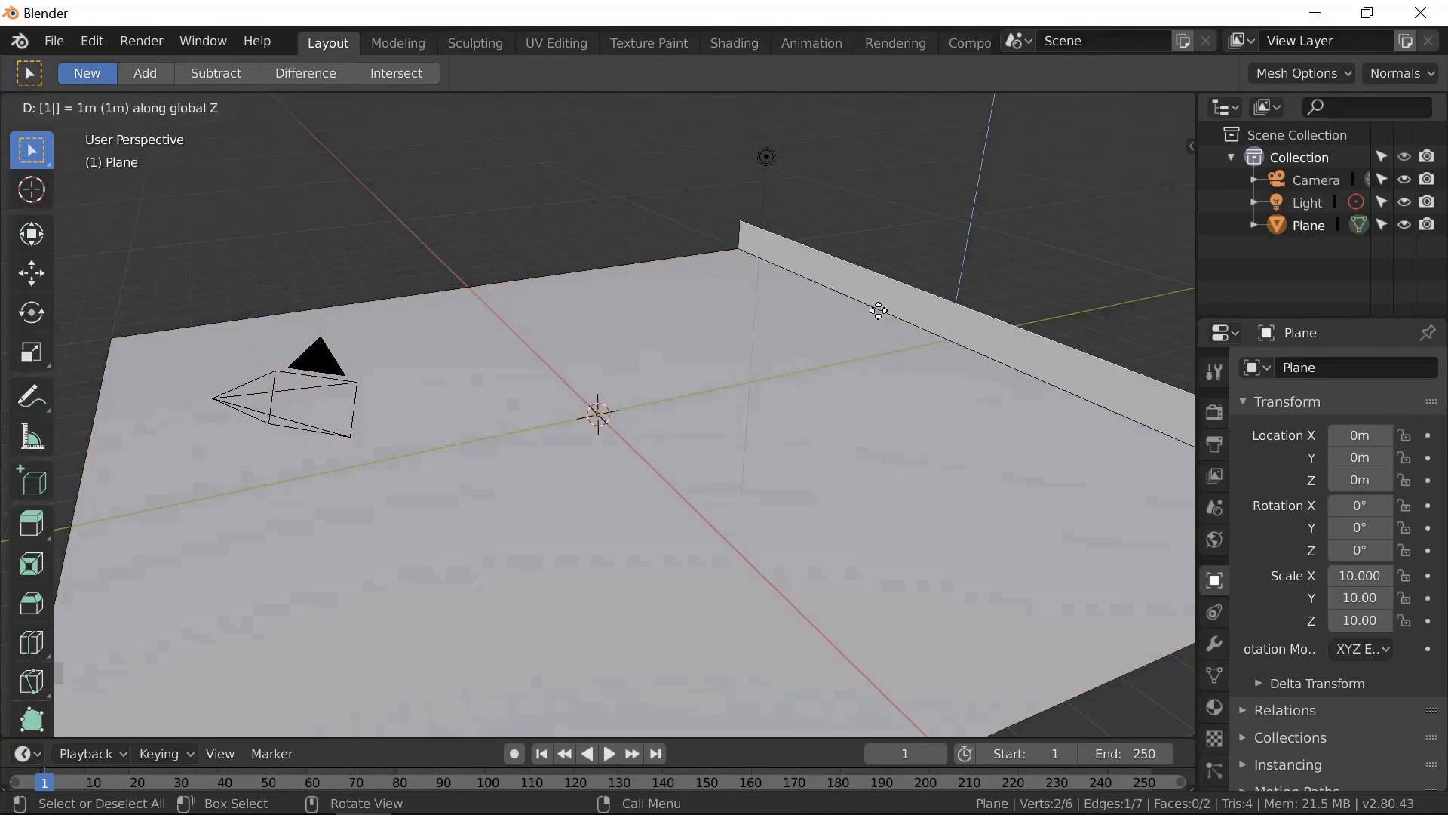
text(0)
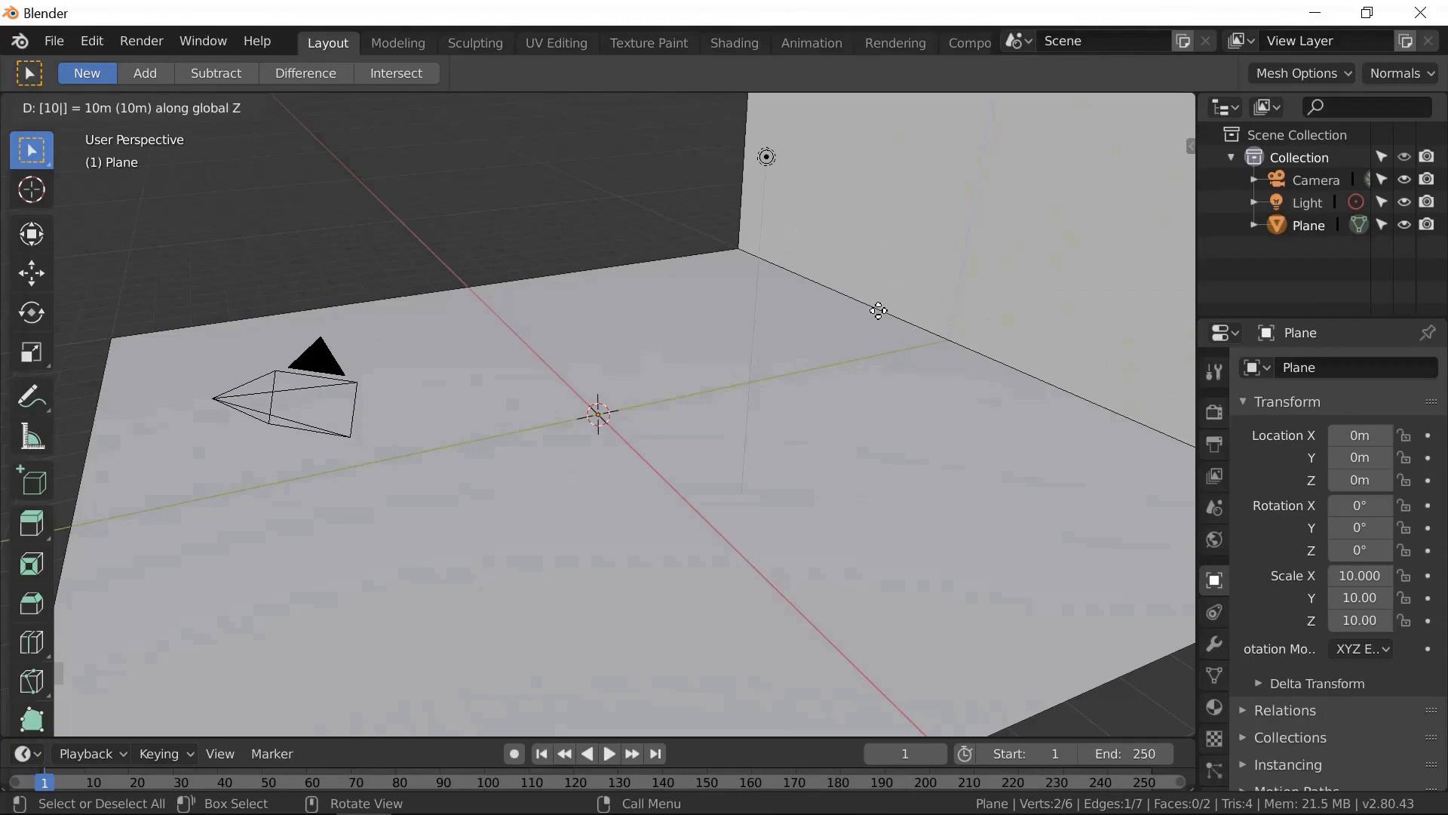
click(879, 310)
- Bevel the edge between floor and wall with 10 segments and an offset of about 0.32
click(879, 310)
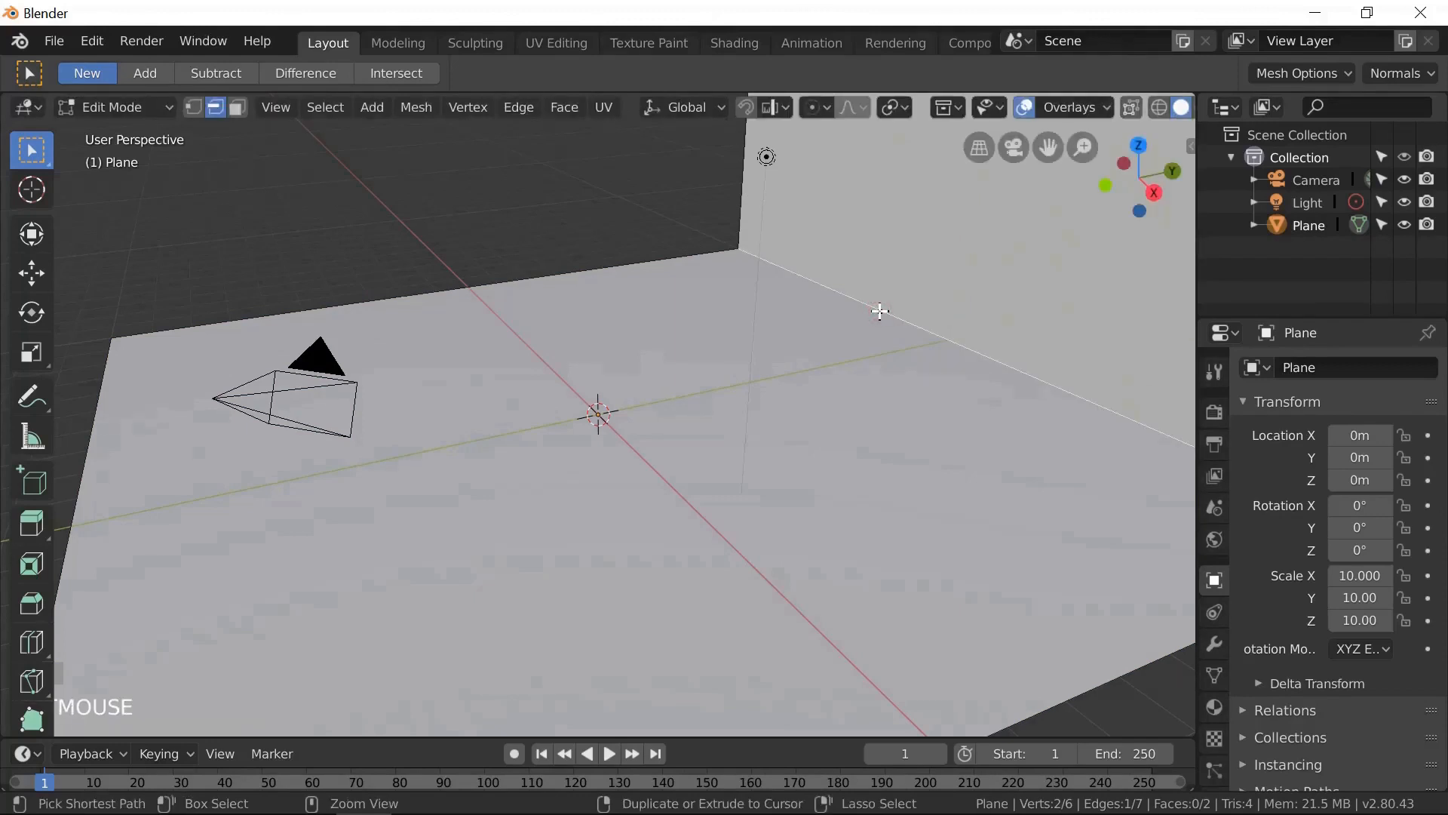
key(ctrl+b)
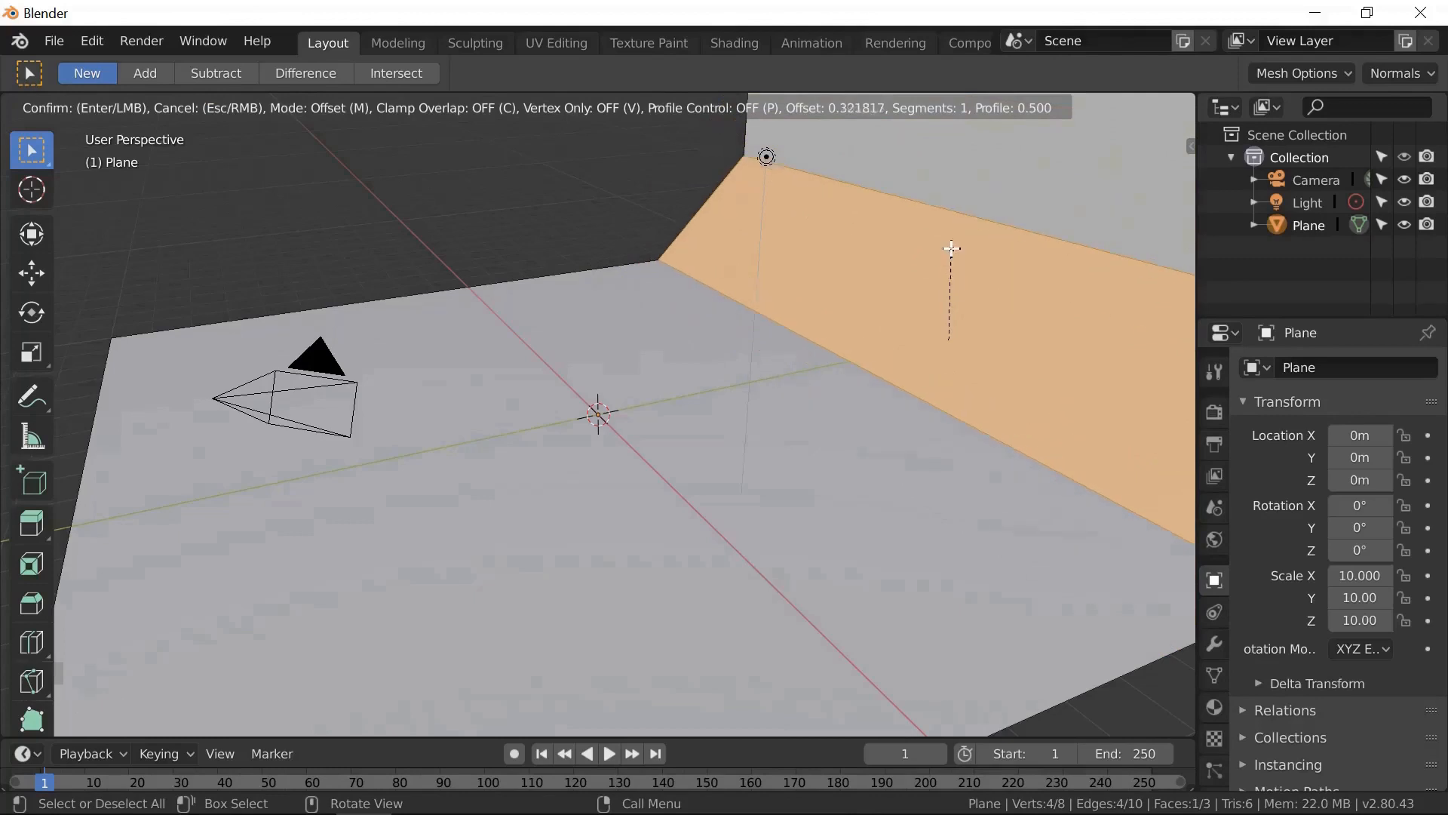
scroll(951, 249, up, 9)
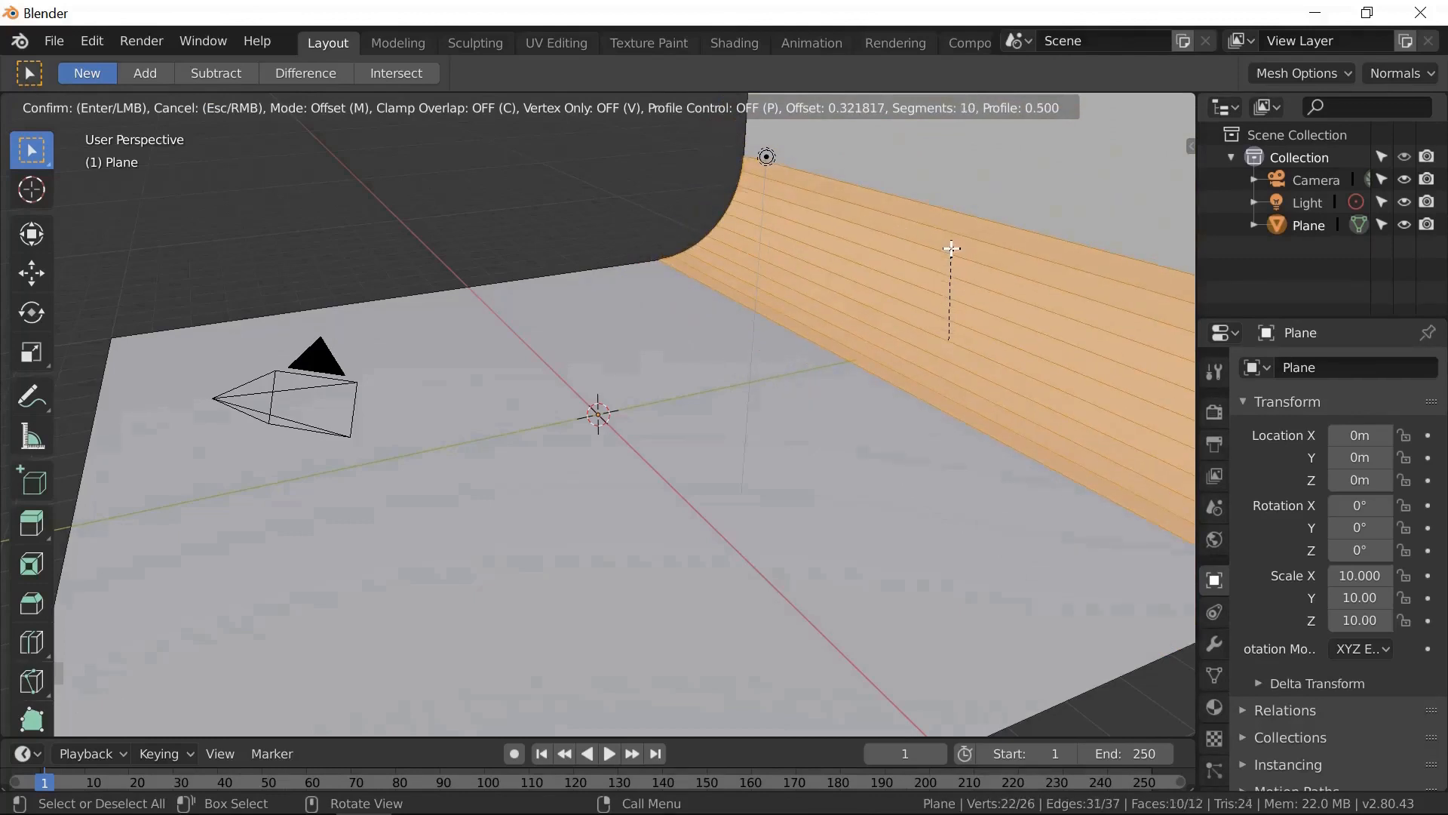
click(951, 249)
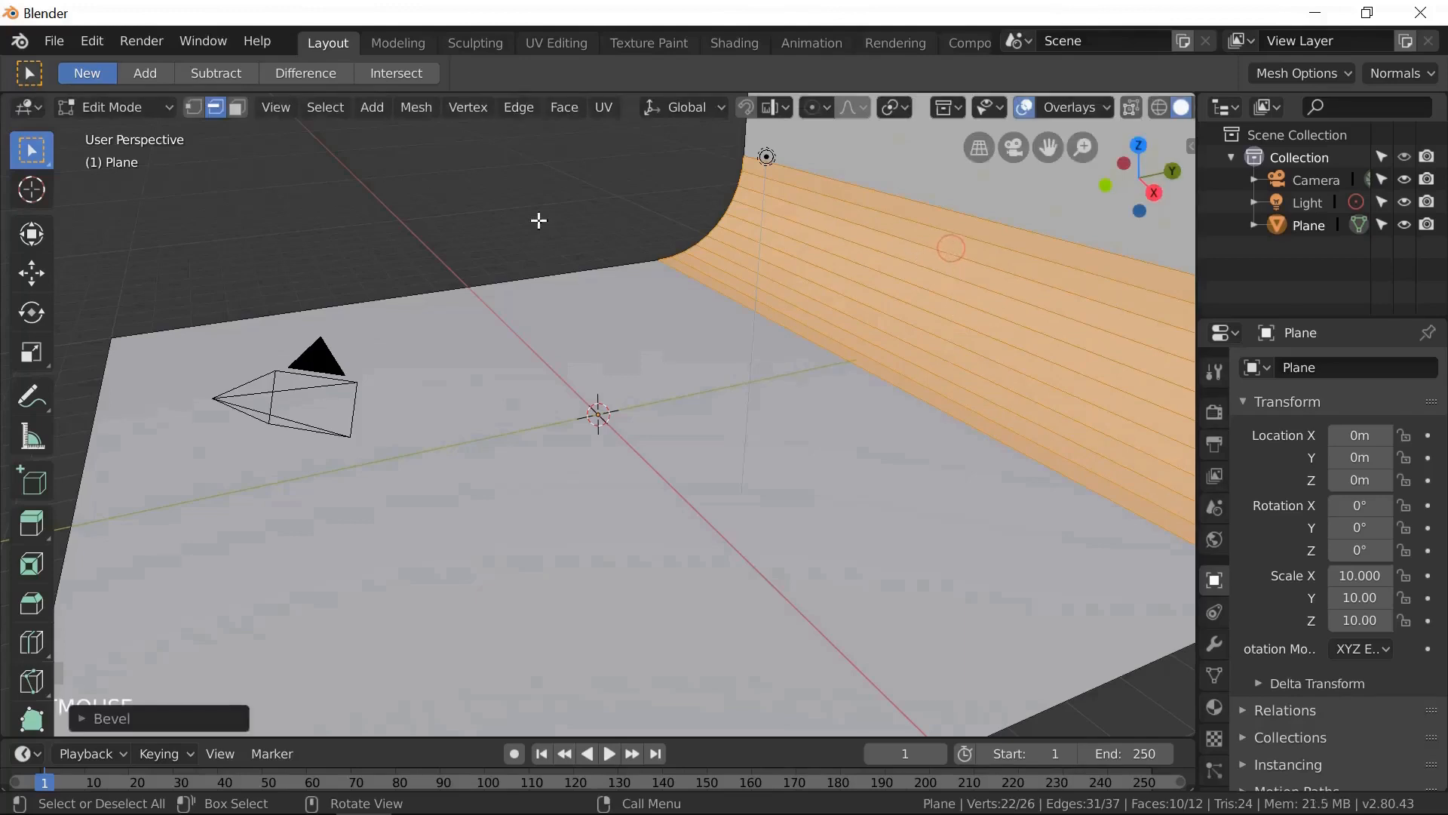
- Return to Object Mode and apply smooth shading to the curved backdrop plane
key(Tab)
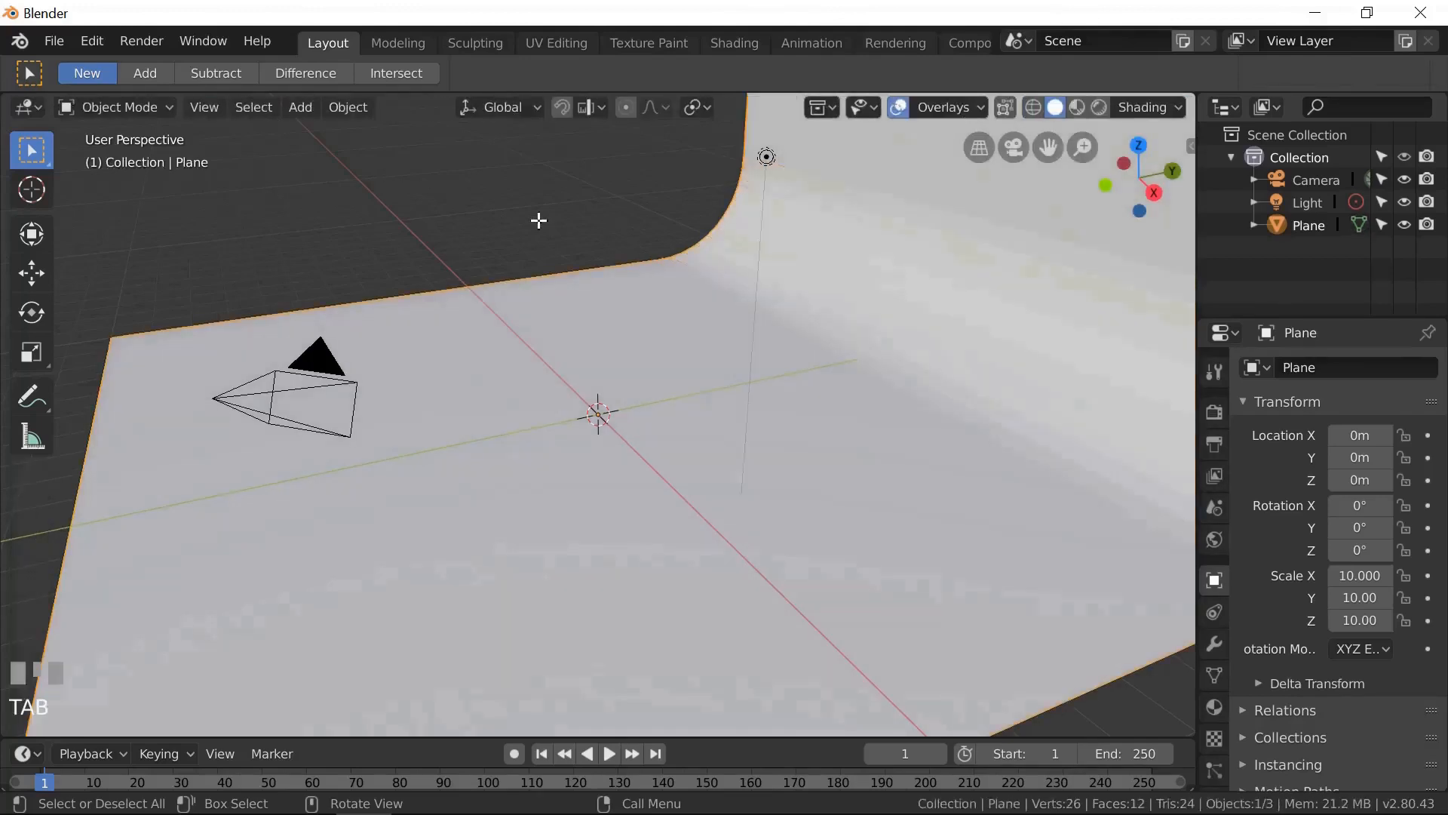
right_click(562, 324)
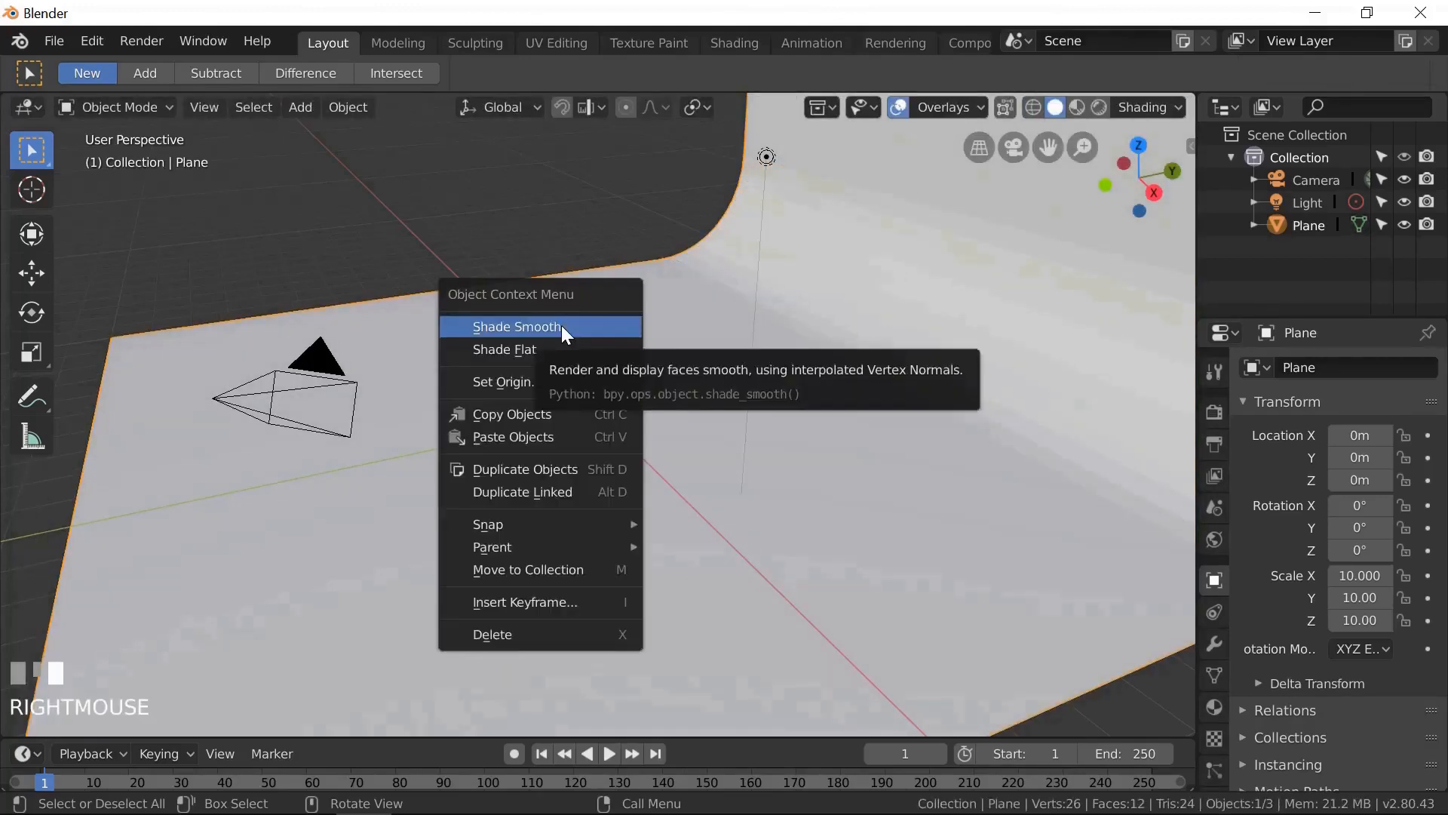
click(561, 324)
- Delete the default light from the scene
middle_drag(536, 353, 656, 324)
scroll(656, 332, up, 2)
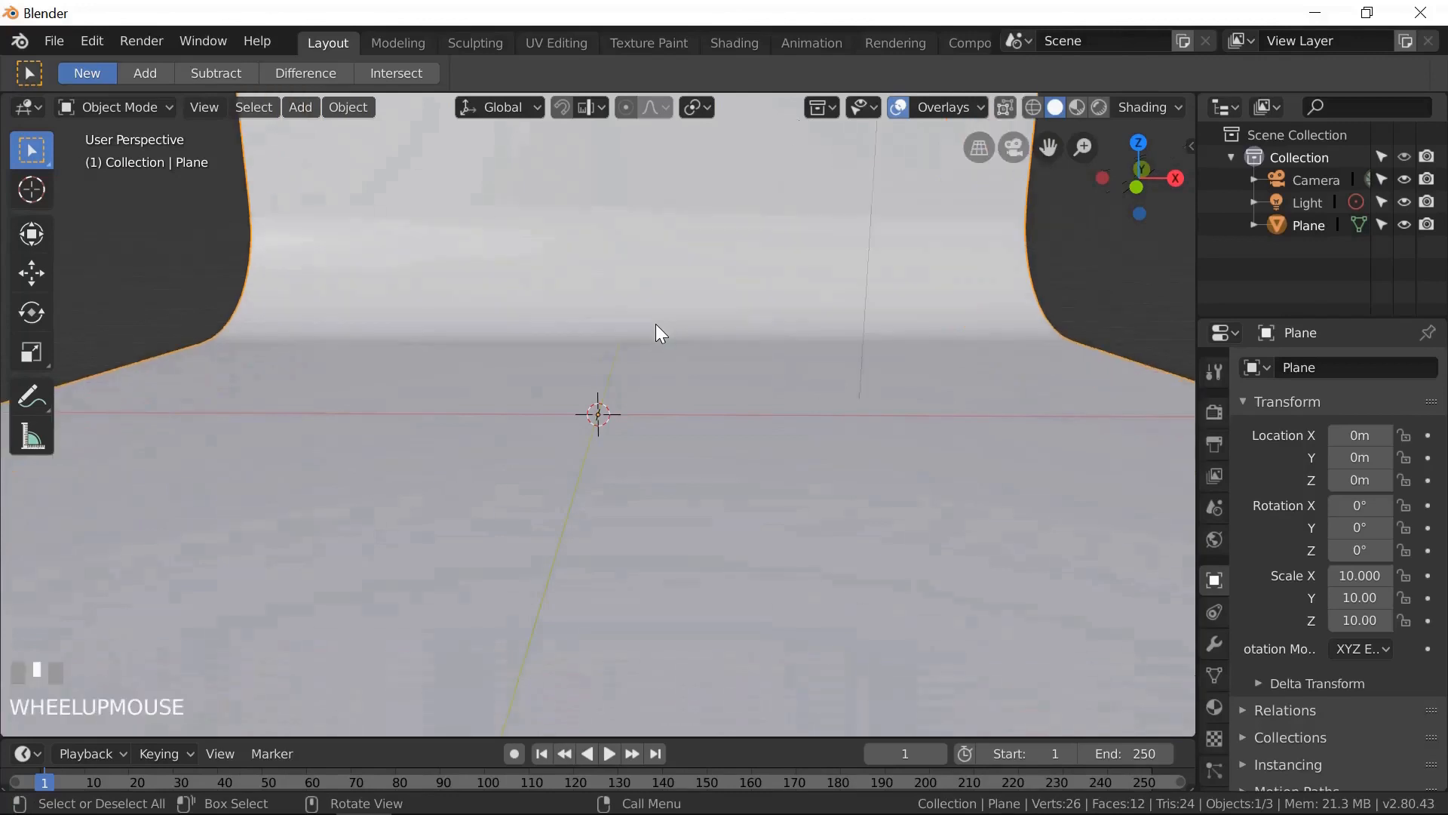
scroll(657, 332, down, 5)
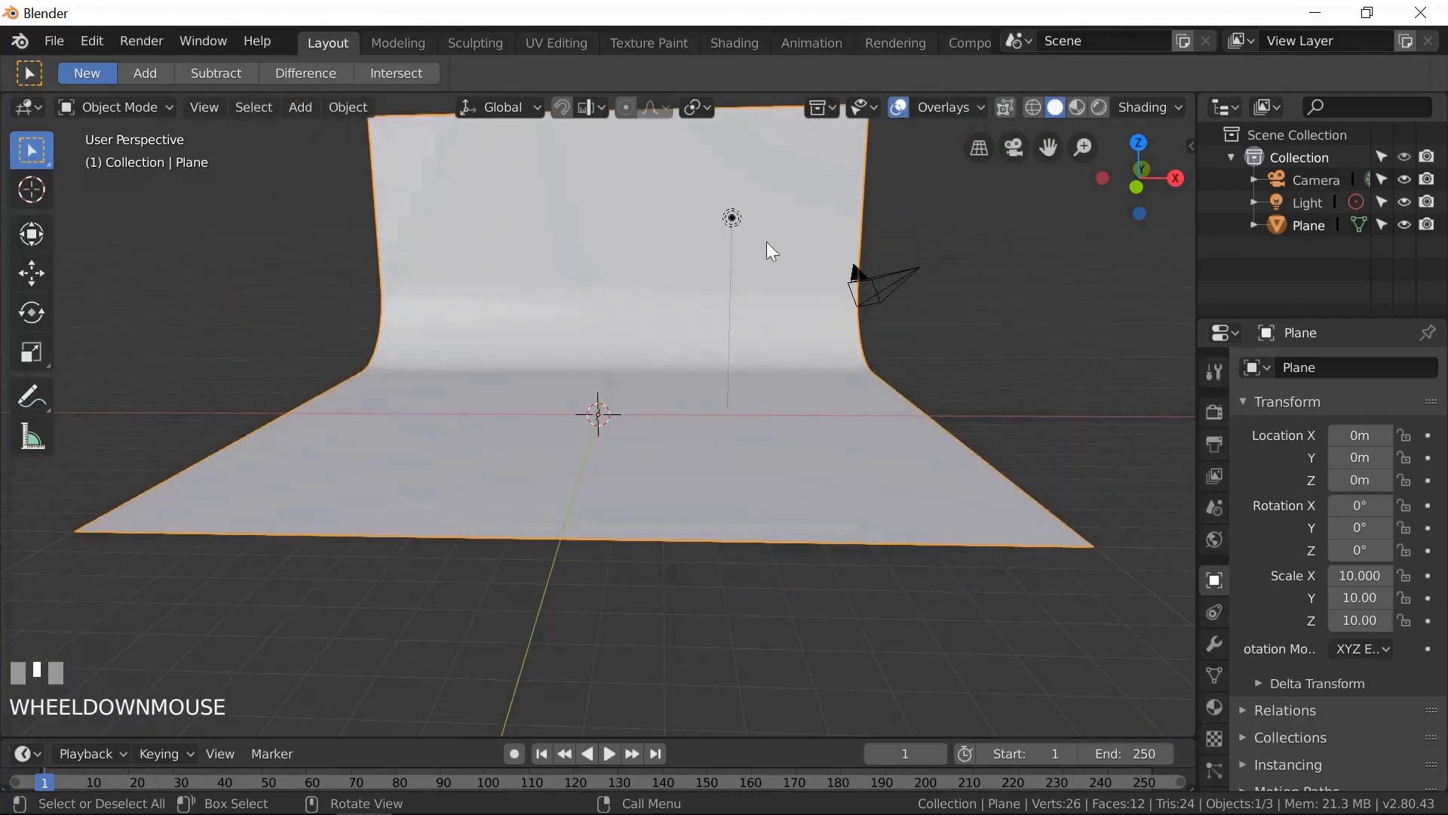
click(730, 219)
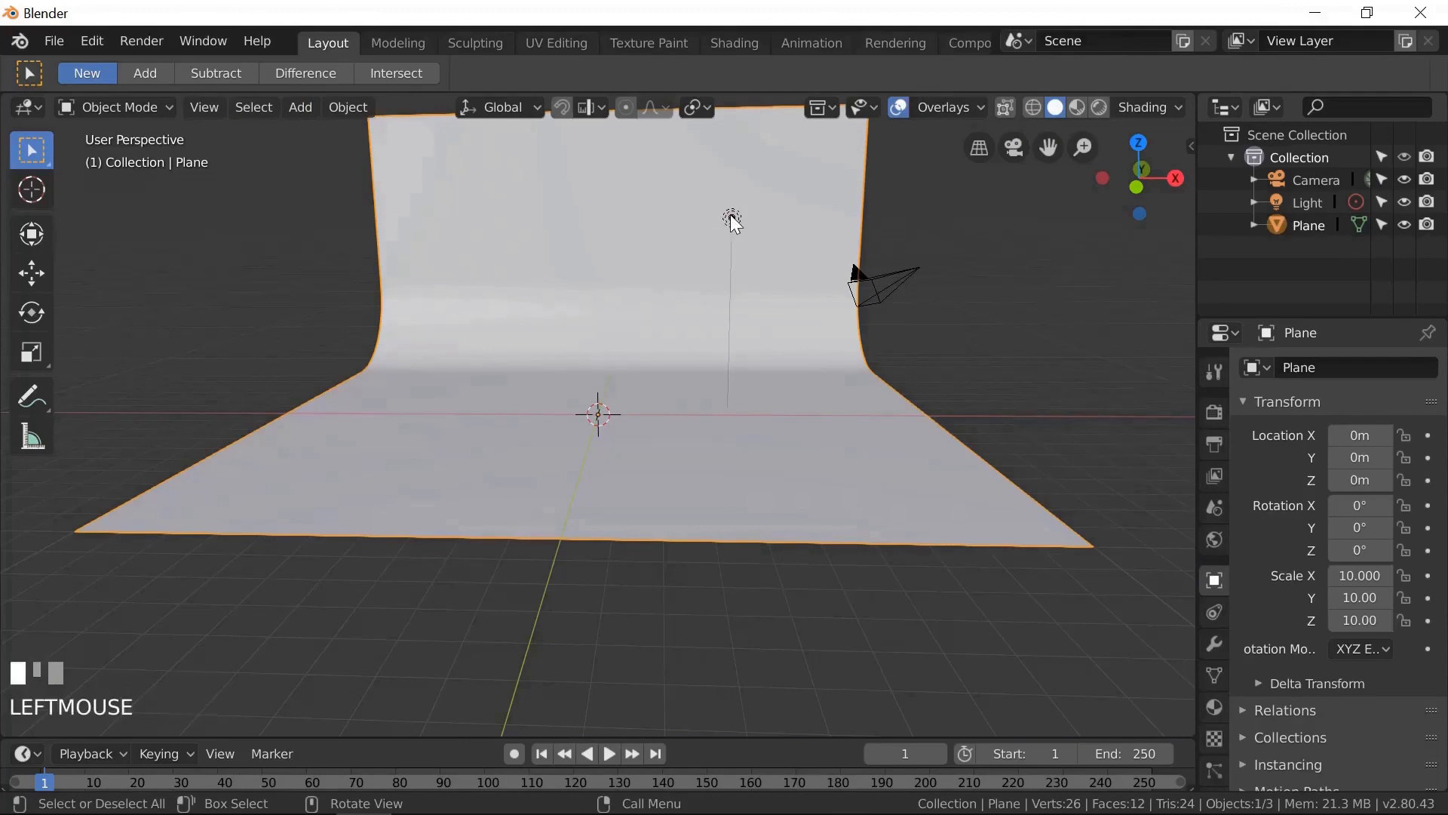
key(x)
click(931, 259)
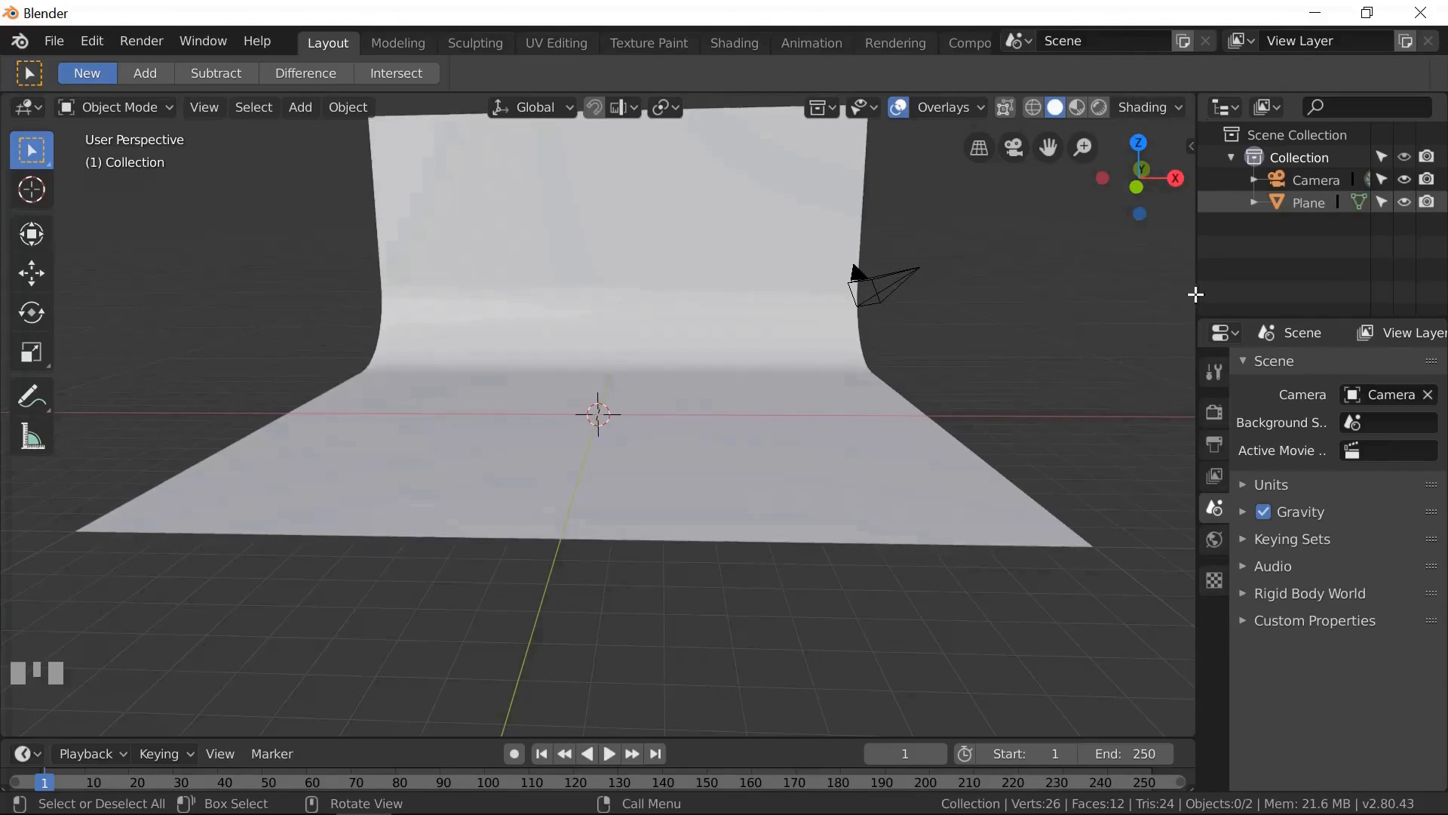
- Split the 3D viewport horizontally into two stacked areas of about equal height
right_click(1195, 294)
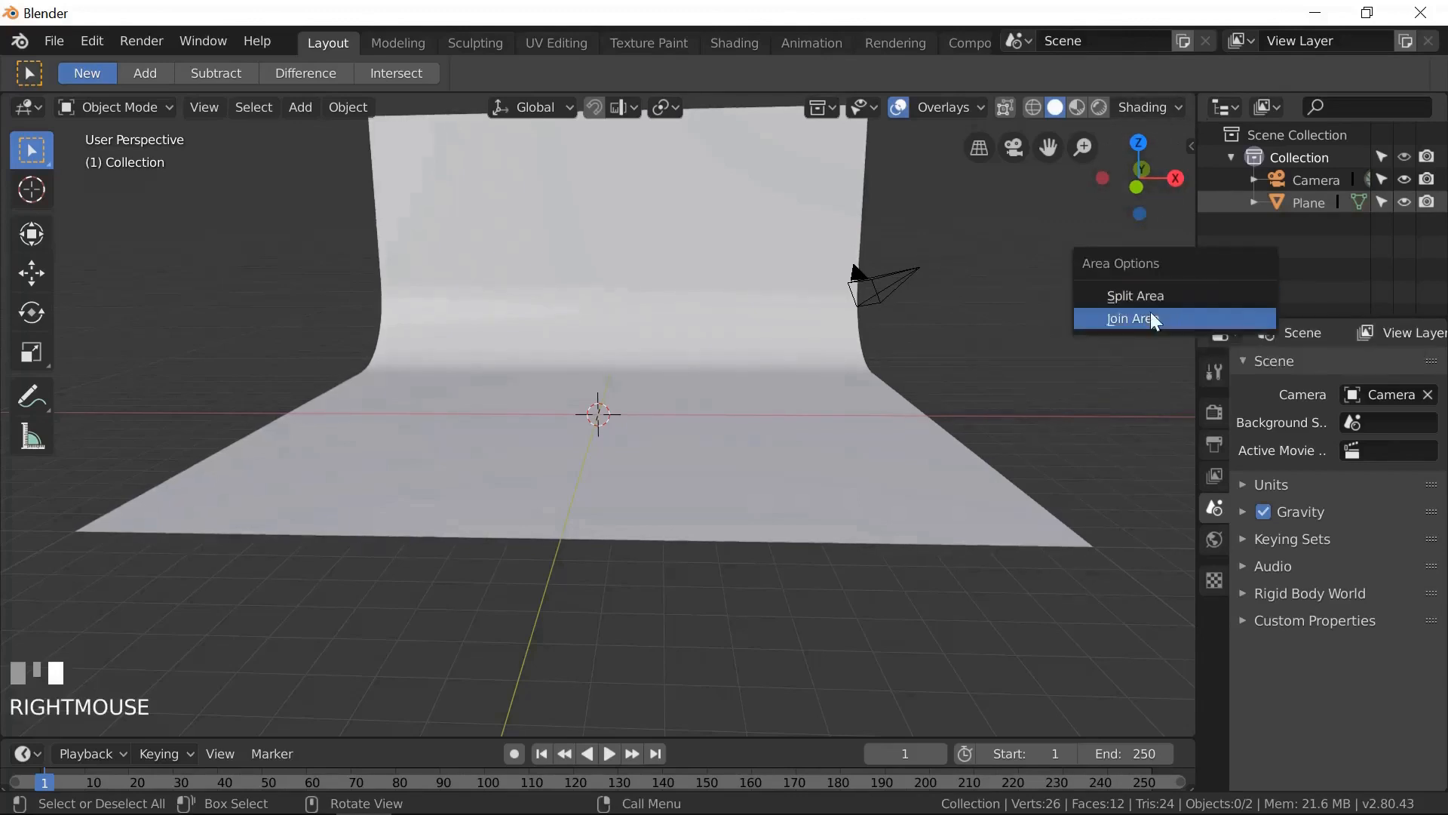
click(1149, 297)
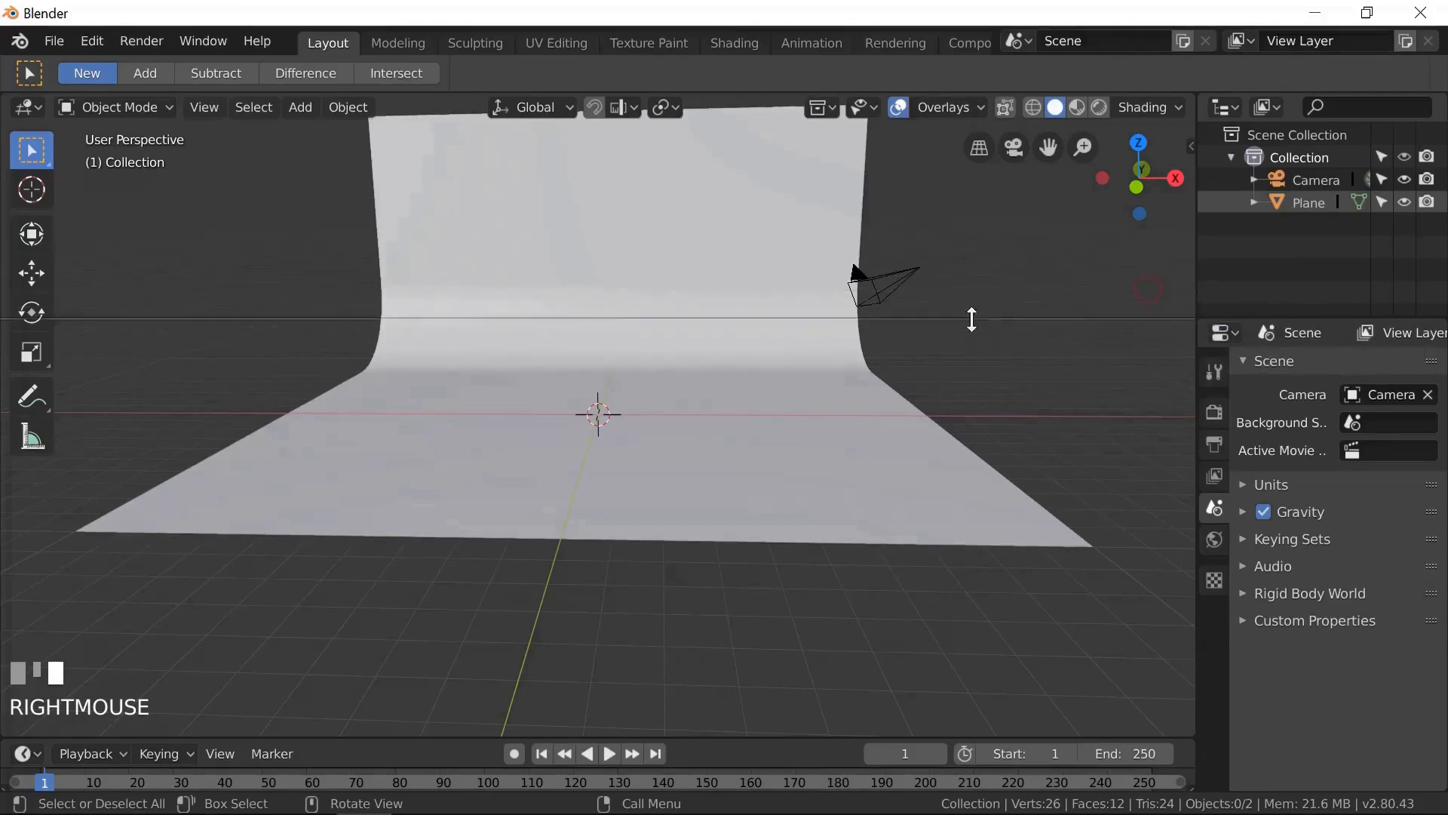
click(950, 417)
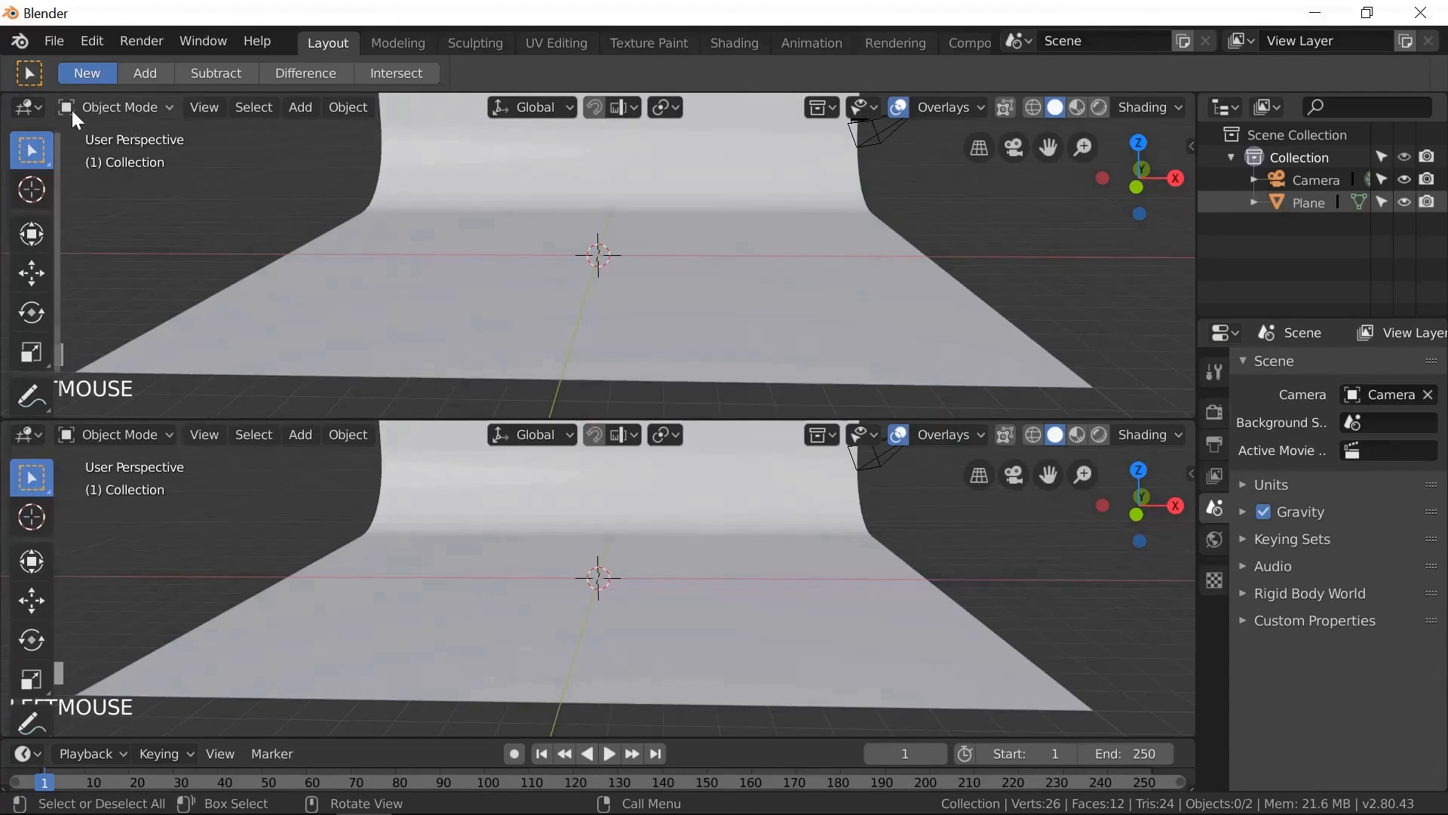
- Change the upper of the two viewports to the Shader Editor and show the World shader nodes
click(32, 107)
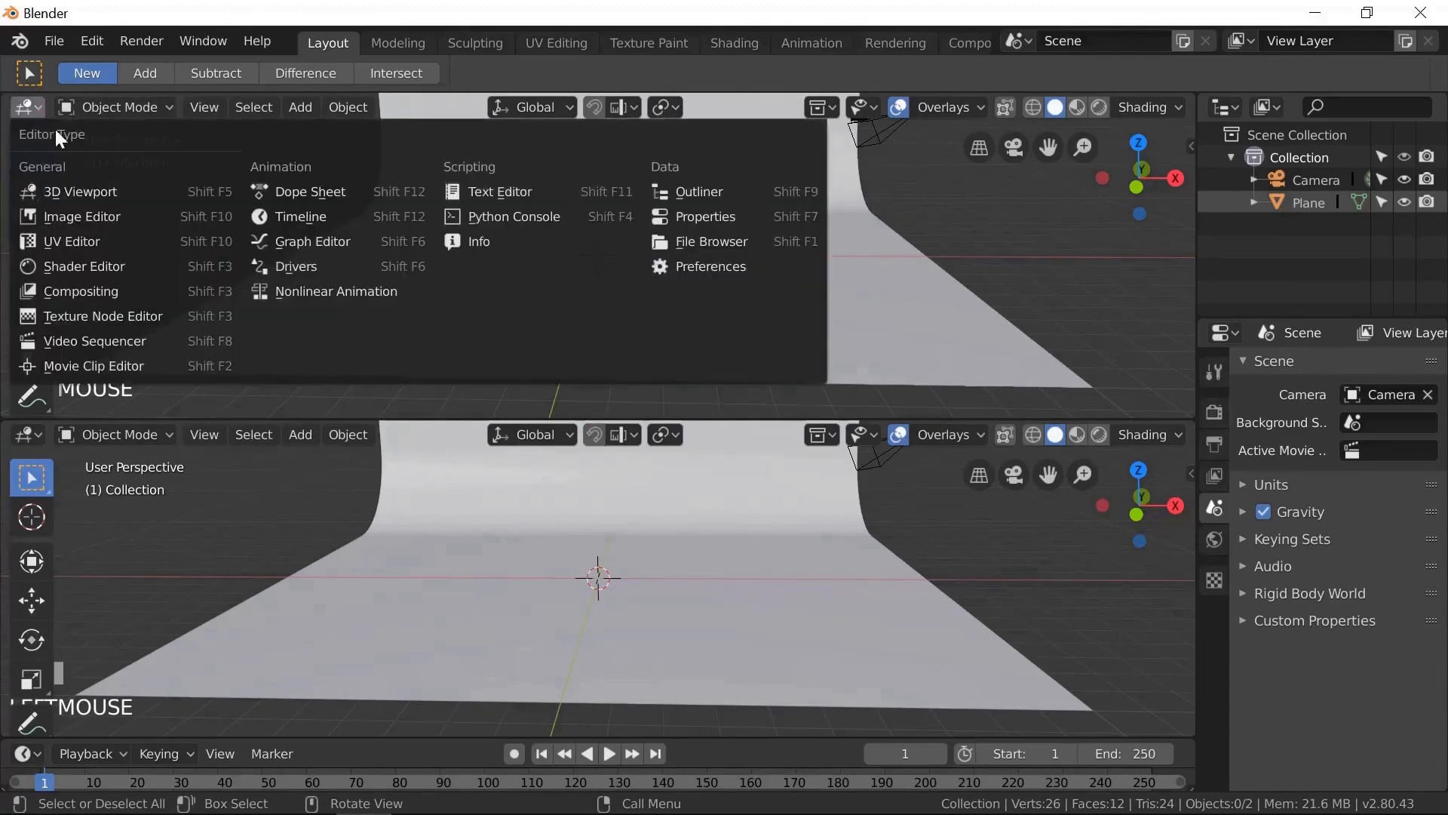
click(79, 263)
click(142, 111)
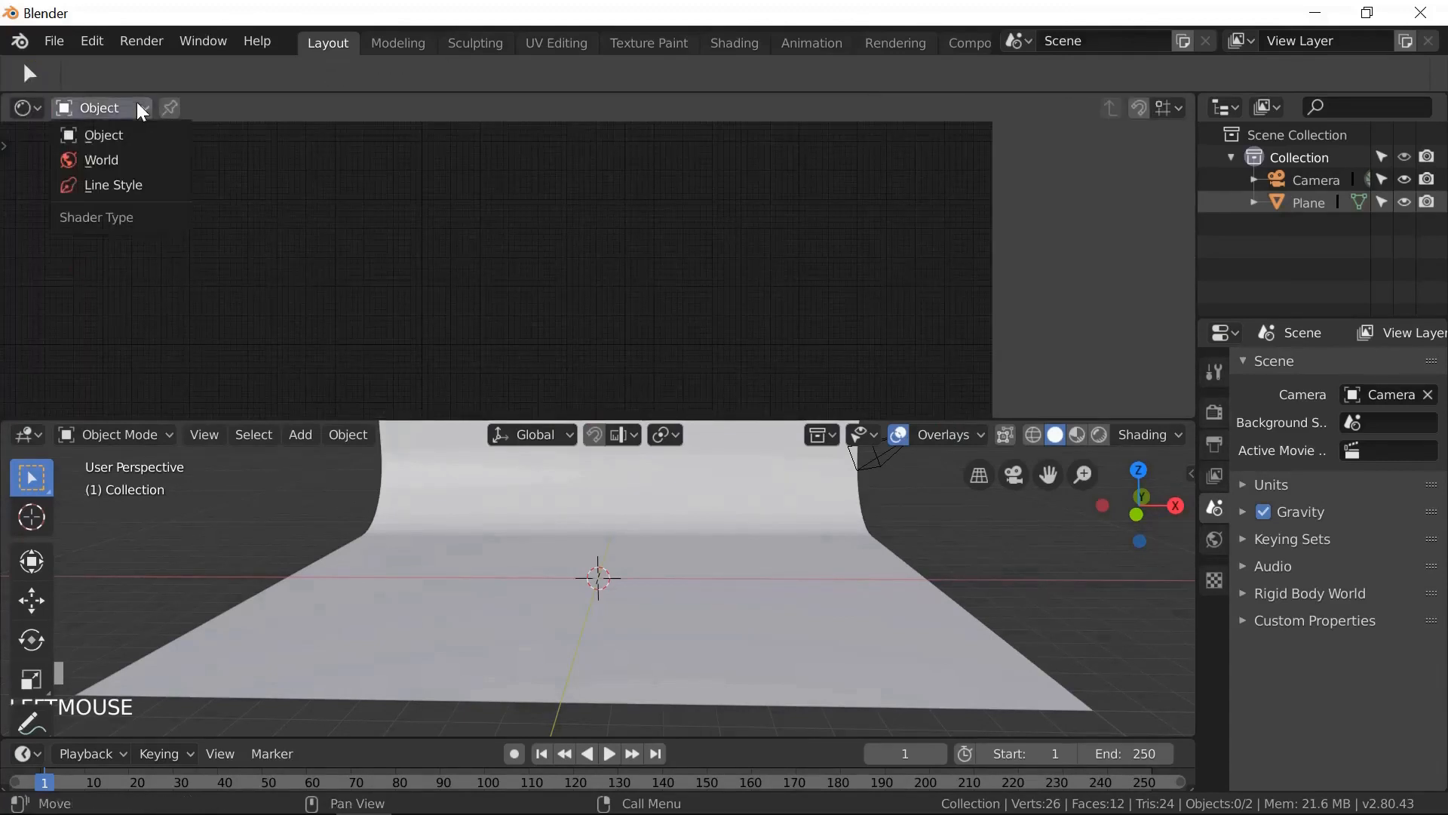
click(108, 163)
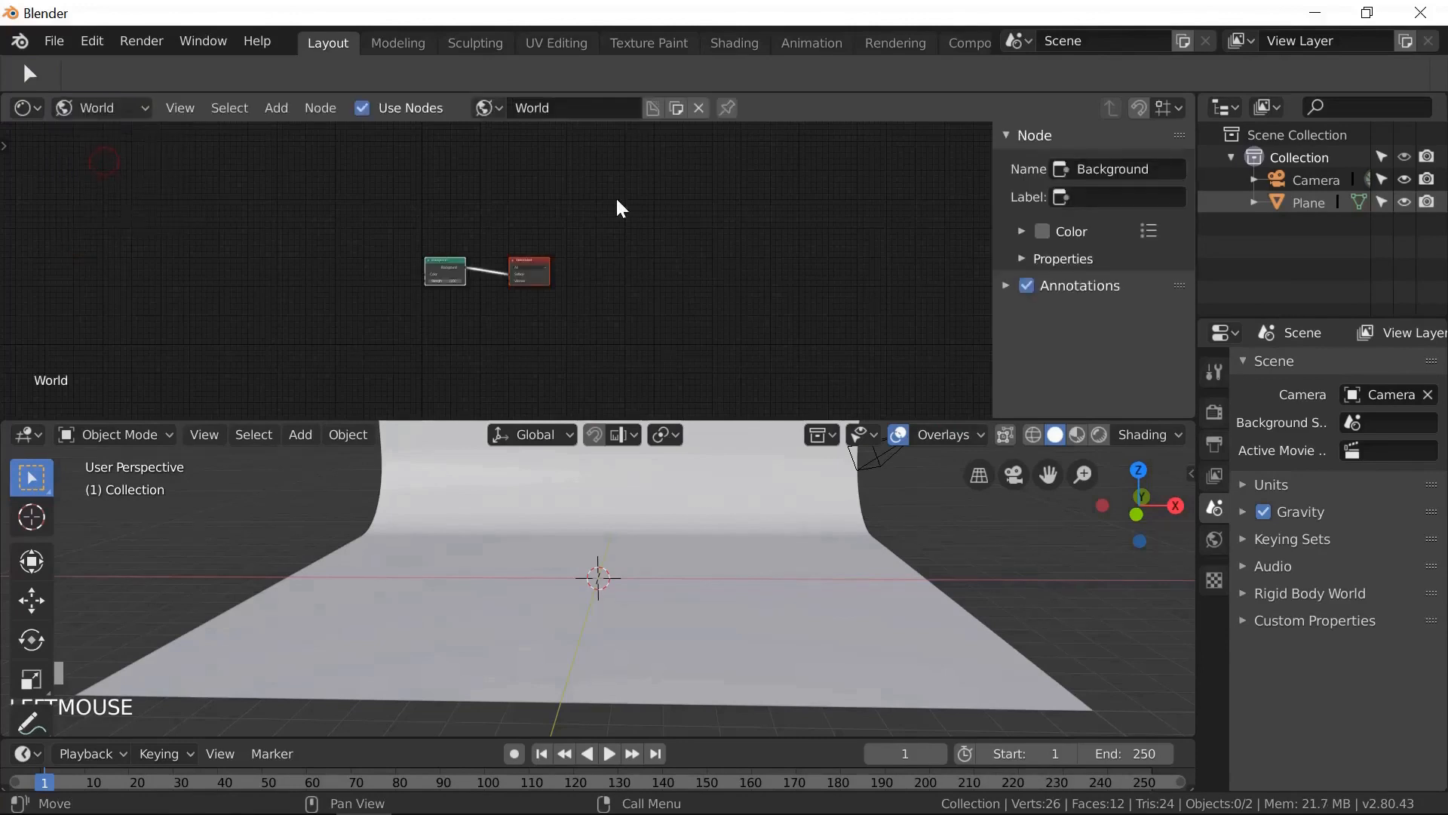
- Hide the Shader Editor's sidebar and move the Background and World Output nodes together far to the right
key(n)
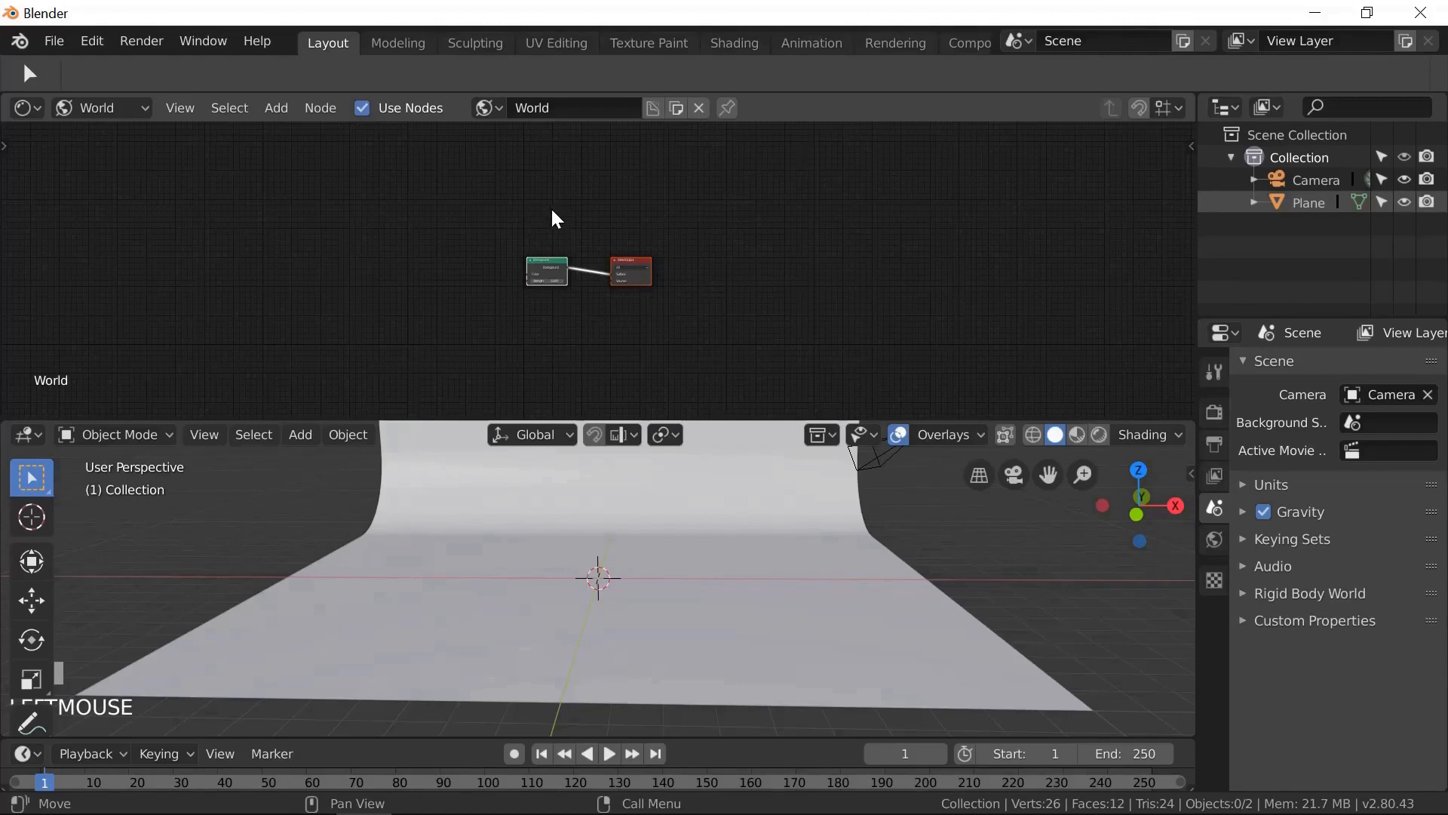
drag(484, 202, 709, 320)
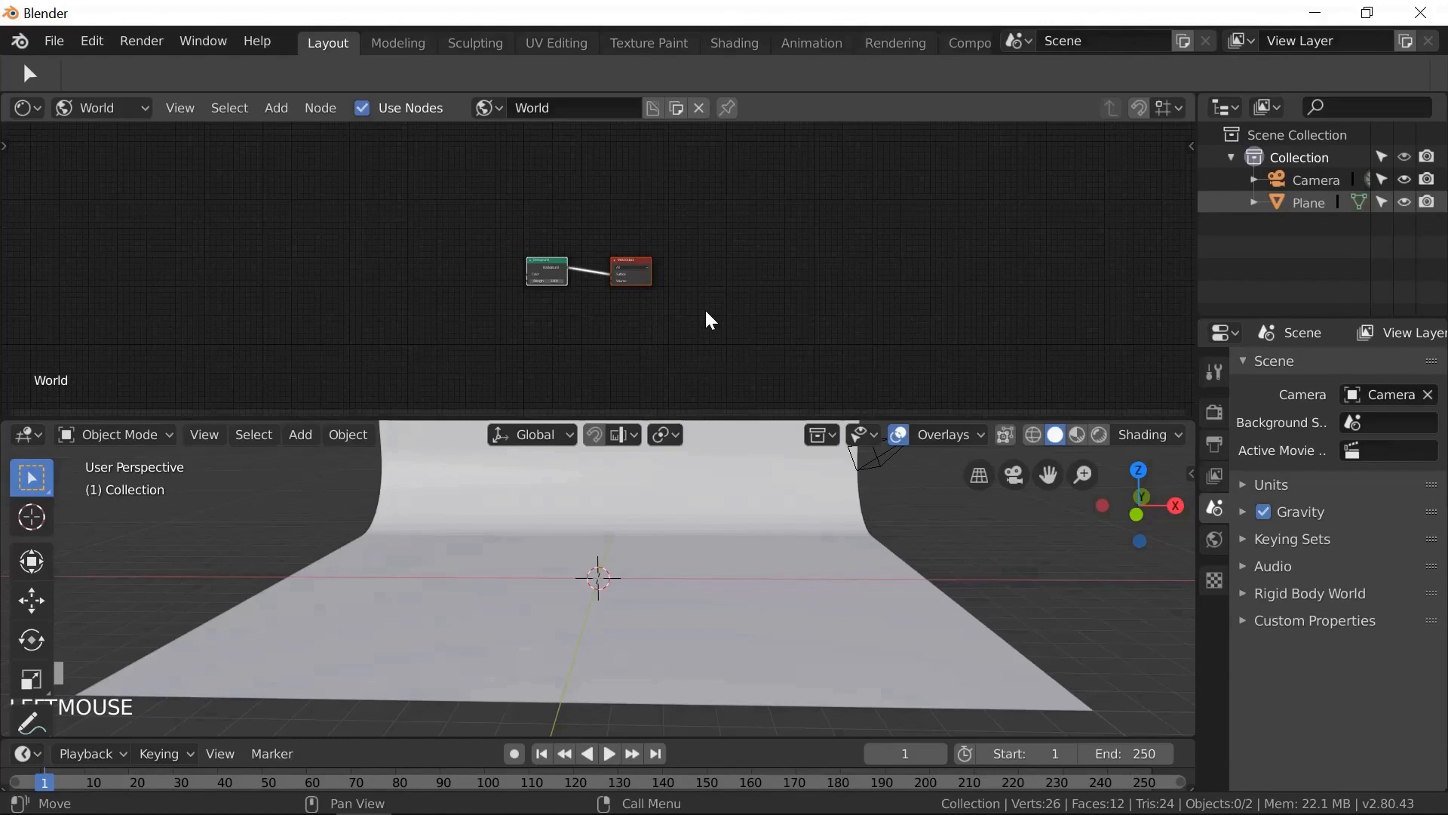
key(g)
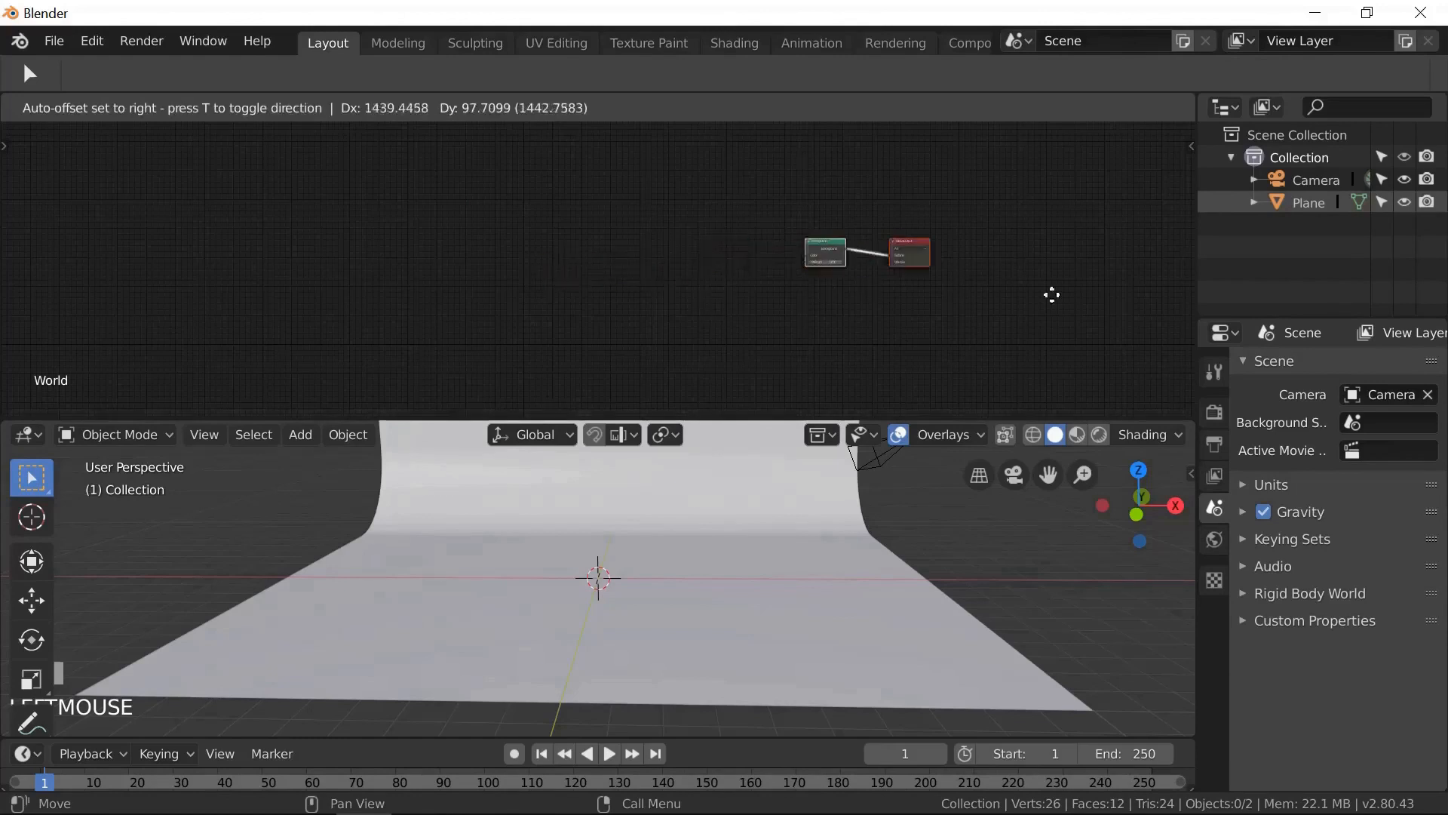
click(1152, 296)
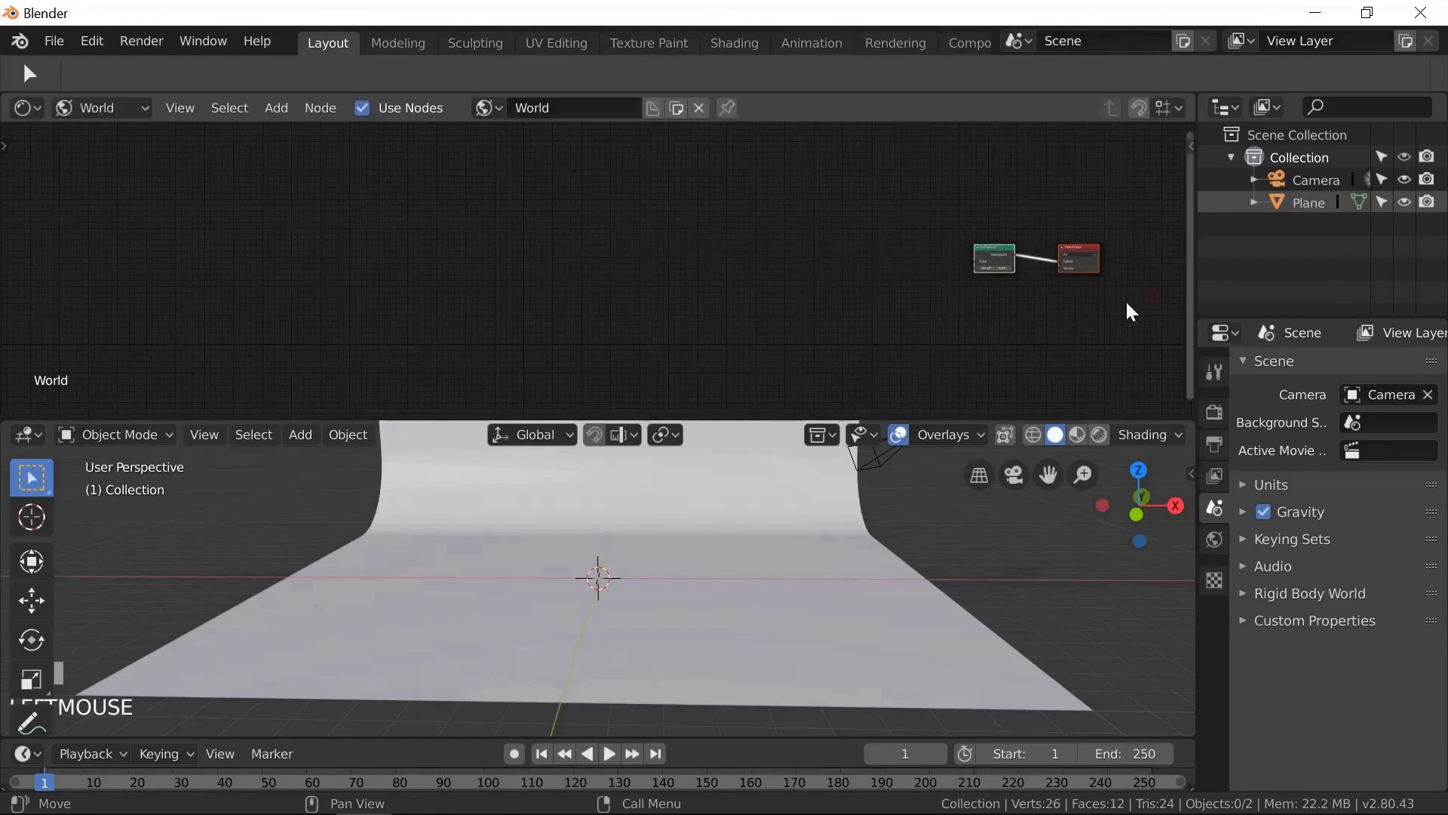
scroll(1106, 309, up, 3)
scroll(1106, 309, down, 2)
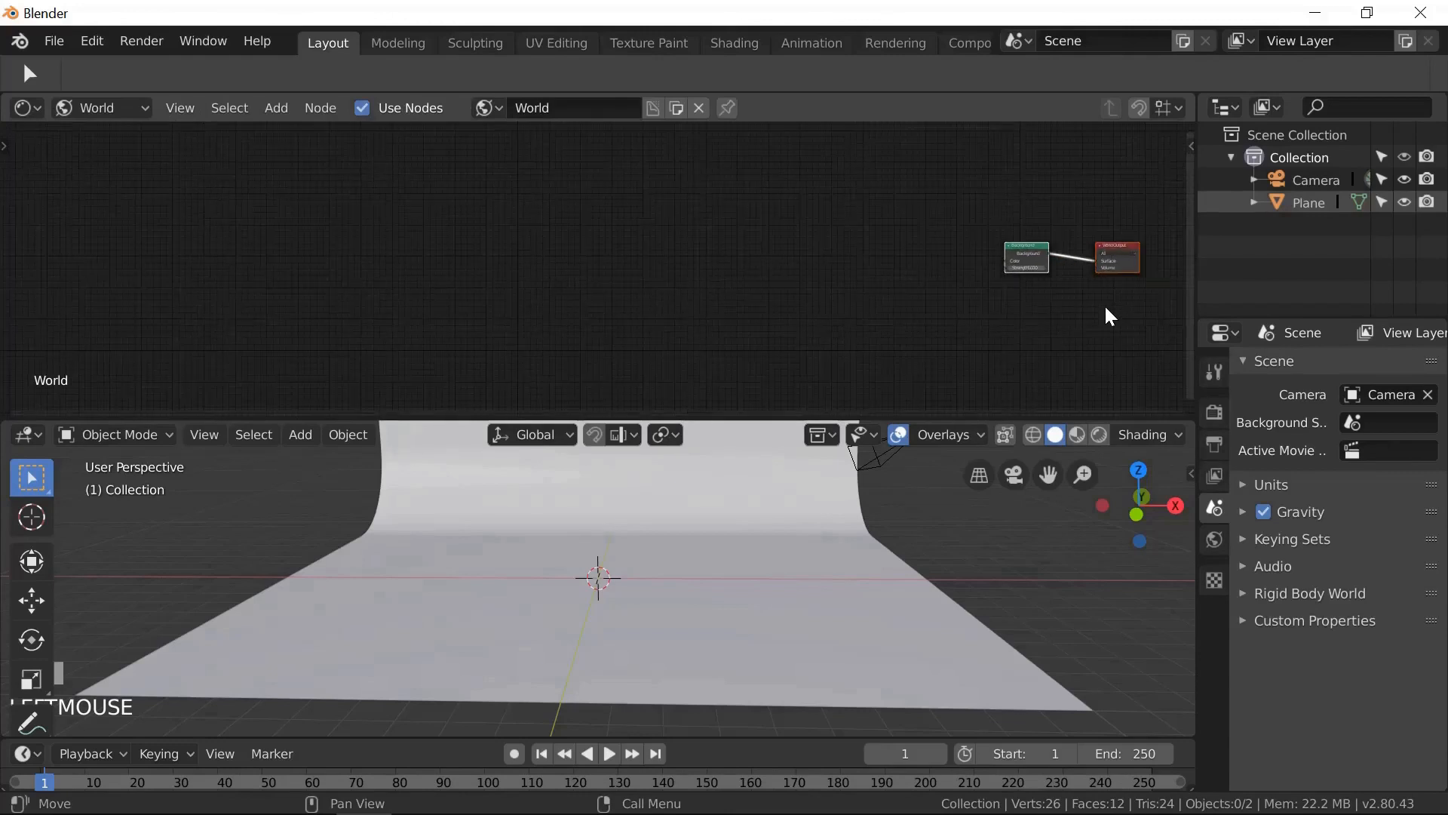
- Add an Environment Texture node to the World shader and place it in front of the Background node
click(285, 112)
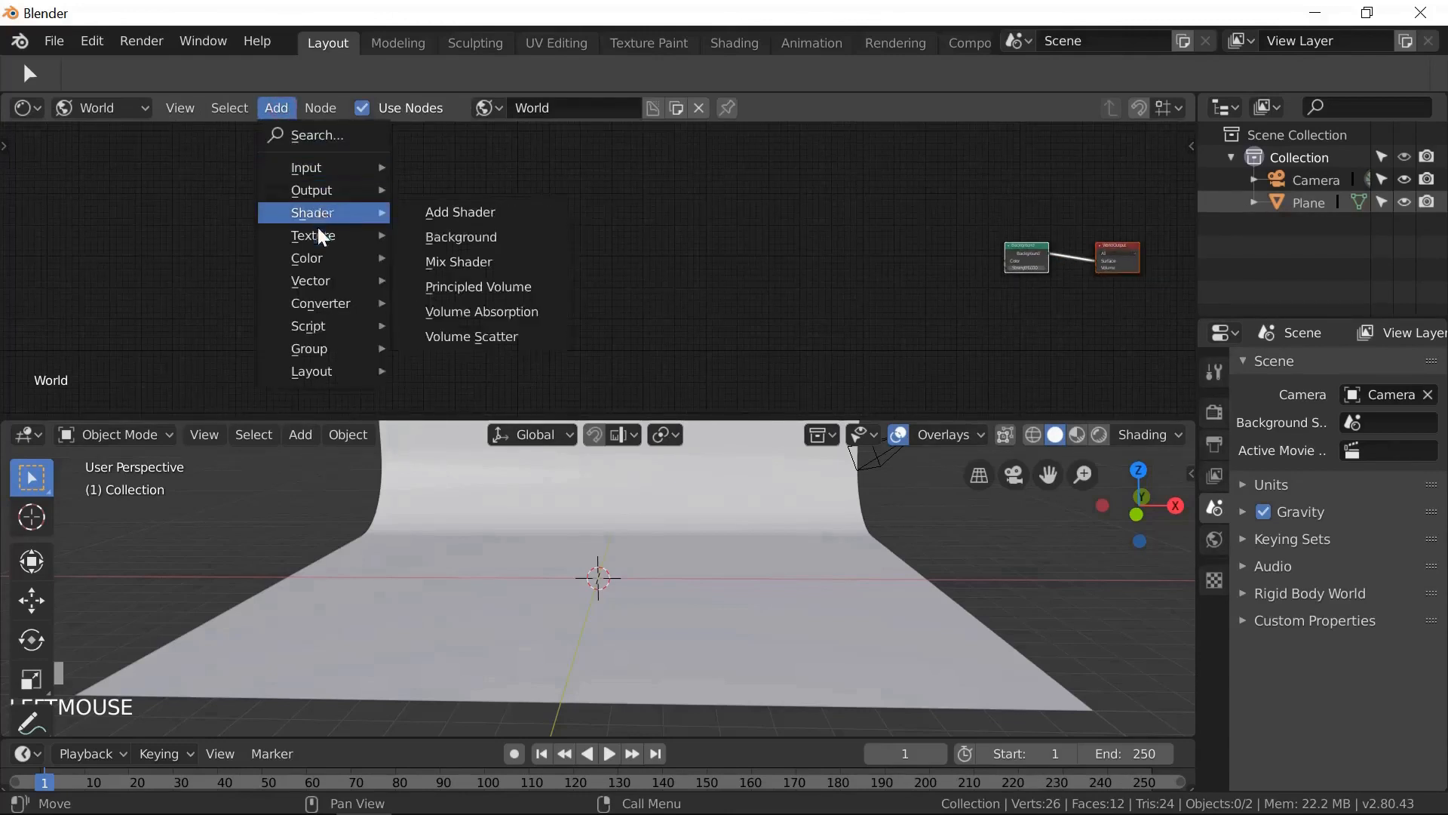
mouse_move(323, 239)
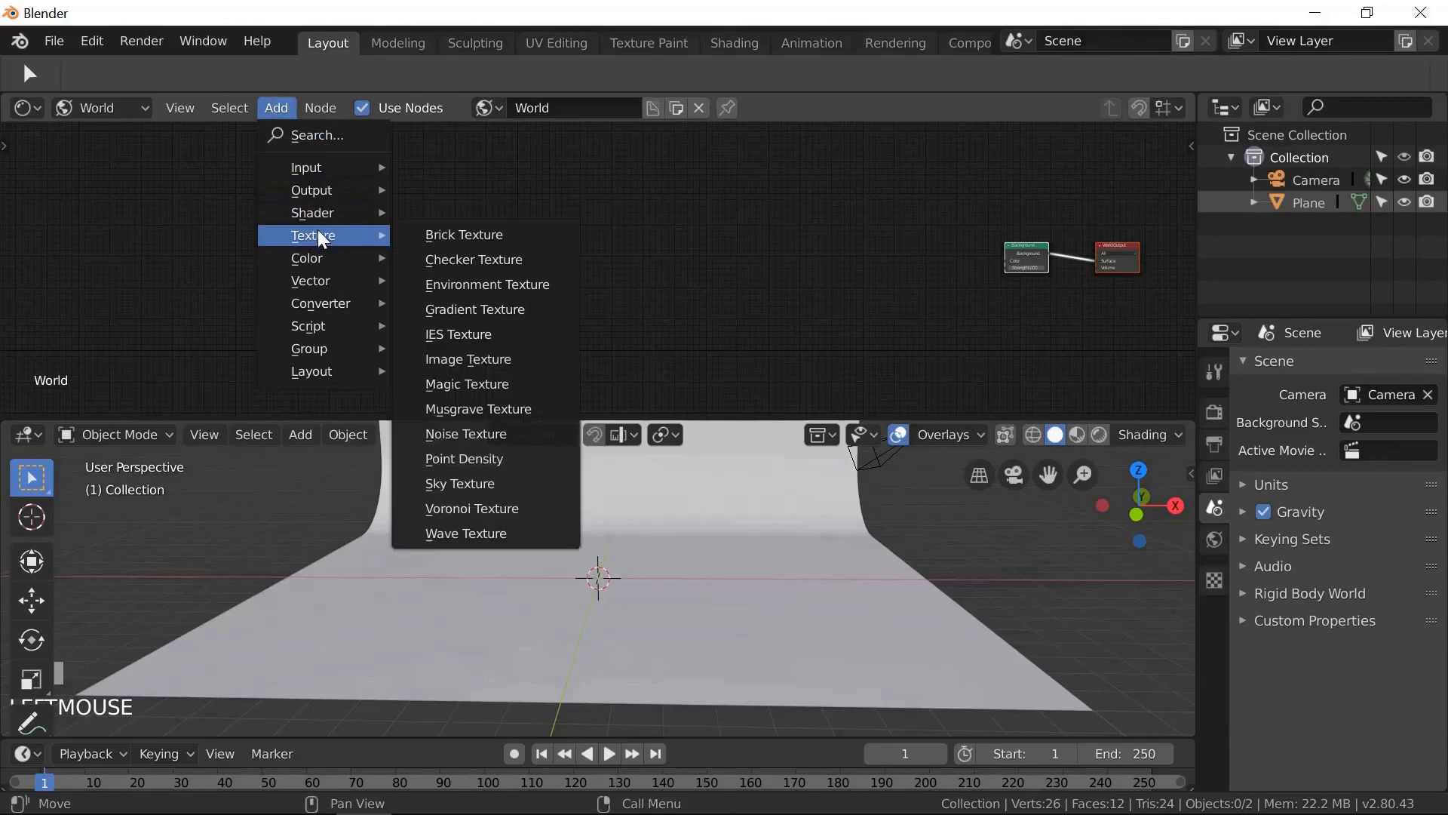
click(468, 284)
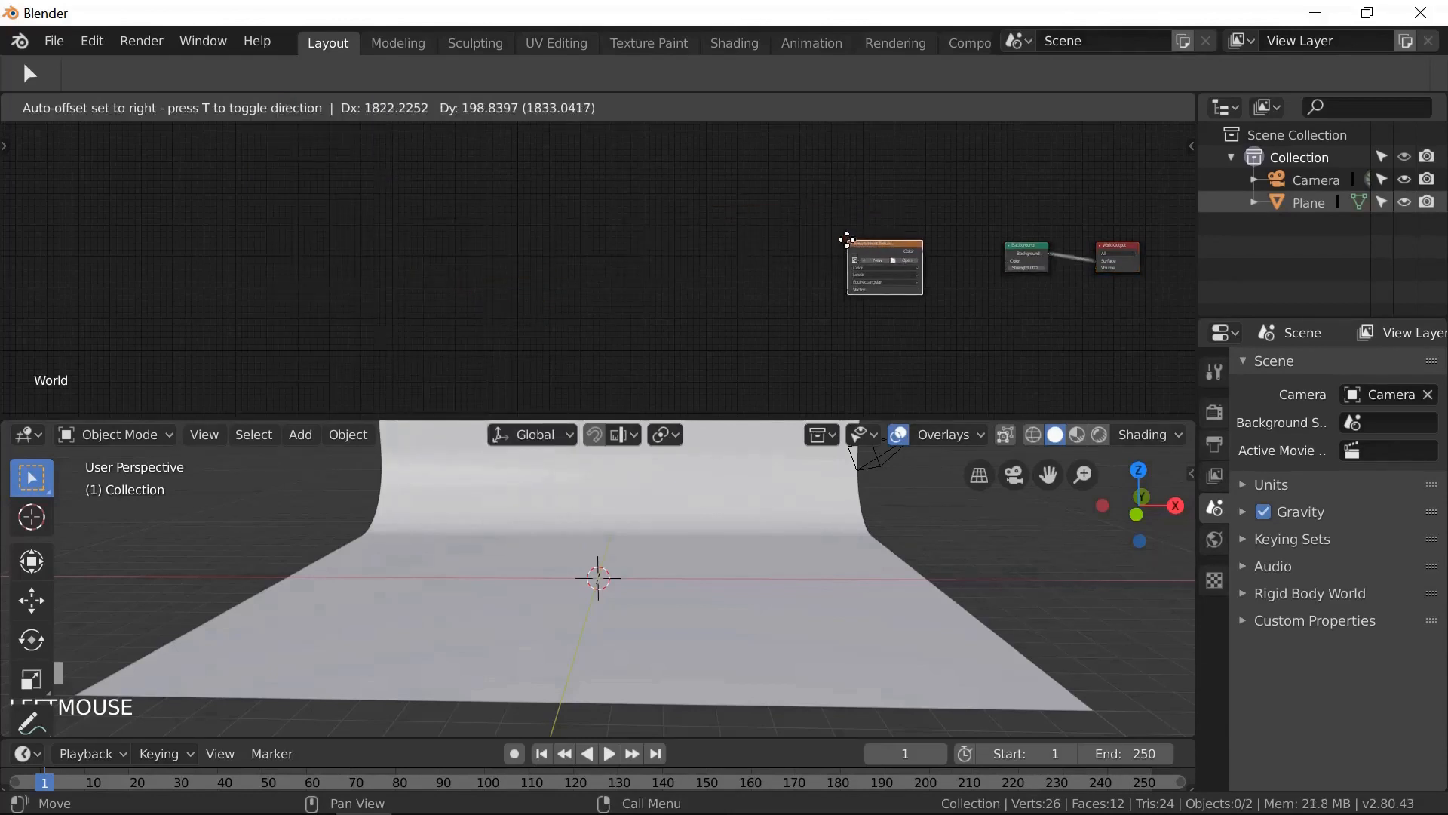
click(850, 249)
- Connect the Environment Texture's Color output to the Background's Color input and display the 3D viewport in Rendered shading
scroll(985, 296, up, 2)
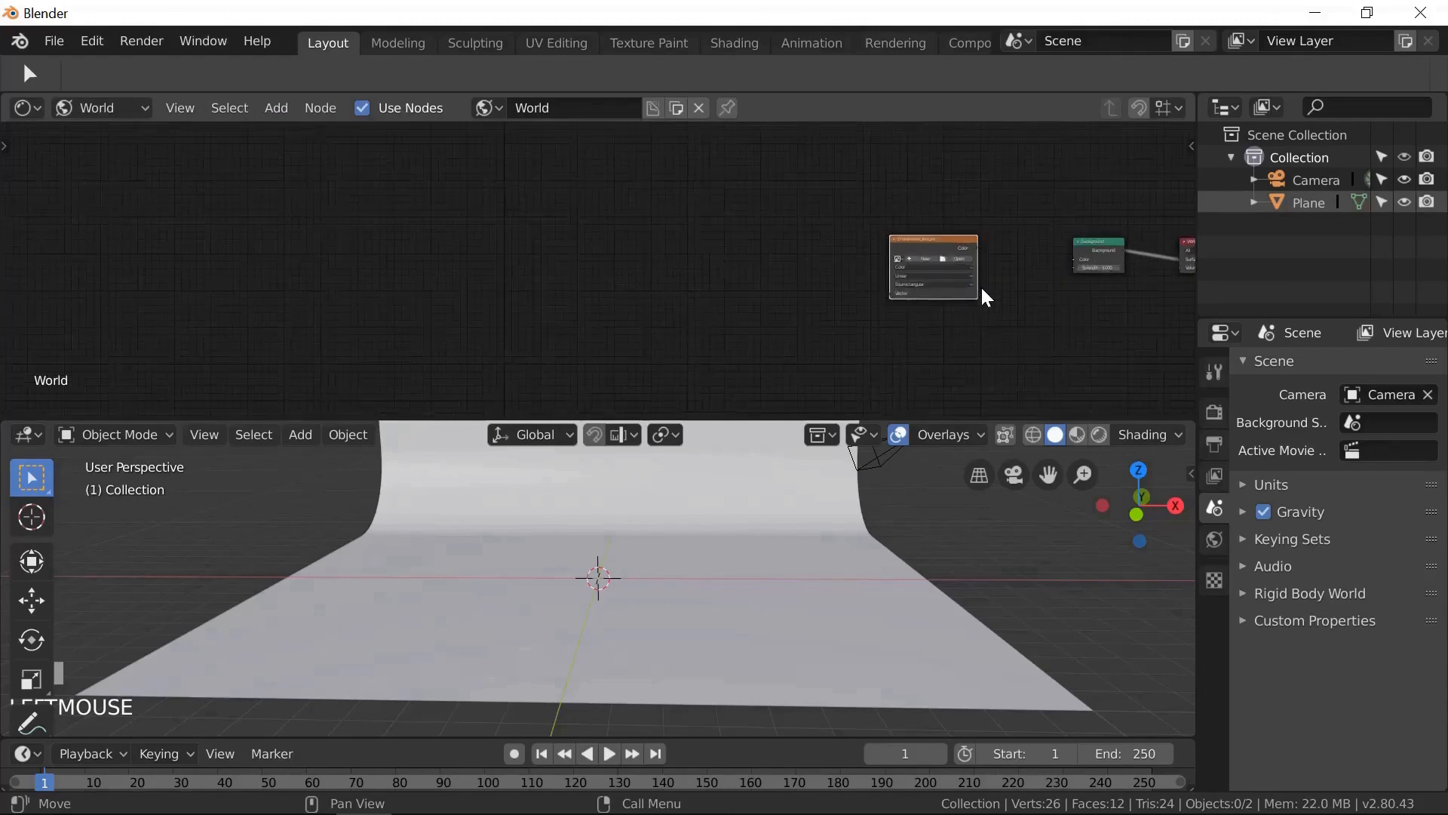
scroll(983, 292, up, 1)
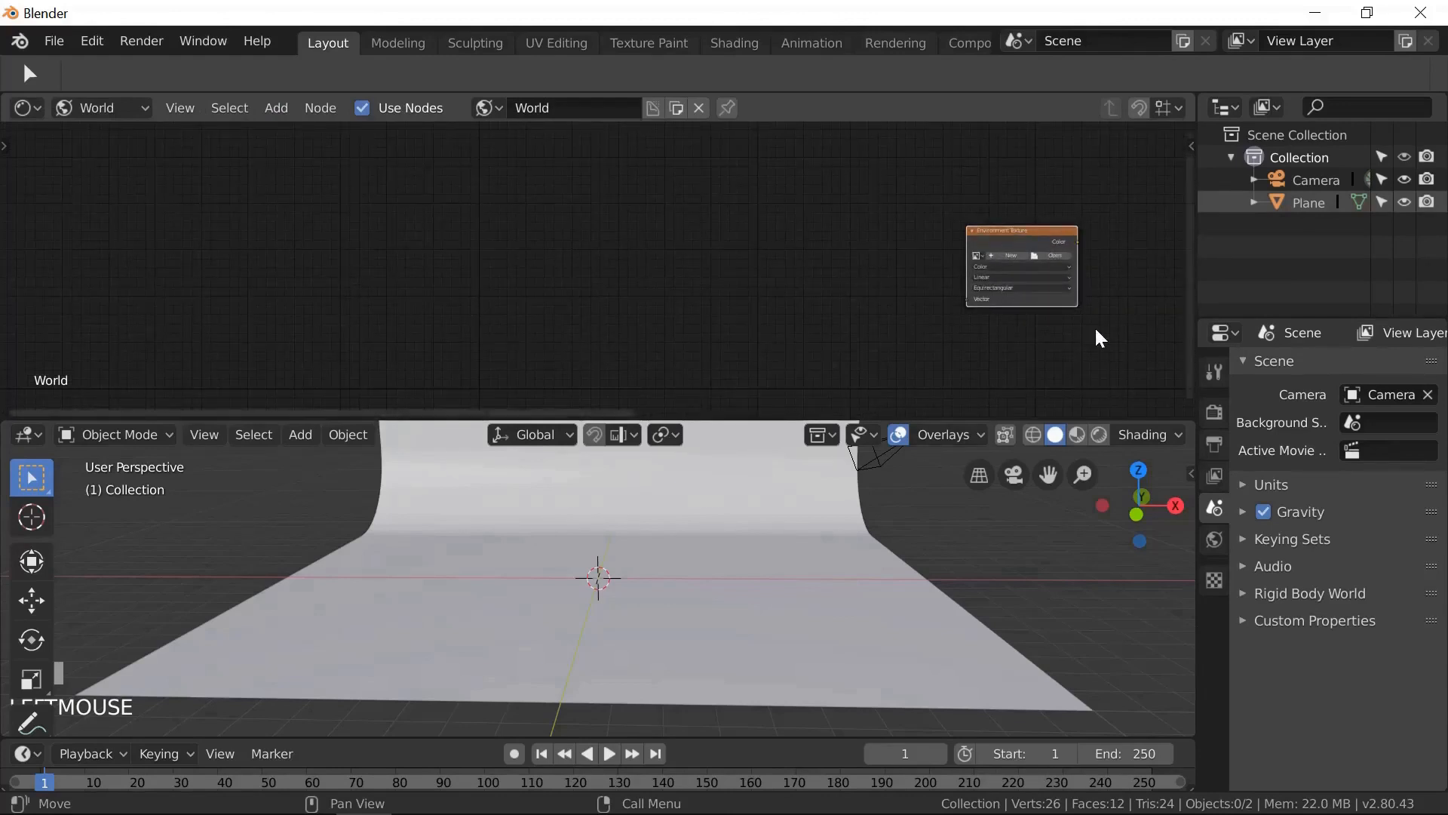
middle_drag(1094, 328, 819, 329)
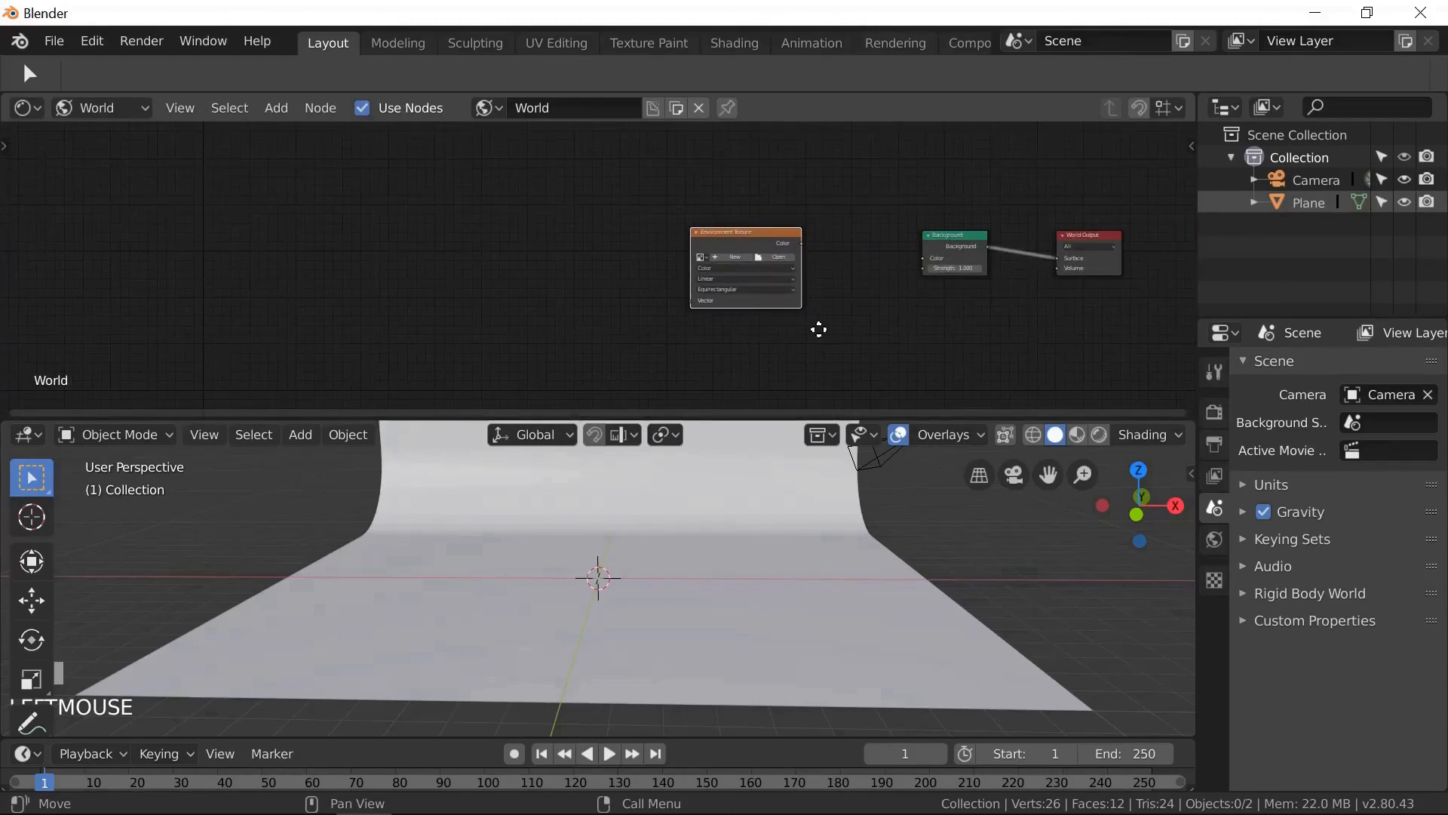
scroll(867, 313, up, 2)
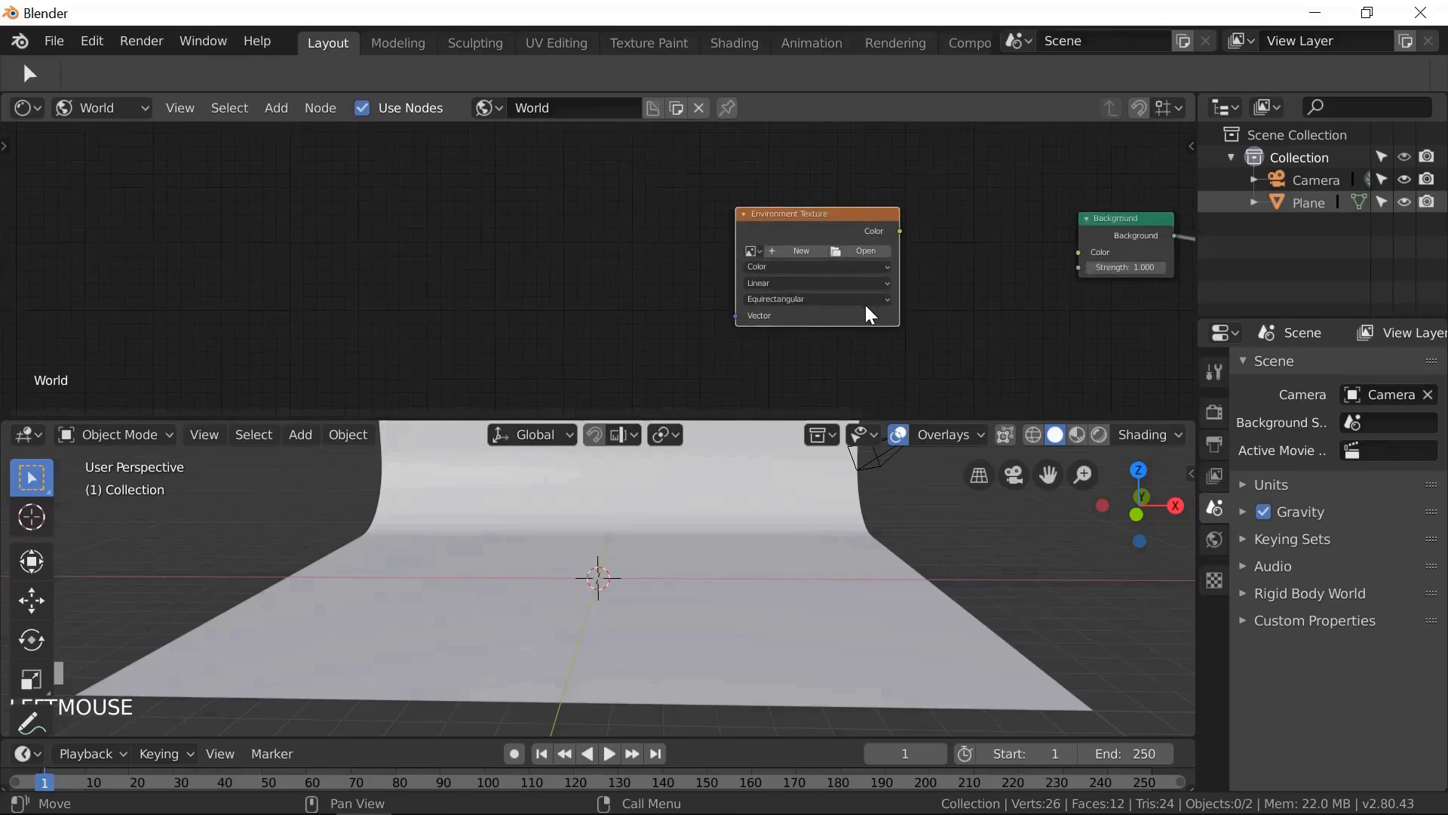
scroll(871, 314, up, 1)
middle_drag(1041, 307, 763, 301)
drag(638, 208, 884, 254)
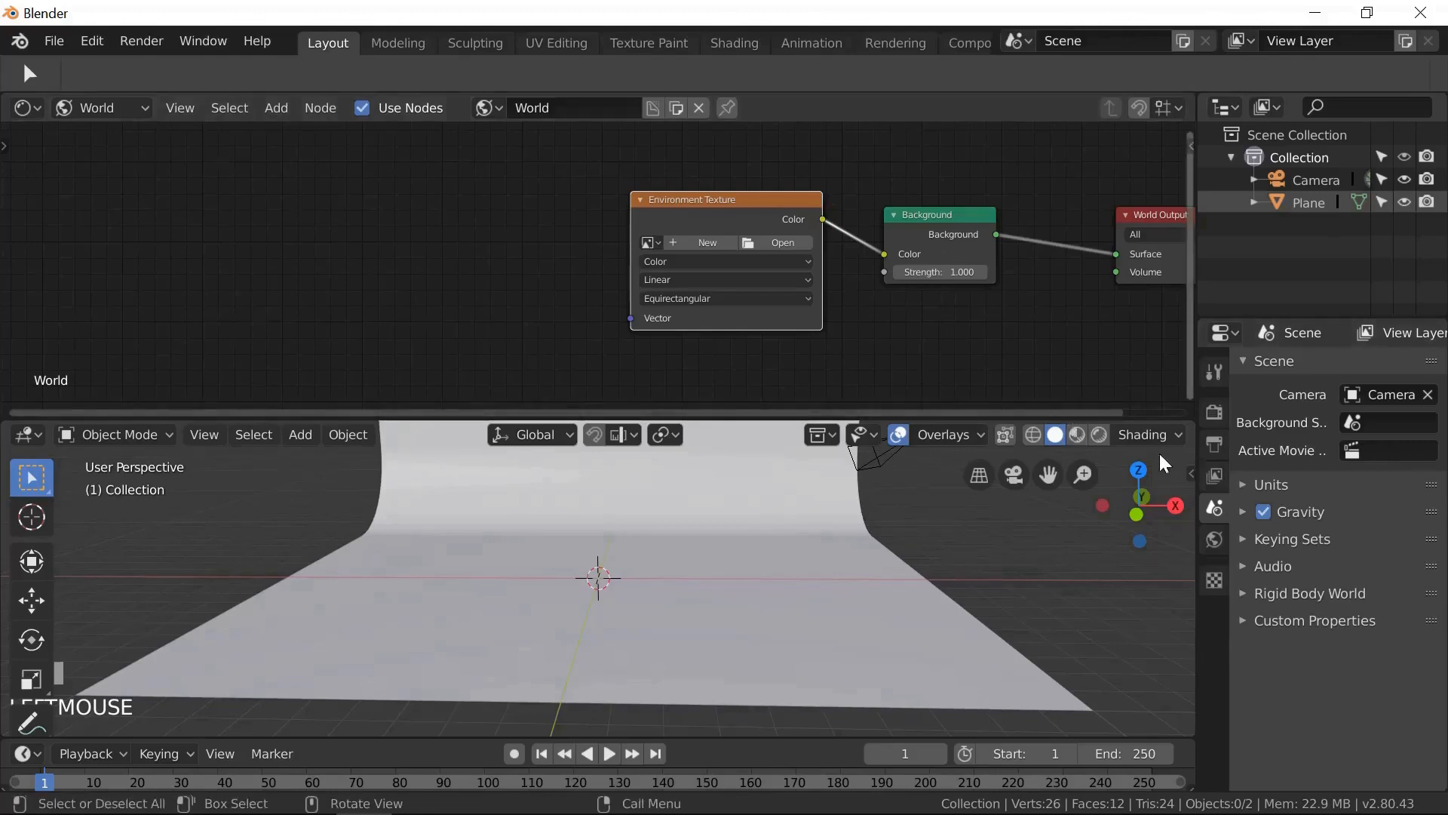
click(1101, 438)
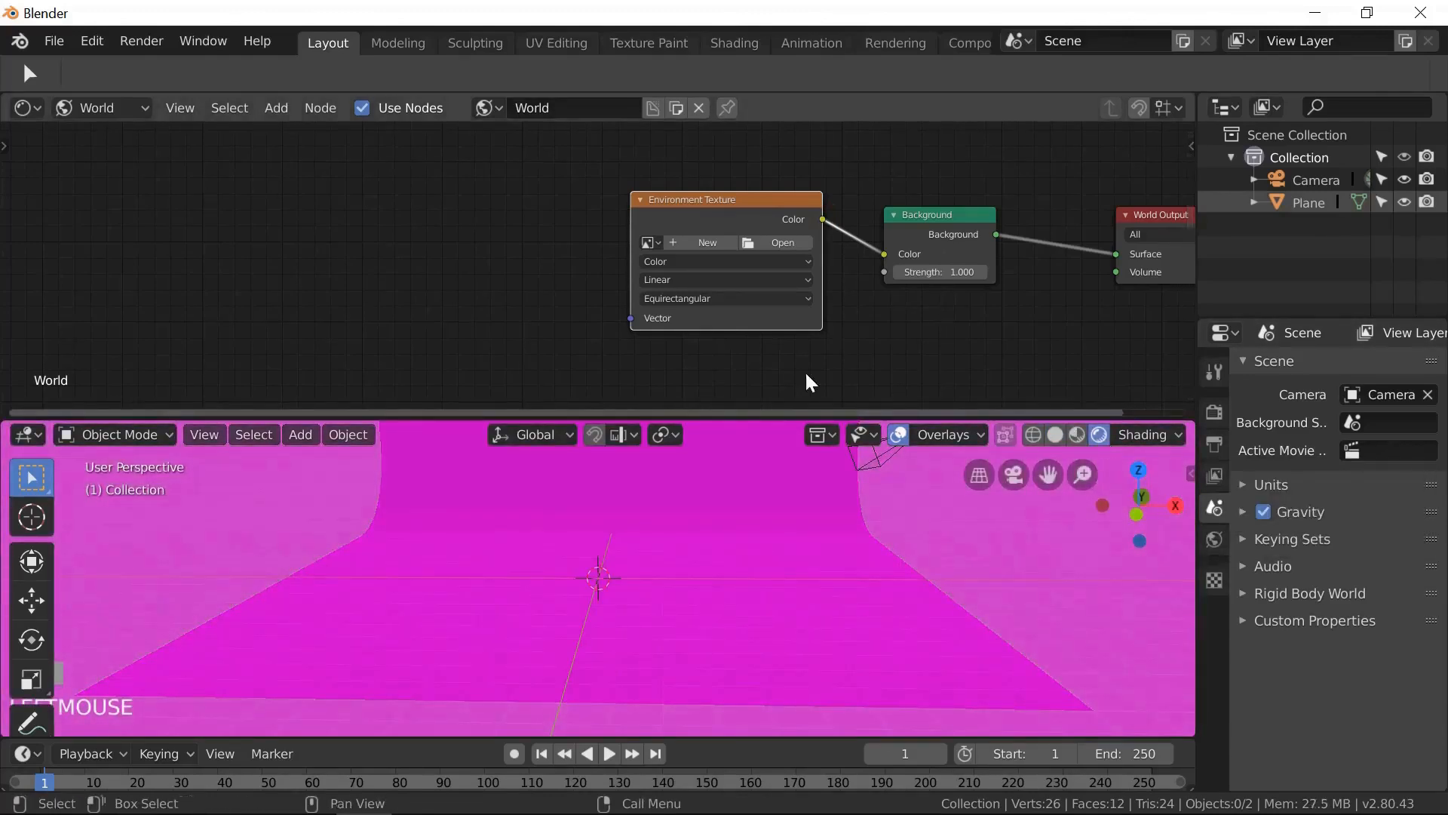
- Load winter_evening_4k.hdr from the Desktop's HDRIs folder into the Environment Texture node, browsing the files as thumbnails
click(777, 242)
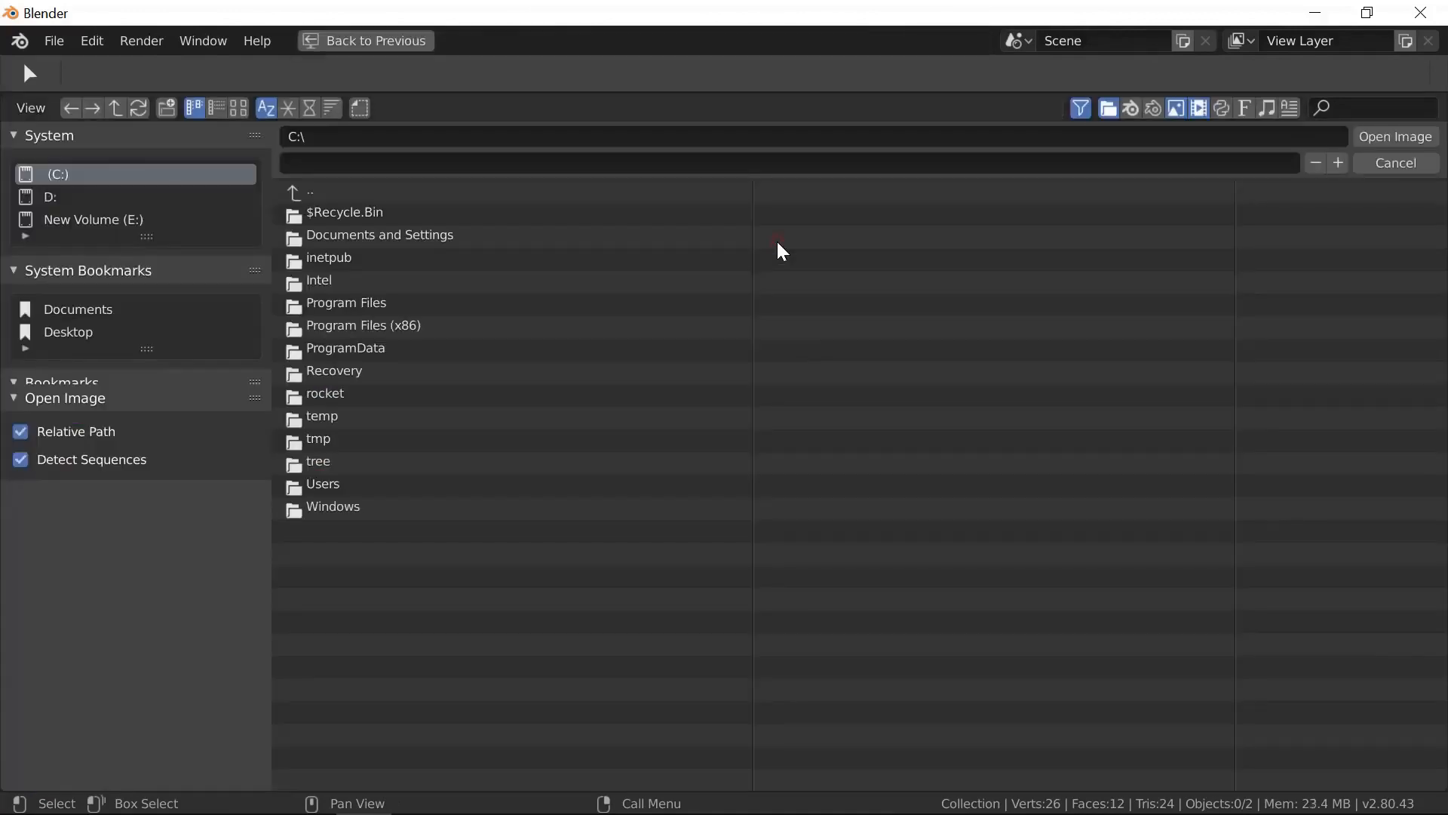
click(85, 332)
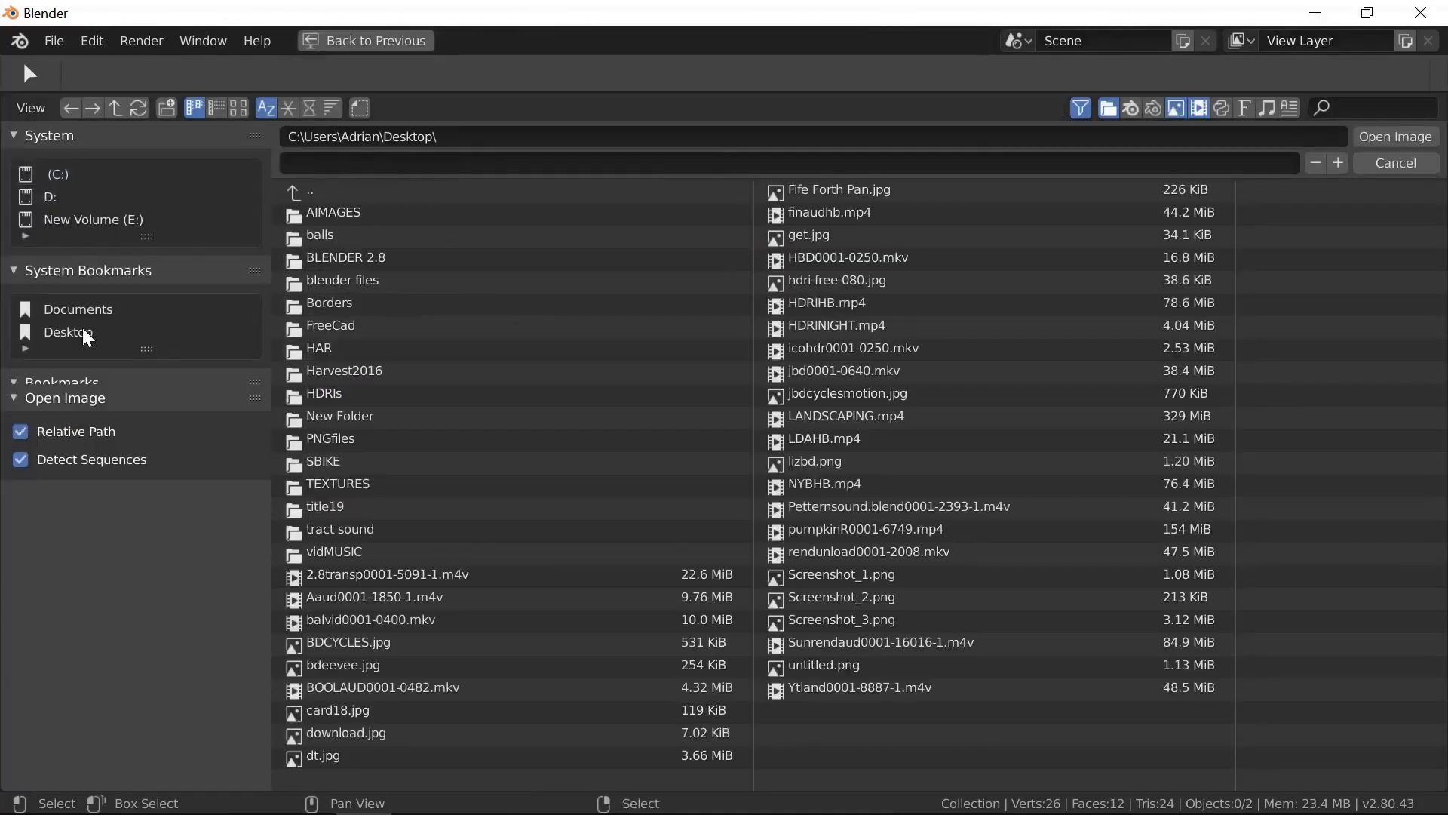
click(343, 398)
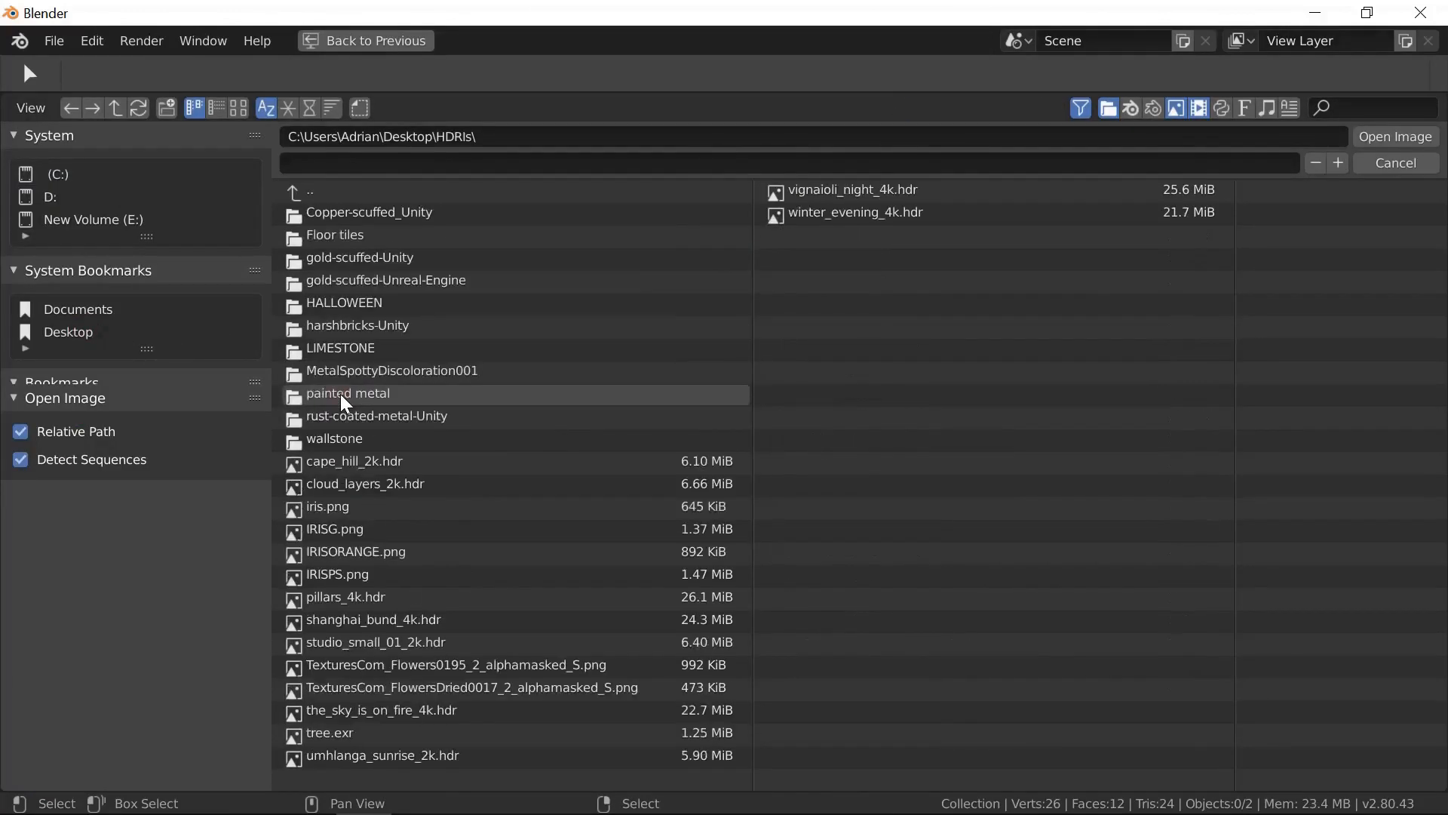
click(240, 108)
scroll(821, 298, down, 5)
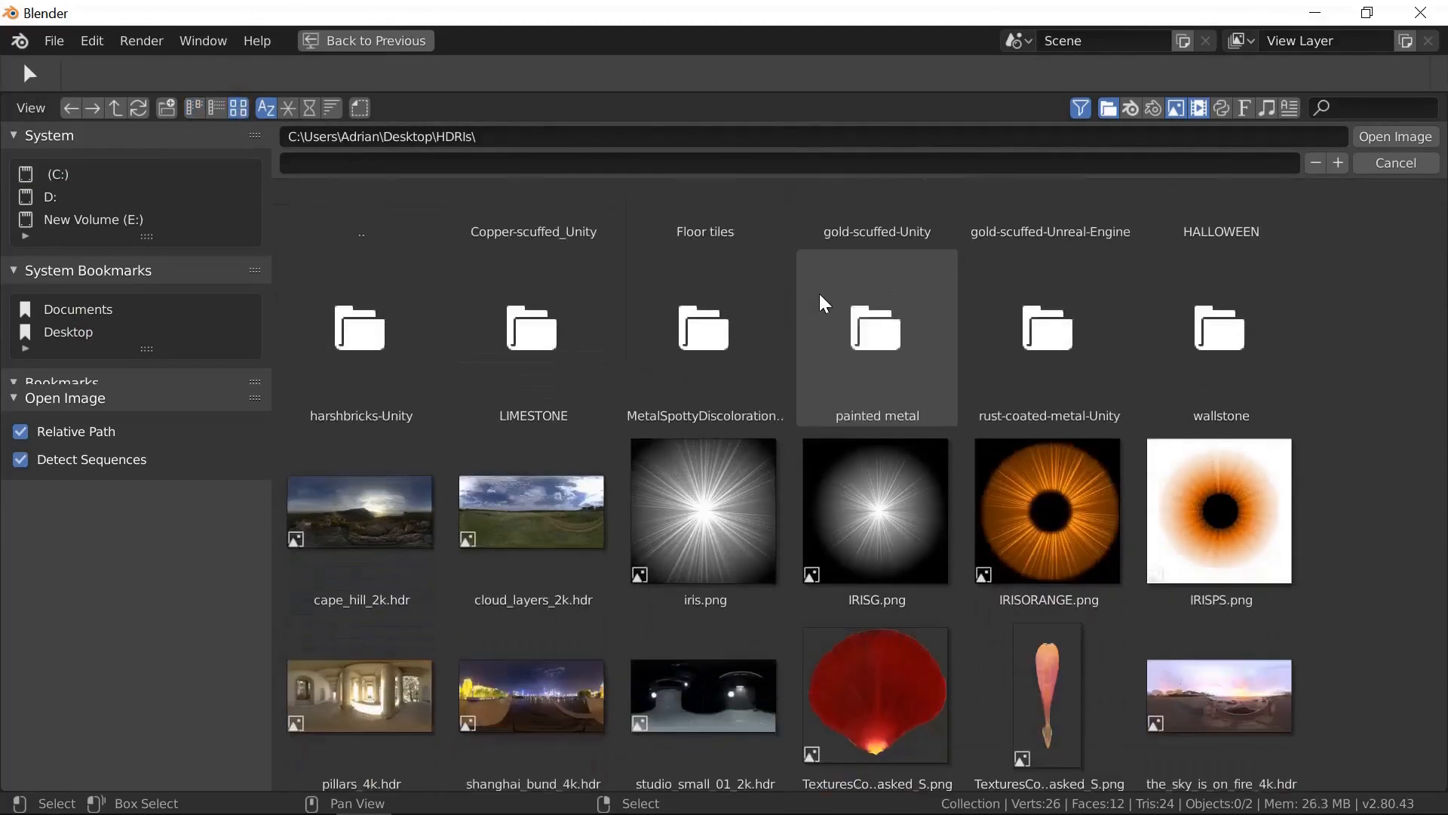
scroll(823, 302, down, 1)
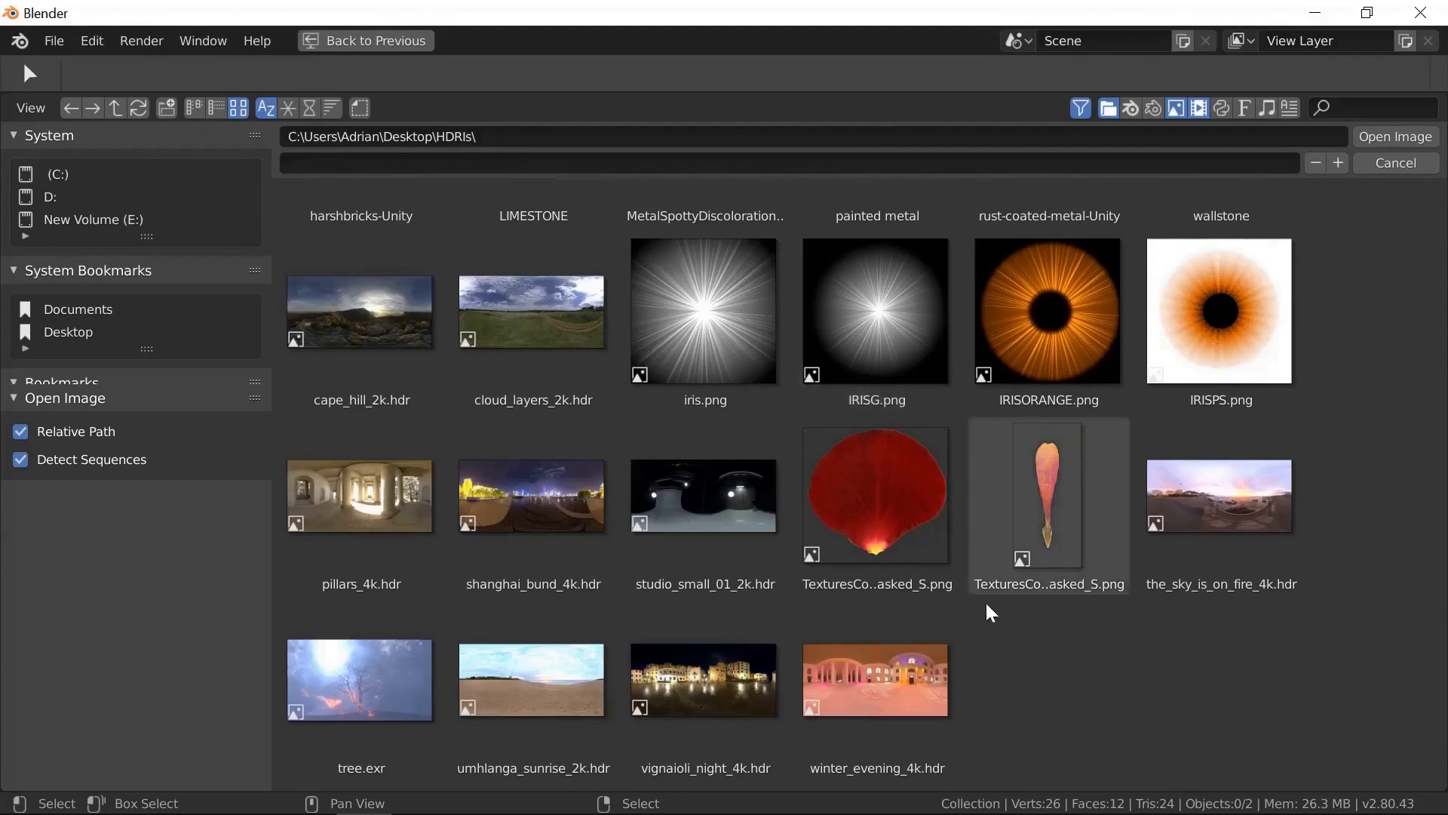
click(850, 709)
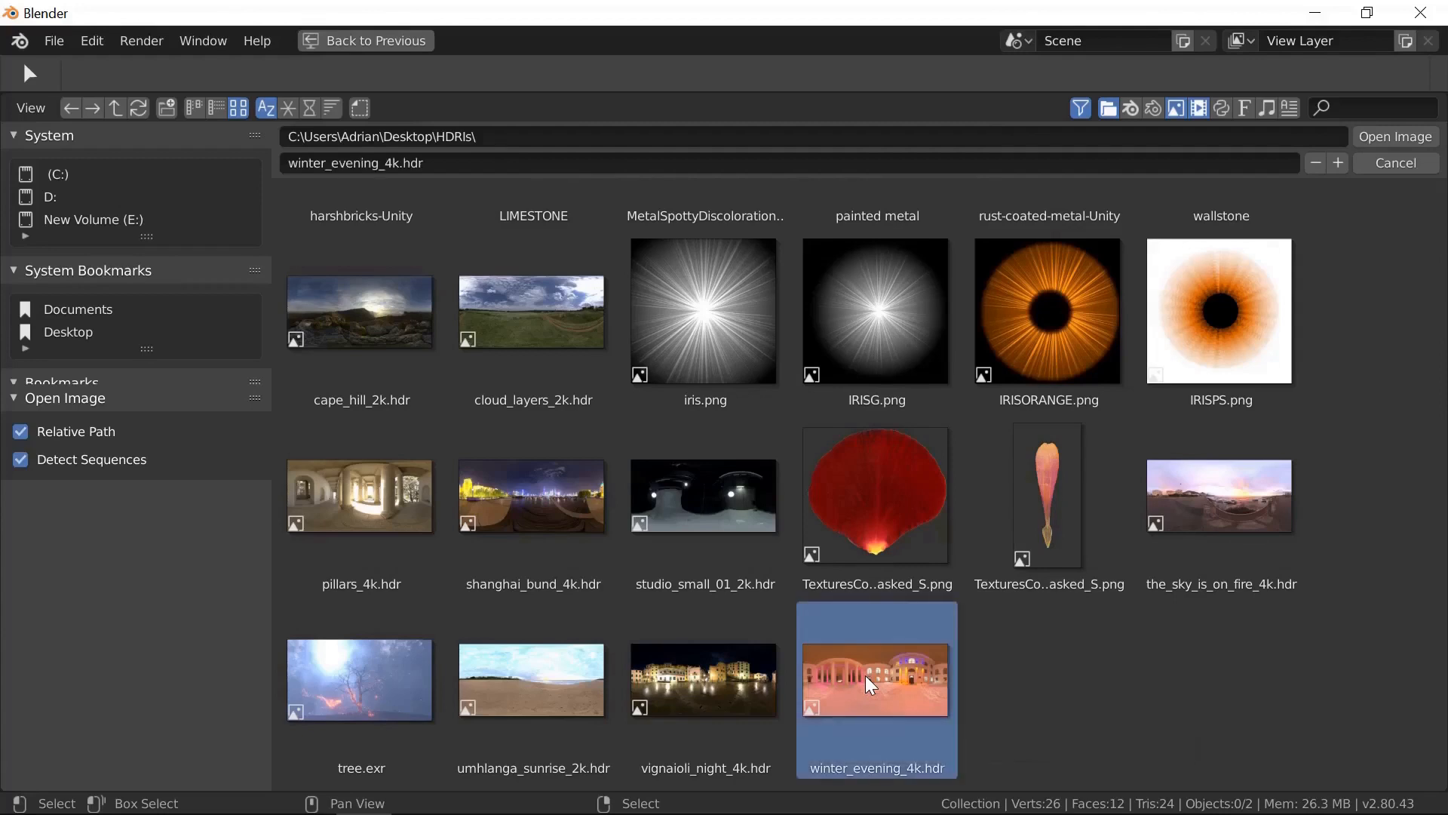
click(1404, 139)
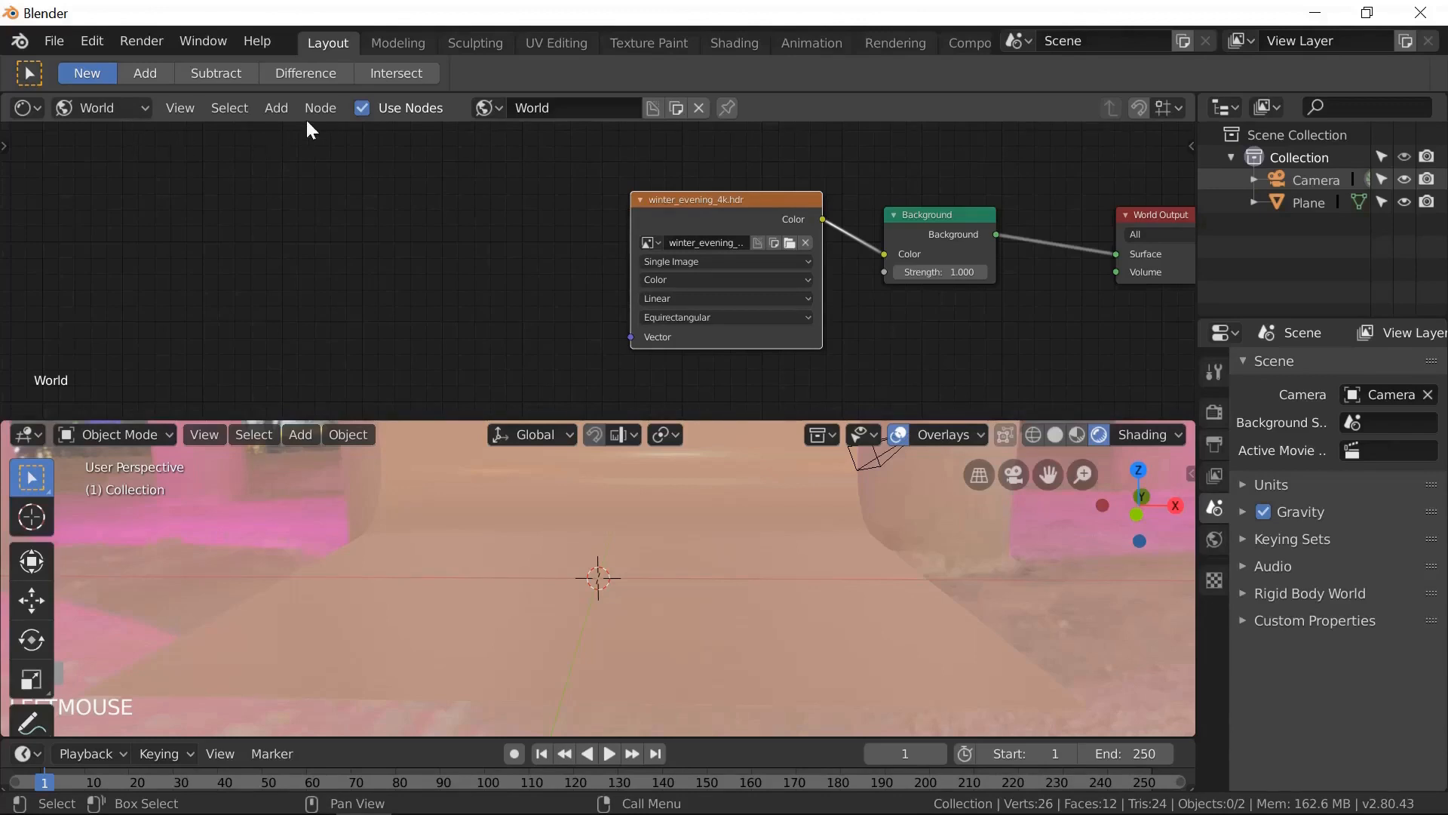
- Add a Mapping node before the environment texture and connect its Vector output to the texture's Vector input
click(281, 110)
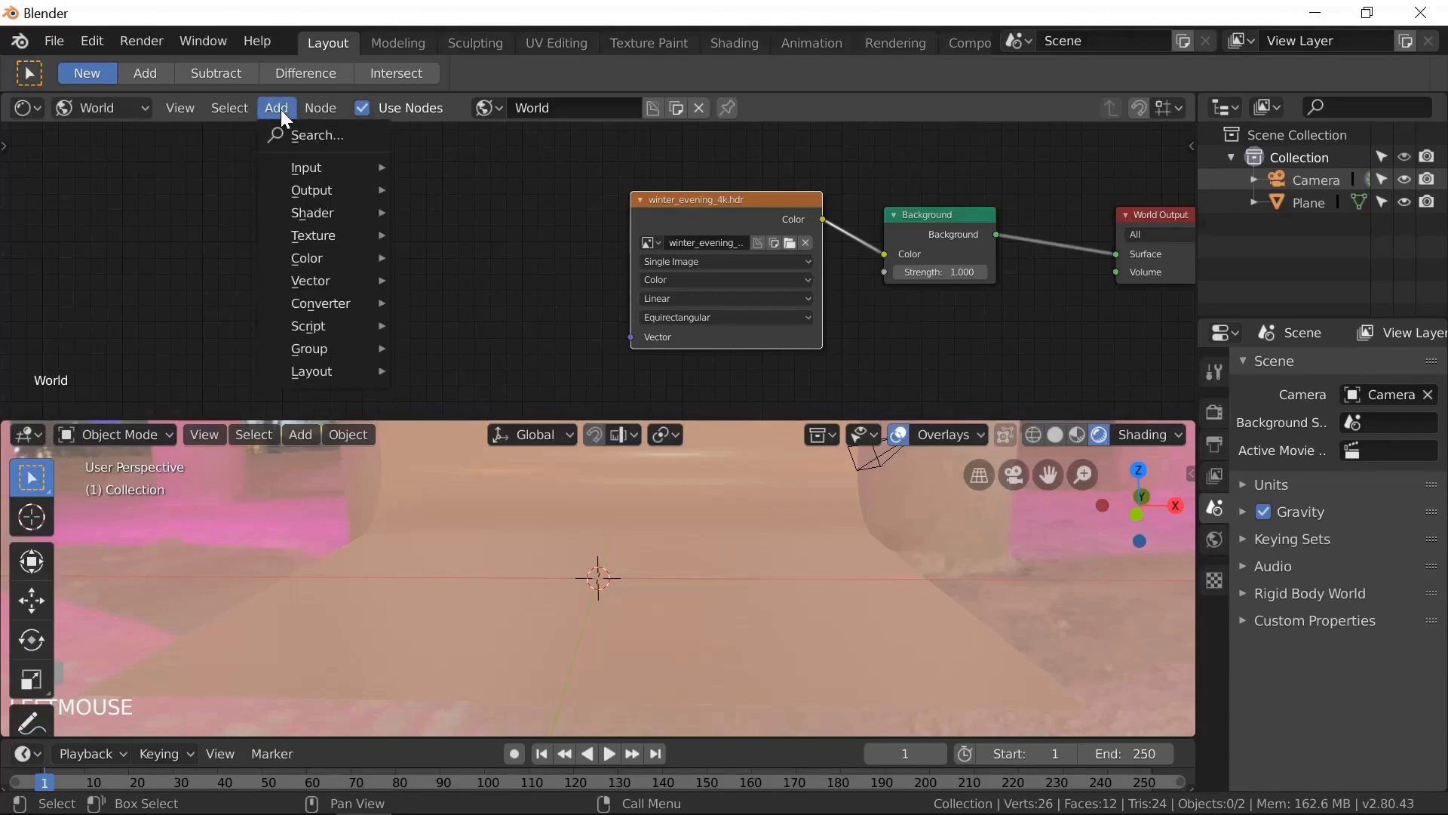
mouse_move(311, 270)
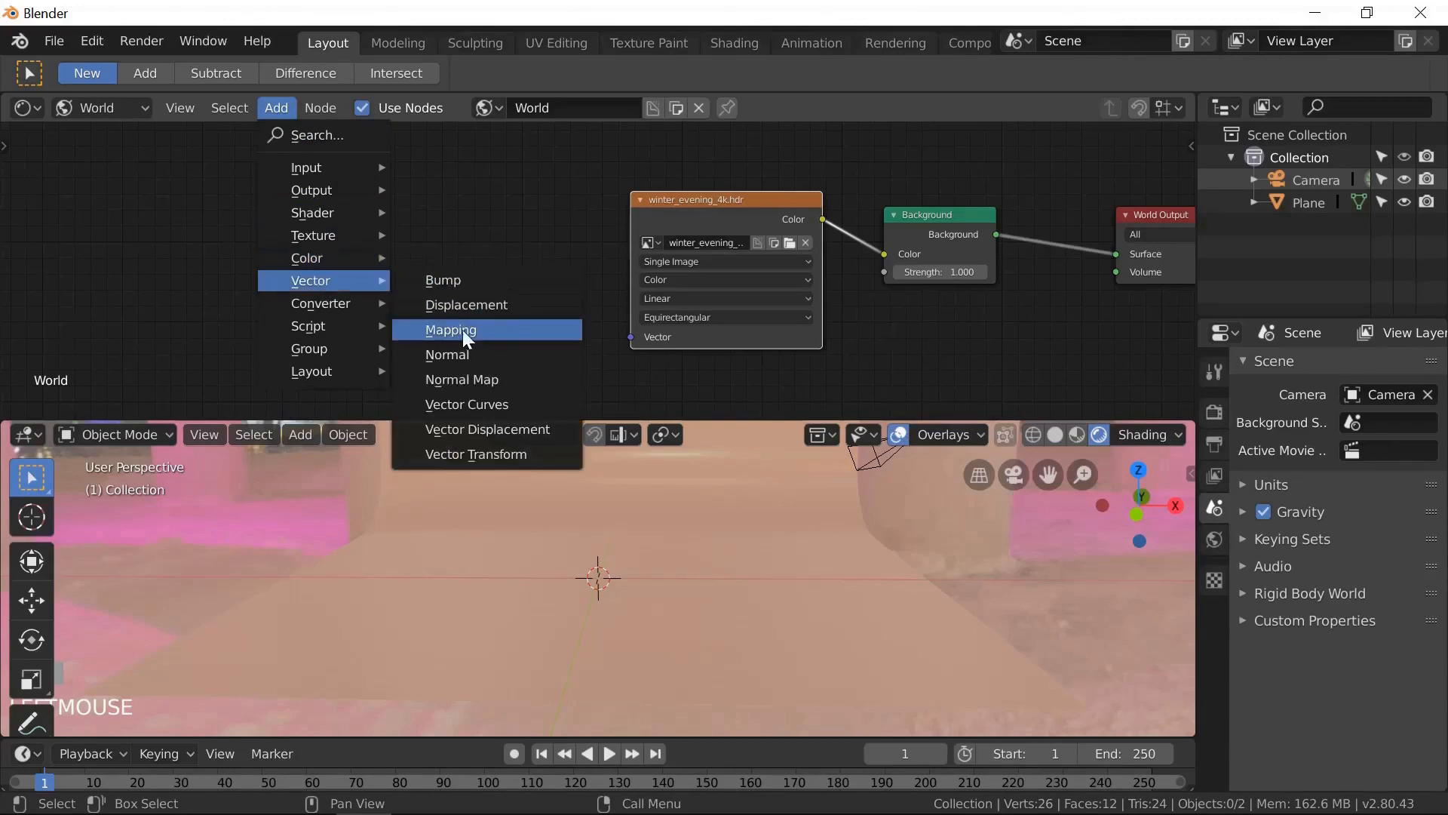
click(451, 330)
click(310, 160)
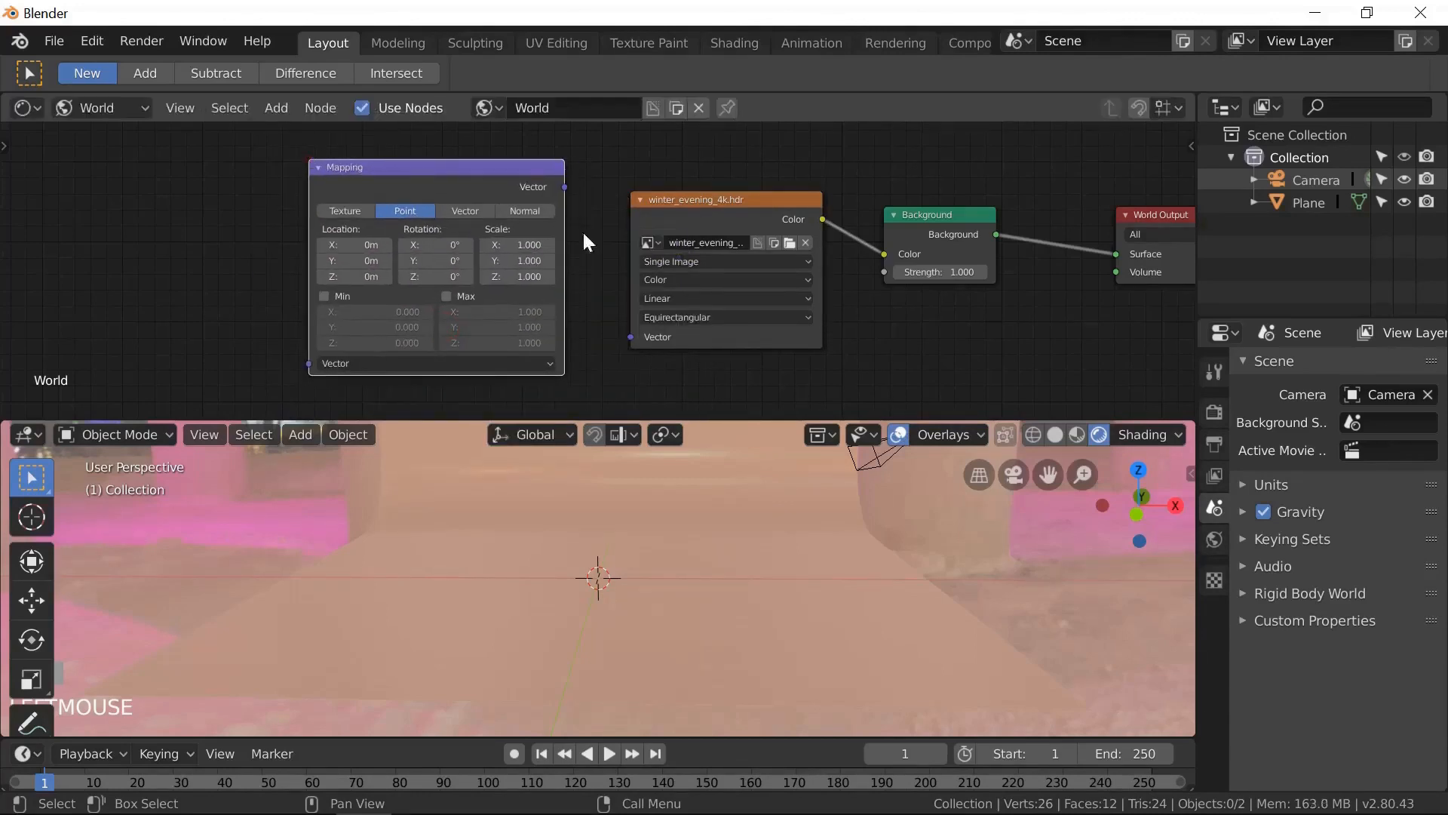
drag(564, 187, 622, 331)
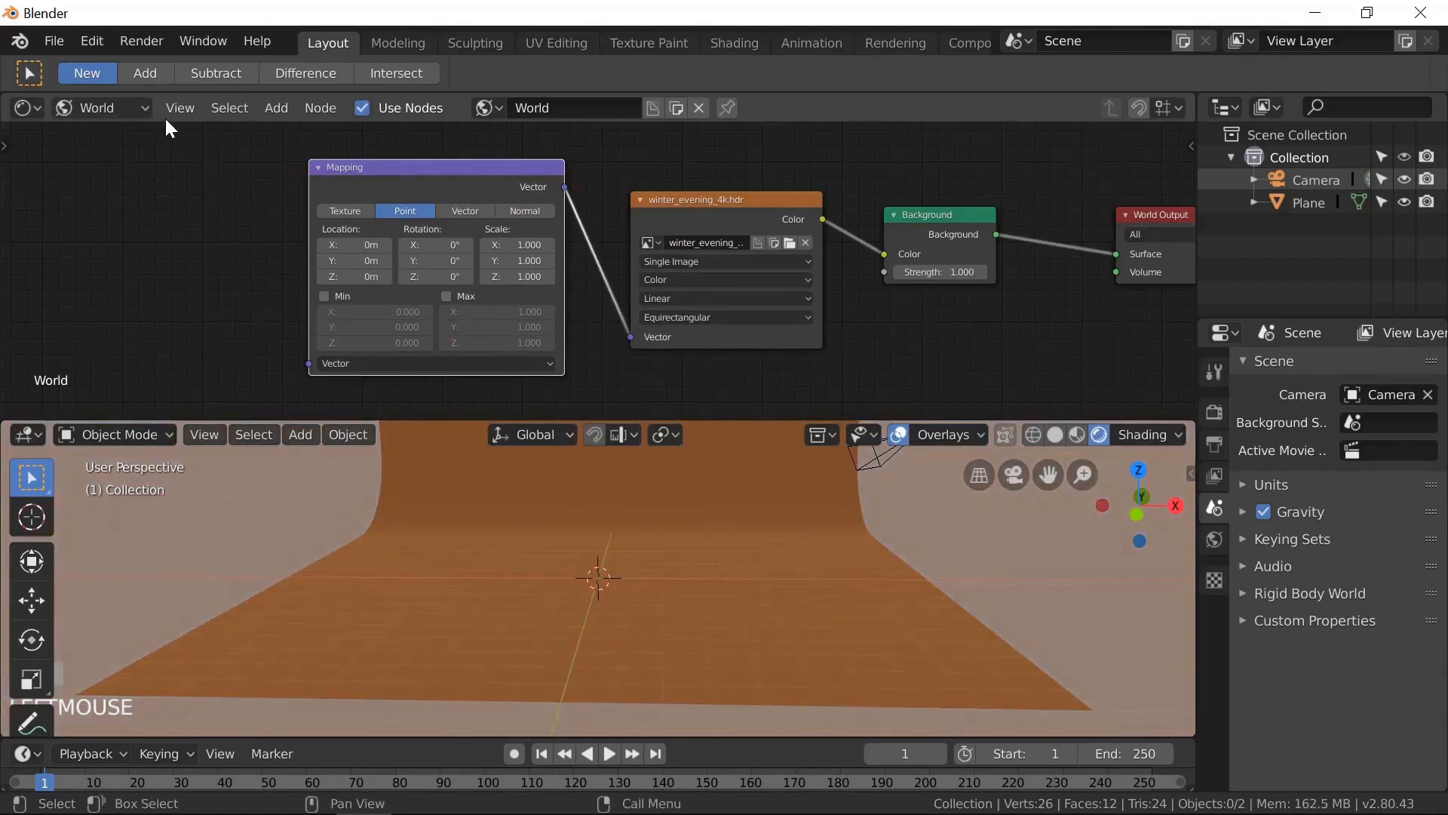
- Add a Texture Coordinate node before the Mapping node and connect its Generated output to the Mapping's Vector input
click(271, 103)
mouse_move(323, 162)
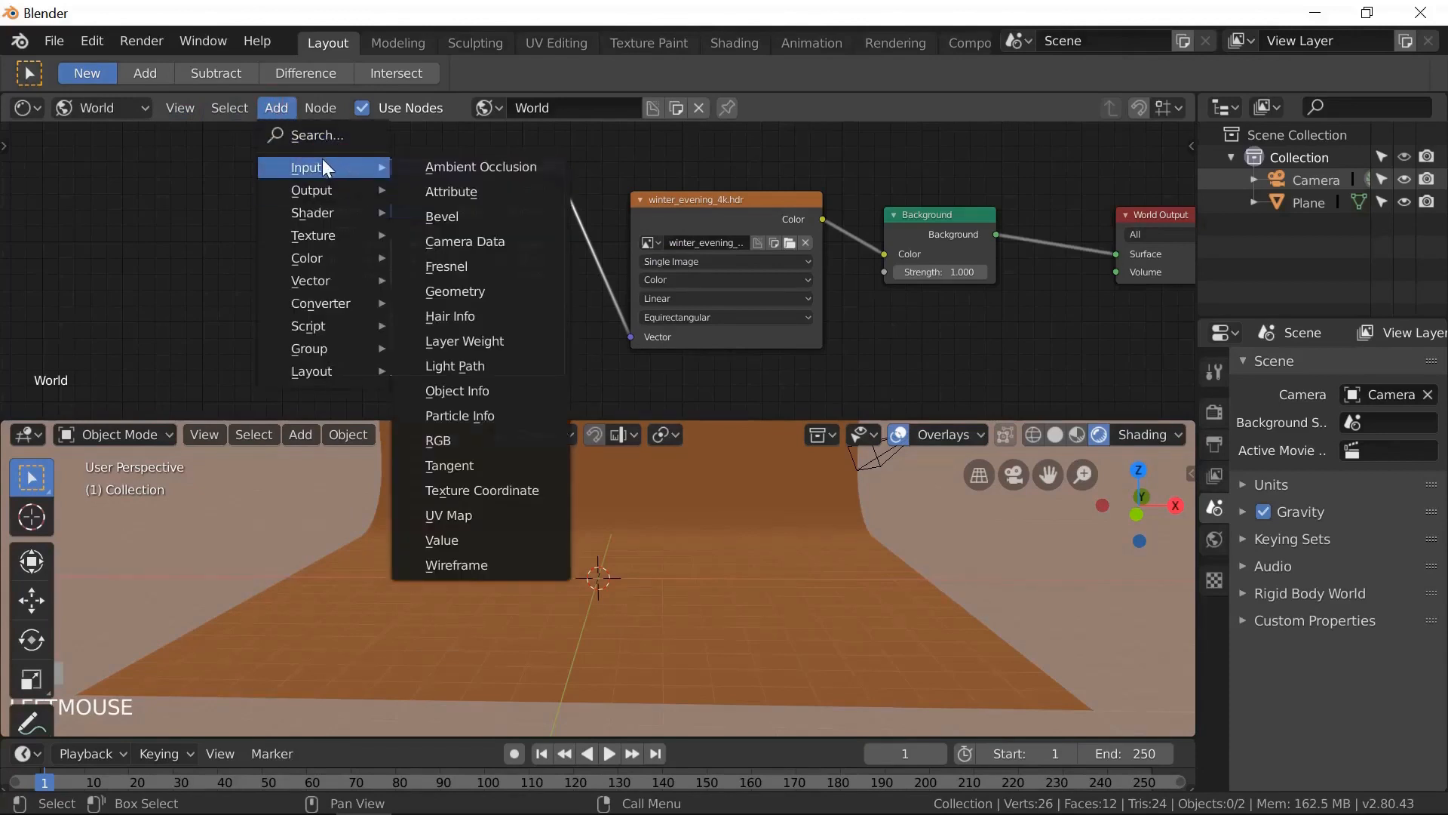
click(476, 483)
click(114, 154)
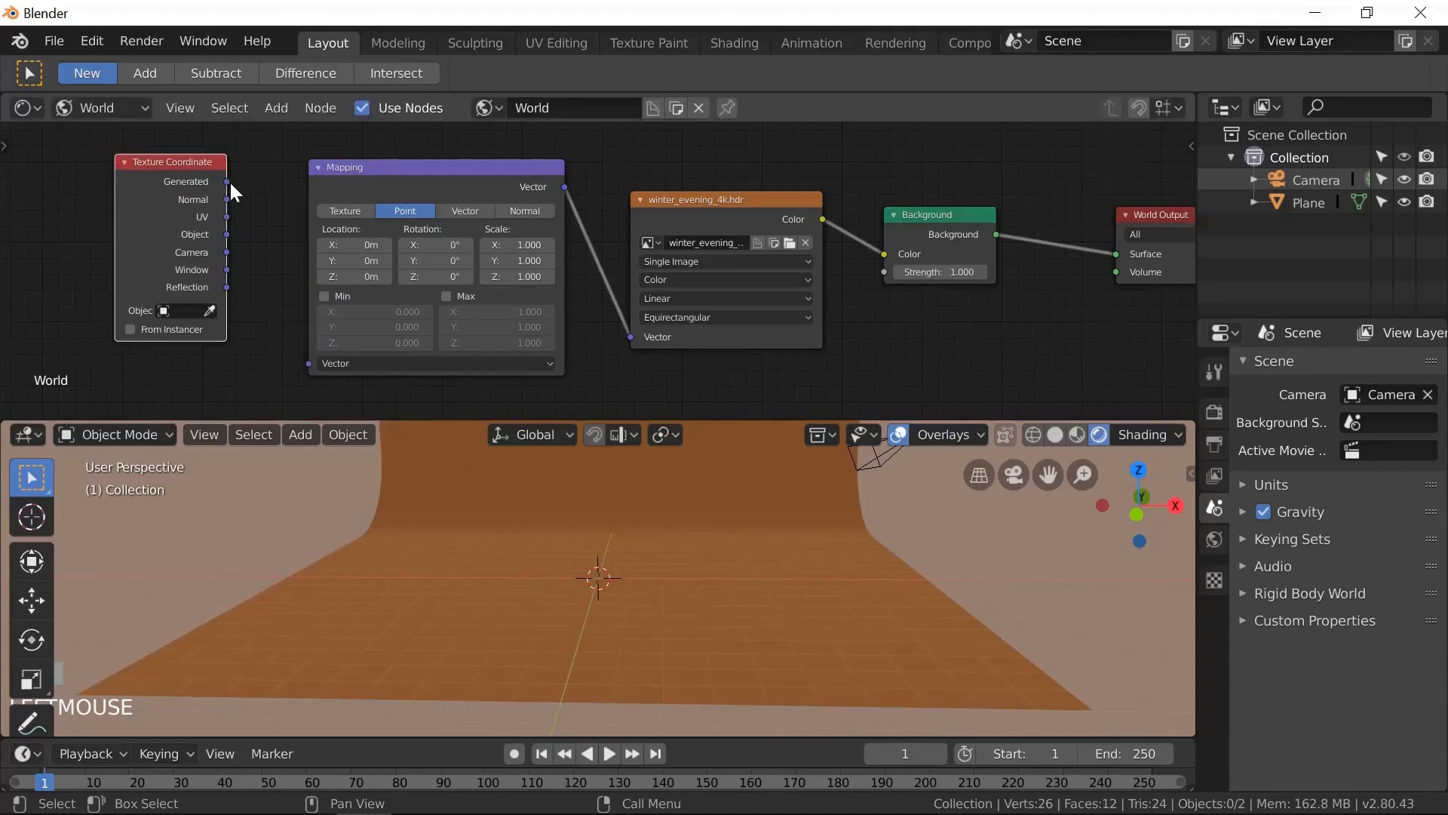
drag(228, 181, 308, 363)
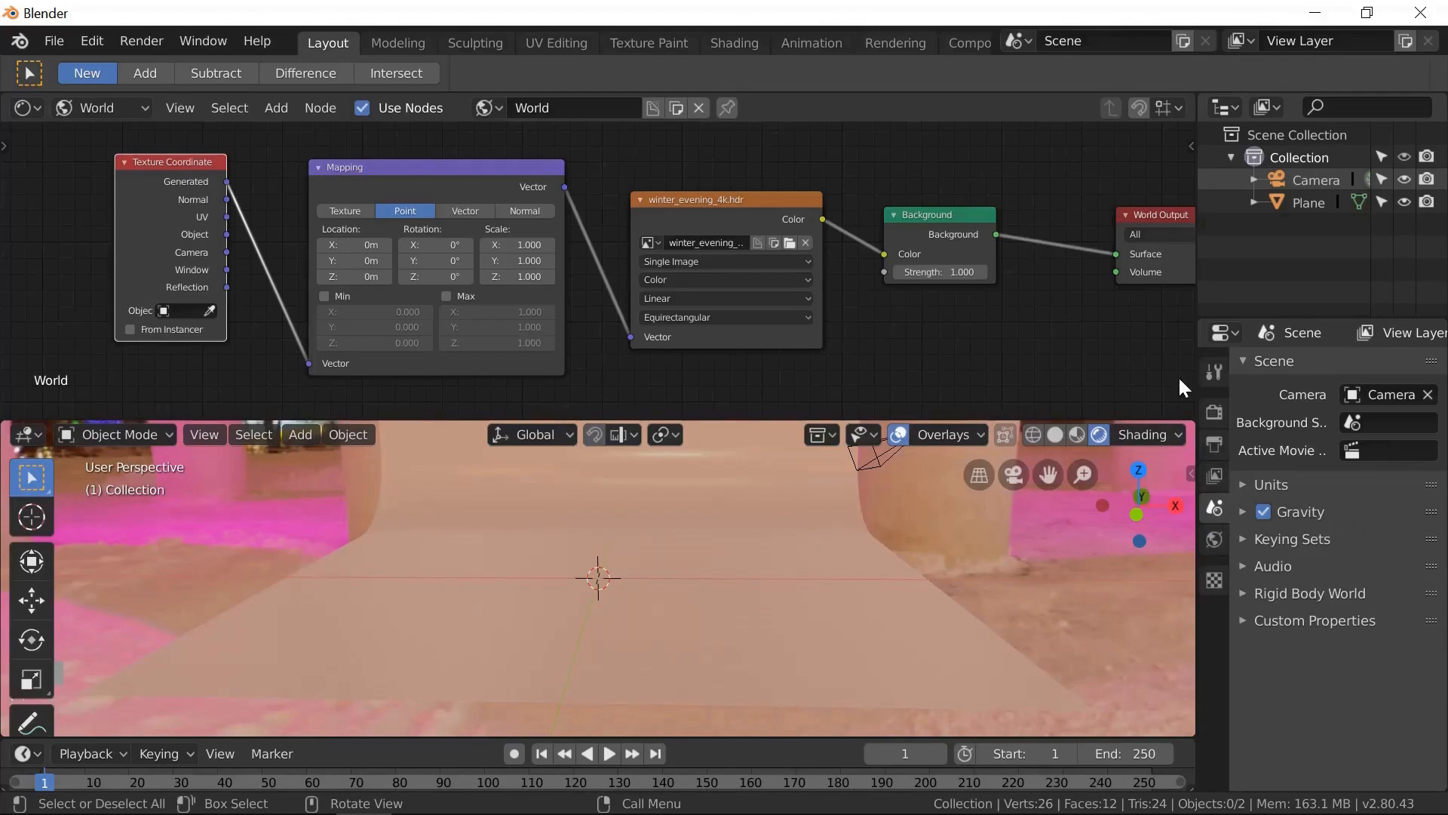
- Select the backdrop plane, set the Shader Editor to the Object shader type and create a new material for the plane
click(1306, 202)
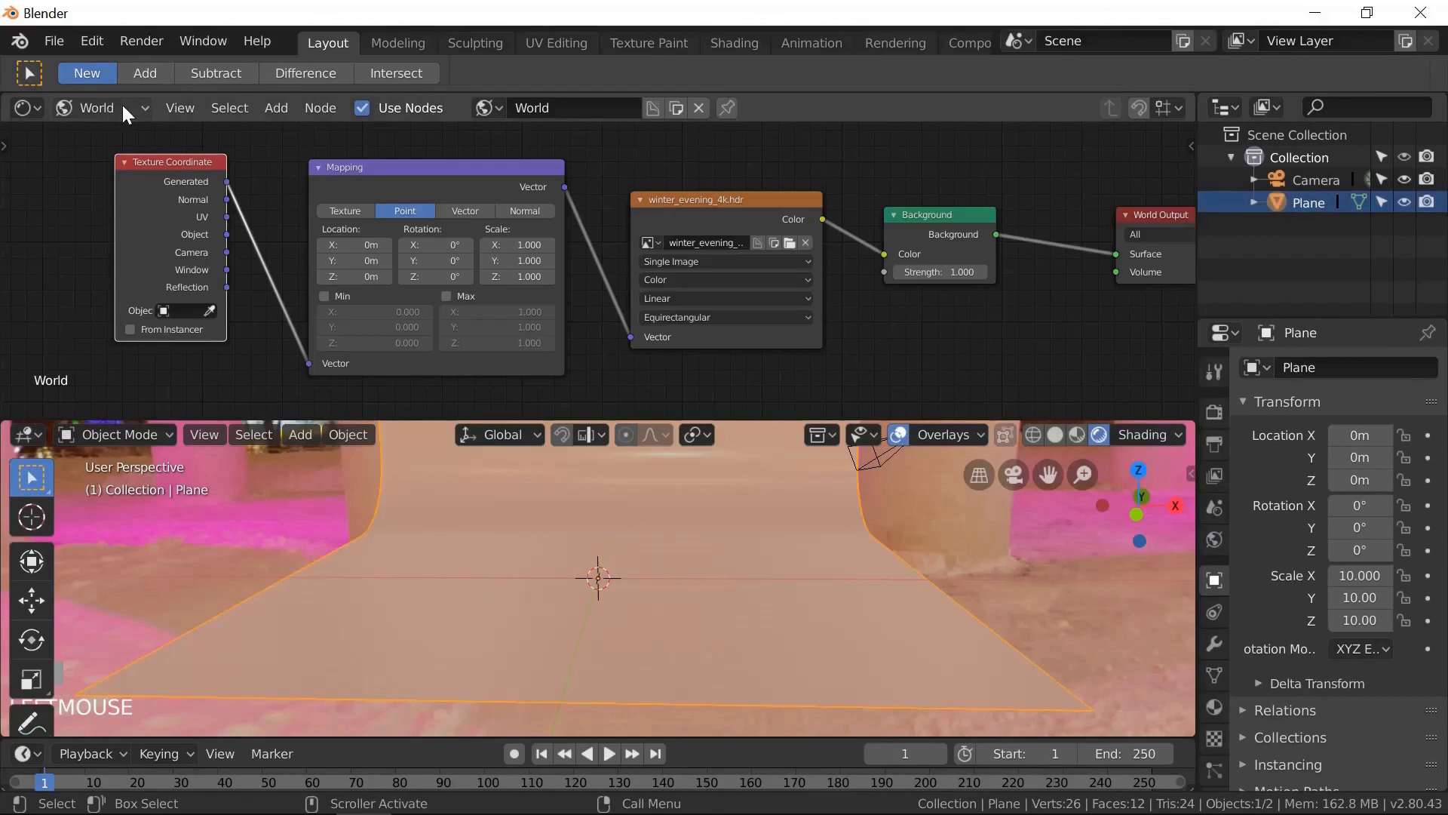
click(142, 106)
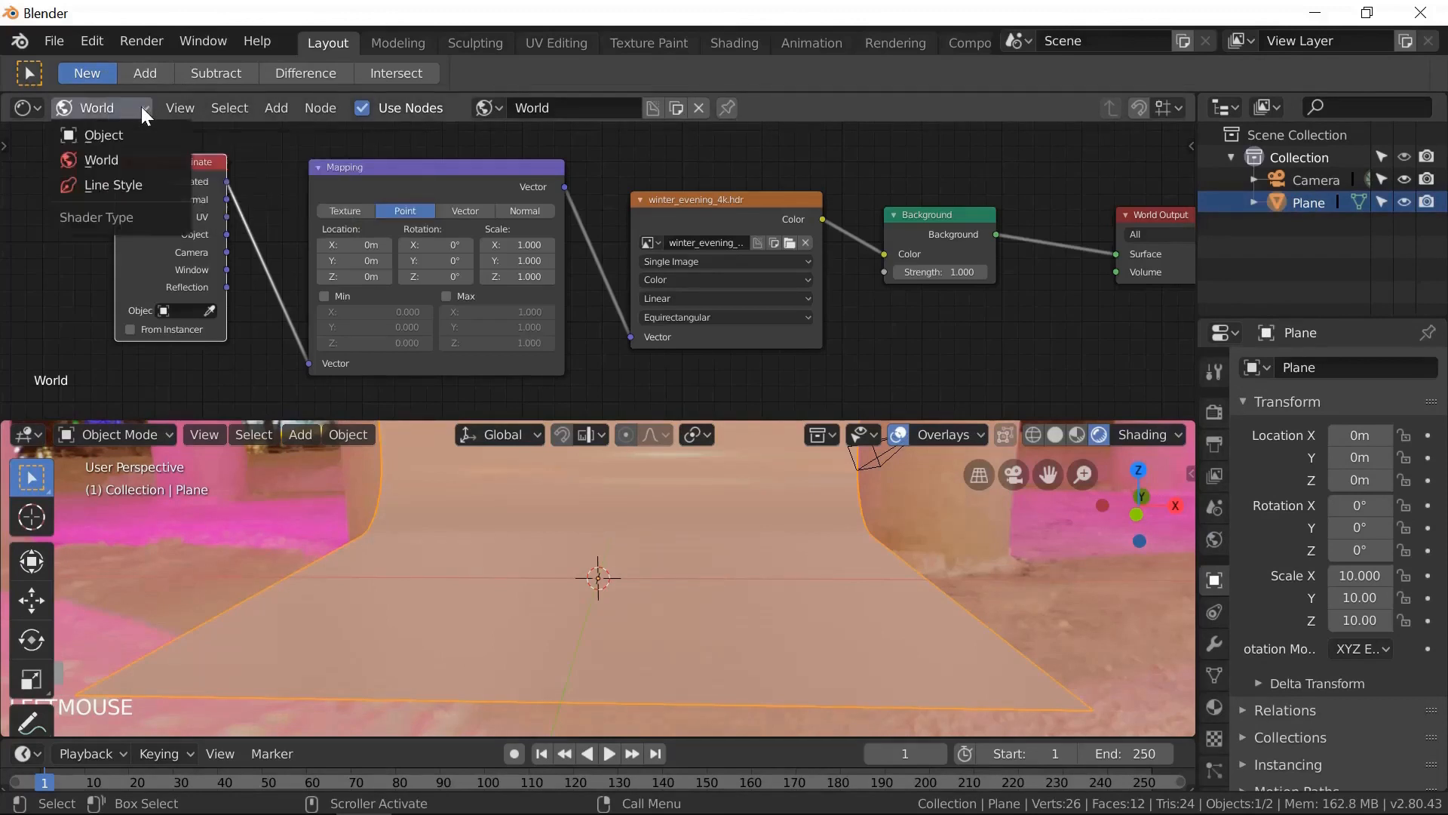
click(119, 134)
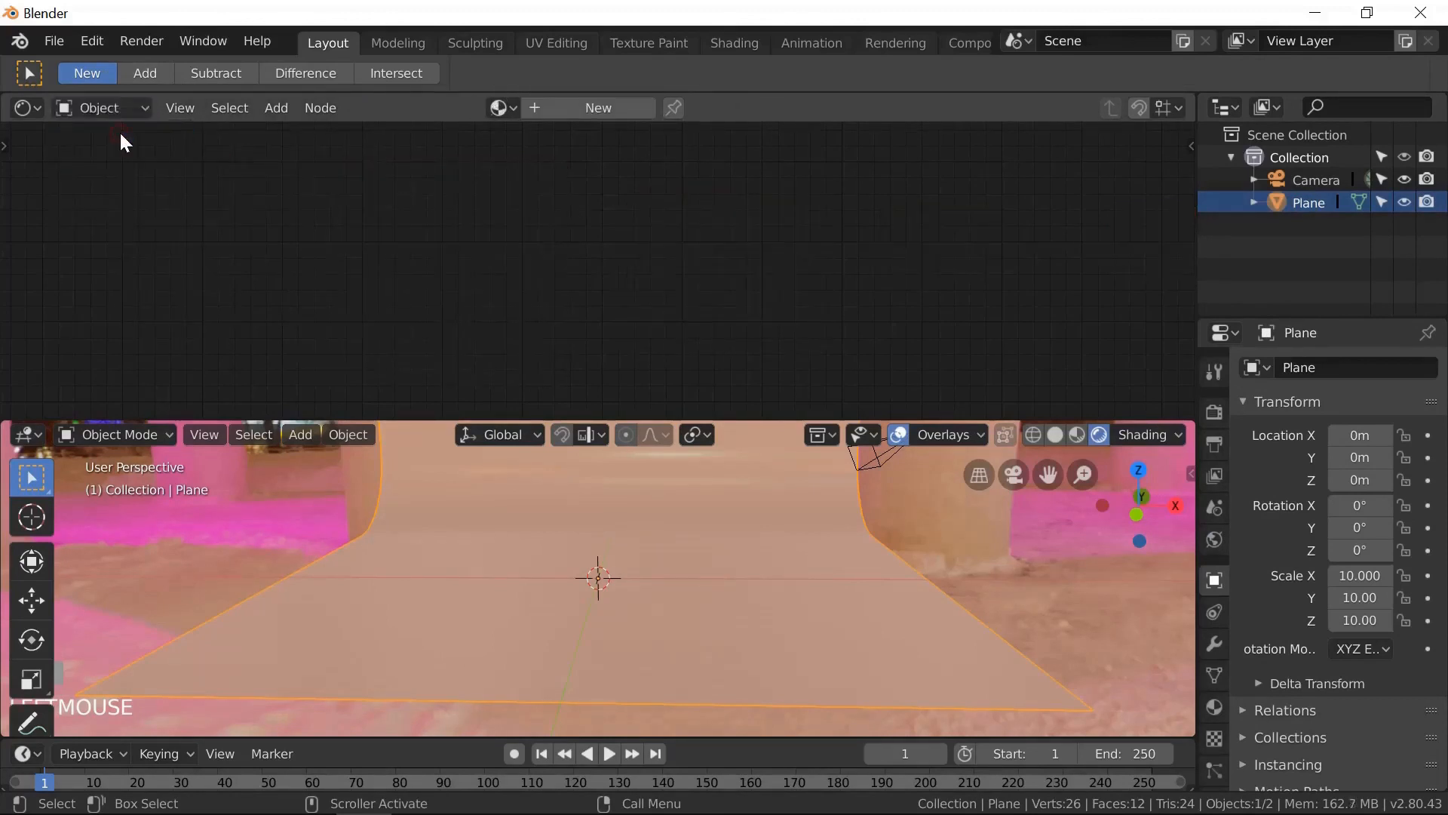
click(585, 106)
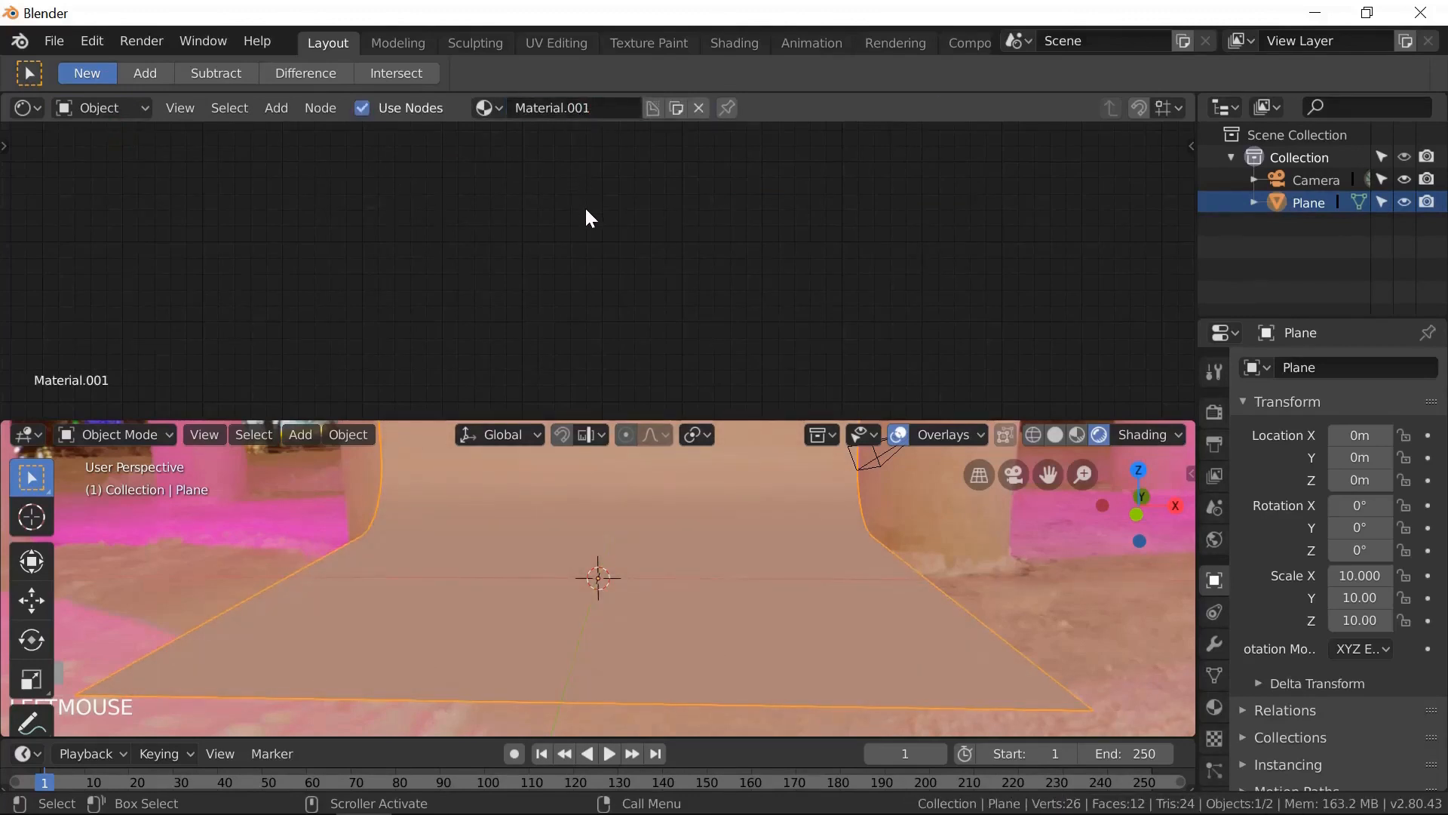
- Move the plane material's Material Output and Principled BSDF nodes to the right, leaving a wide gap between the two
scroll(586, 208, down, 13)
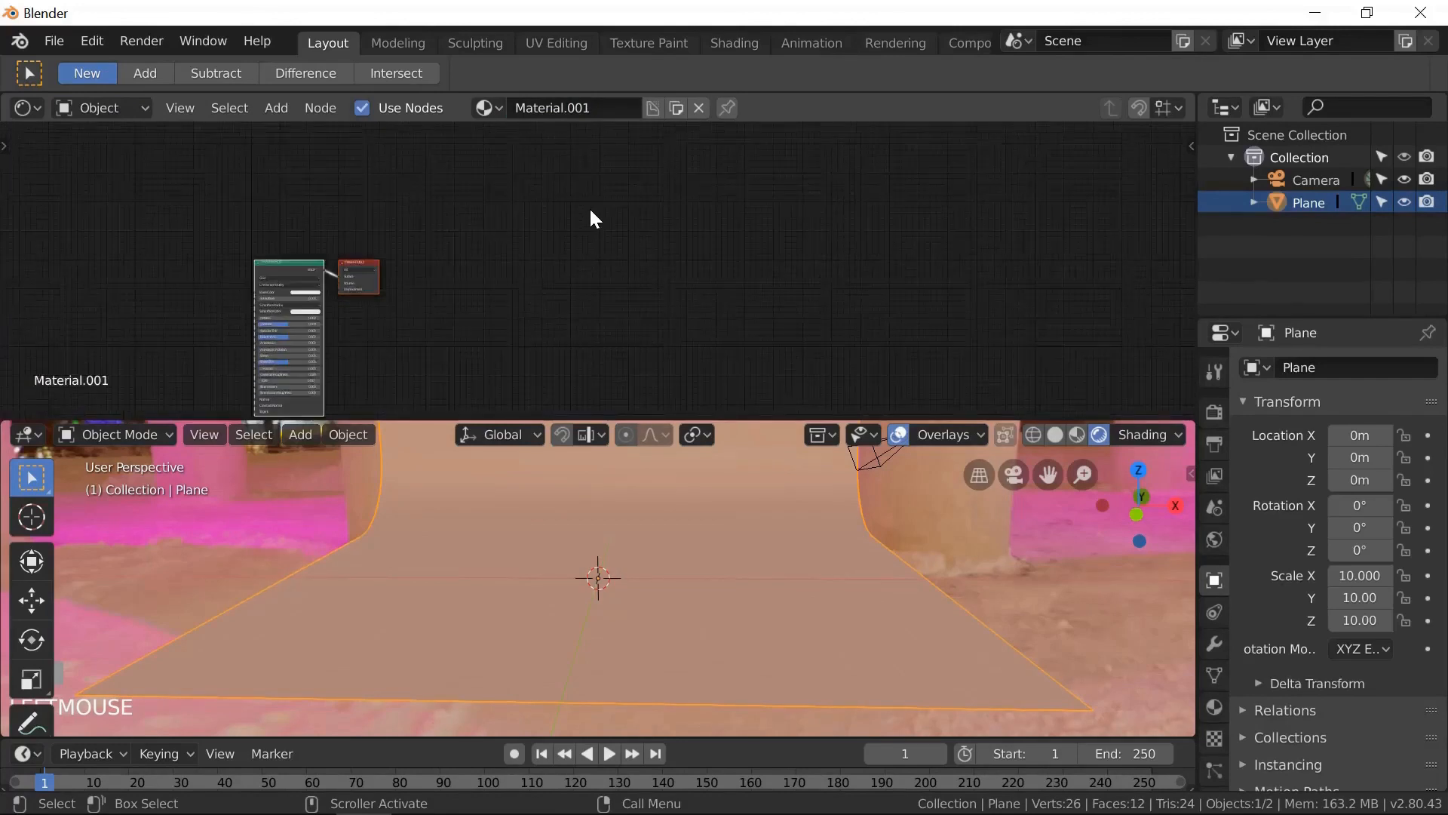
drag(365, 275, 853, 247)
drag(299, 264, 677, 211)
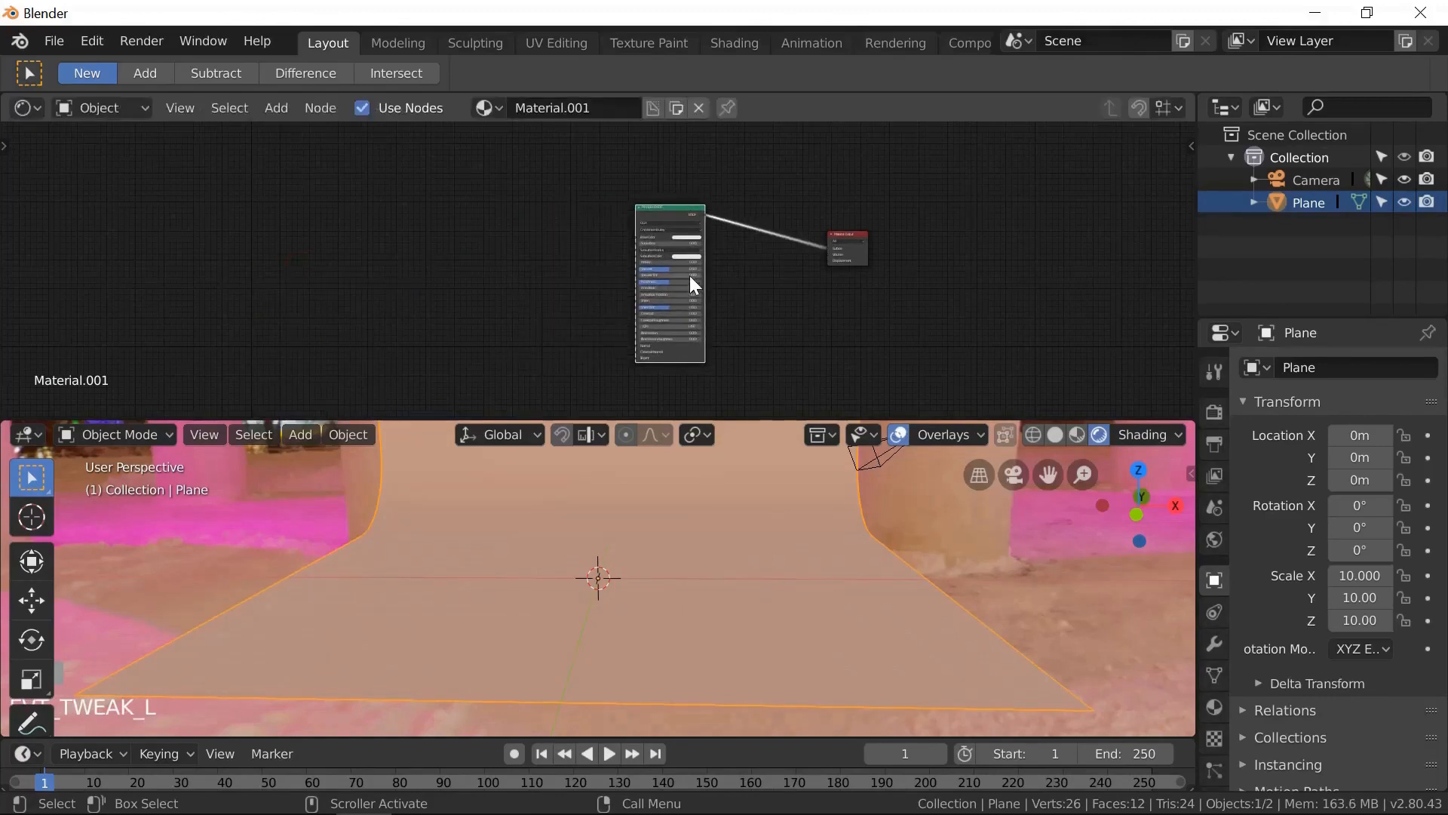
scroll(690, 275, up, 2)
scroll(690, 275, up, 2)
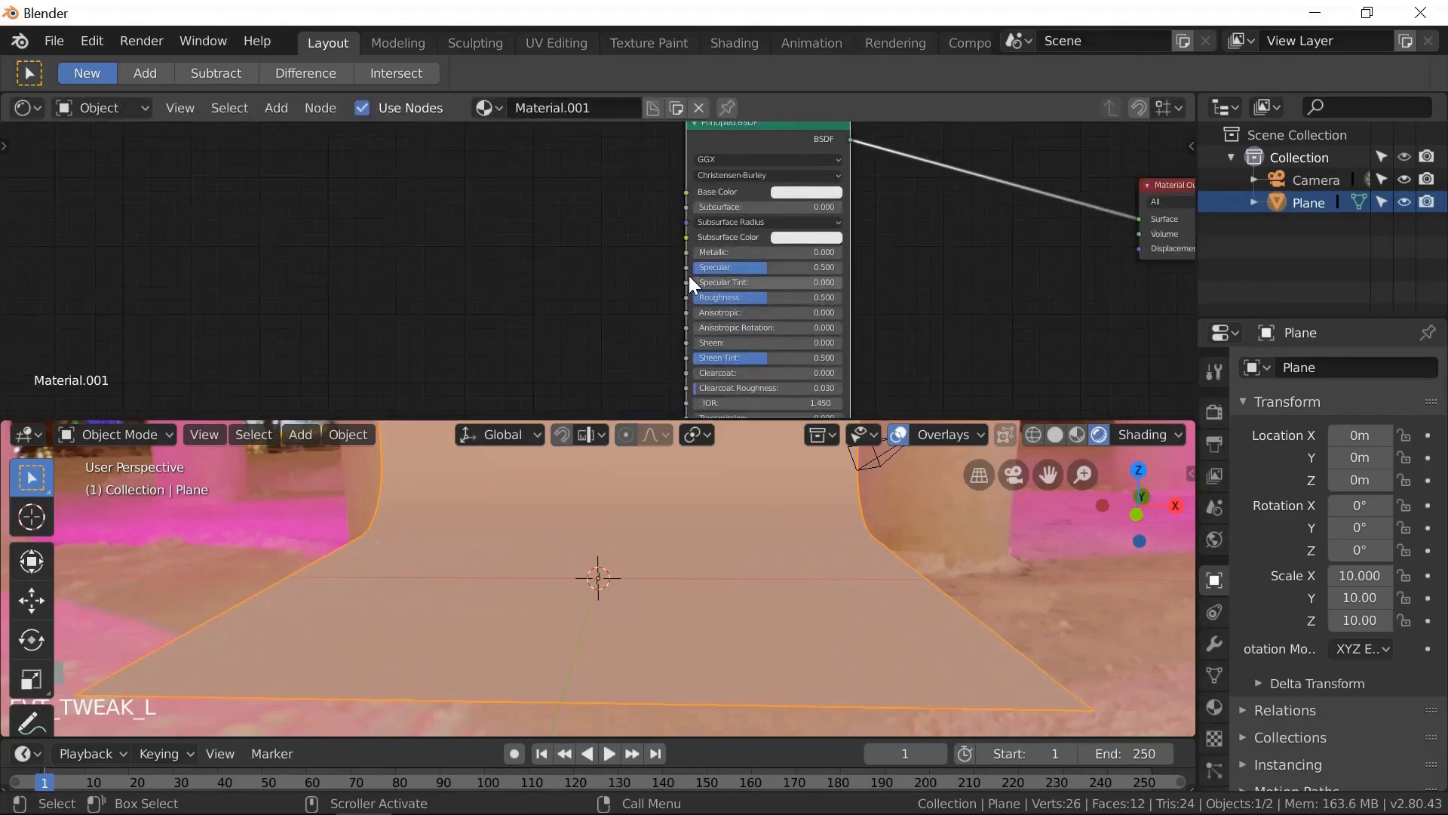
- Set the plane material's Principled BSDF to a near-black base color, Metallic 1.000 and Roughness 0.205
scroll(690, 274, up, 2)
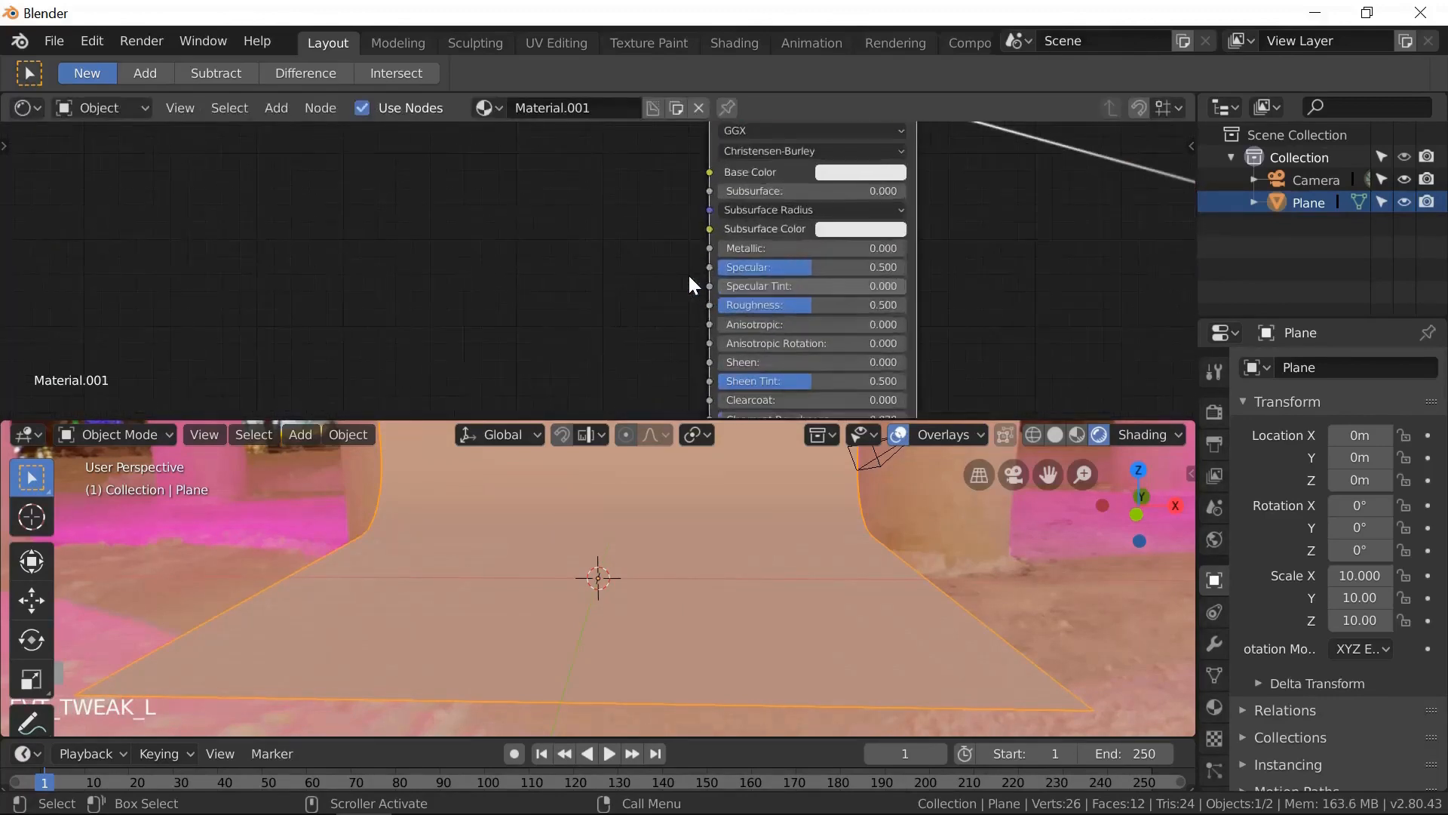
click(858, 174)
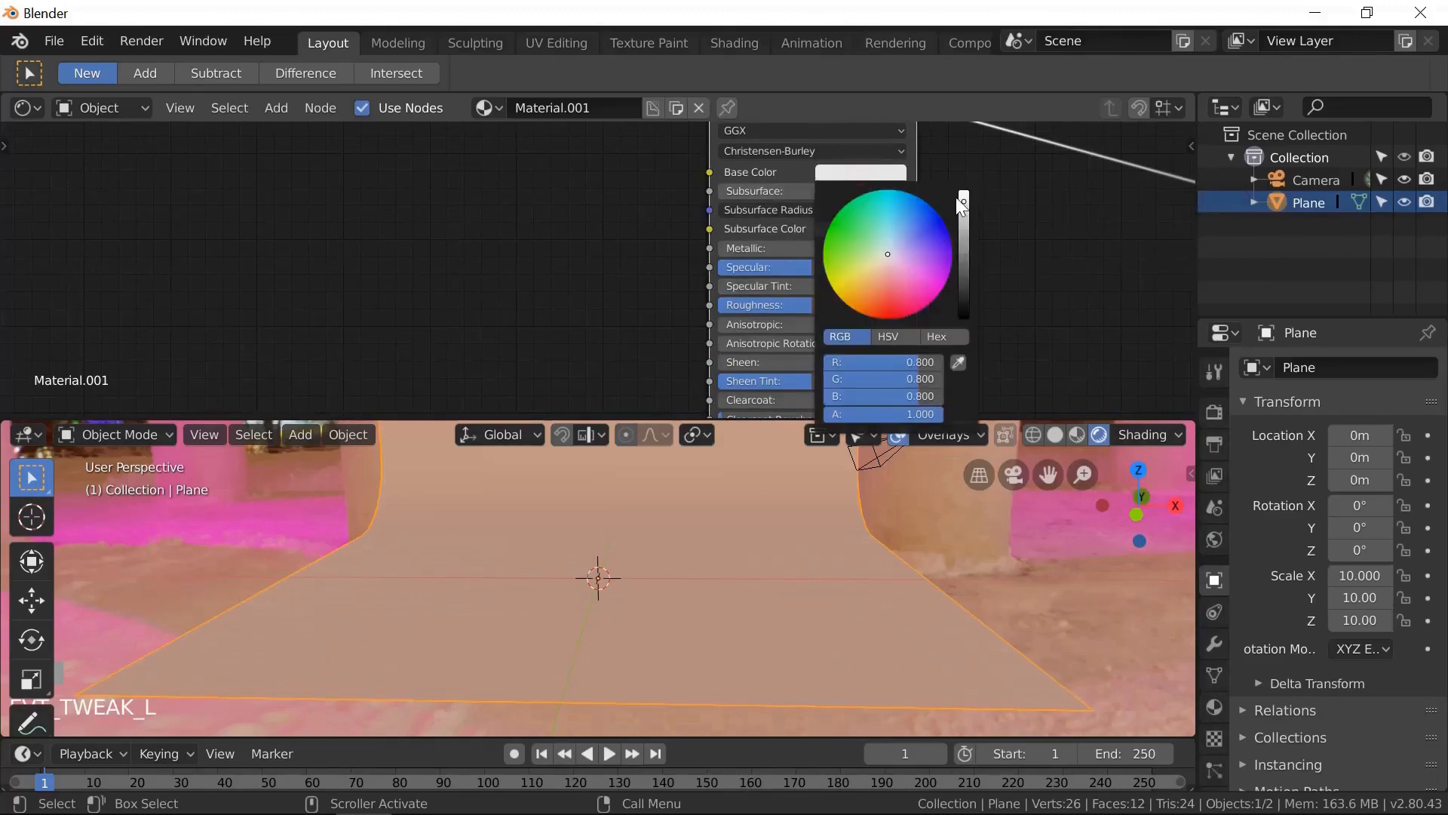
drag(966, 197, 946, 290)
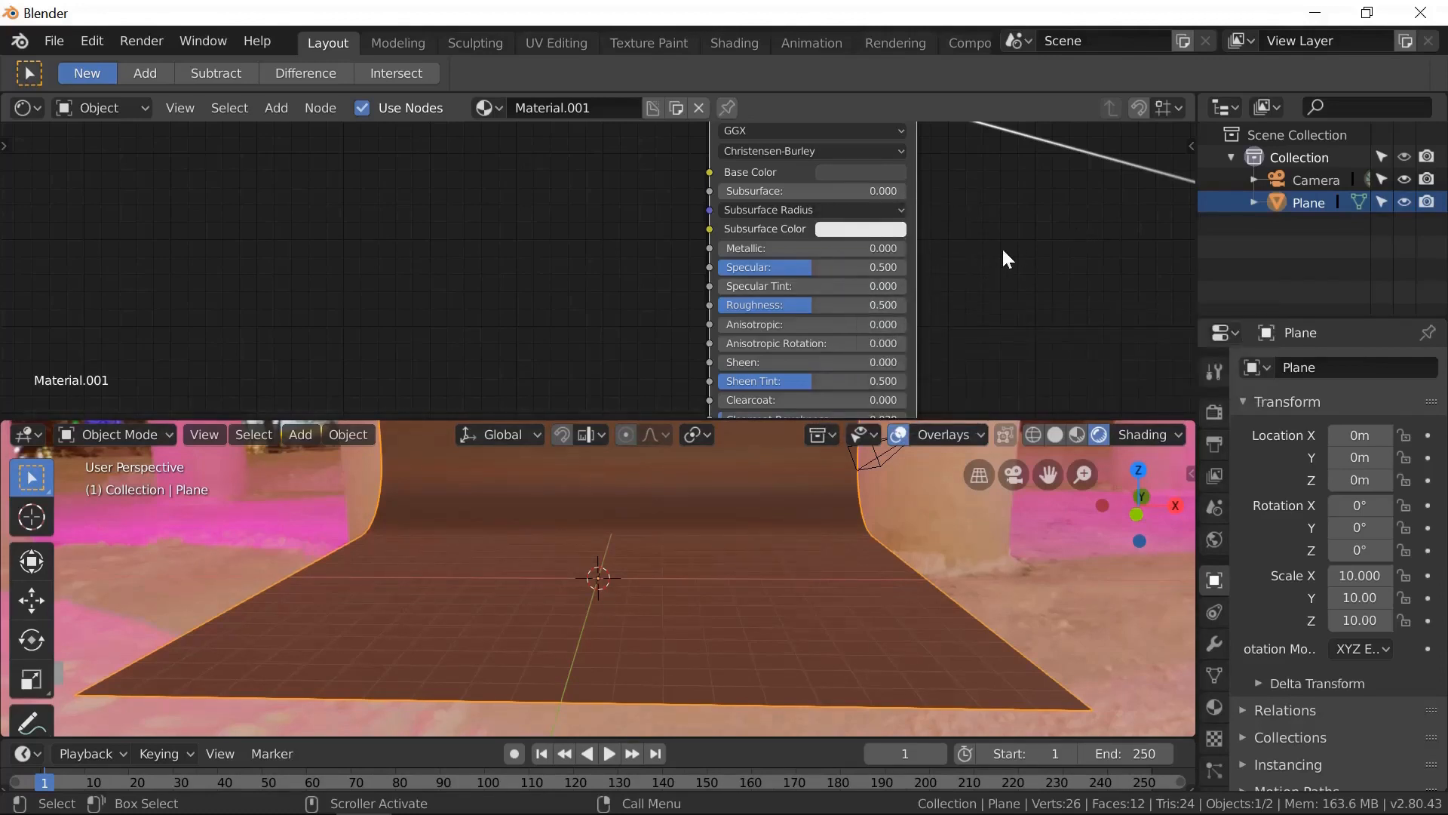
drag(727, 246, 907, 249)
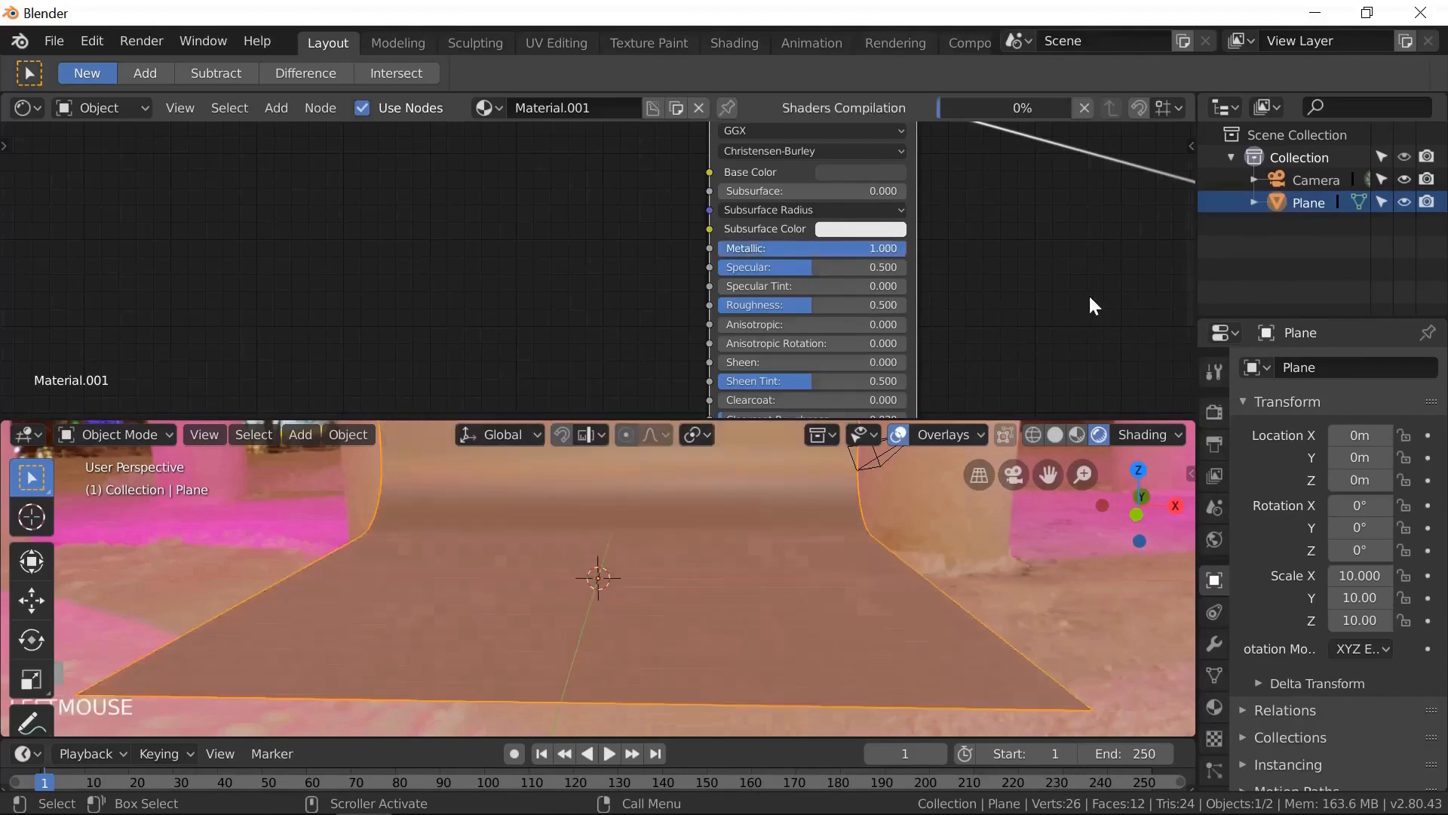
drag(808, 304, 745, 308)
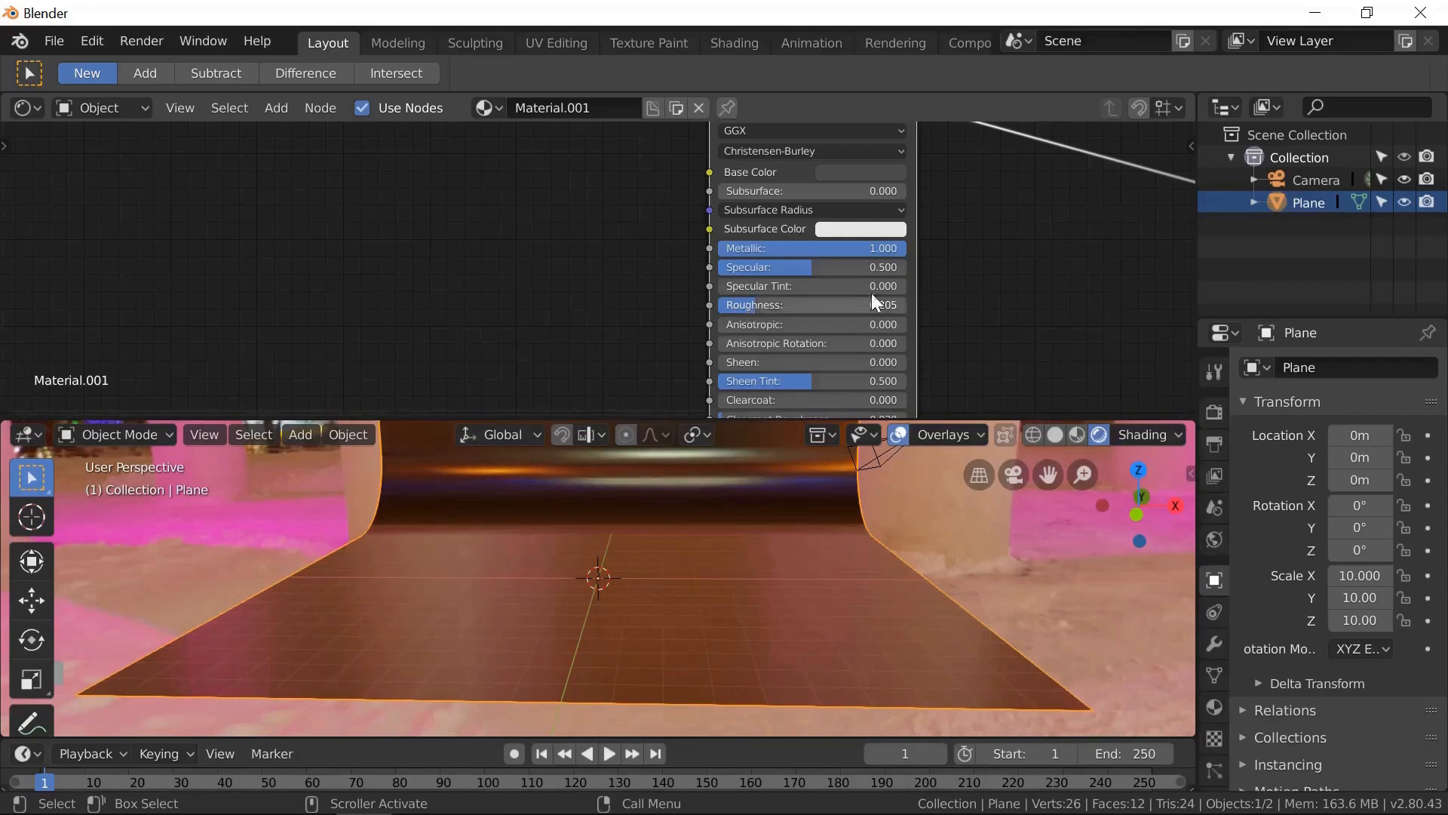
- Switch the Shader Editor to the World shader type and set the Mapping node's Z rotation to 93.2°
click(139, 106)
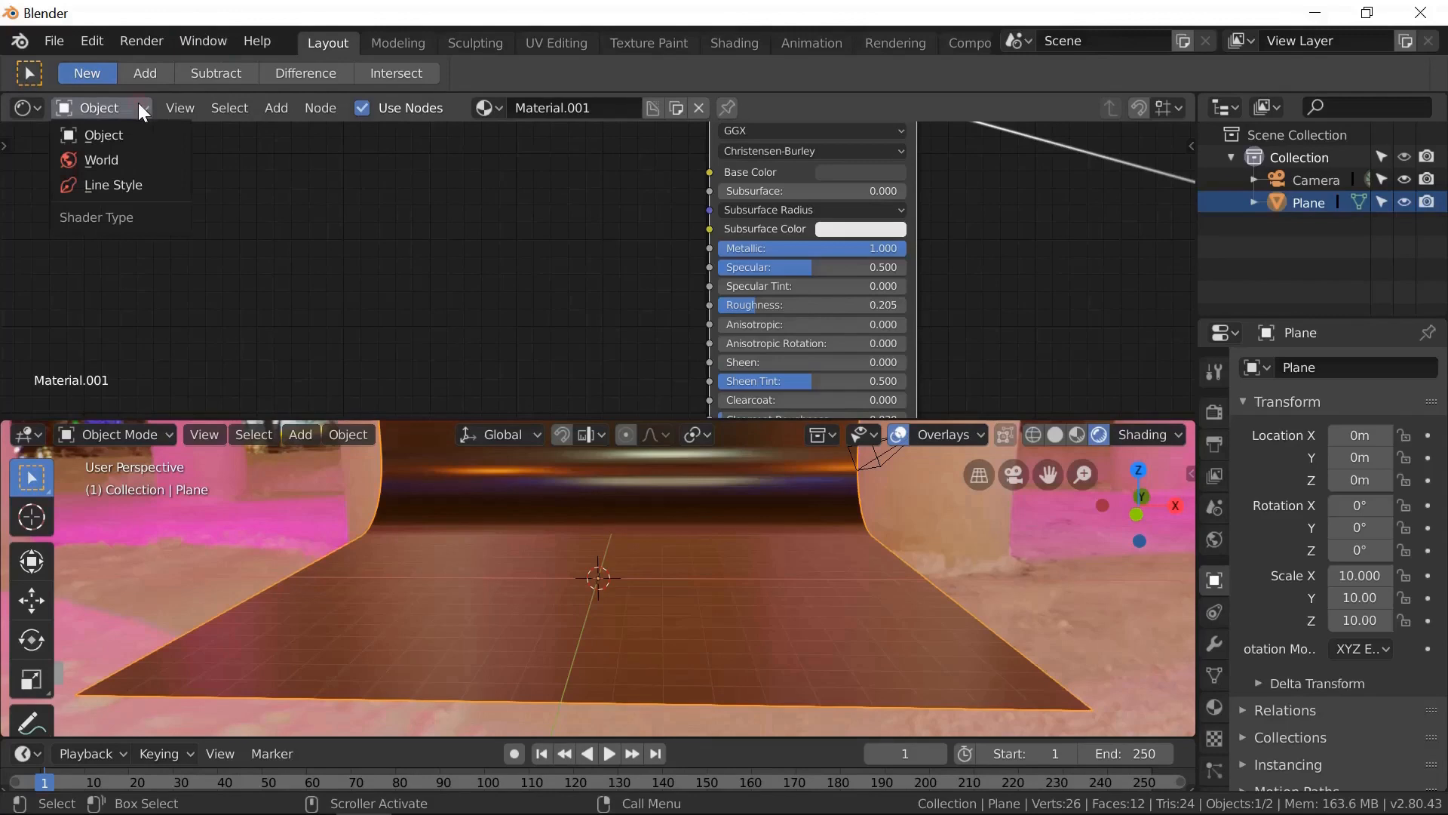
click(106, 160)
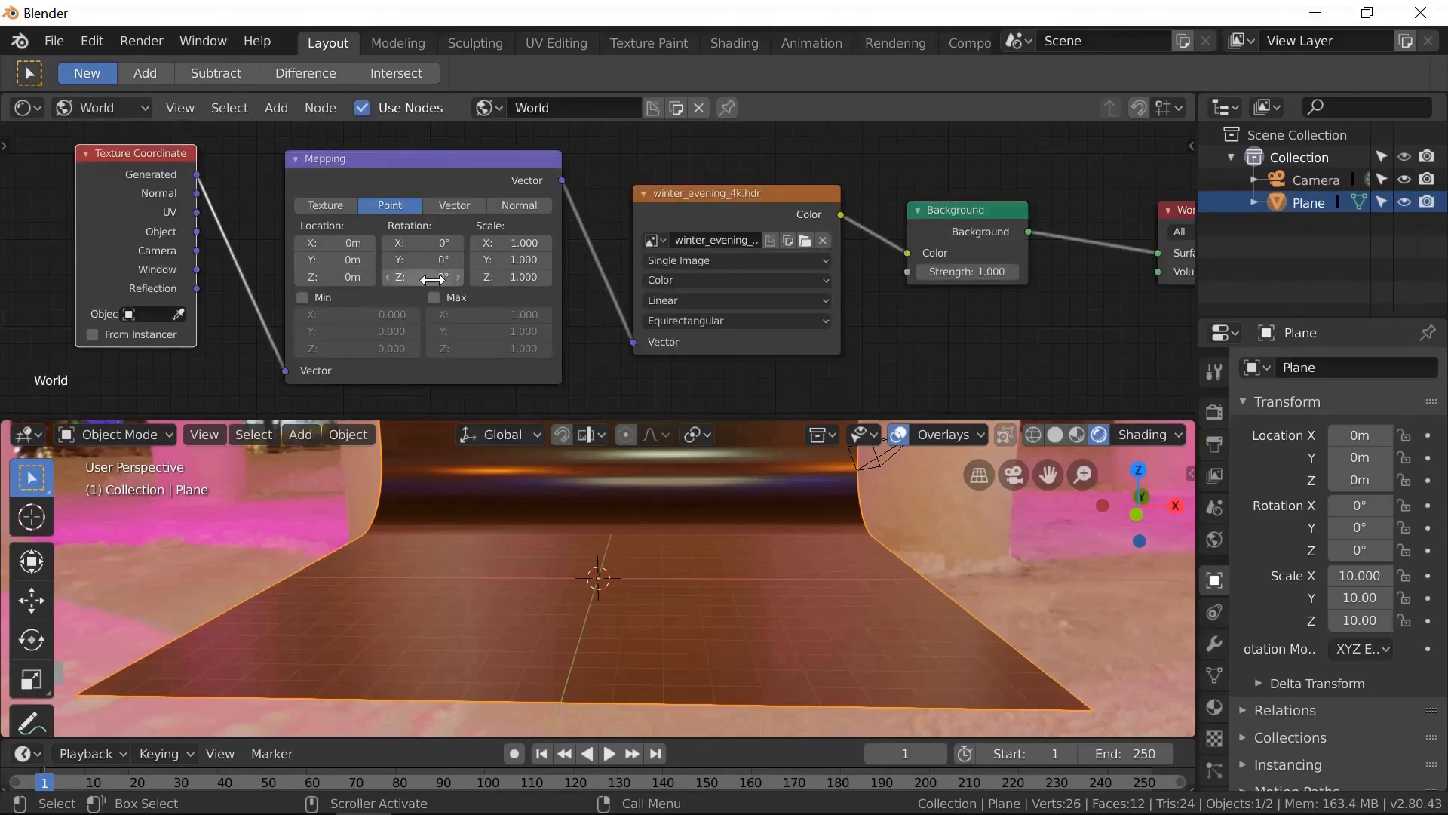
drag(432, 279, 1123, 286)
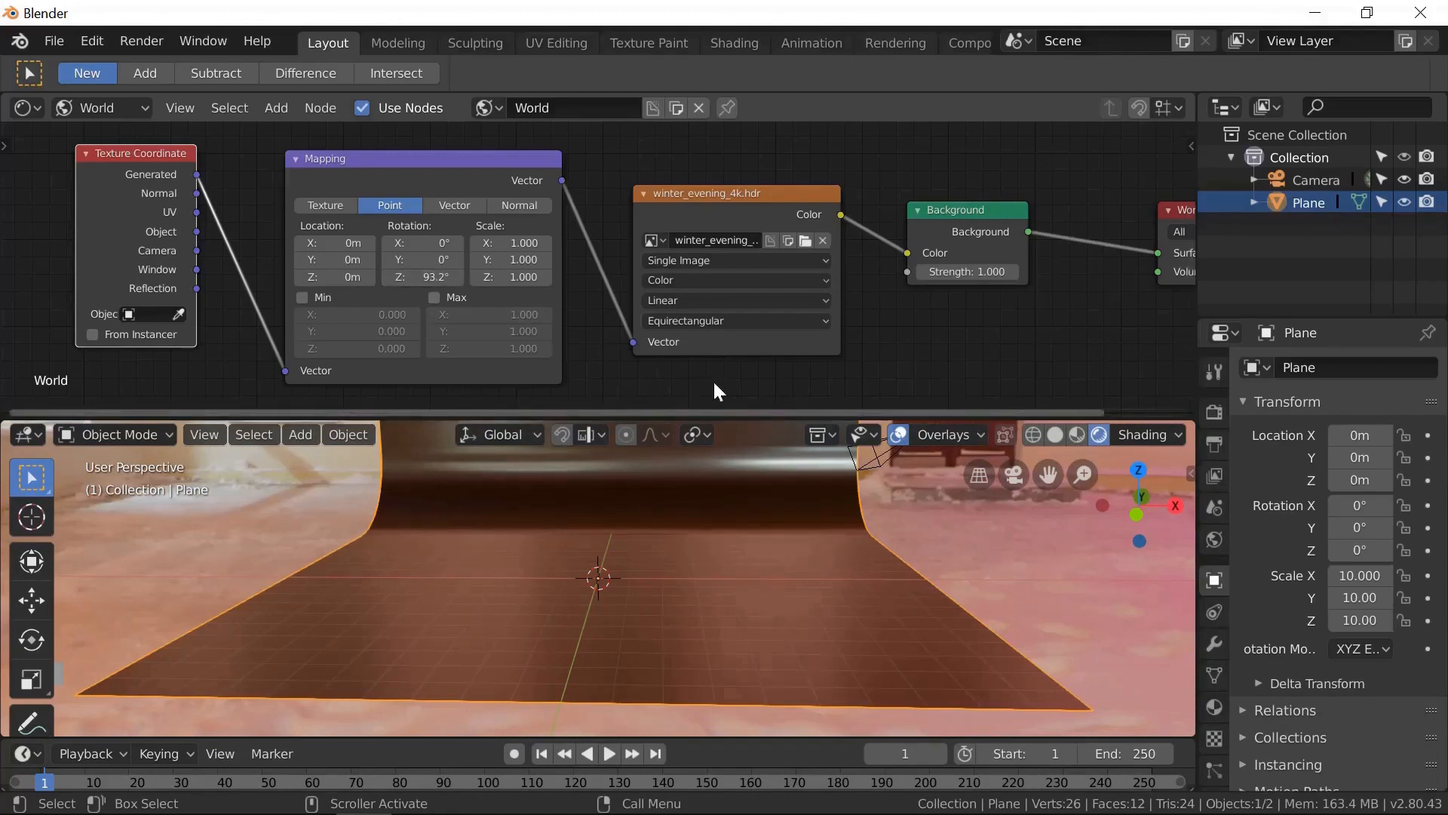
- Join the Shader Editor and 3D Viewport areas so that the viewport takes over the whole space
right_click(888, 419)
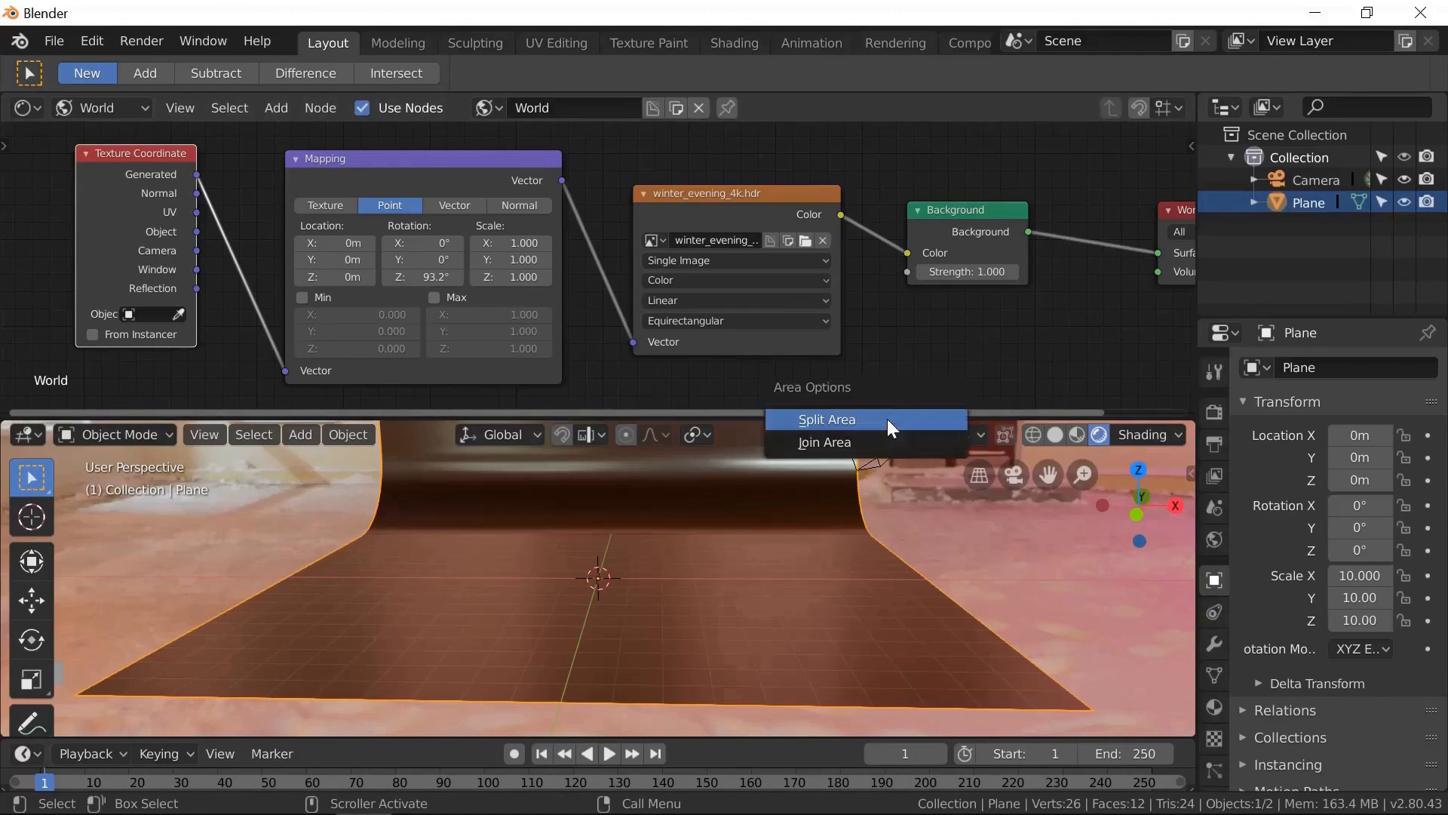
click(886, 445)
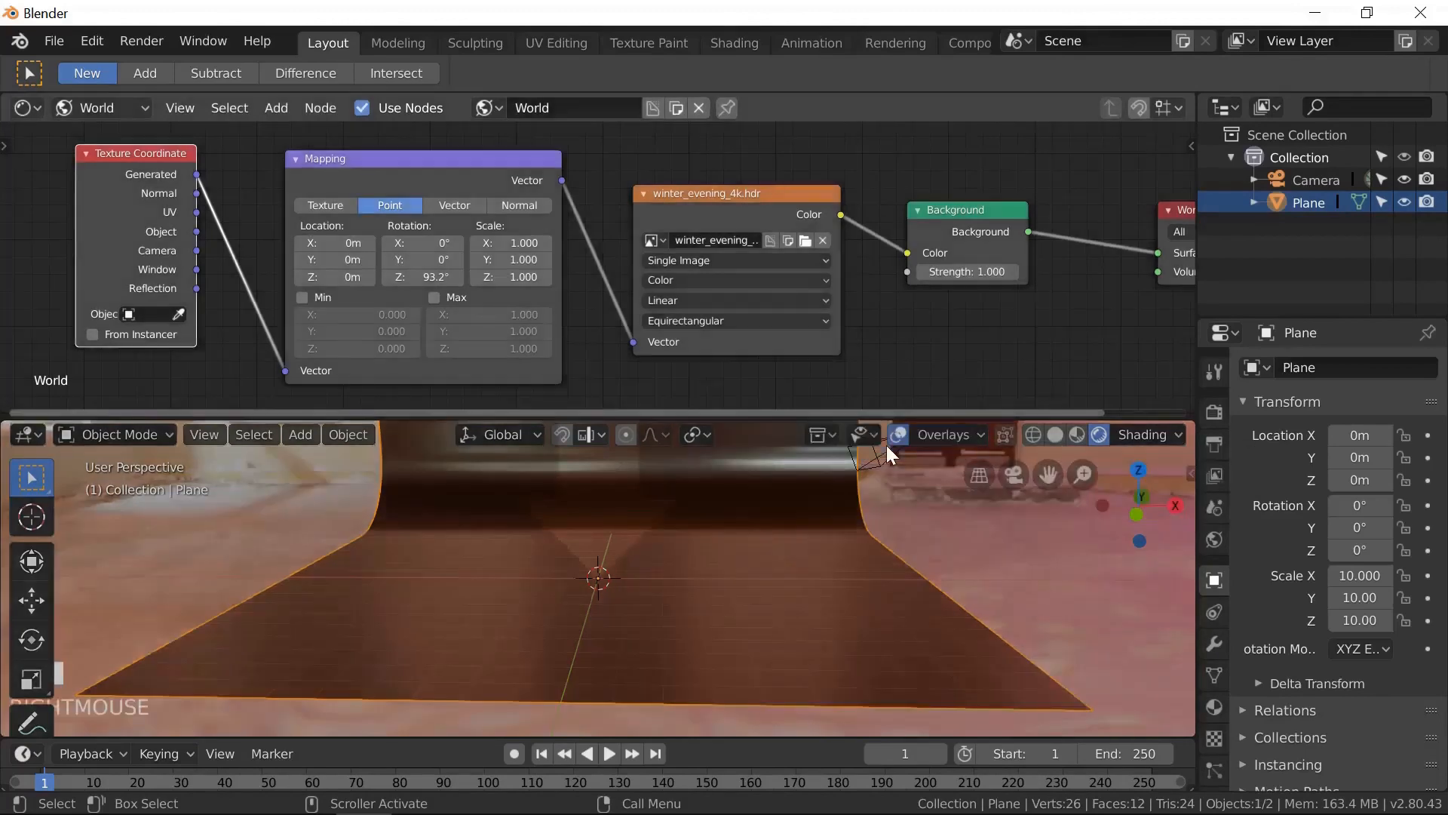
right_click(889, 325)
click(889, 319)
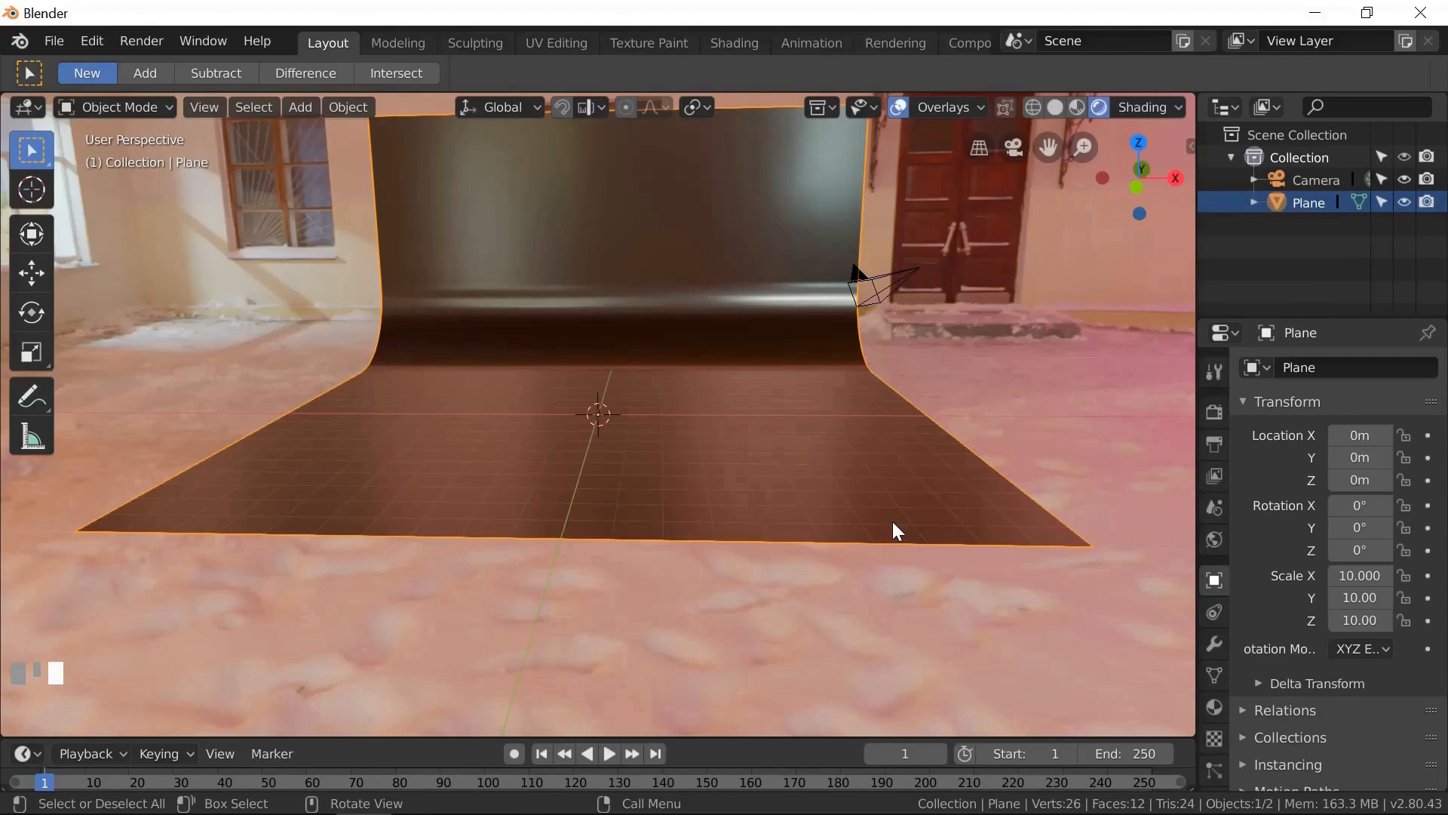
- Add a second plane mesh above the backdrop floor and set its Z location to 7.99 m
click(298, 106)
mouse_move(338, 134)
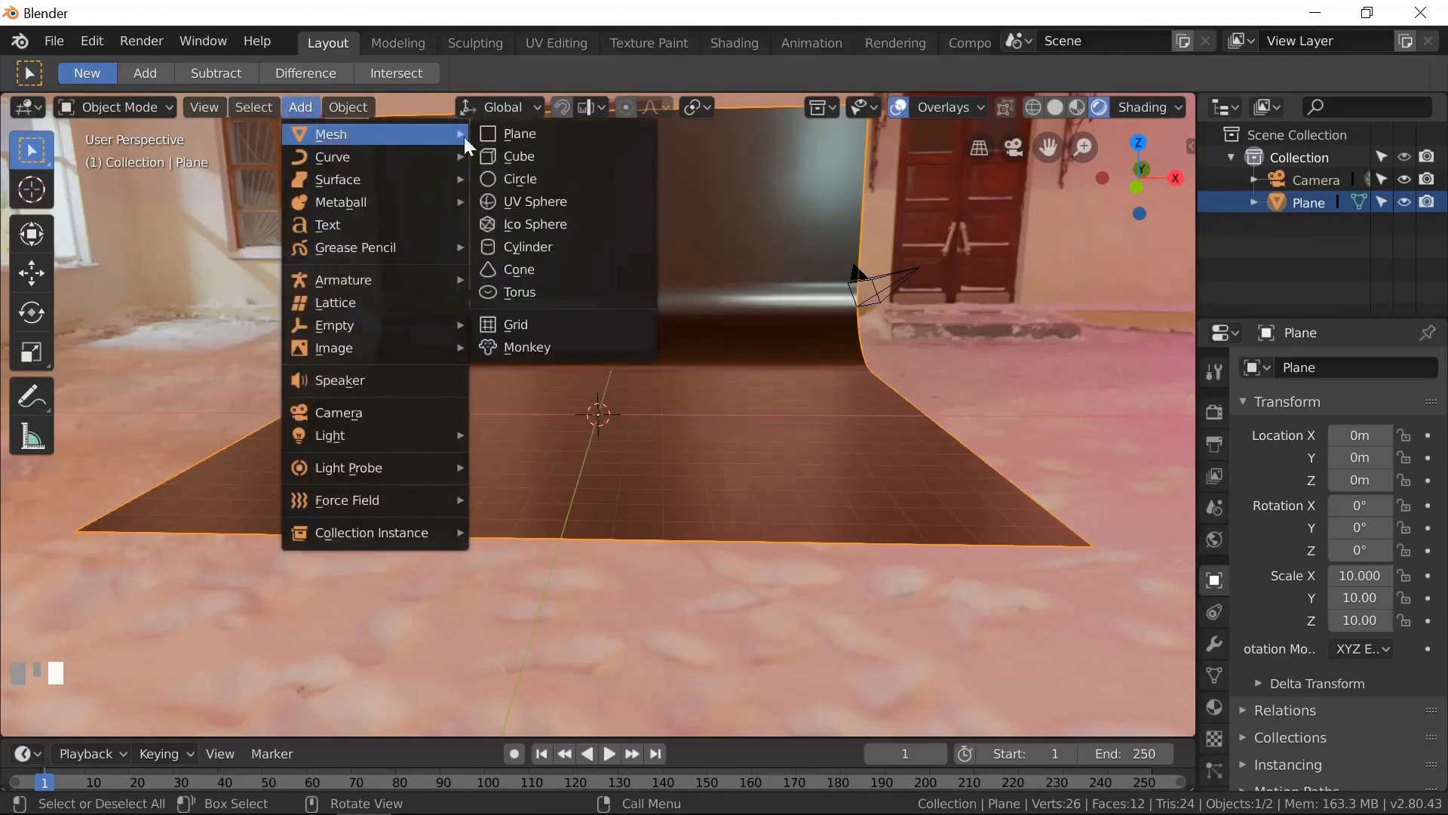
click(513, 140)
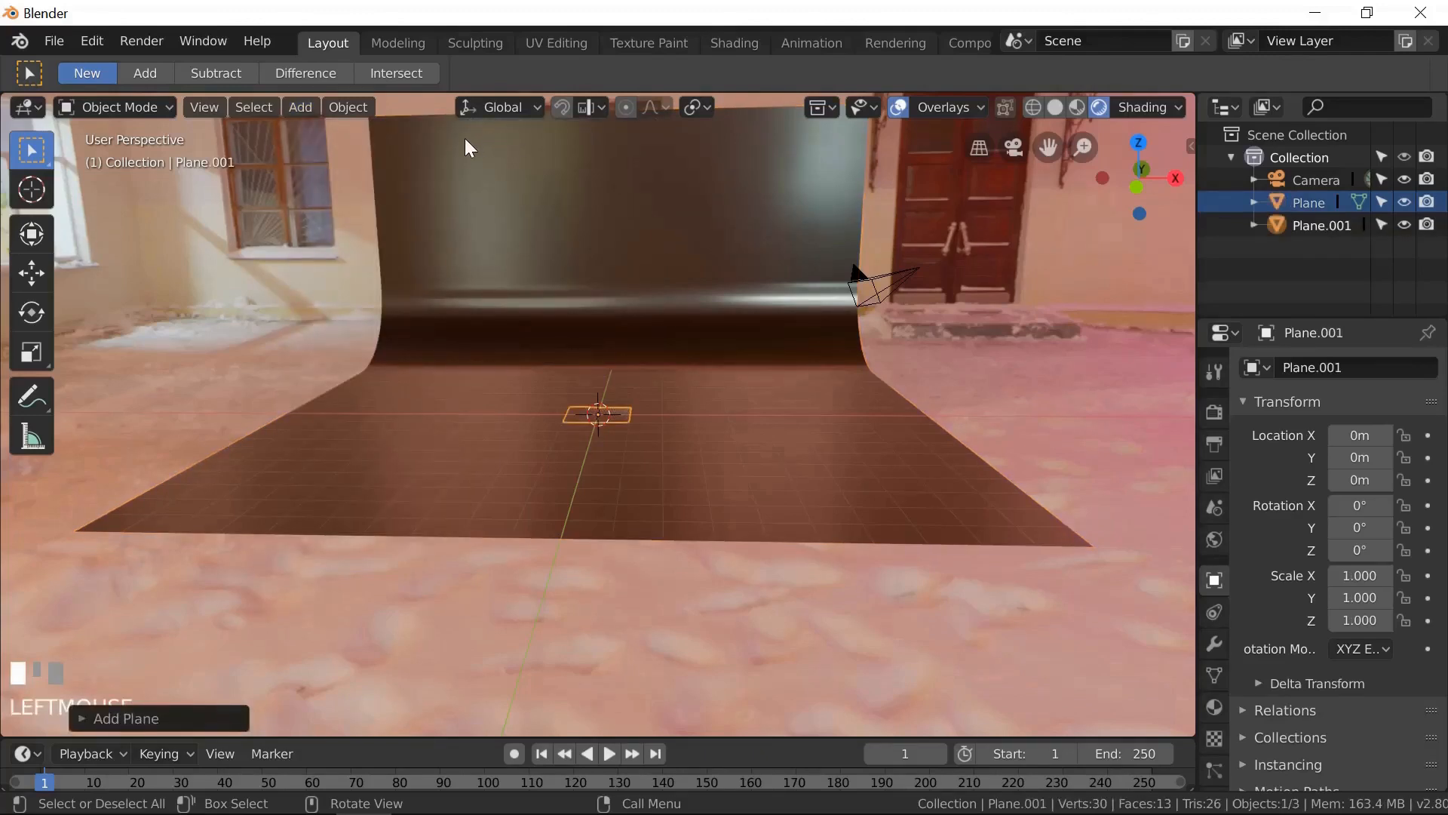
click(130, 719)
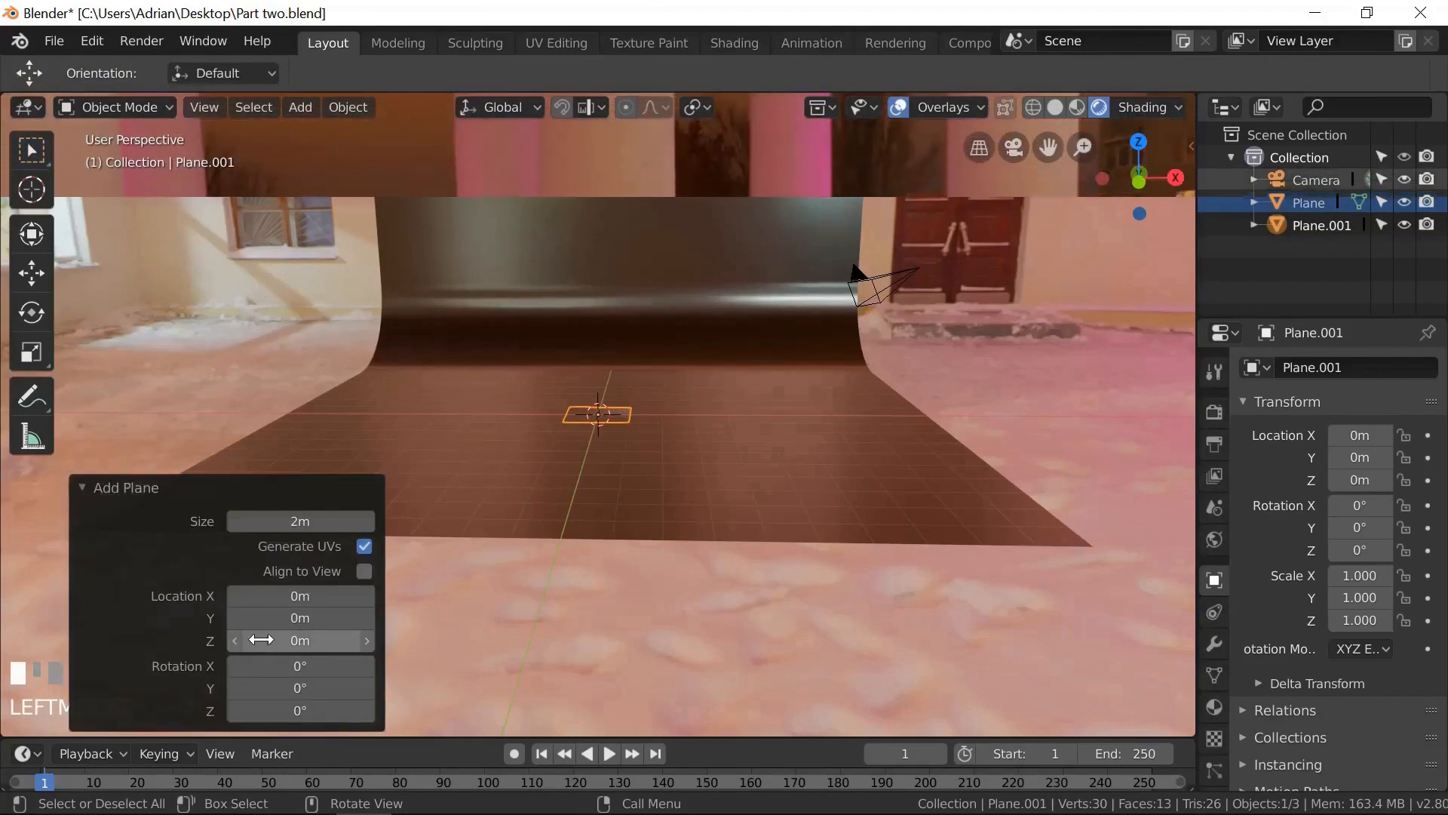
drag(259, 644, 817, 602)
drag(817, 601, 834, 601)
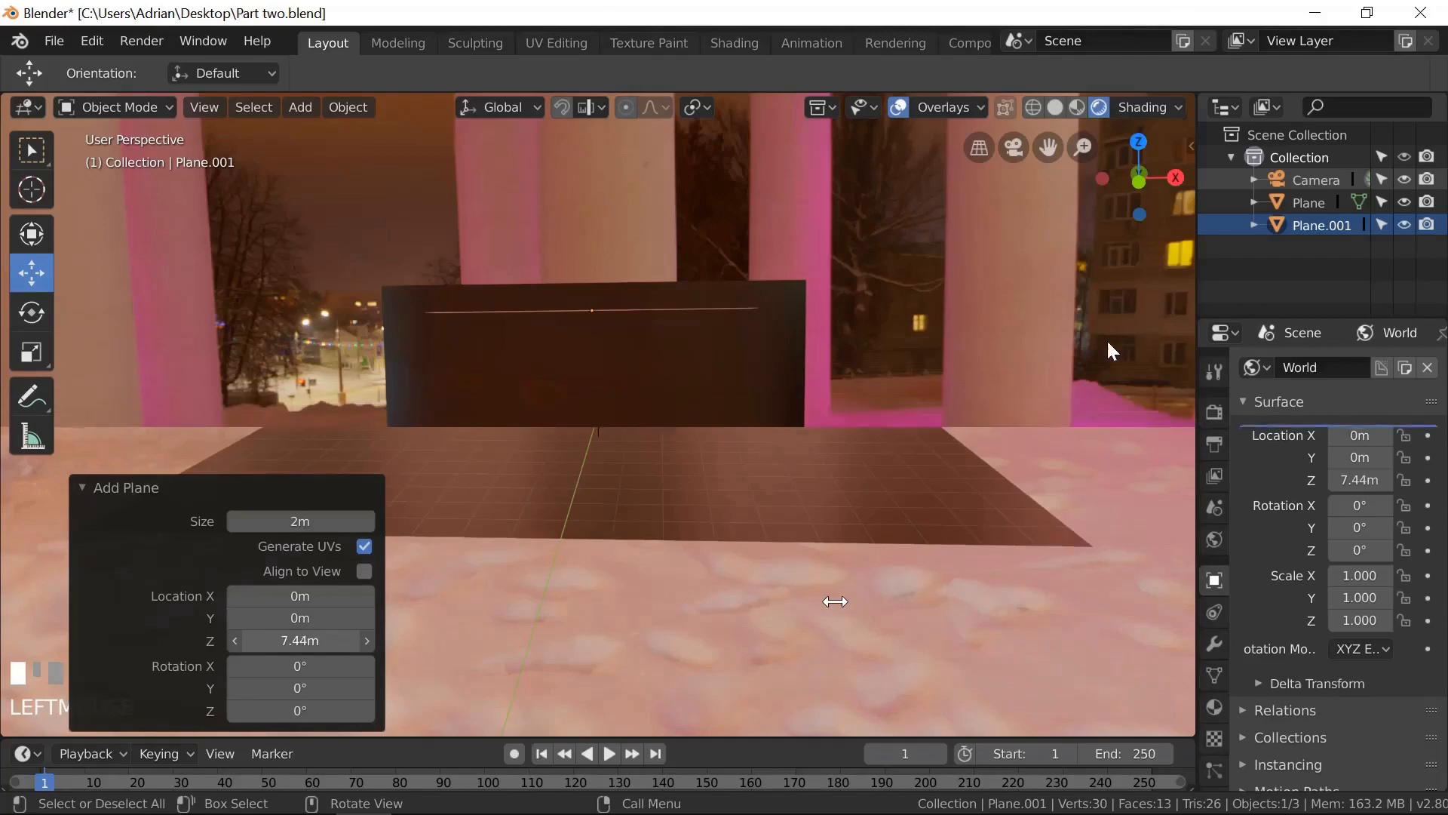
drag(834, 601, 863, 600)
drag(862, 600, 877, 600)
- Start the Shortcut VUr add-on, deselect all objects and hide the viewport sidebar
key(n)
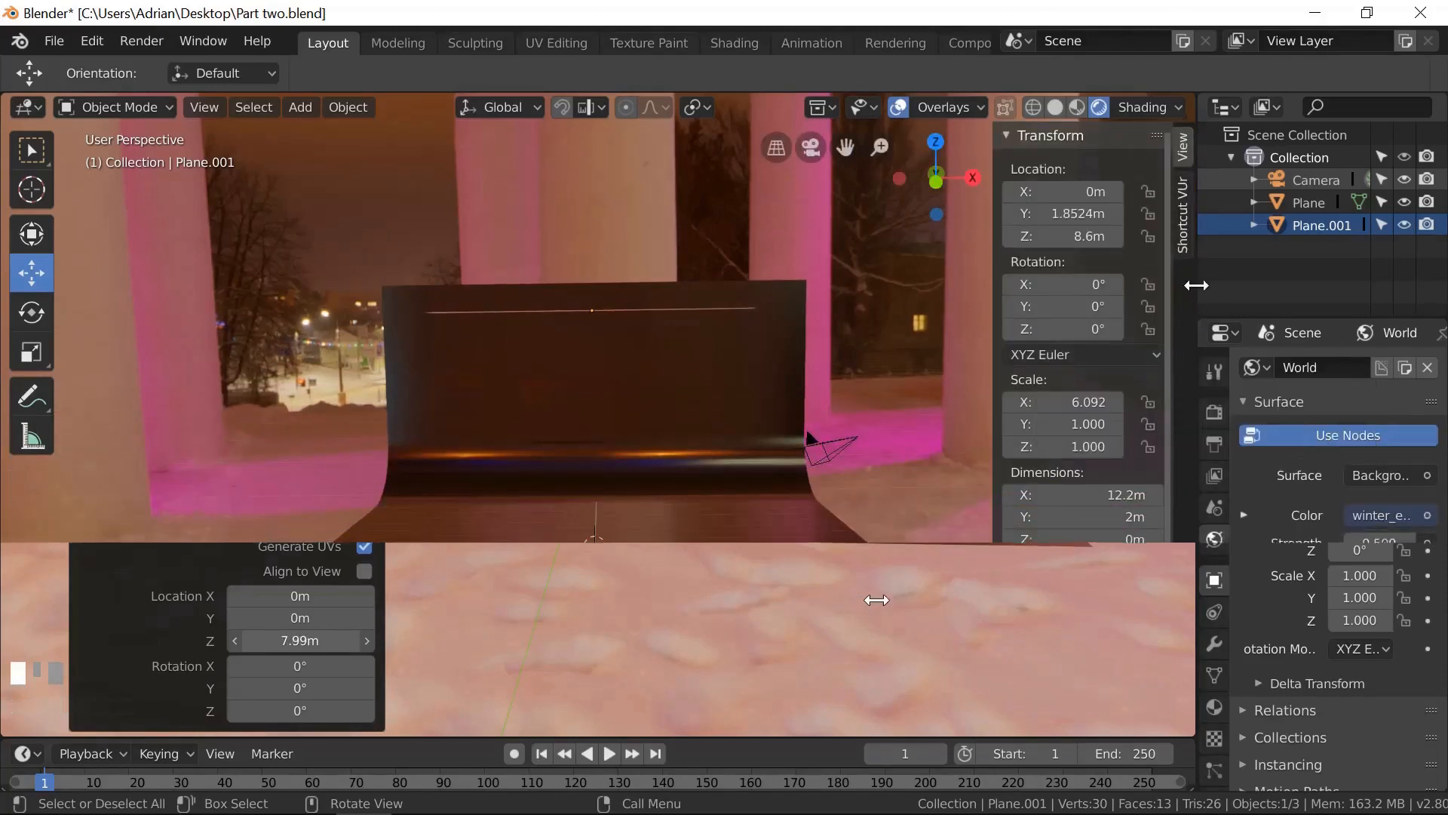
click(1183, 240)
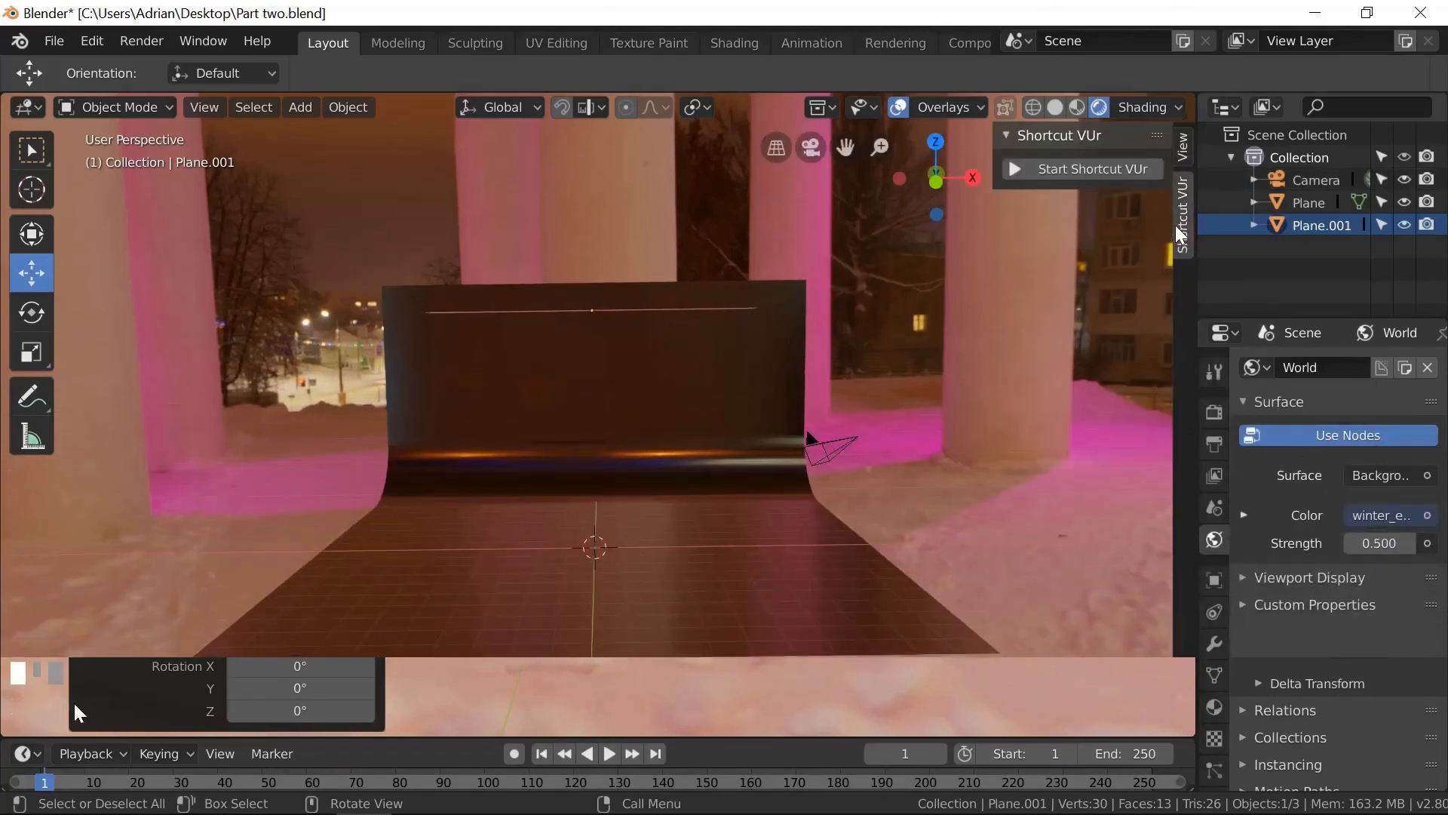
click(1097, 169)
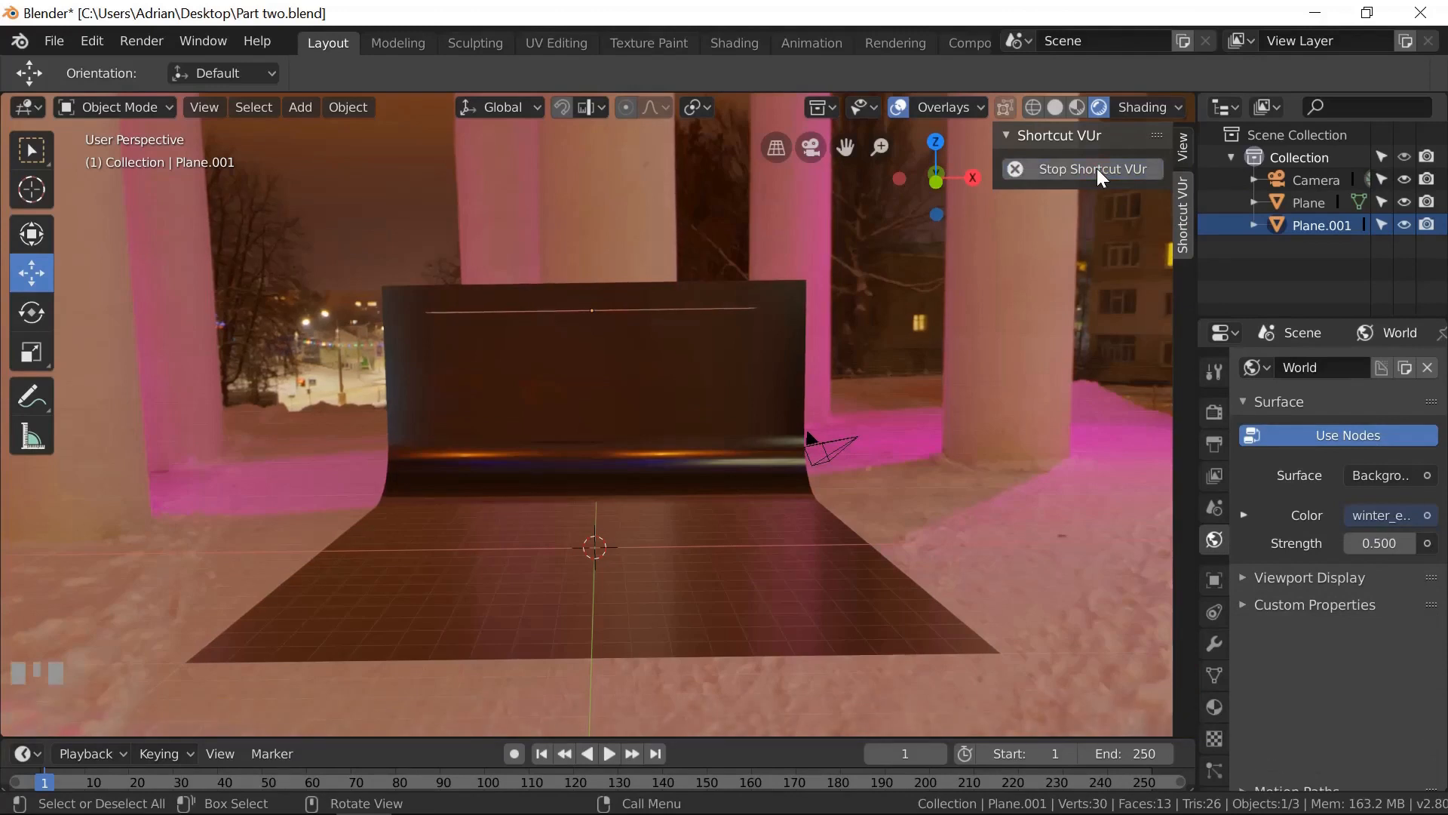
click(1032, 281)
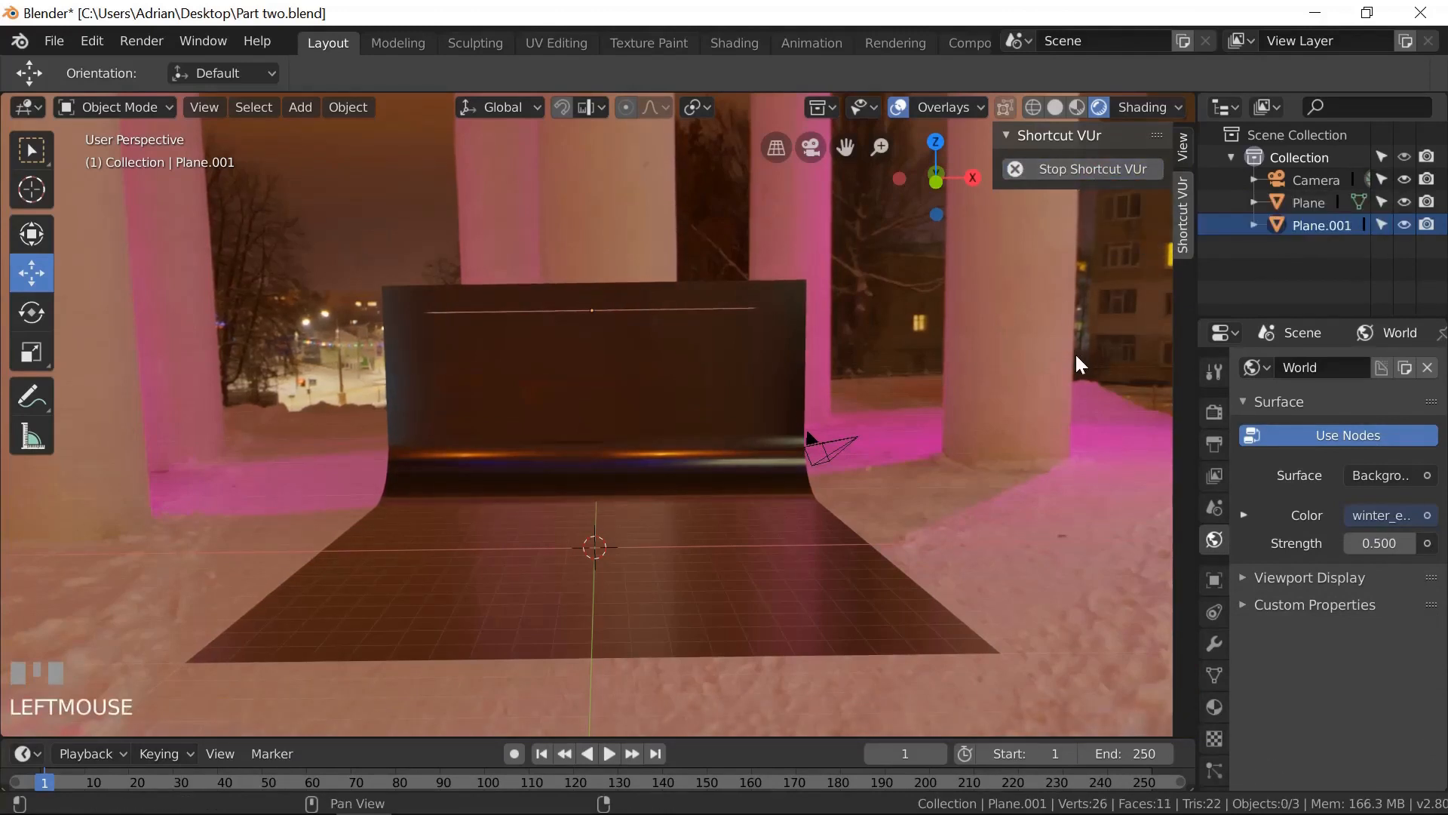
key(n)
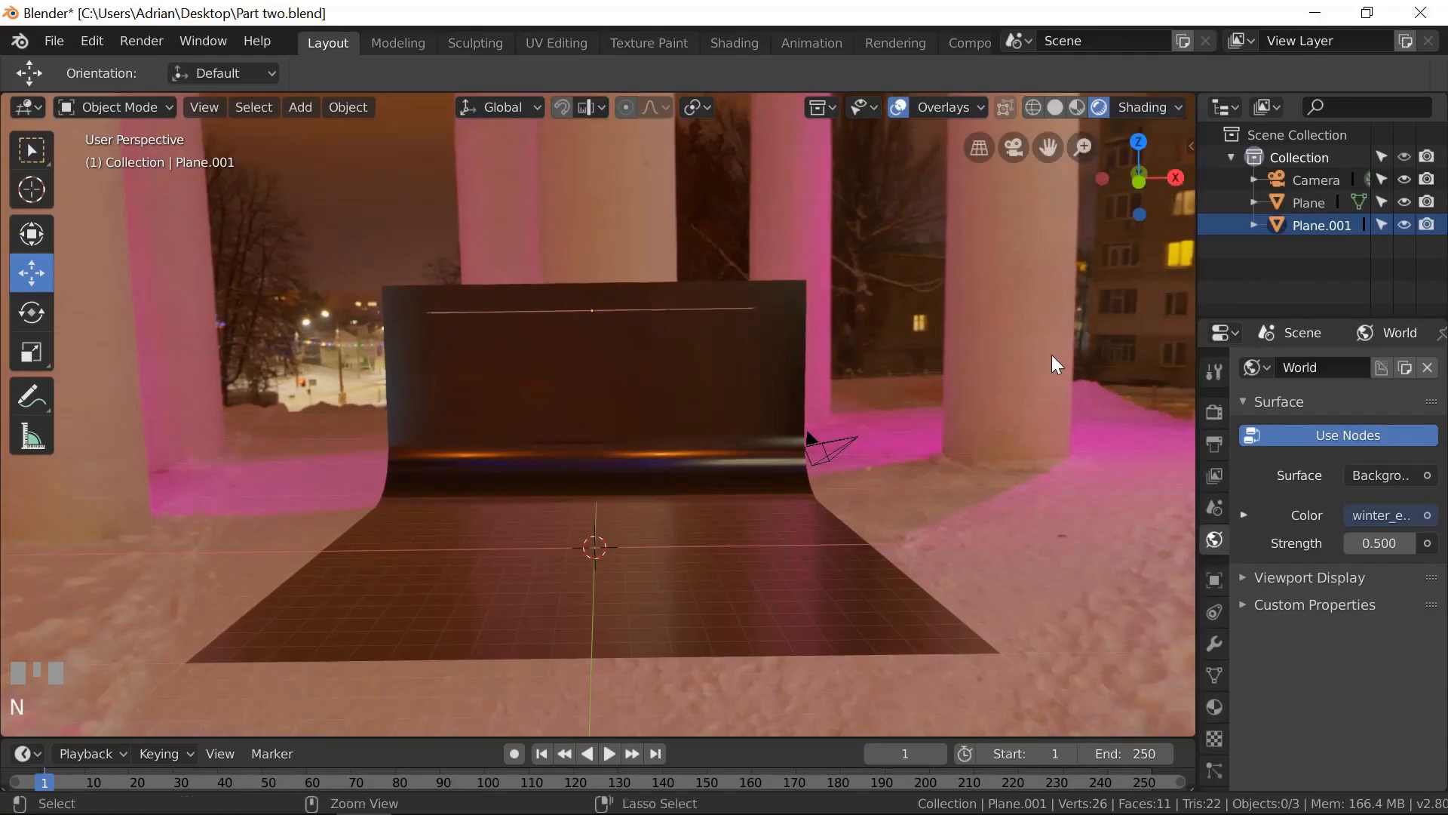
- Align the camera to the current view of the backdrop and enable Lock Camera to View
key(ctrl+alt+KP_0)
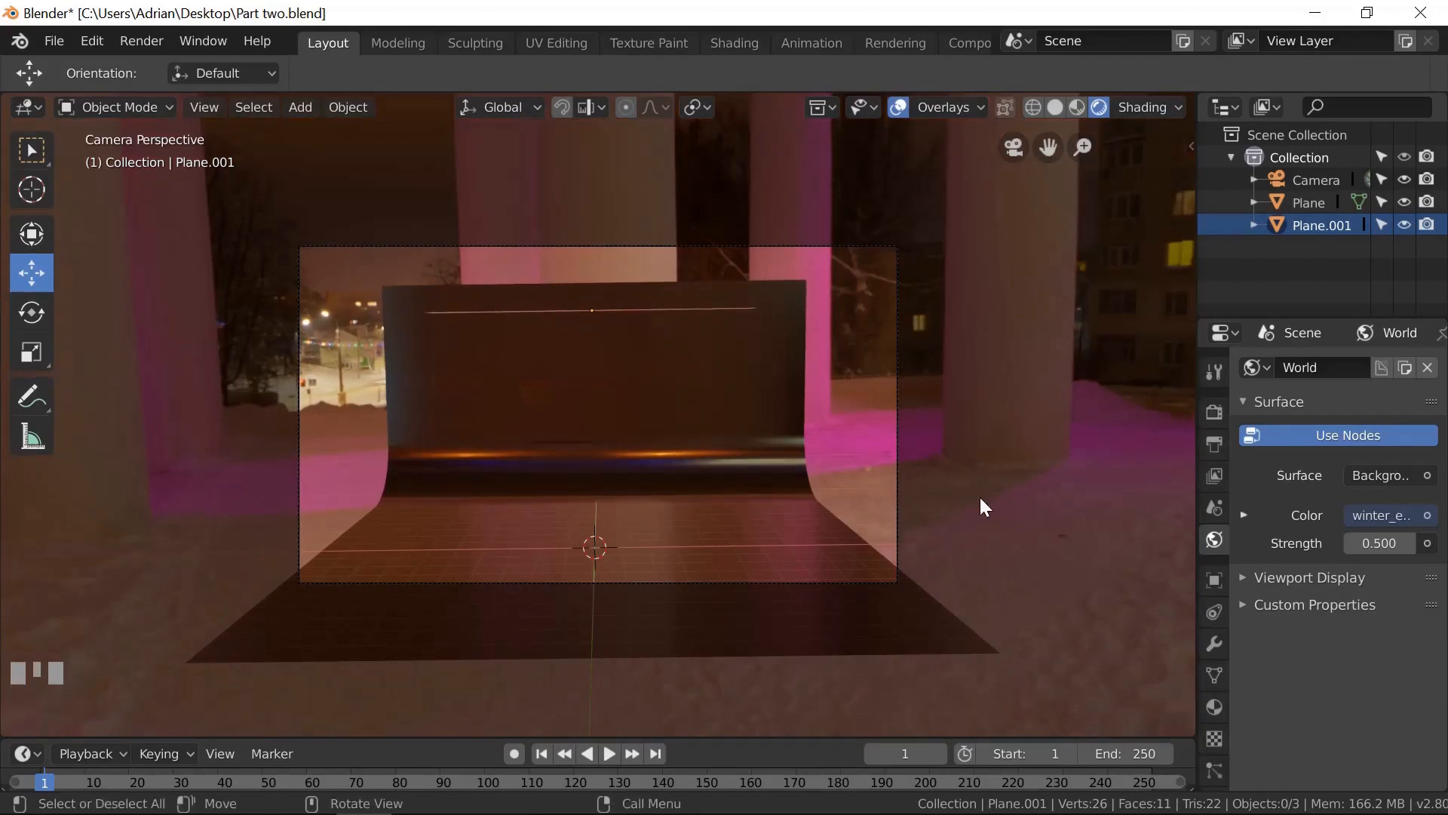
key(n)
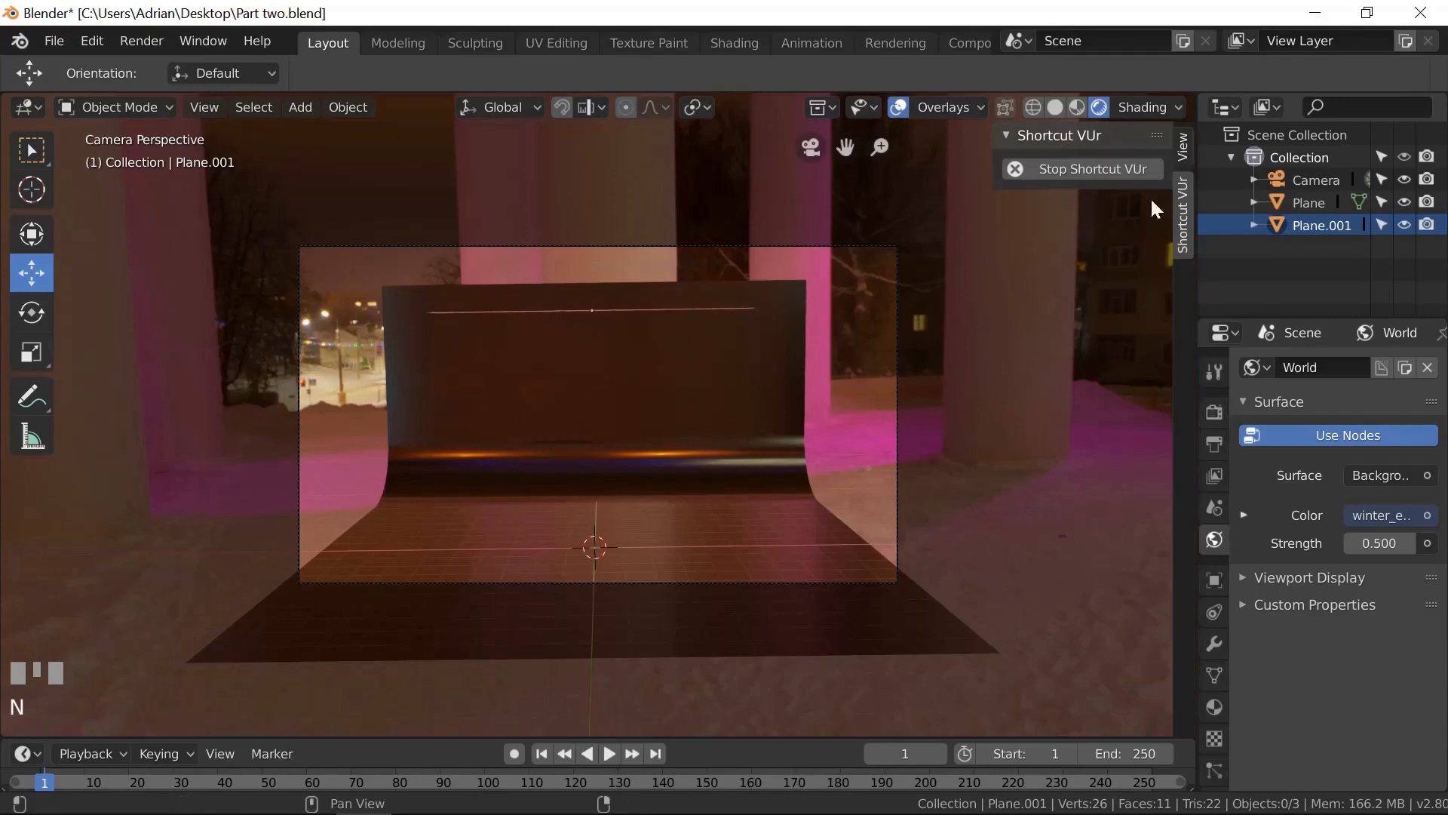
click(1183, 152)
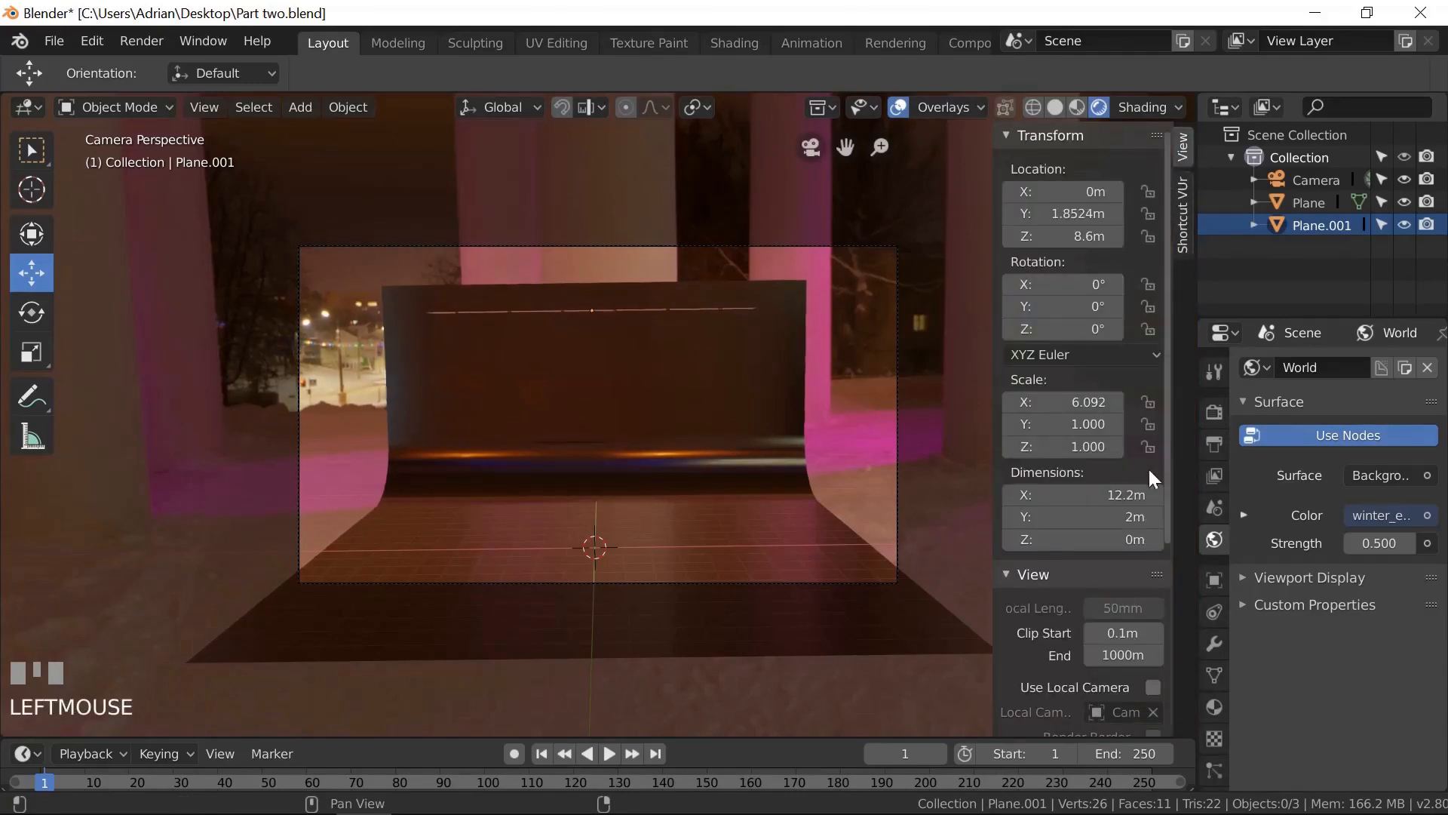
scroll(1139, 522, down, 4)
scroll(1139, 522, down, 4)
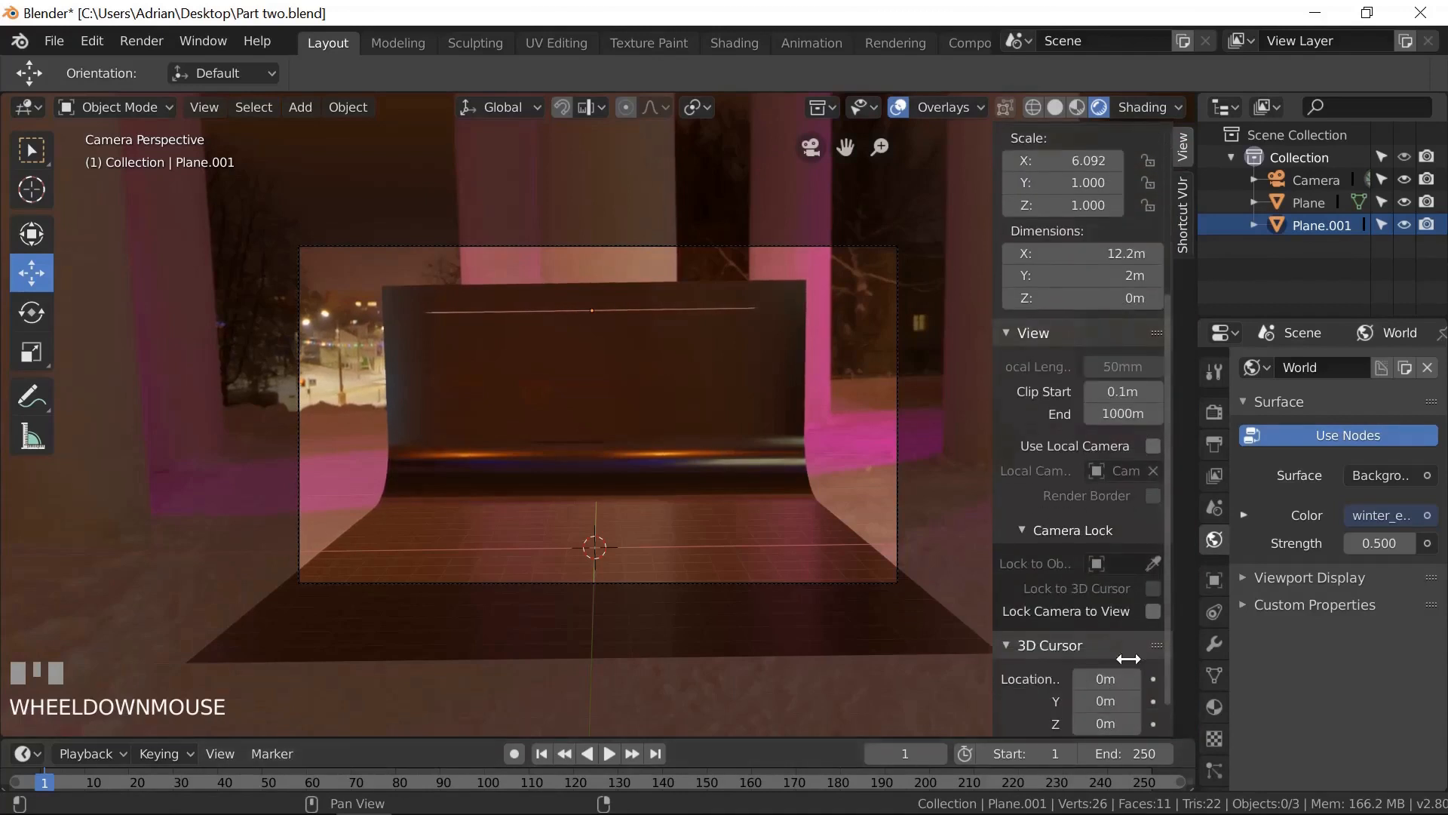
click(1152, 610)
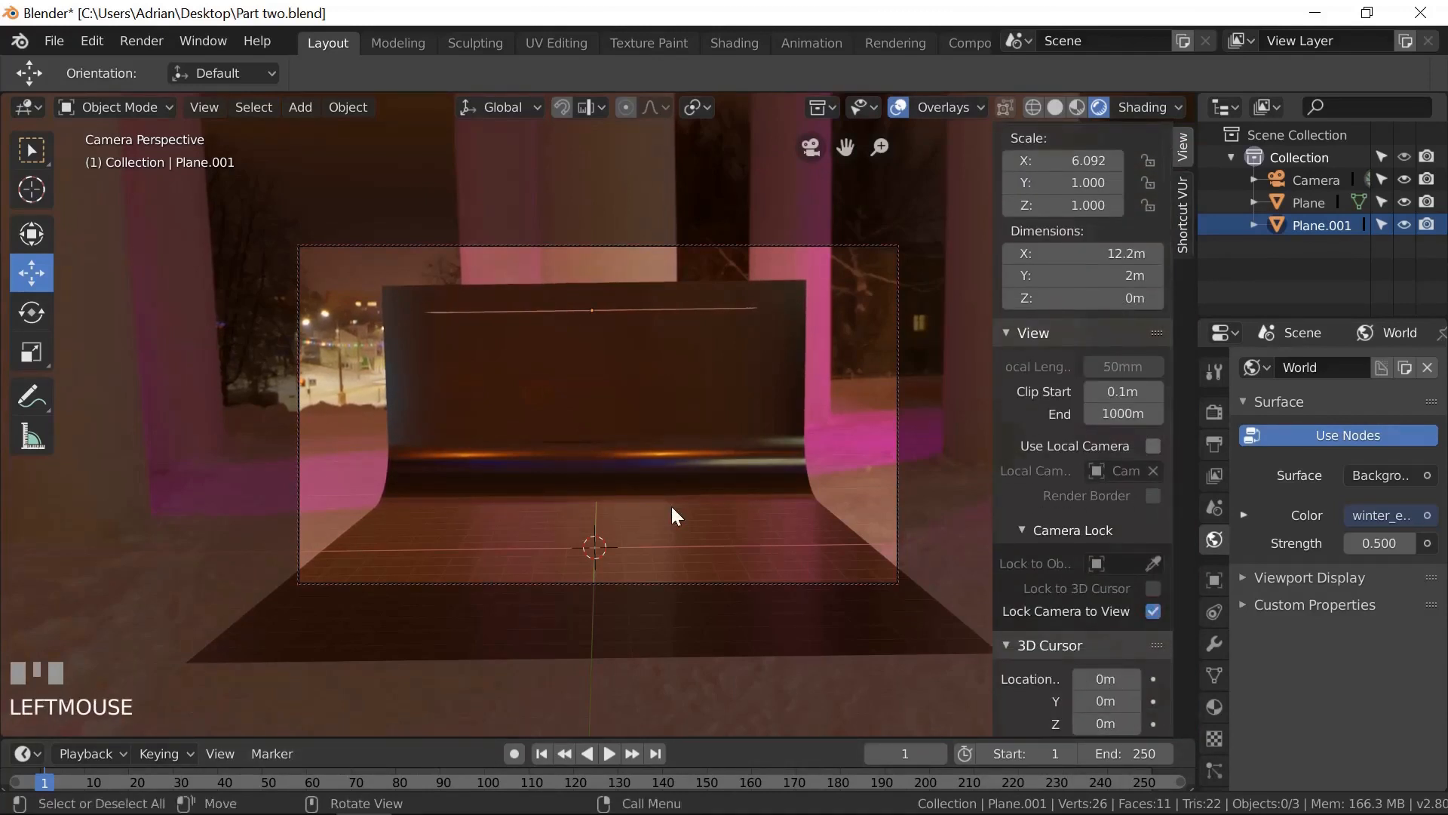
- Reframe the locked camera closer to the backdrop, leaving the overhead plane just above the camera frame
scroll(671, 506, down, 2)
scroll(671, 505, up, 2)
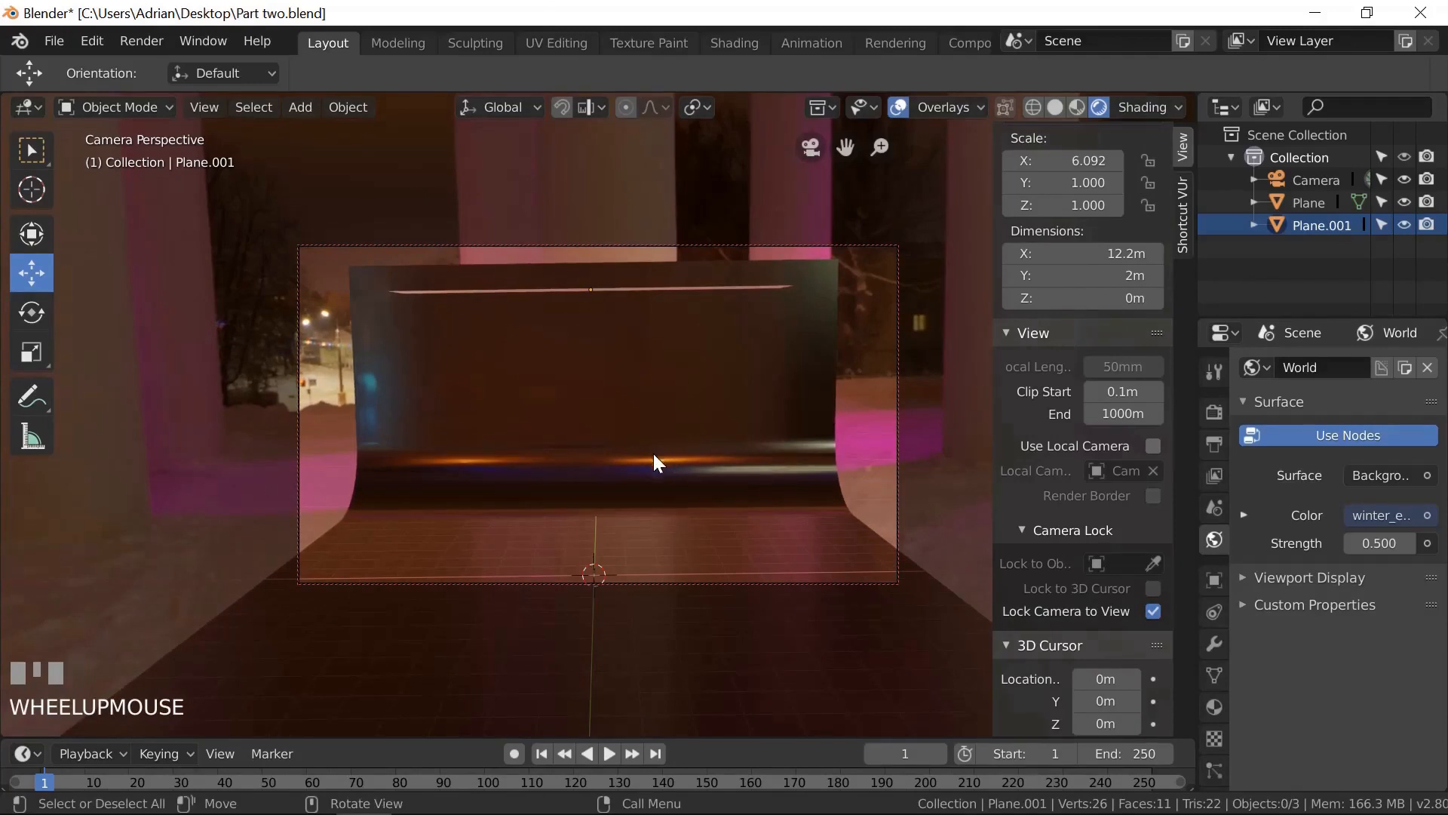
shift+middle_drag(653, 454, 658, 373)
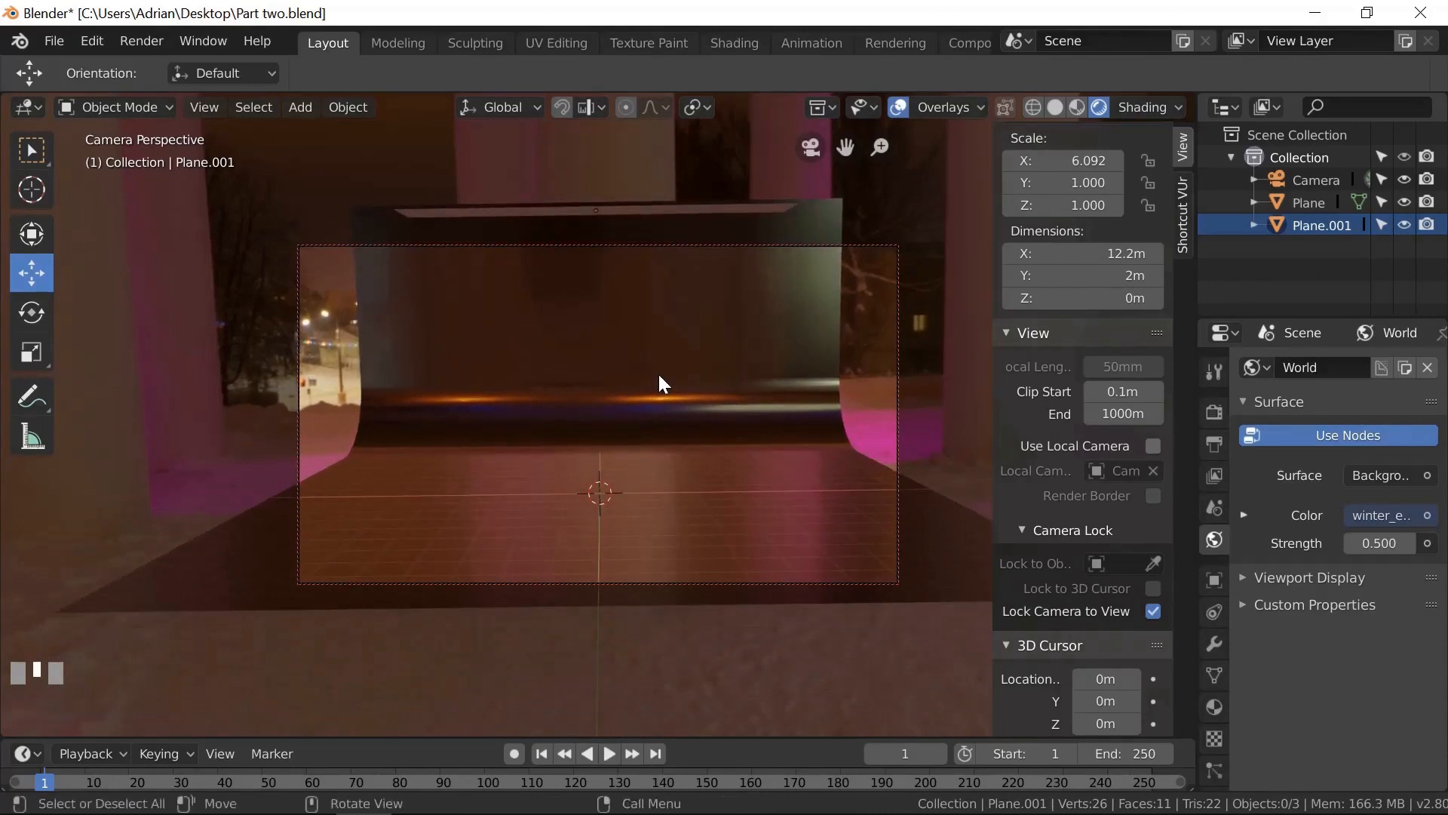
- Scale the backdrop plane along the X axis by about 1.321 so it spans the camera frame
click(1307, 203)
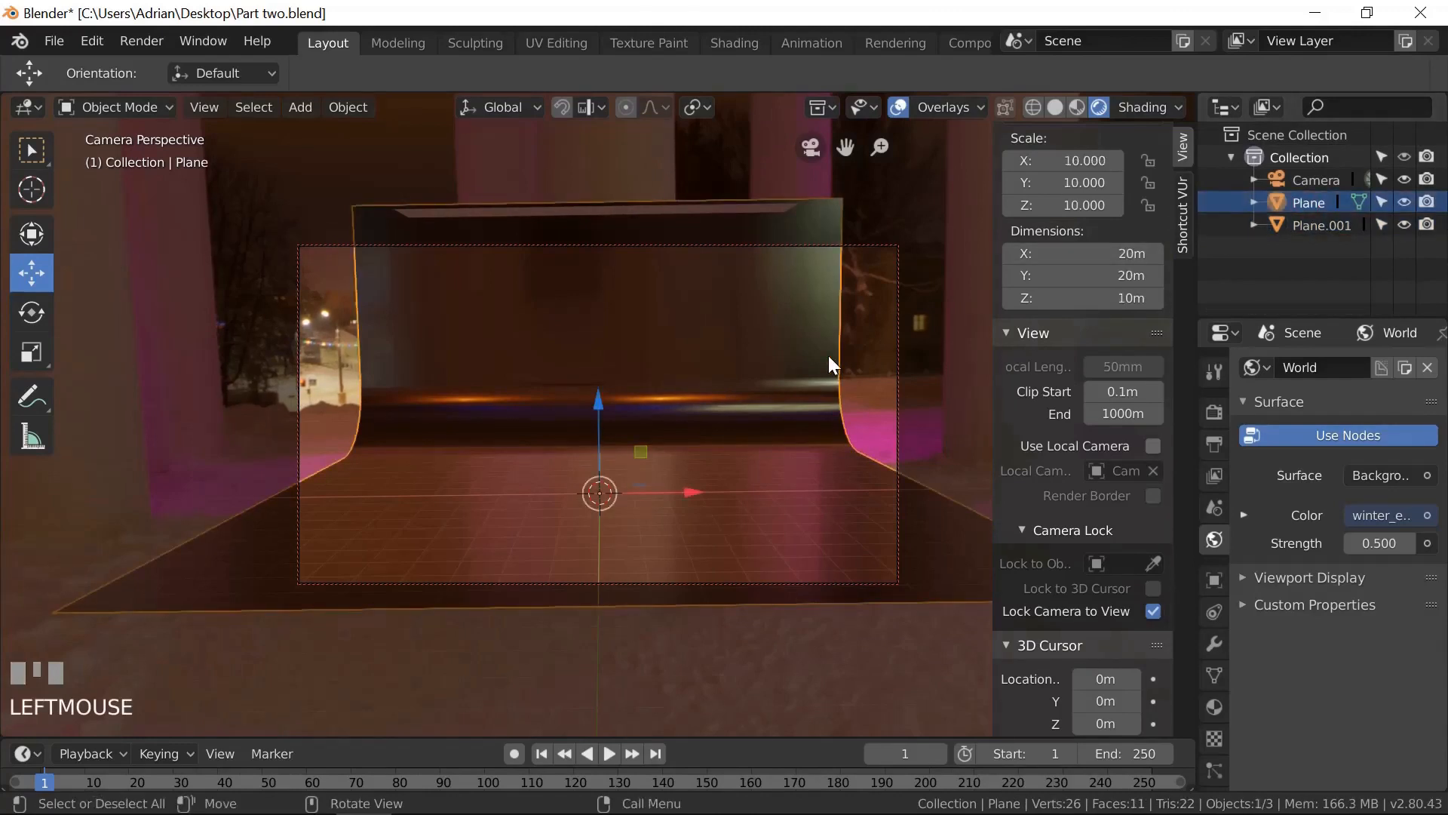
key(s)
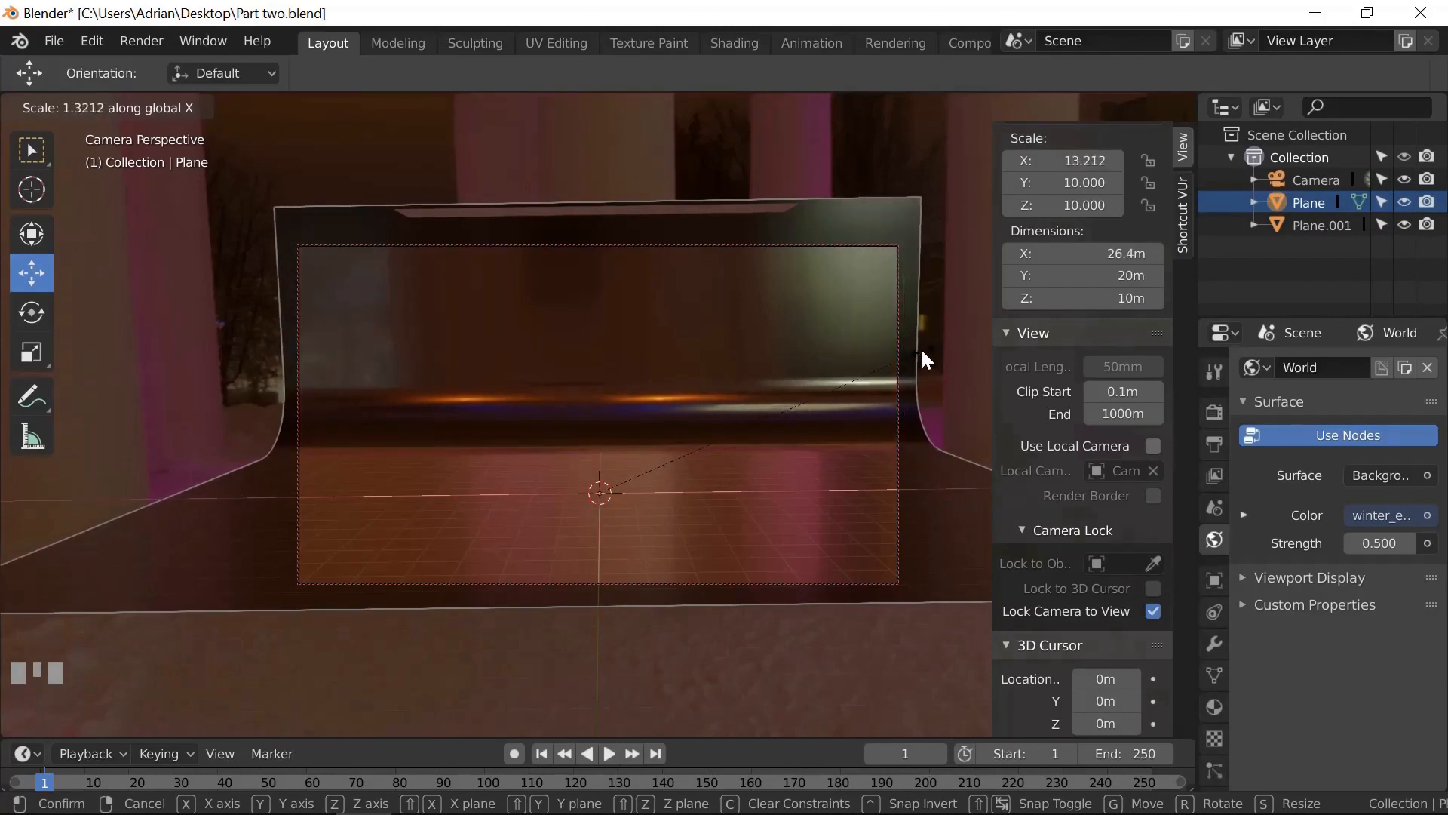
click(922, 347)
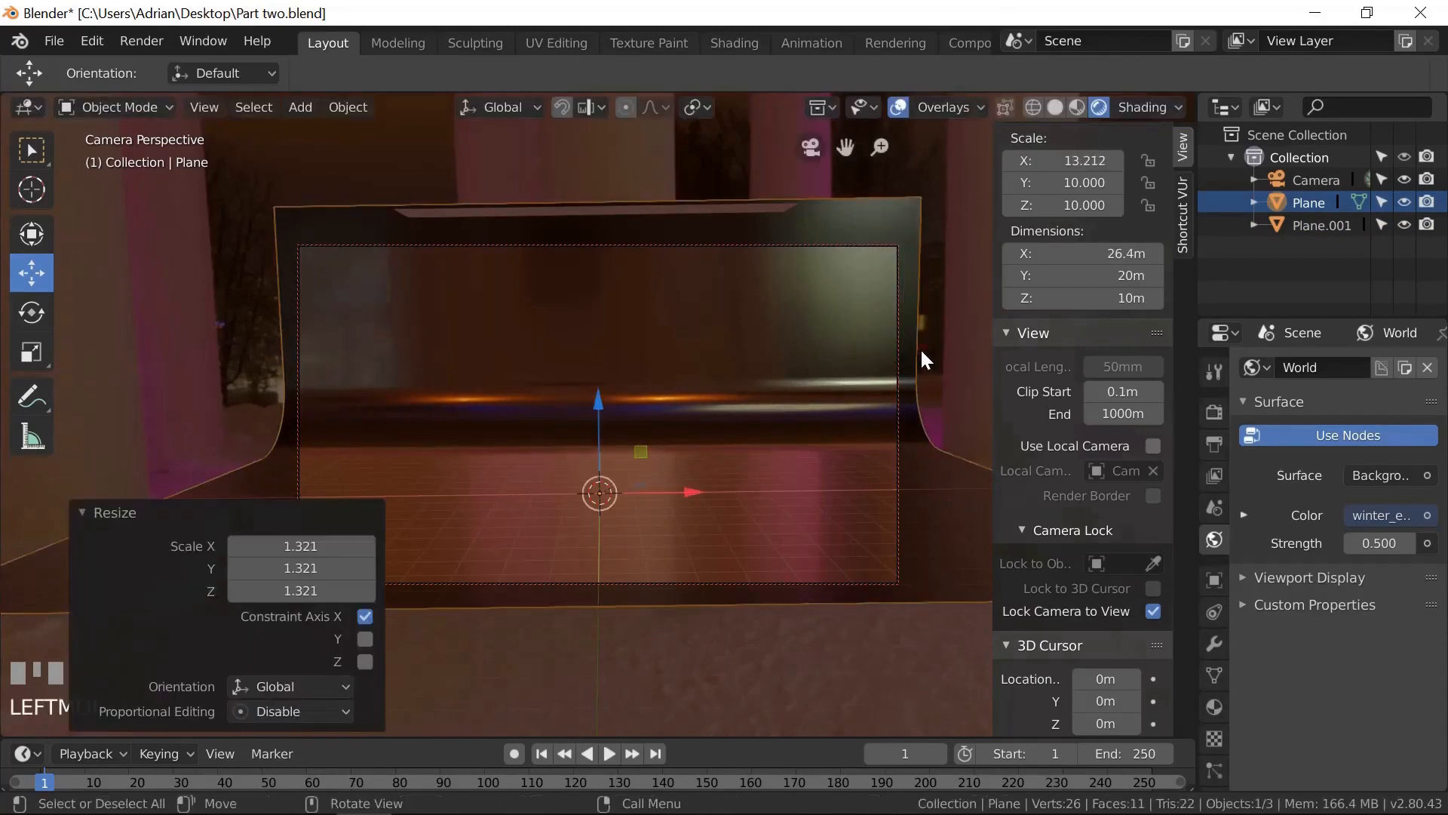
- Deselect the backdrop, disable Lock Camera to View and hide the viewport sidebar
click(438, 650)
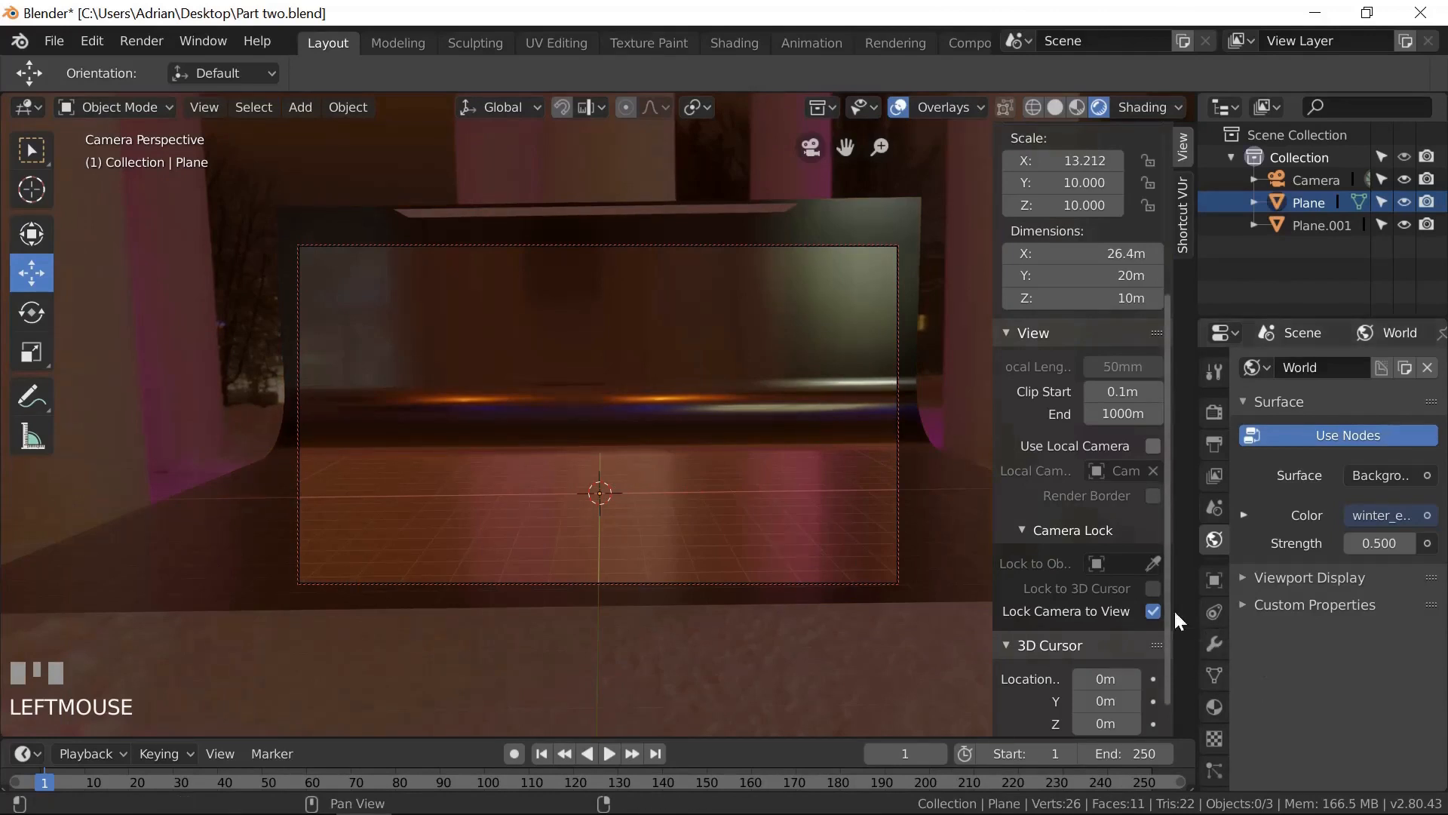
click(1153, 611)
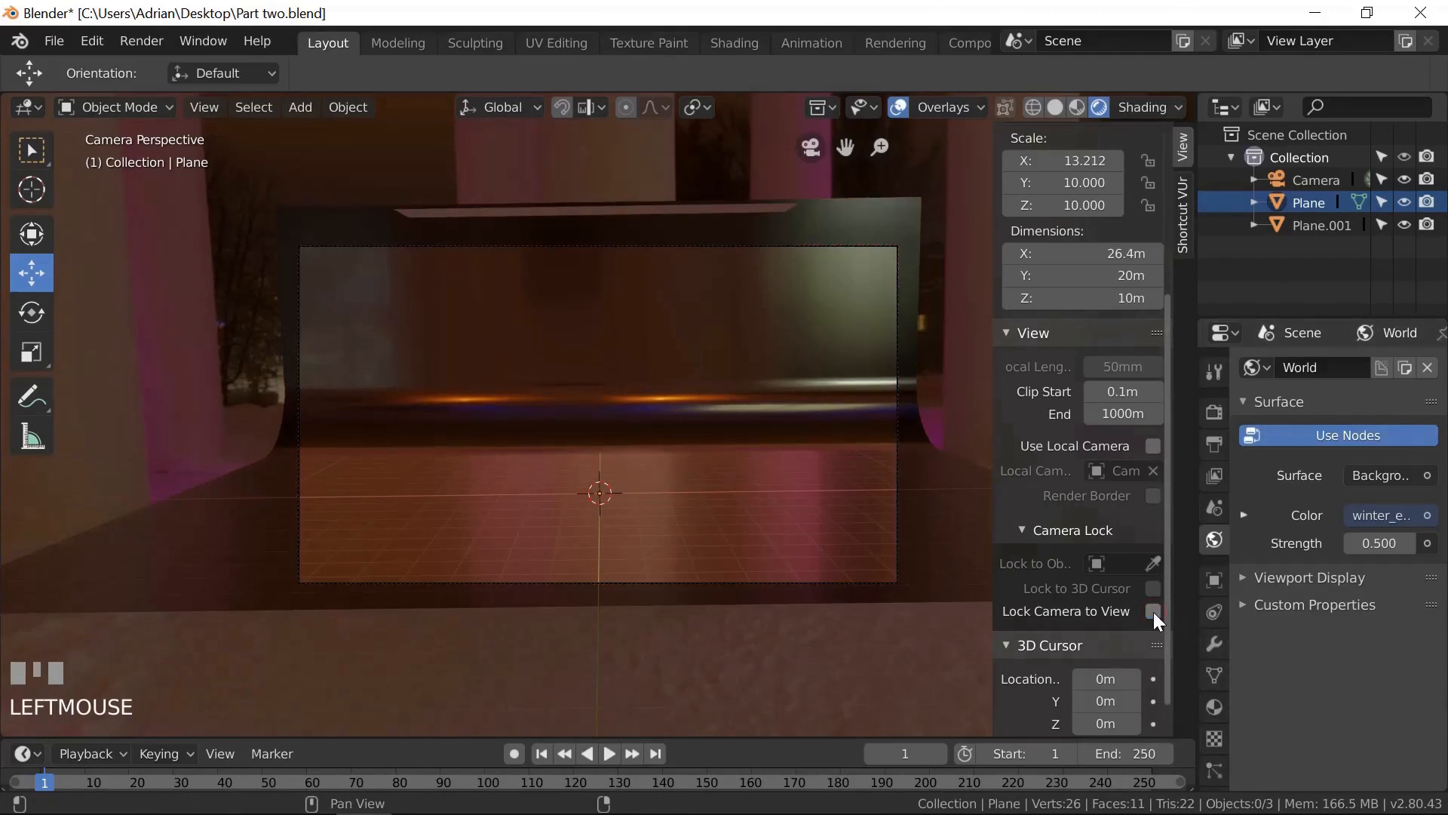
key(n)
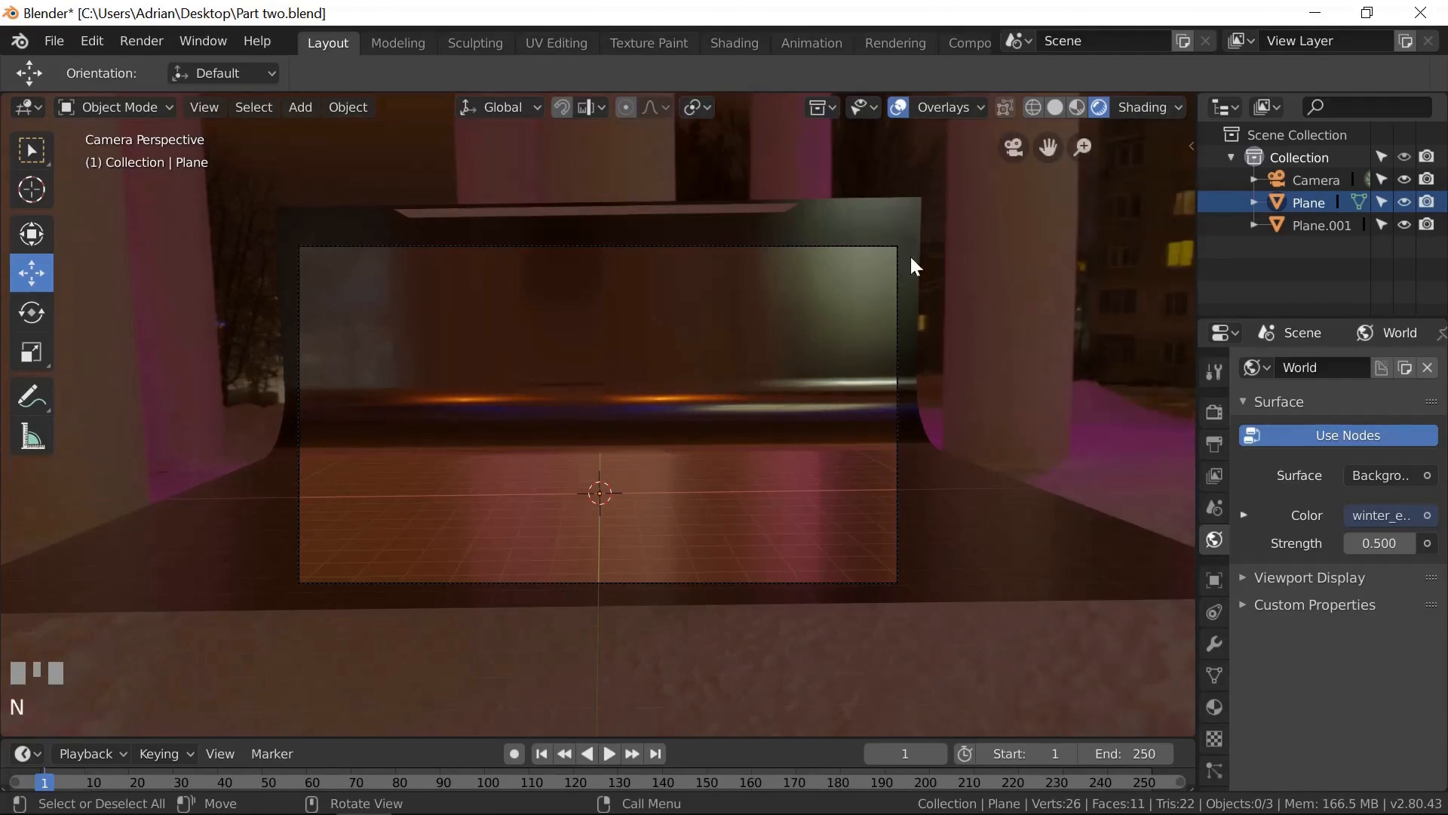
- Rename the overhead plane Plane.001 as emitter
click(1318, 225)
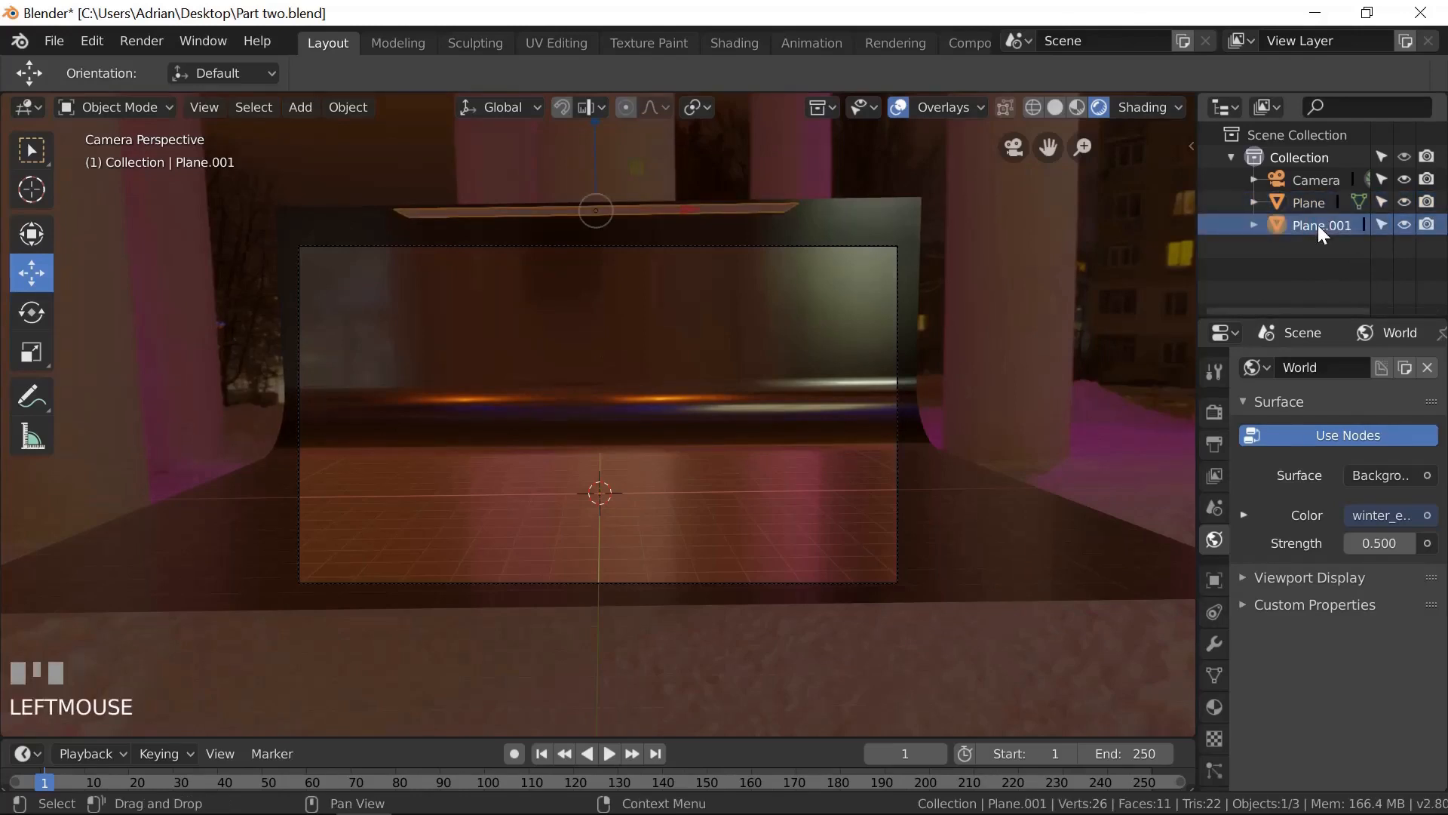
key(m)
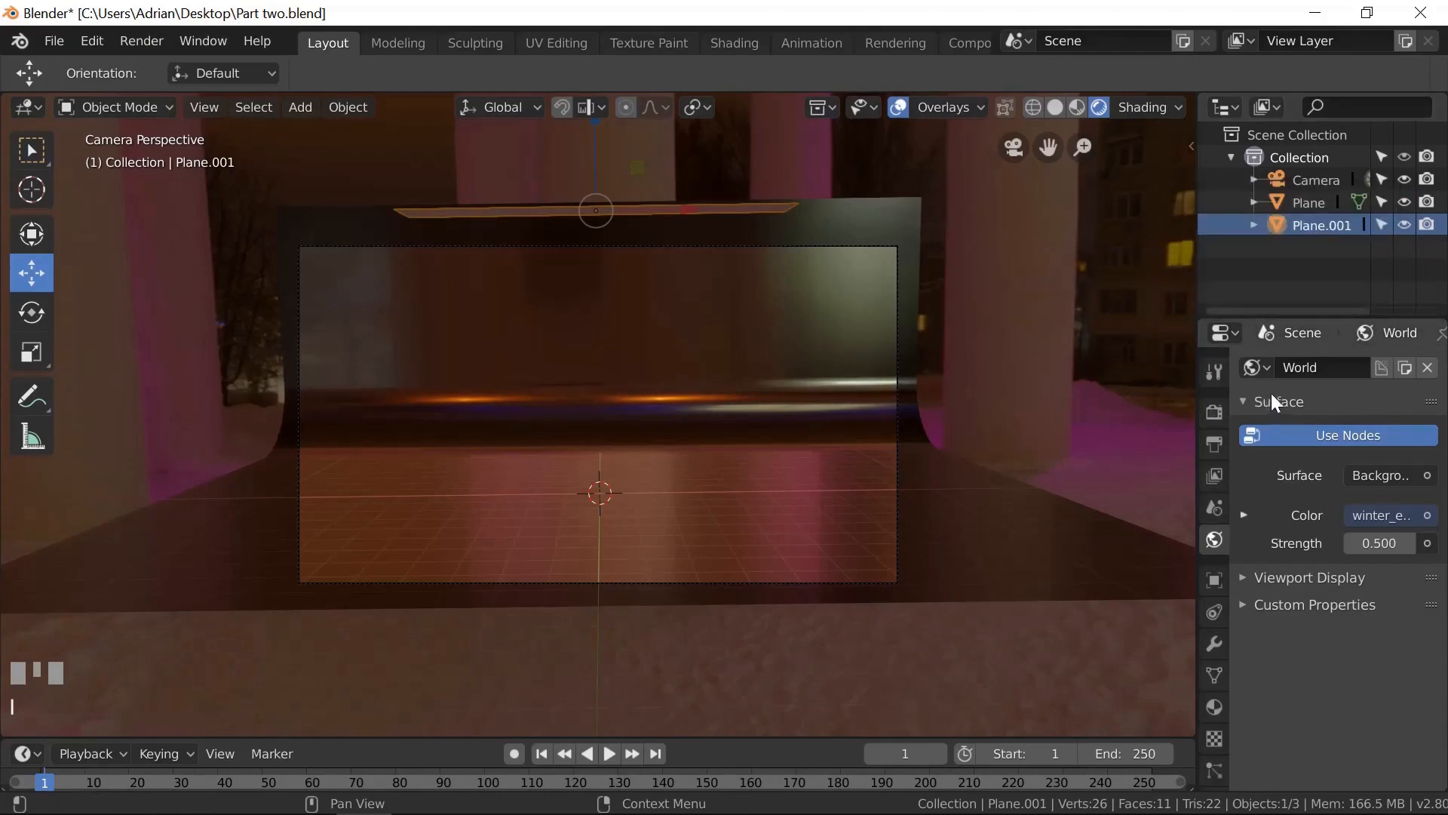
click(1336, 229)
double_click(1335, 228)
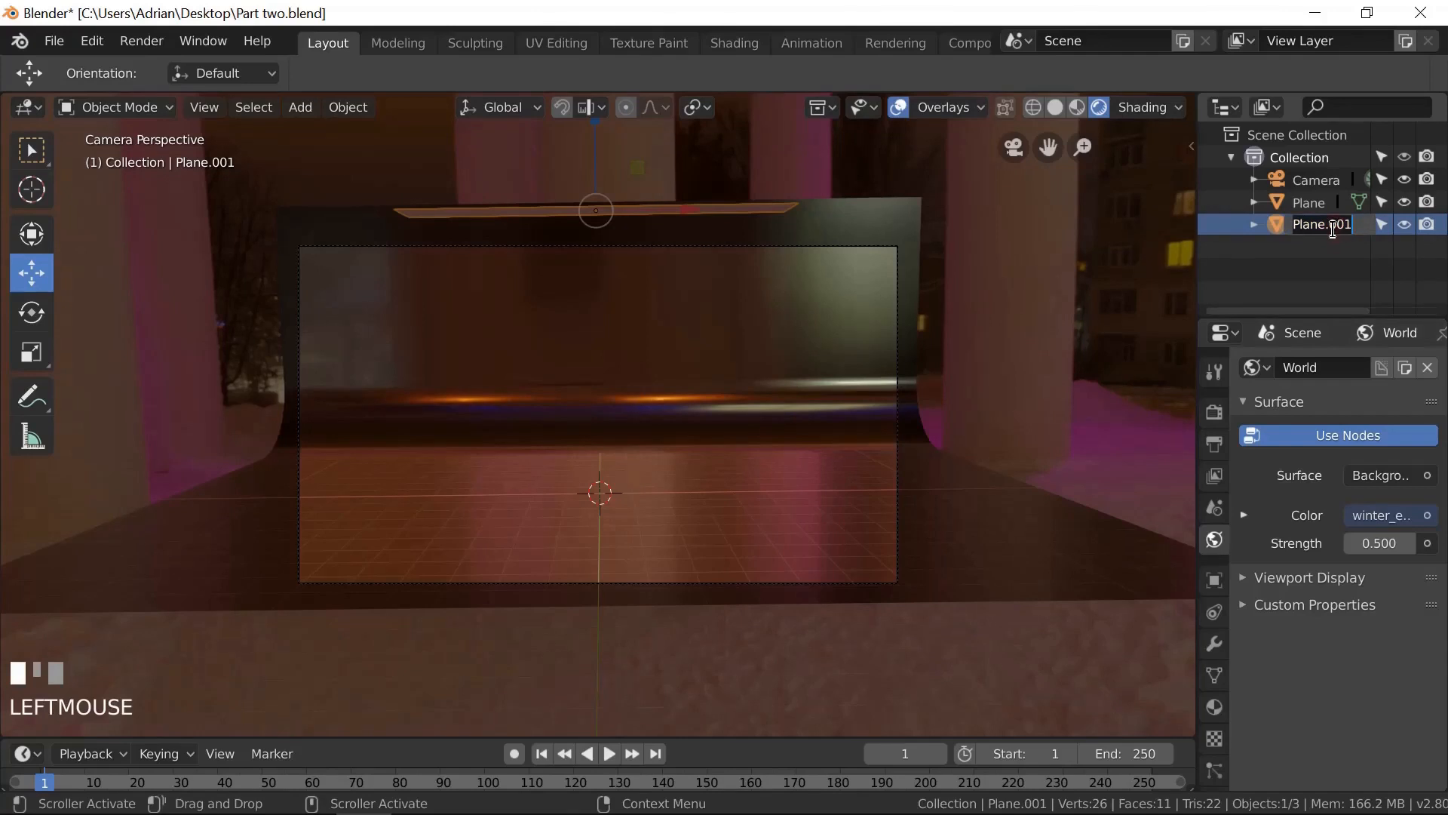
text(emitte)
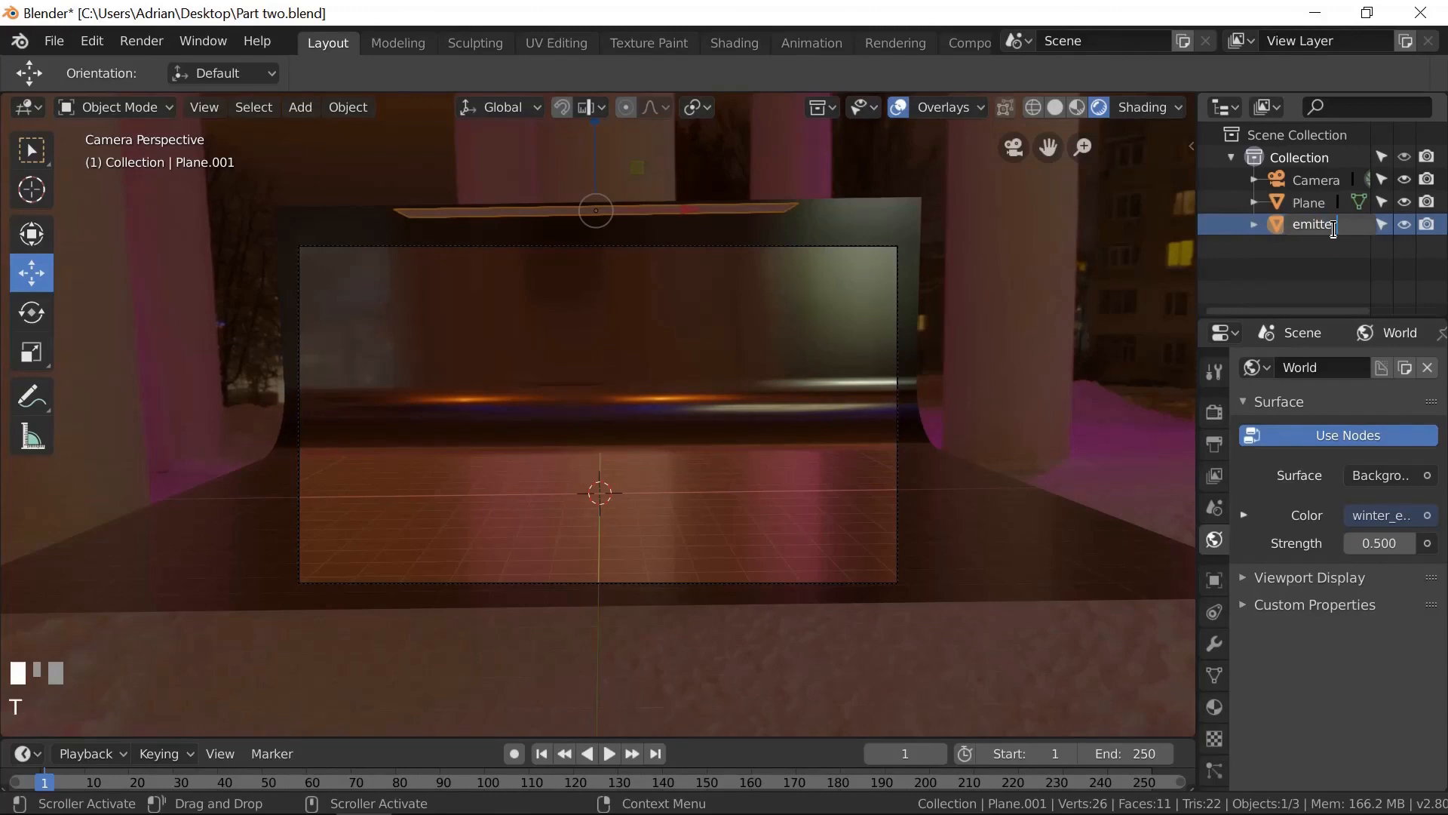
text(r)
key(Return)
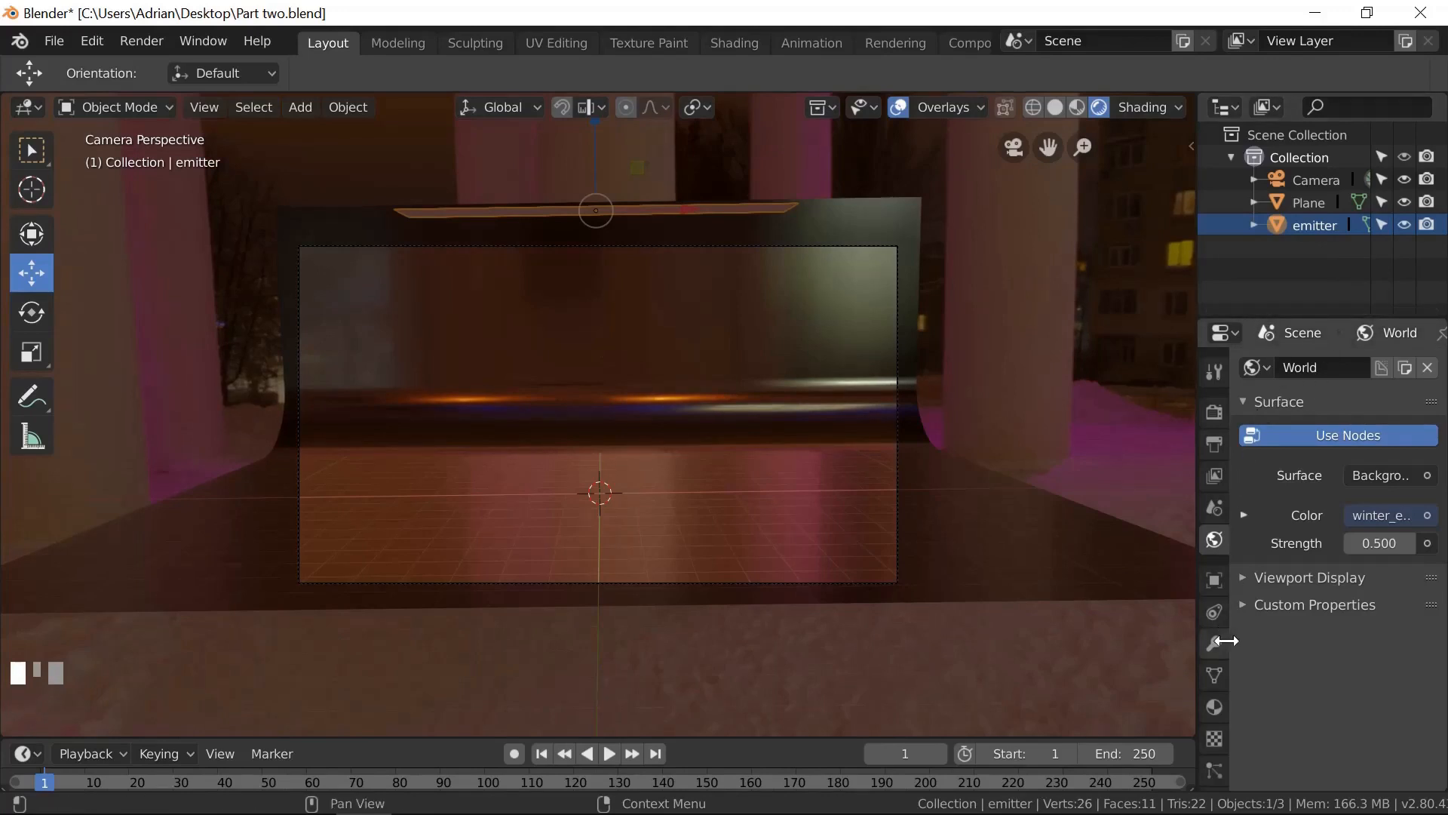
- Add an Emitter particle system to the overhead emitter plane and set its gravity field weight to about 0.661
click(1211, 769)
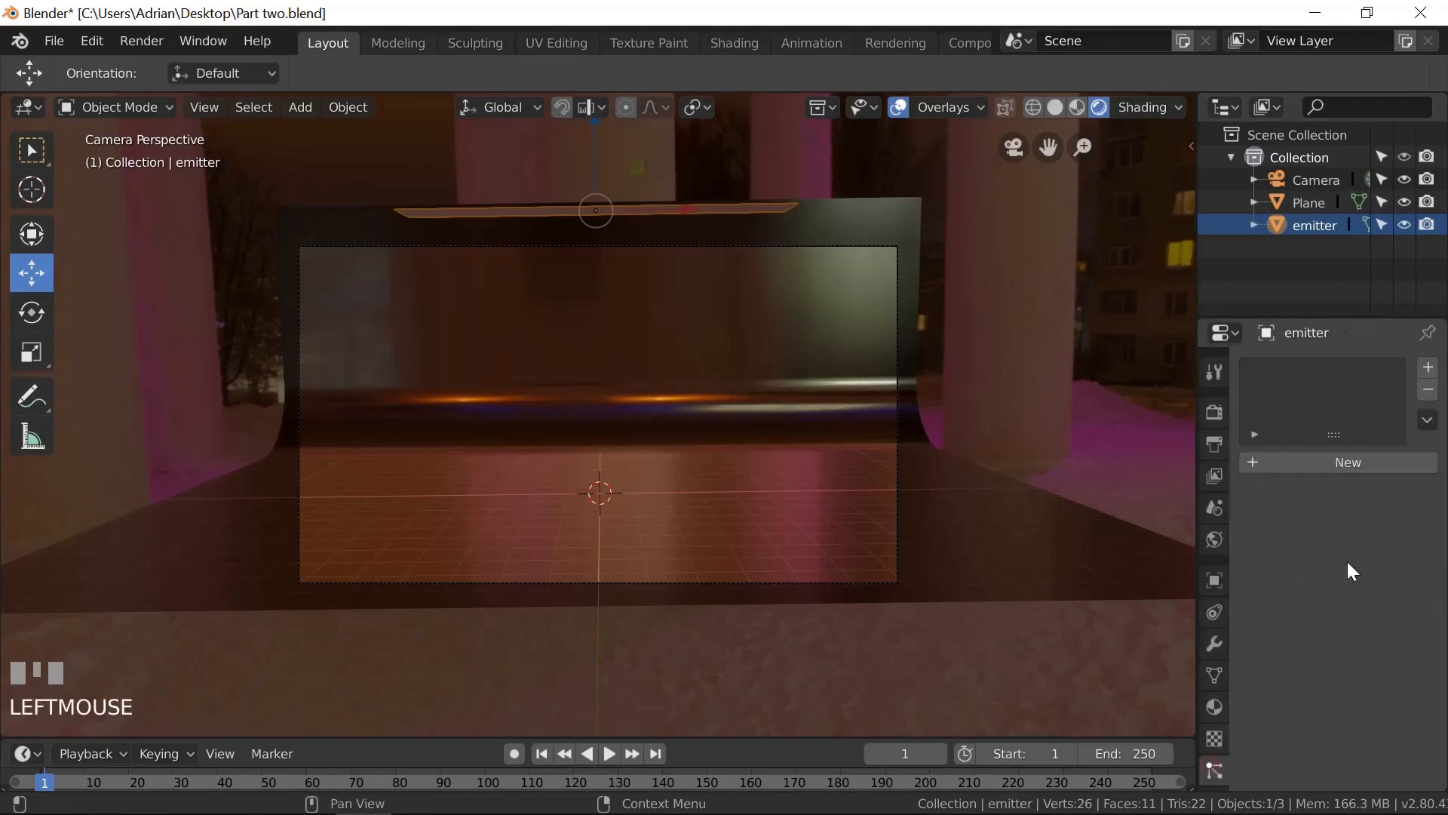
click(1339, 465)
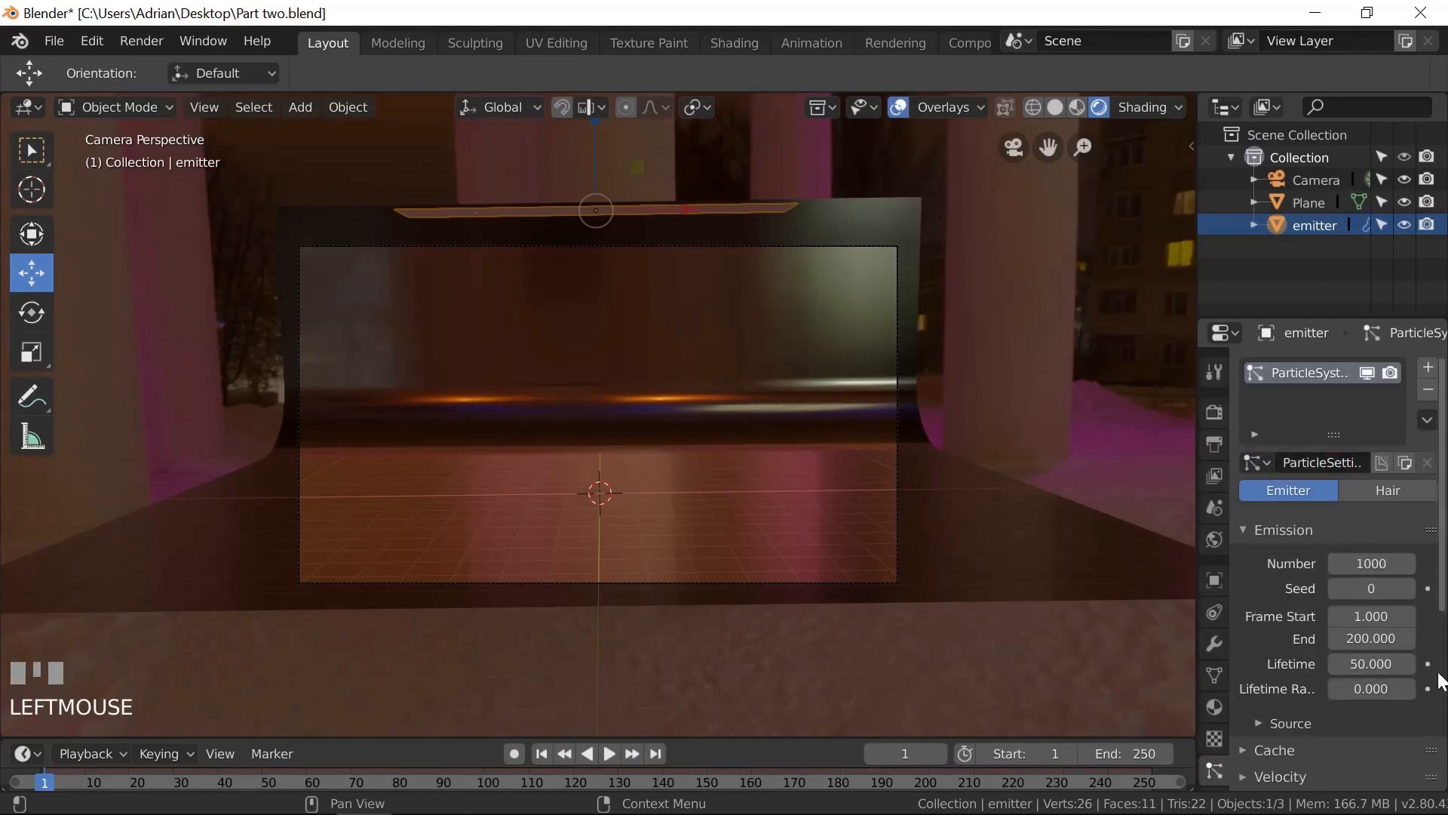
scroll(1366, 602, down, 3)
scroll(1369, 603, down, 4)
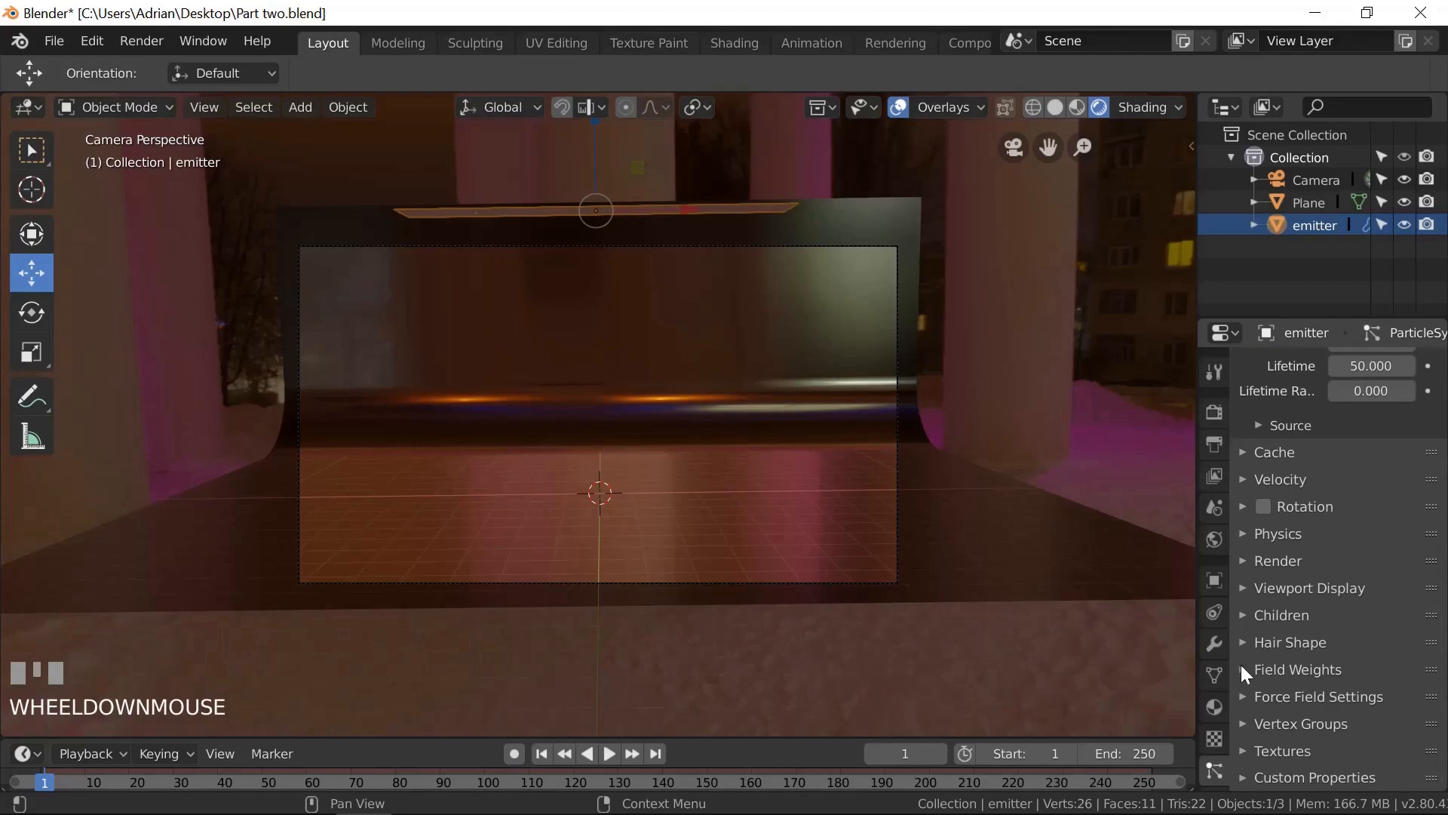
click(1243, 676)
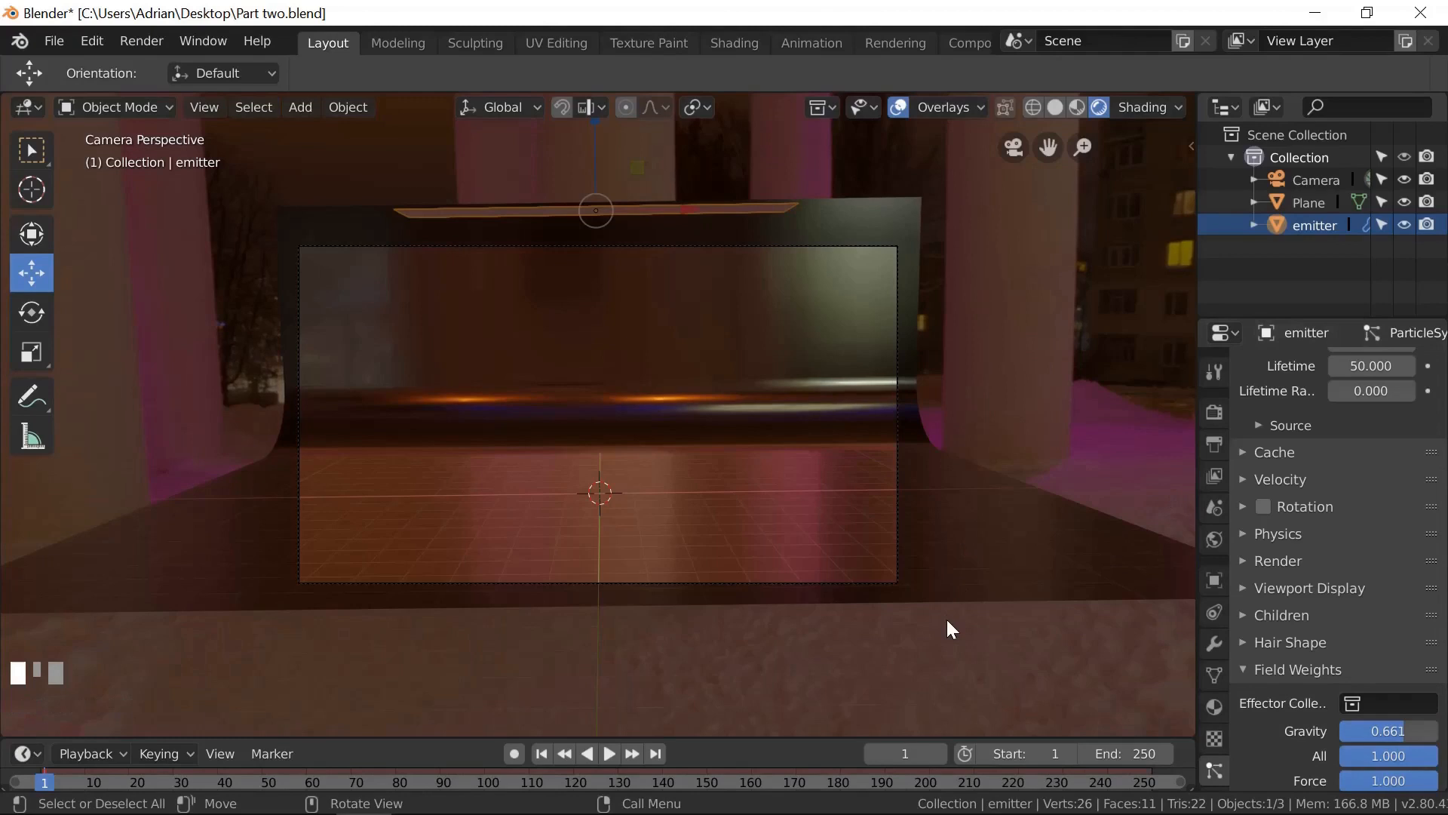
- Preview the falling particles, then set the timeline's end frame to 129 and return to frame 1
click(610, 755)
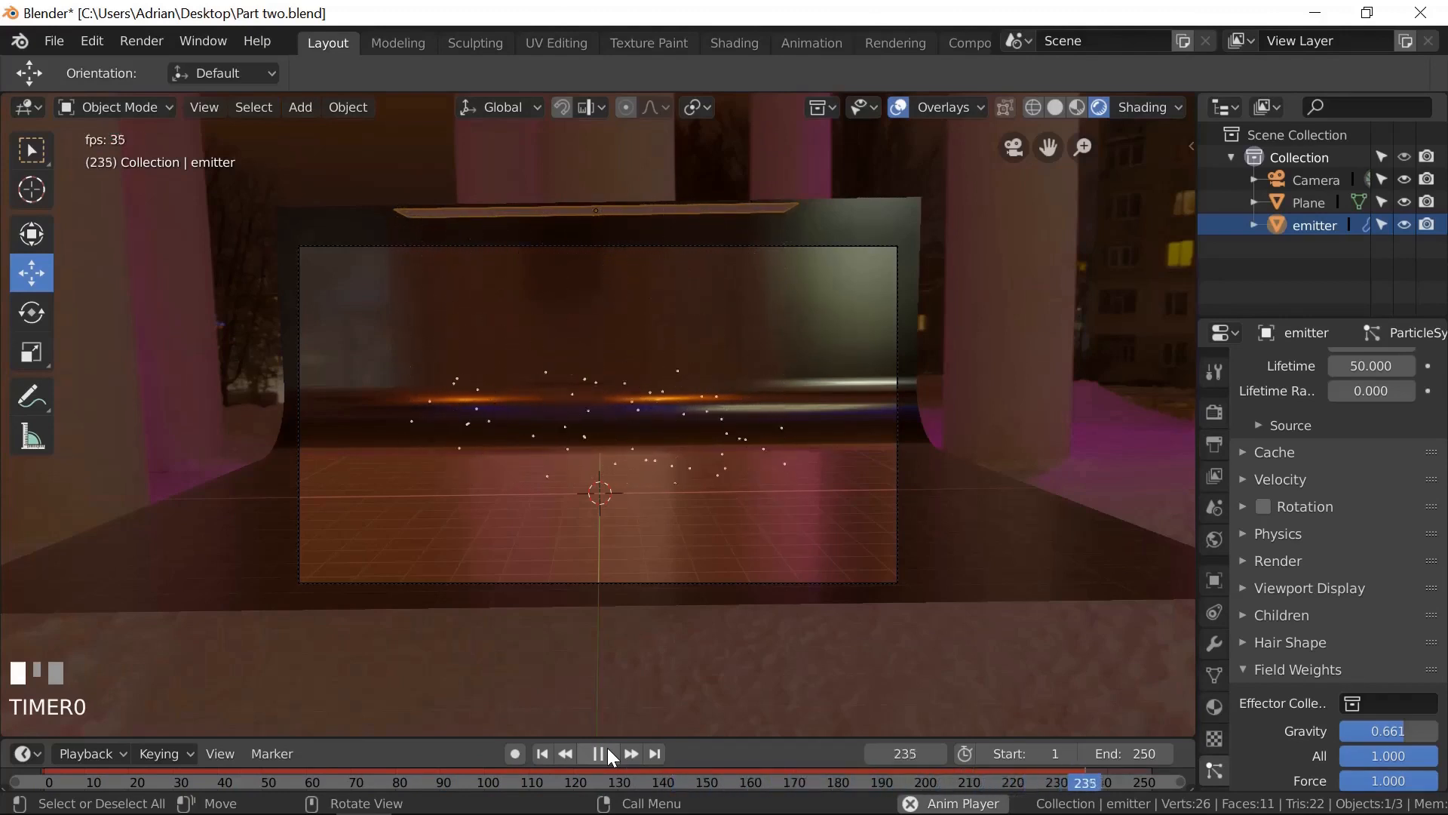
click(608, 750)
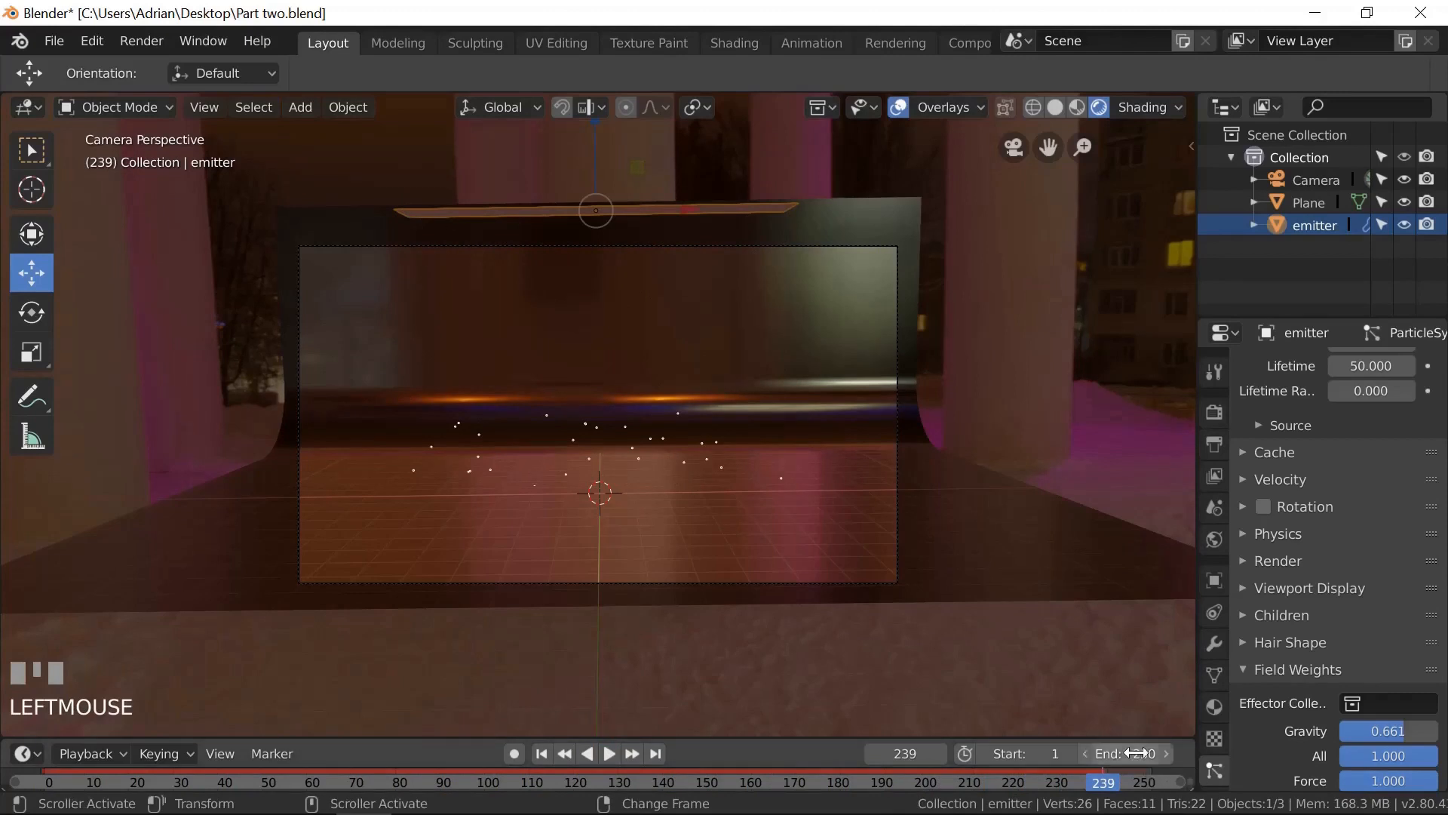
drag(1135, 757, 1046, 769)
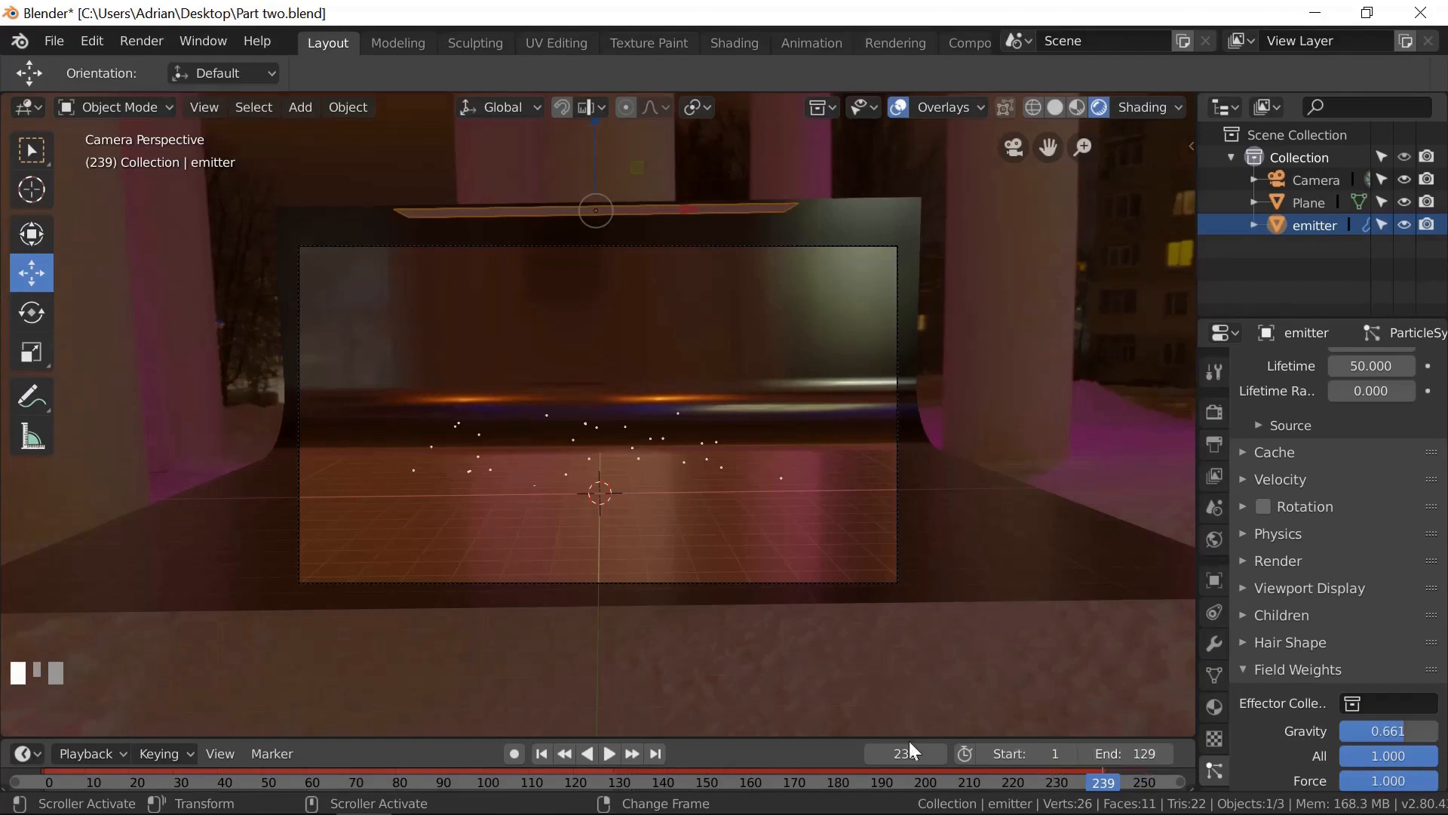
click(540, 754)
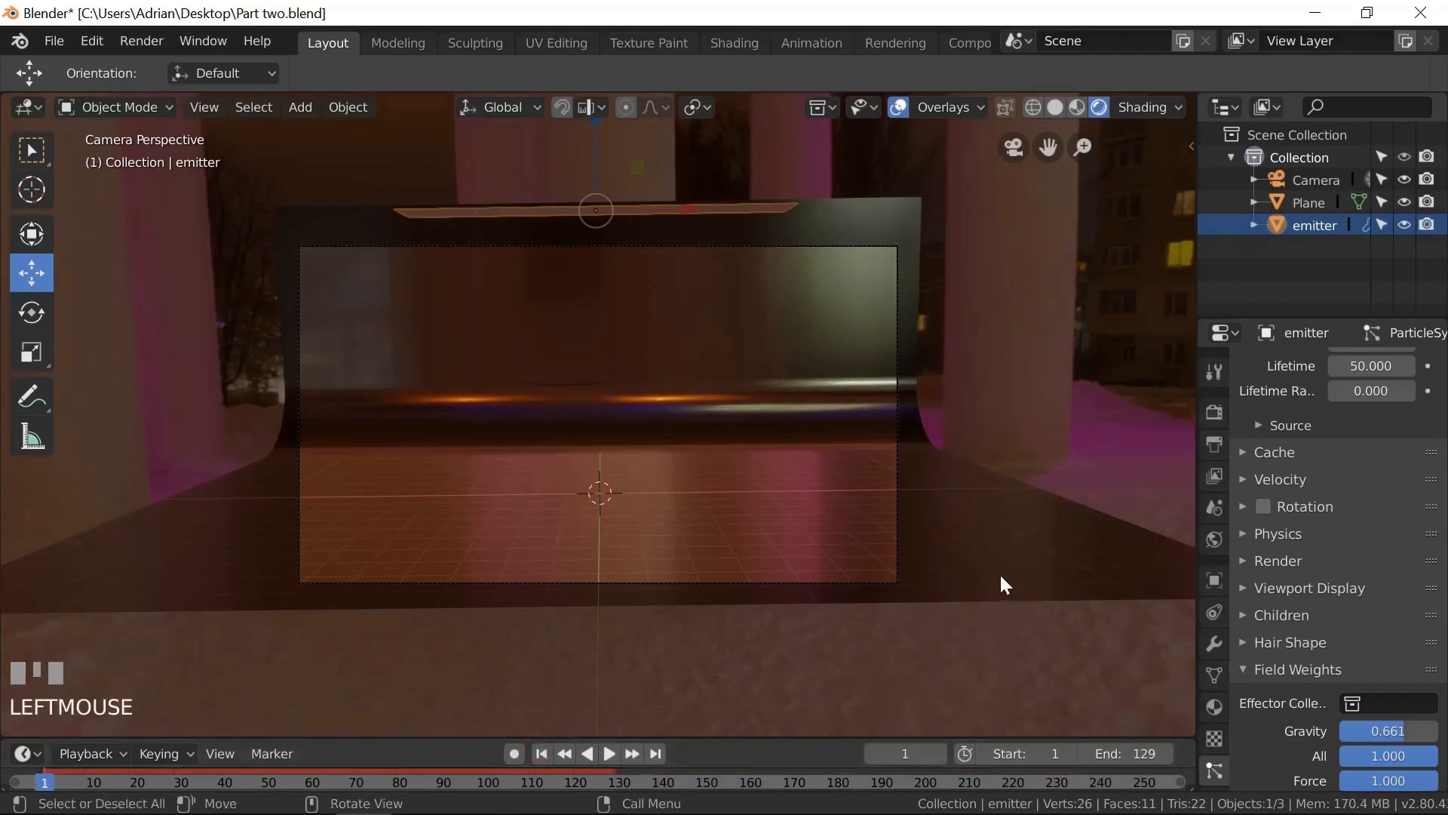
- Enable Collision physics on the backdrop plane with particle damping of about 0.252 and play the animation to frame 72
click(1313, 202)
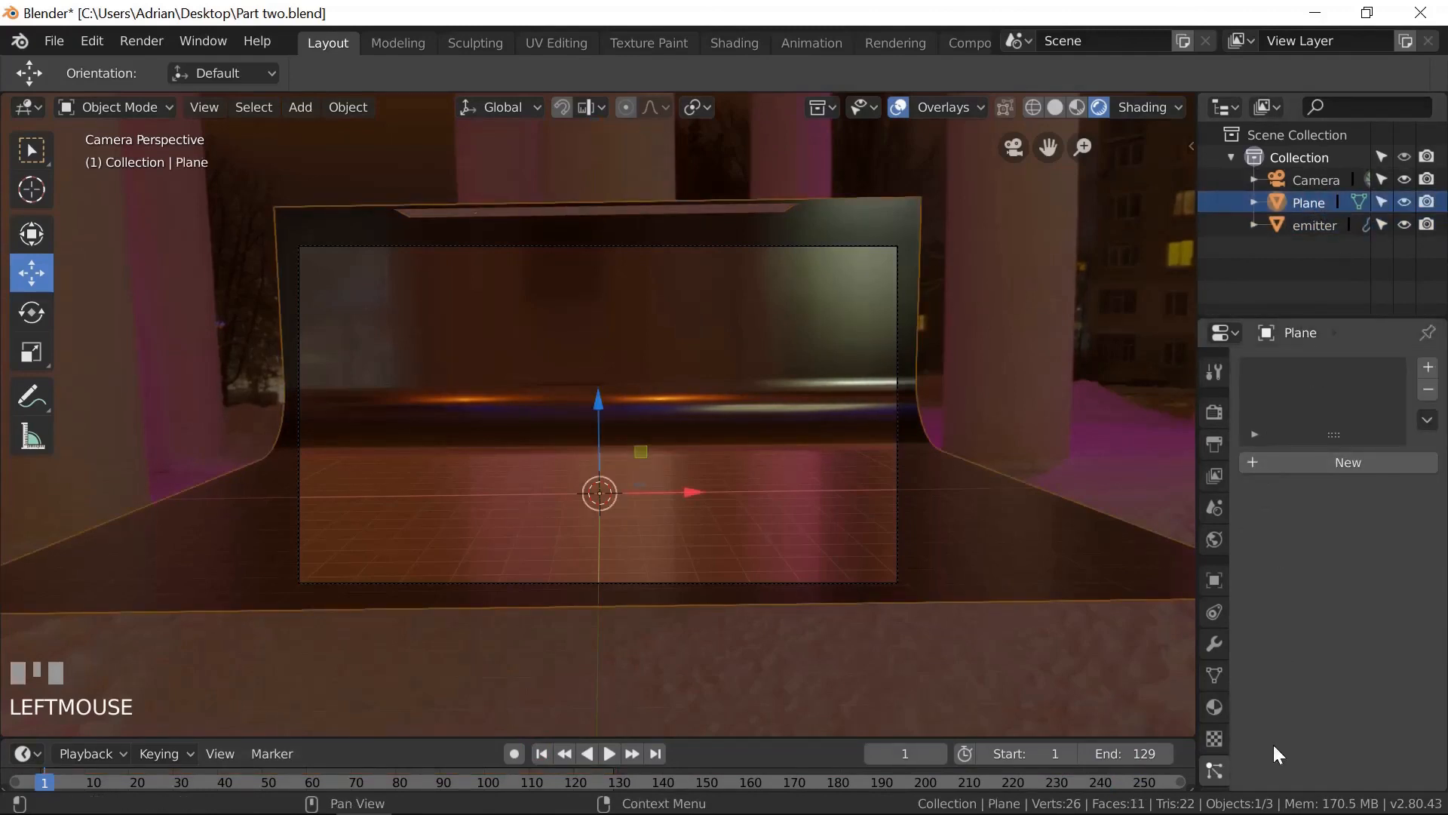
scroll(1262, 685, down, 1)
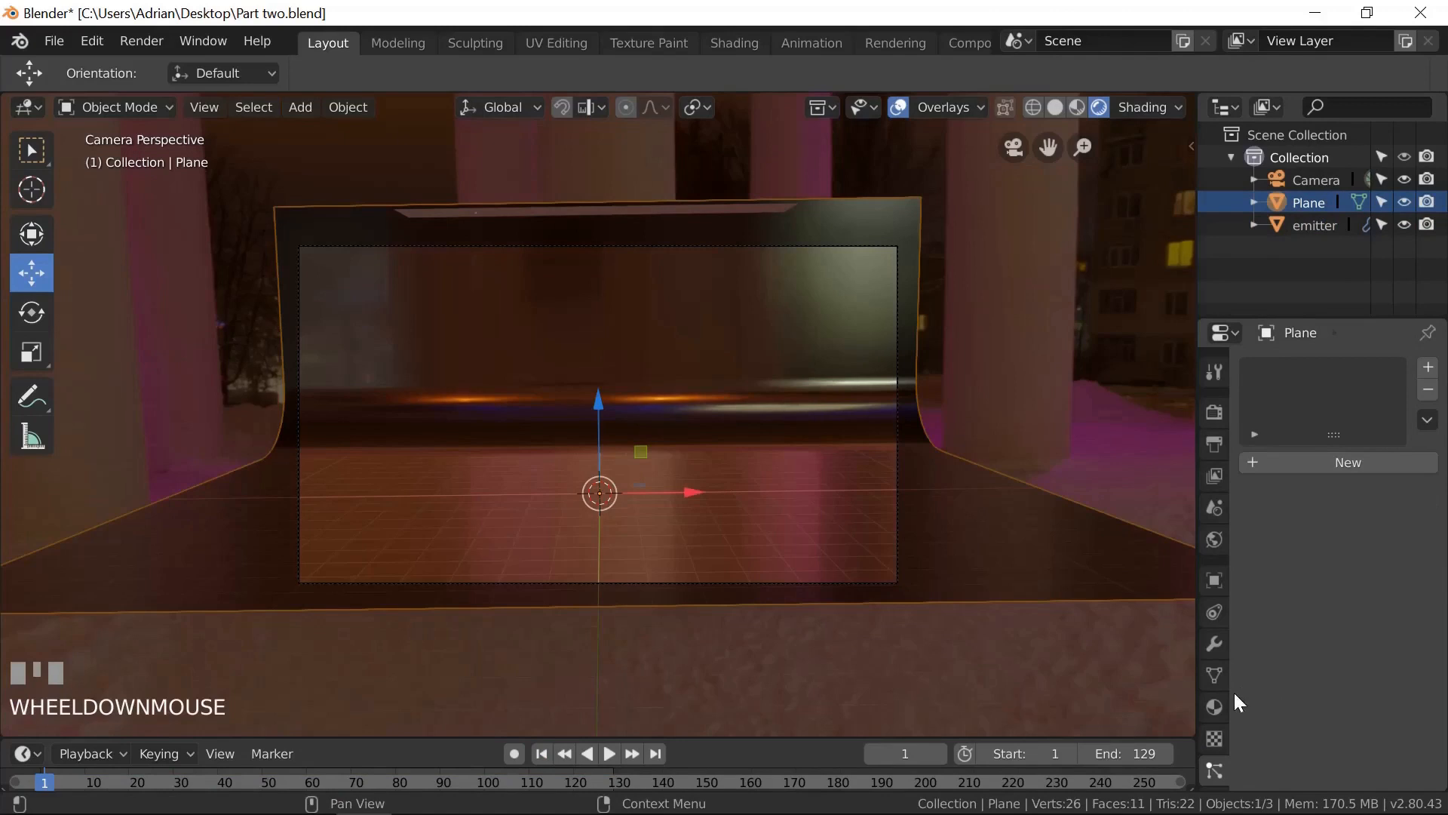
scroll(1213, 709, down, 1)
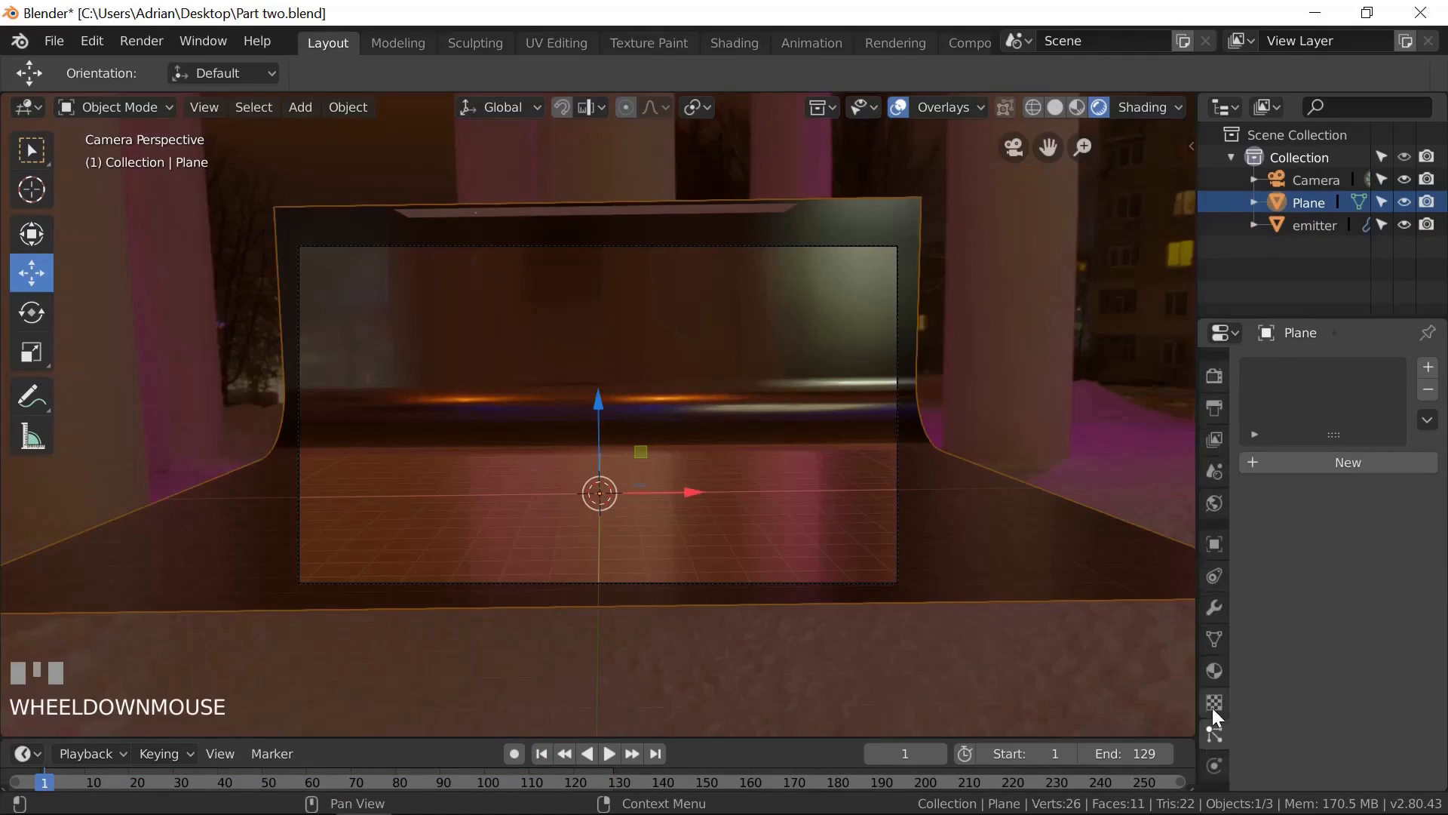
click(1212, 765)
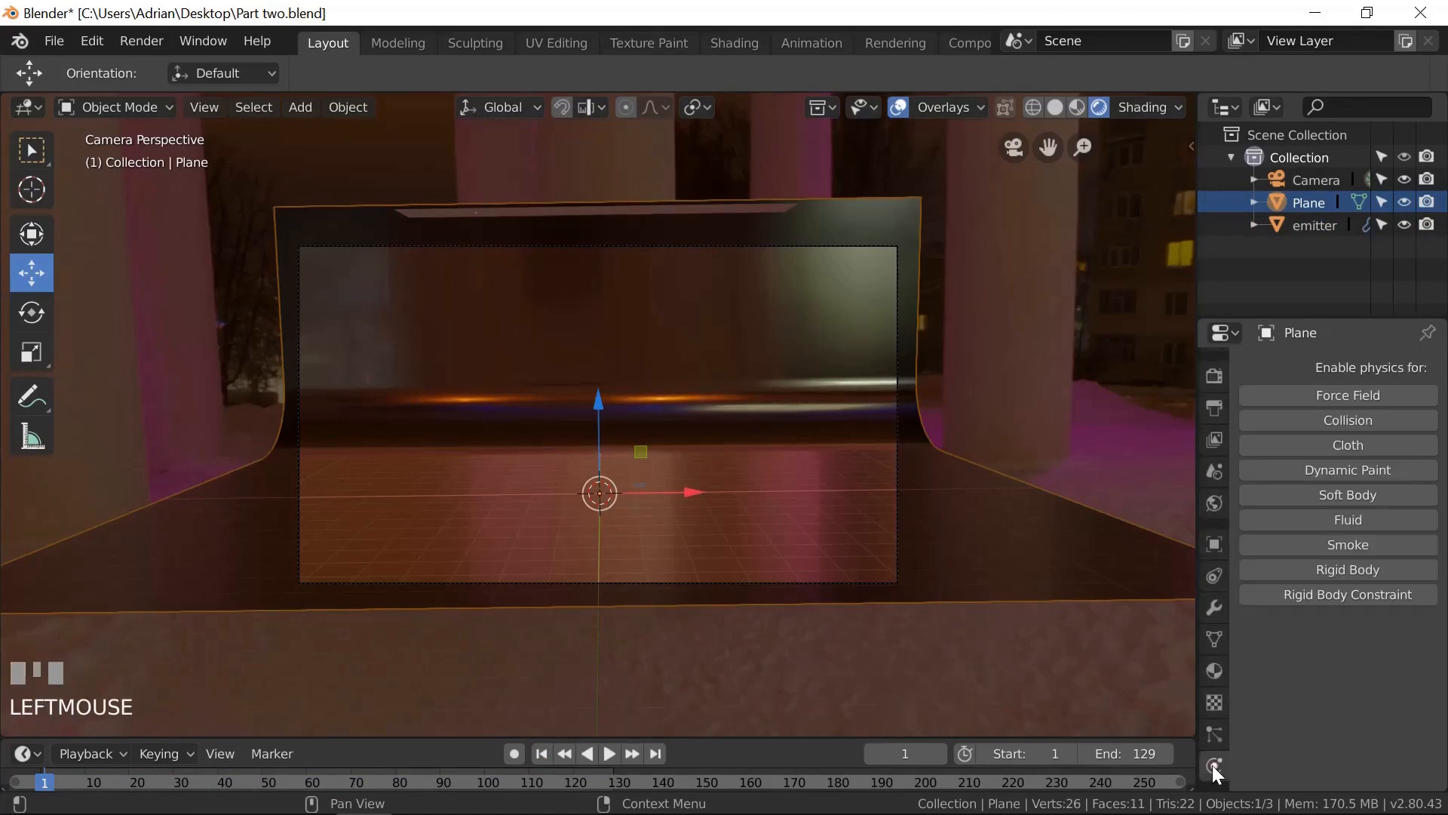
click(1351, 417)
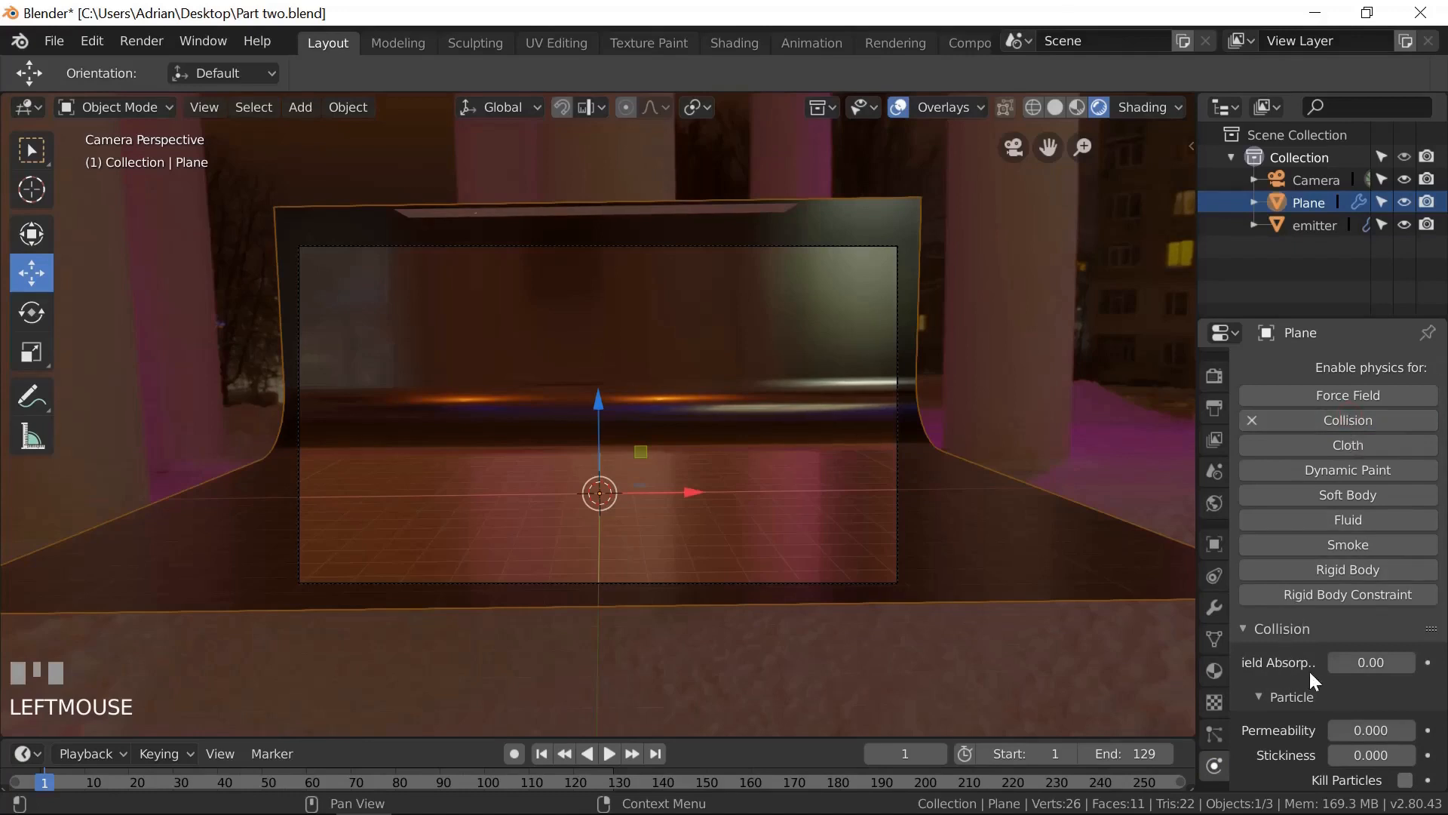
scroll(1309, 669, down, 2)
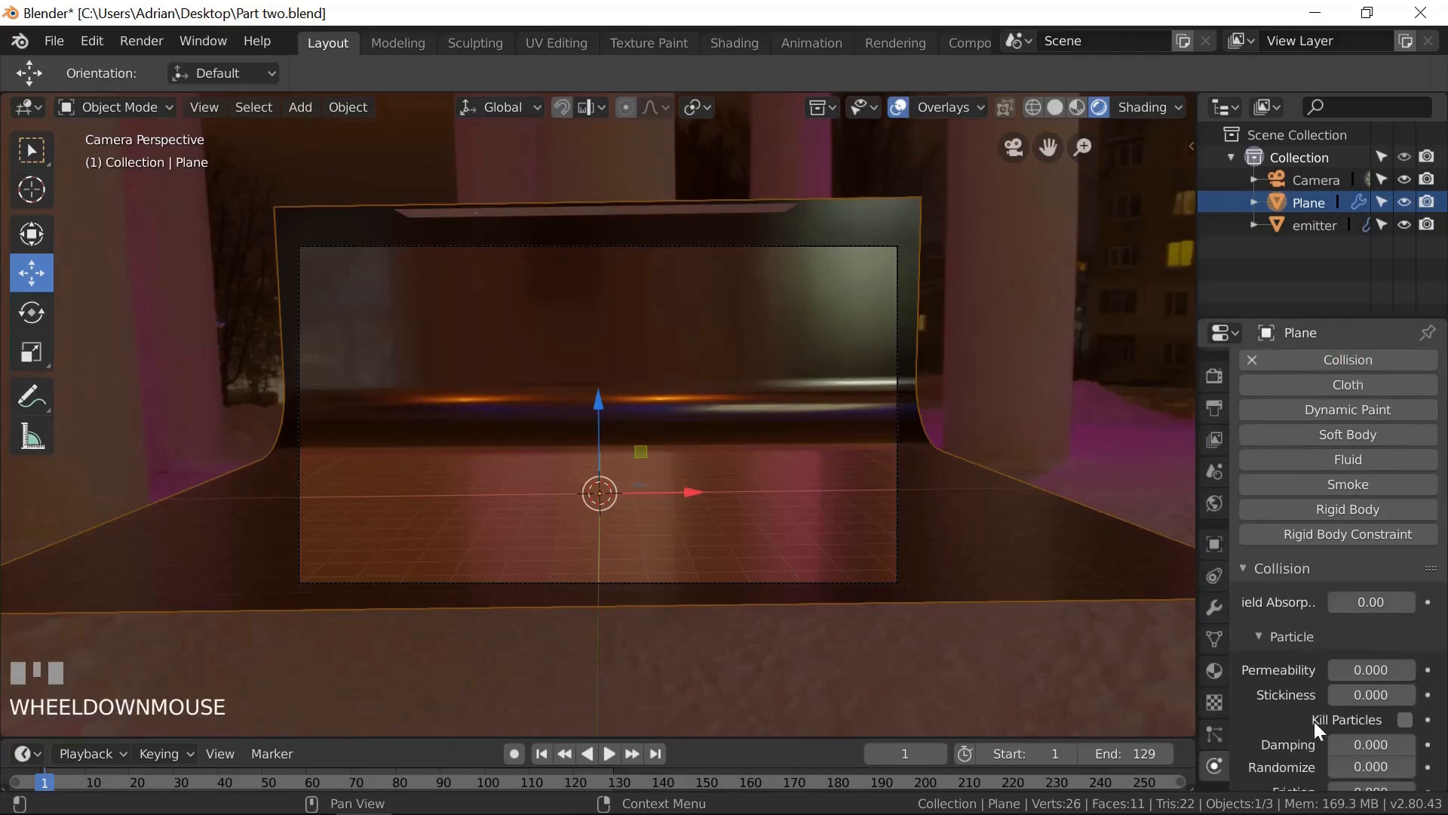
click(1343, 749)
drag(1356, 750, 1373, 750)
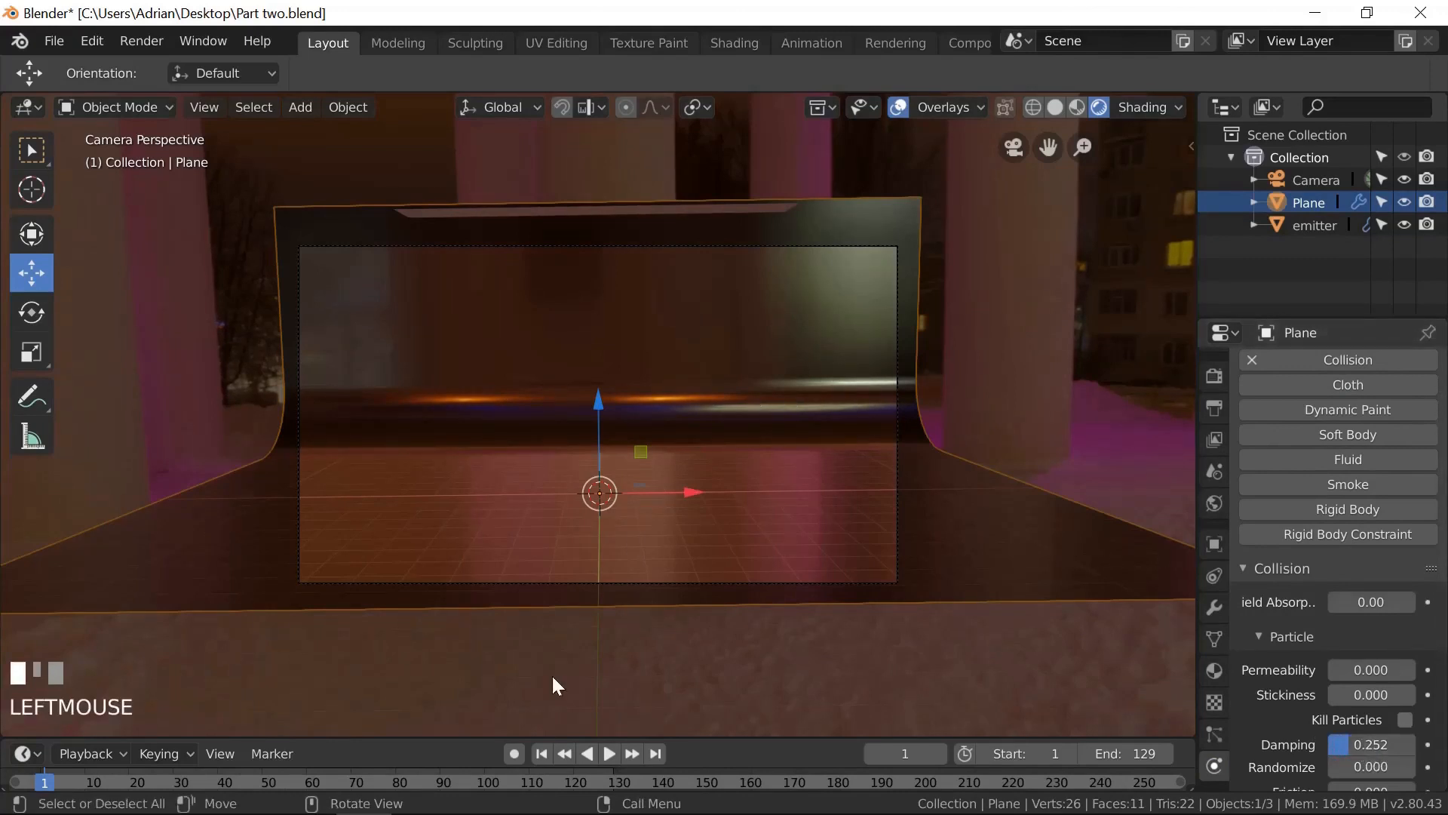
click(609, 752)
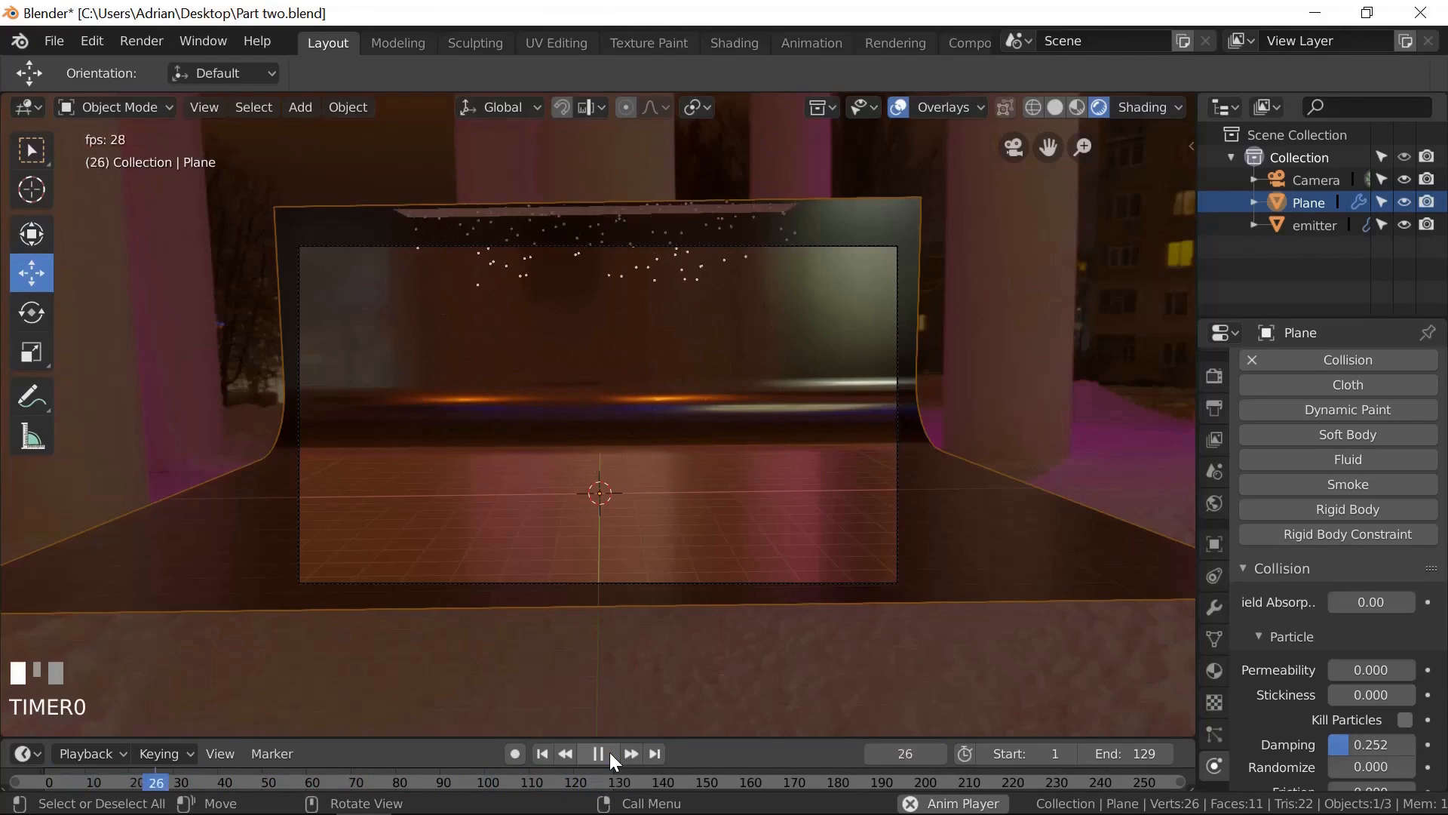
click(601, 755)
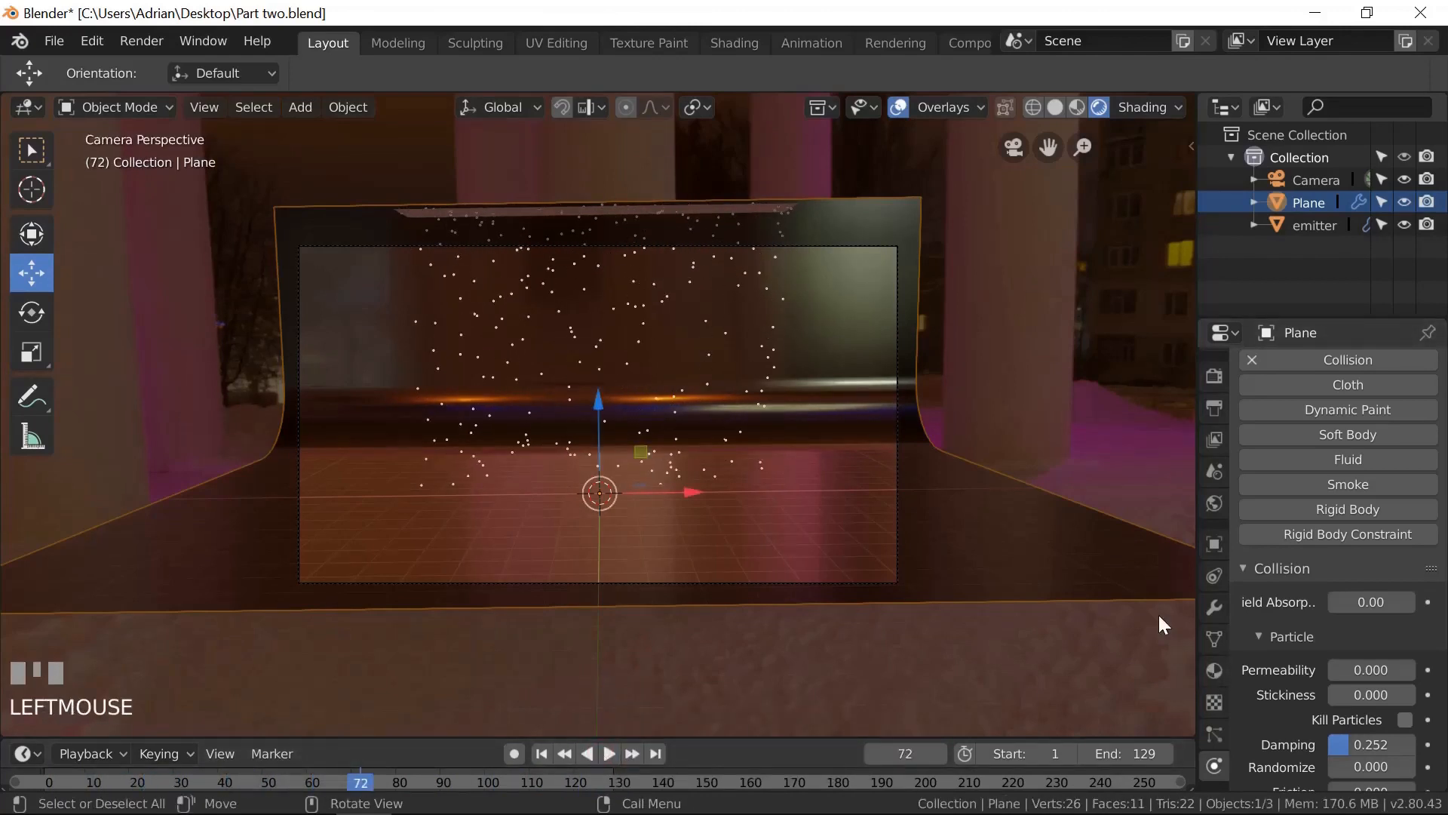
- Create a new collection under the Scene Collection and name it particlees
click(1304, 134)
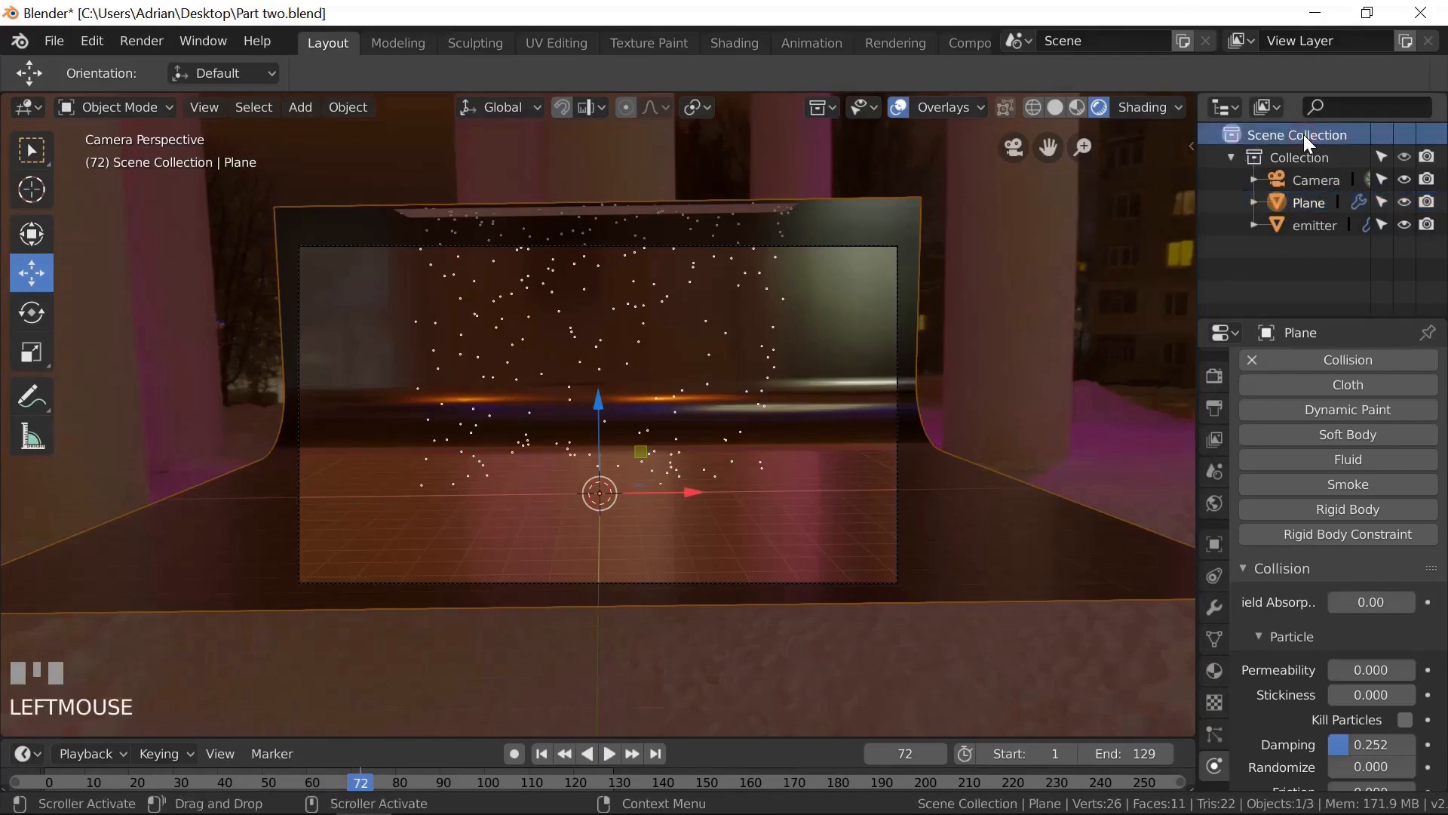
right_drag(1304, 134, 1304, 134)
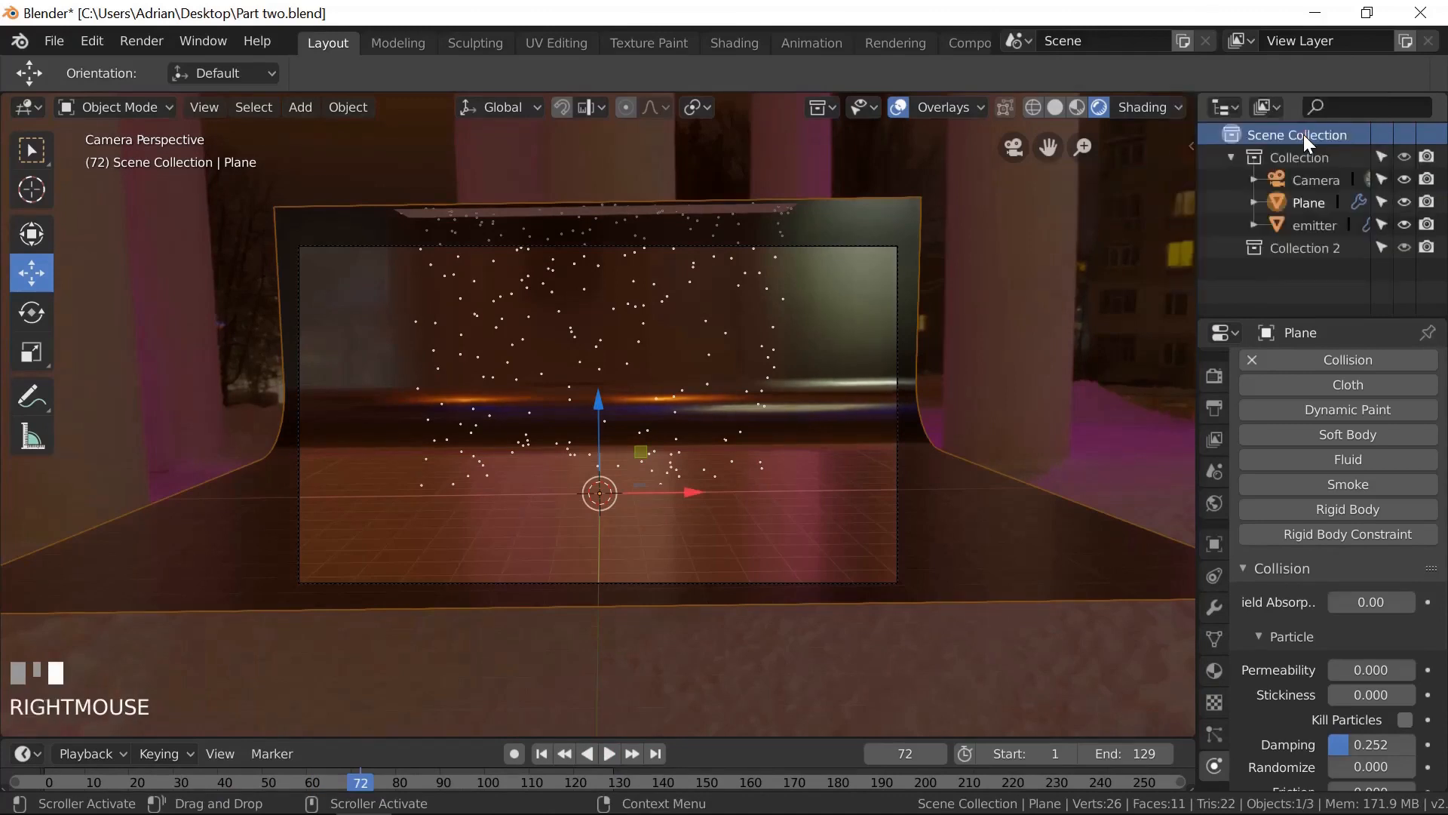
click(1317, 251)
double_click(1316, 251)
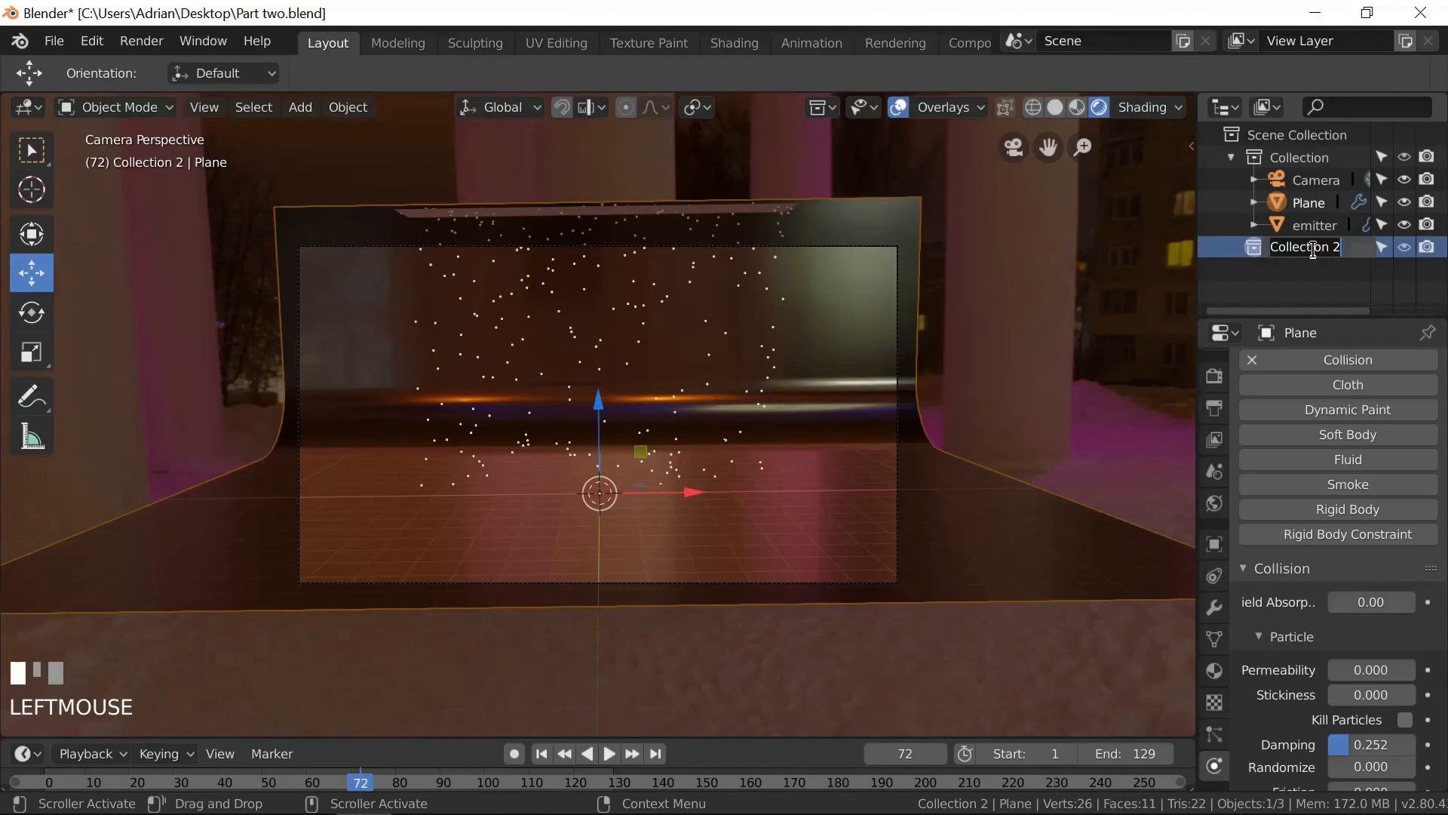
text(parti)
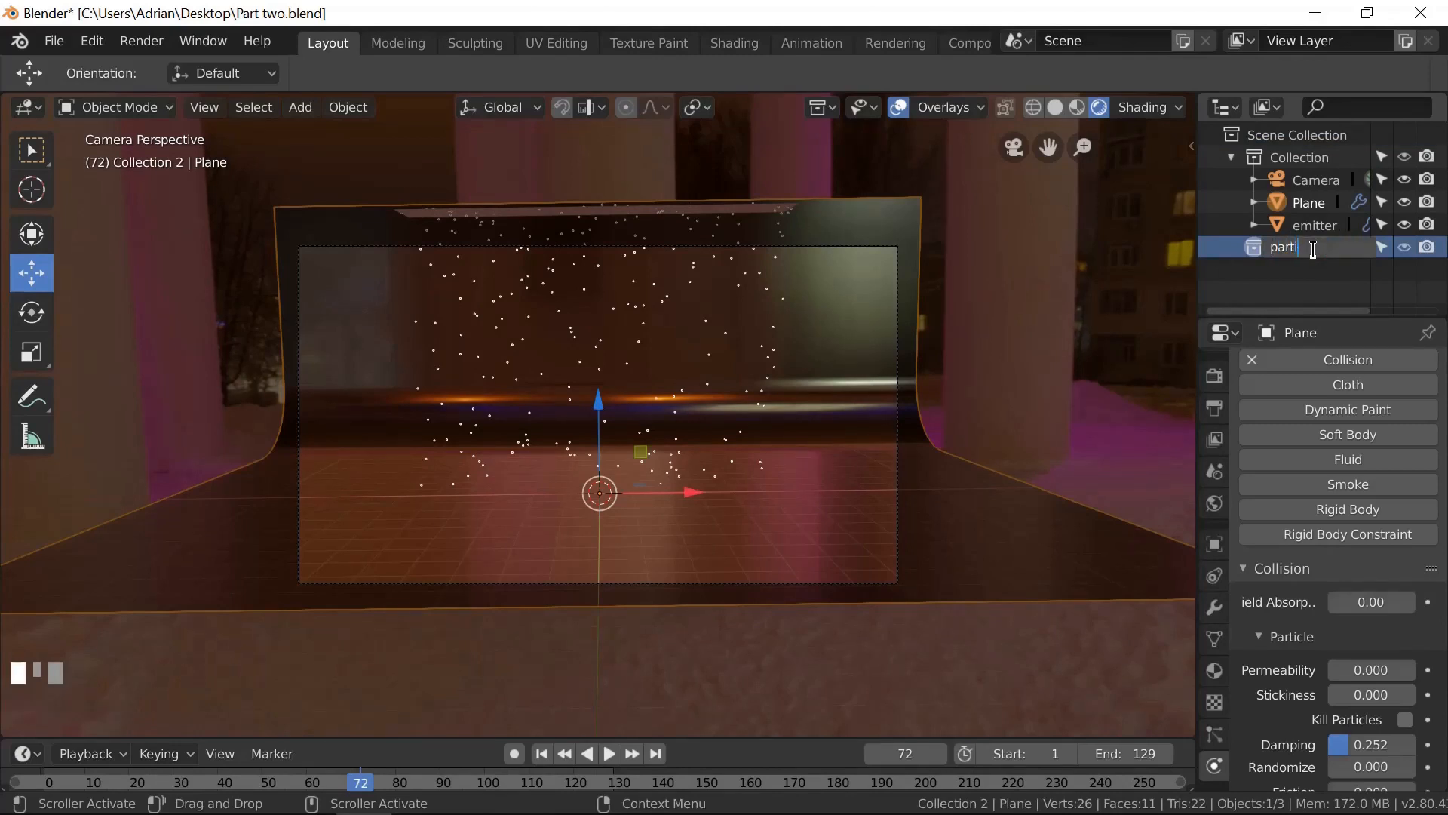
text(cles)
key(Return)
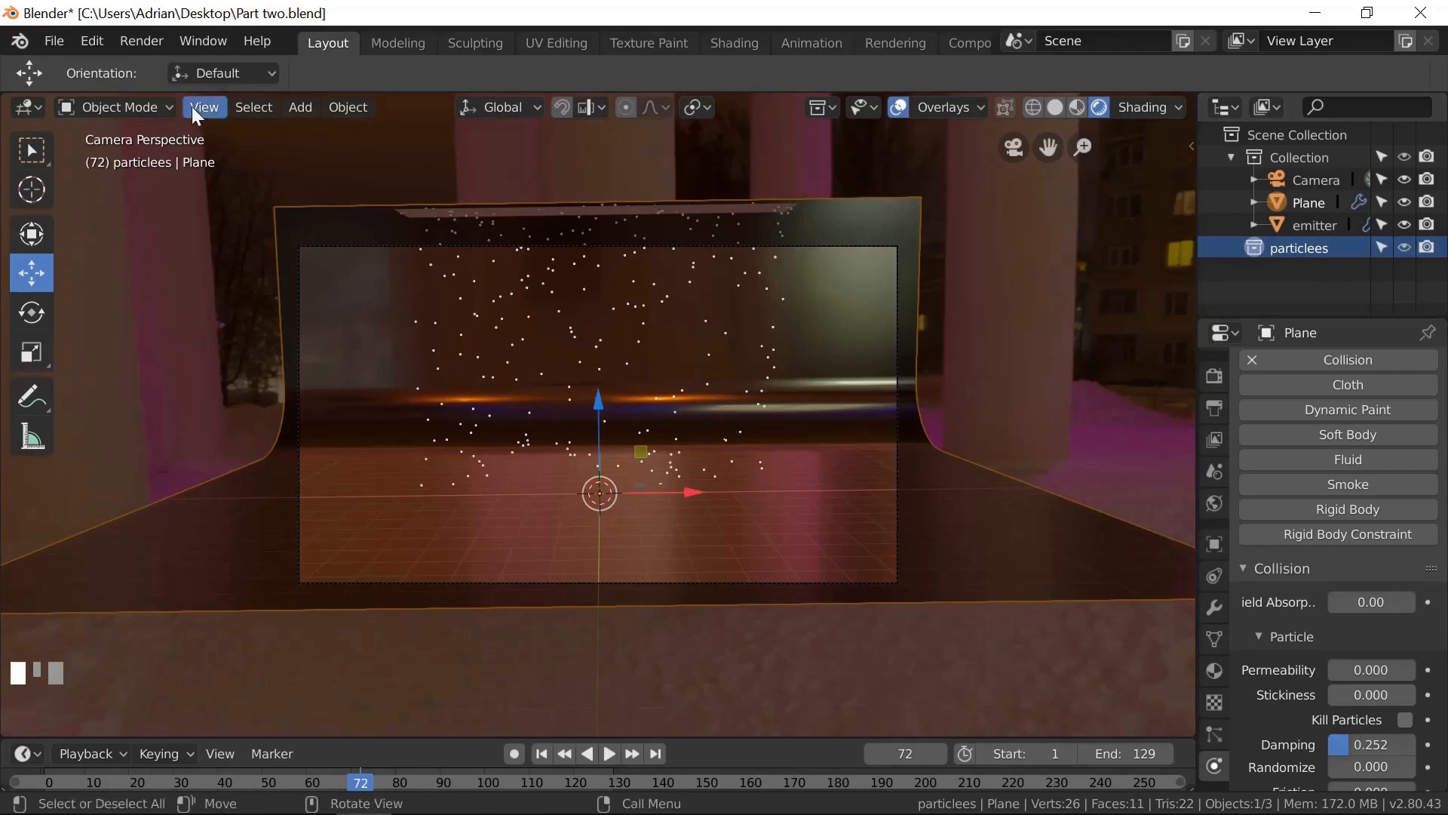
- Add a 2 m cube mesh to the particlees collection at the world origin and deselect it
click(301, 106)
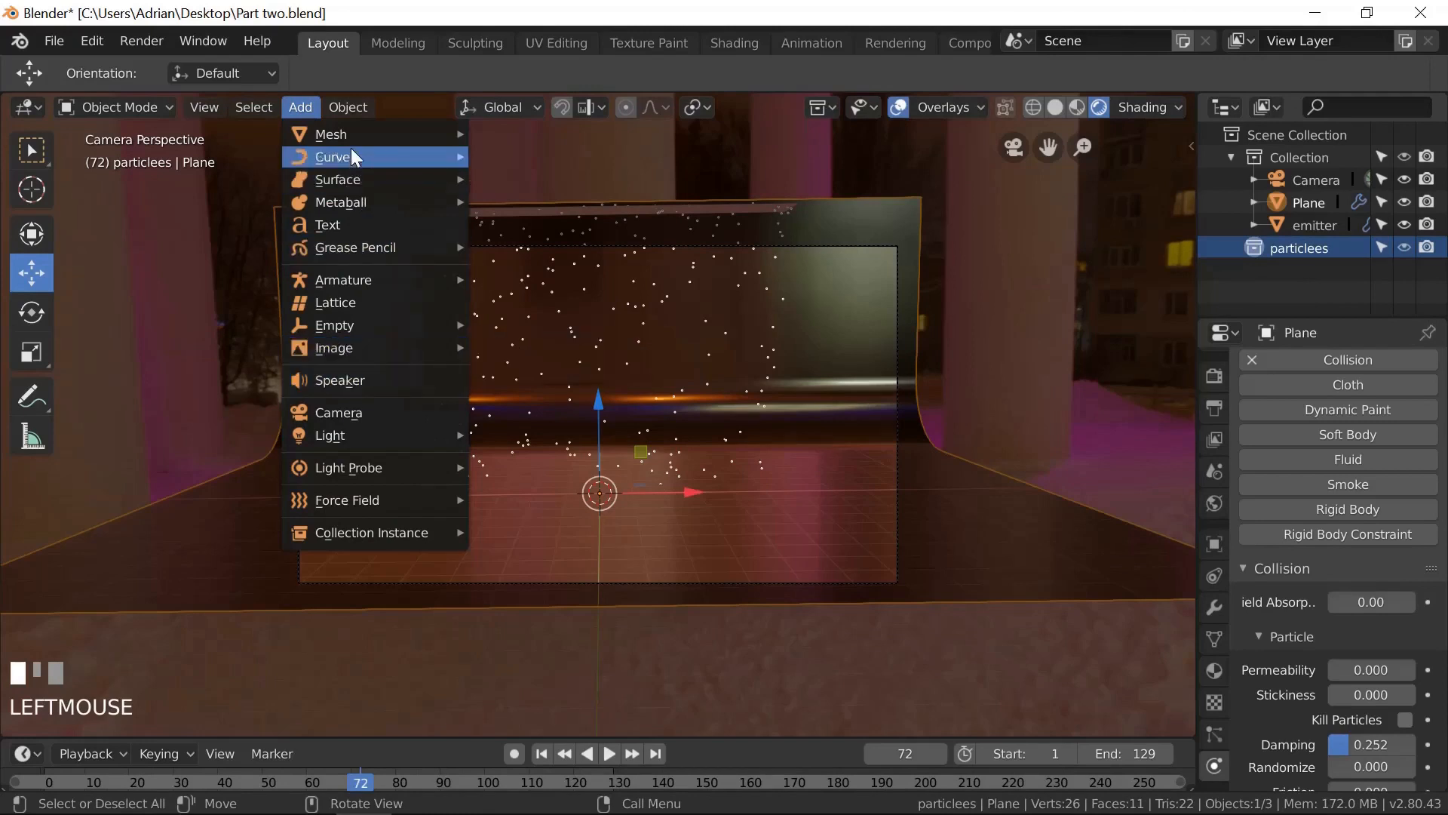
mouse_move(354, 134)
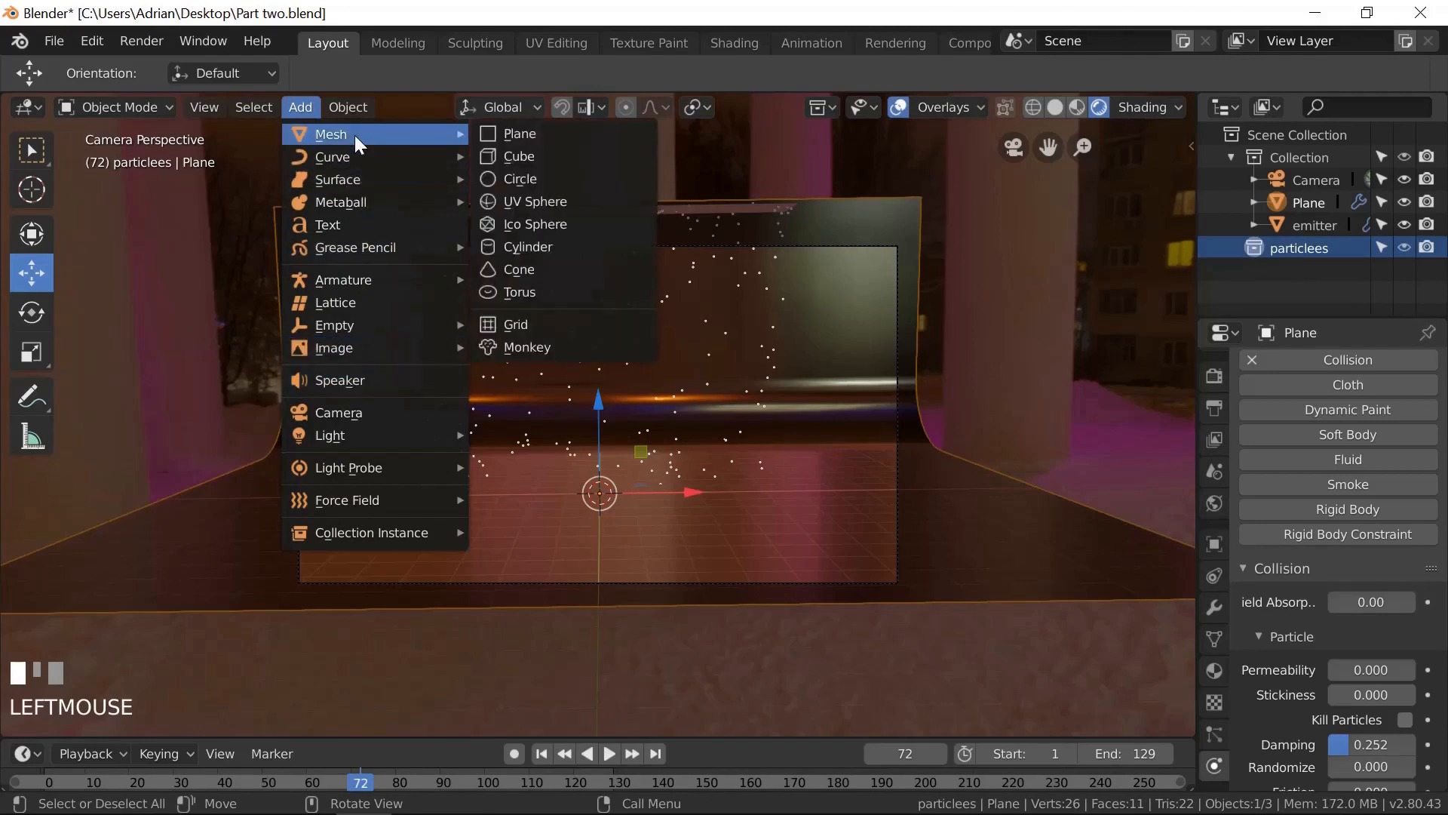
click(515, 157)
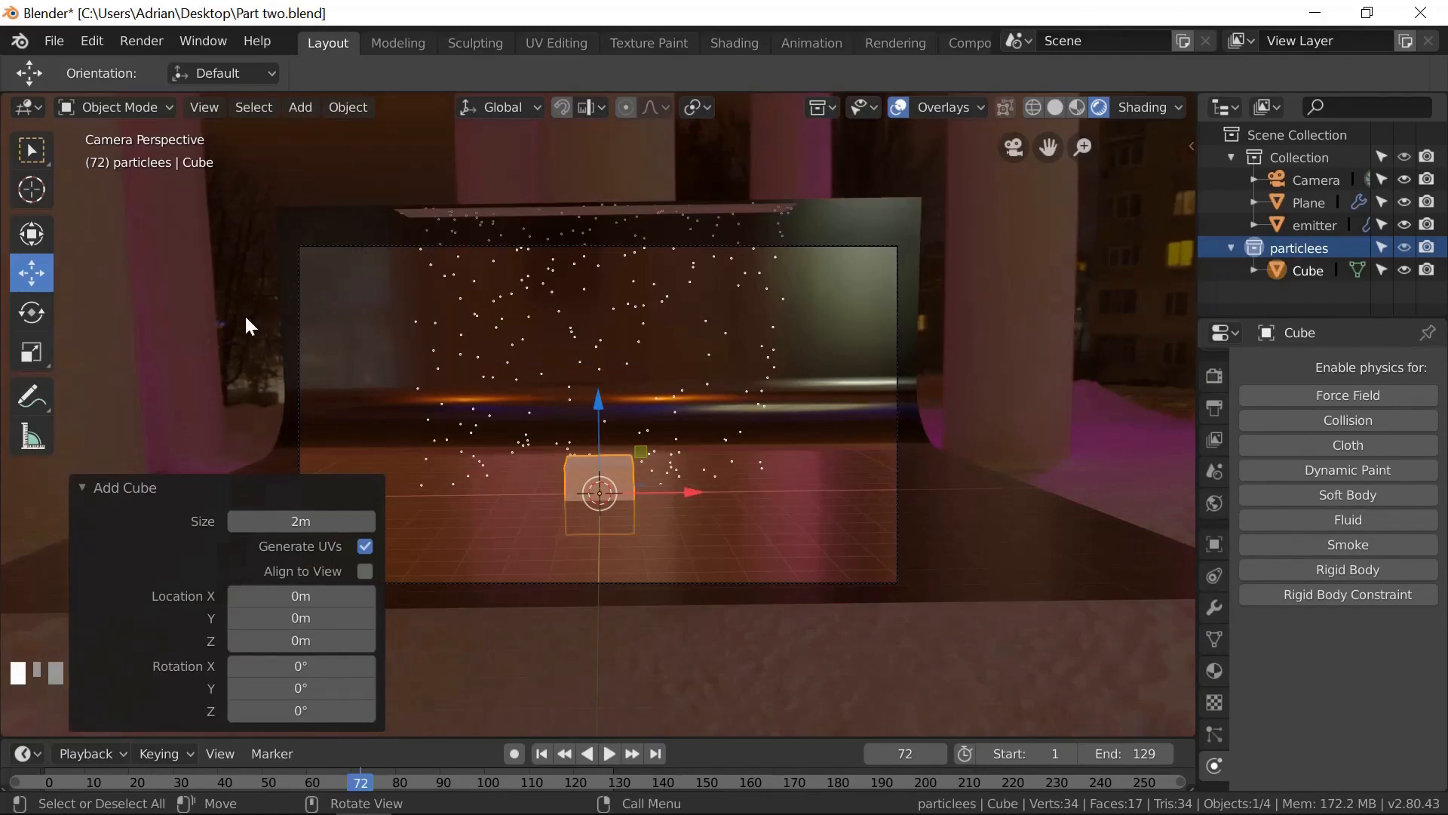
click(173, 383)
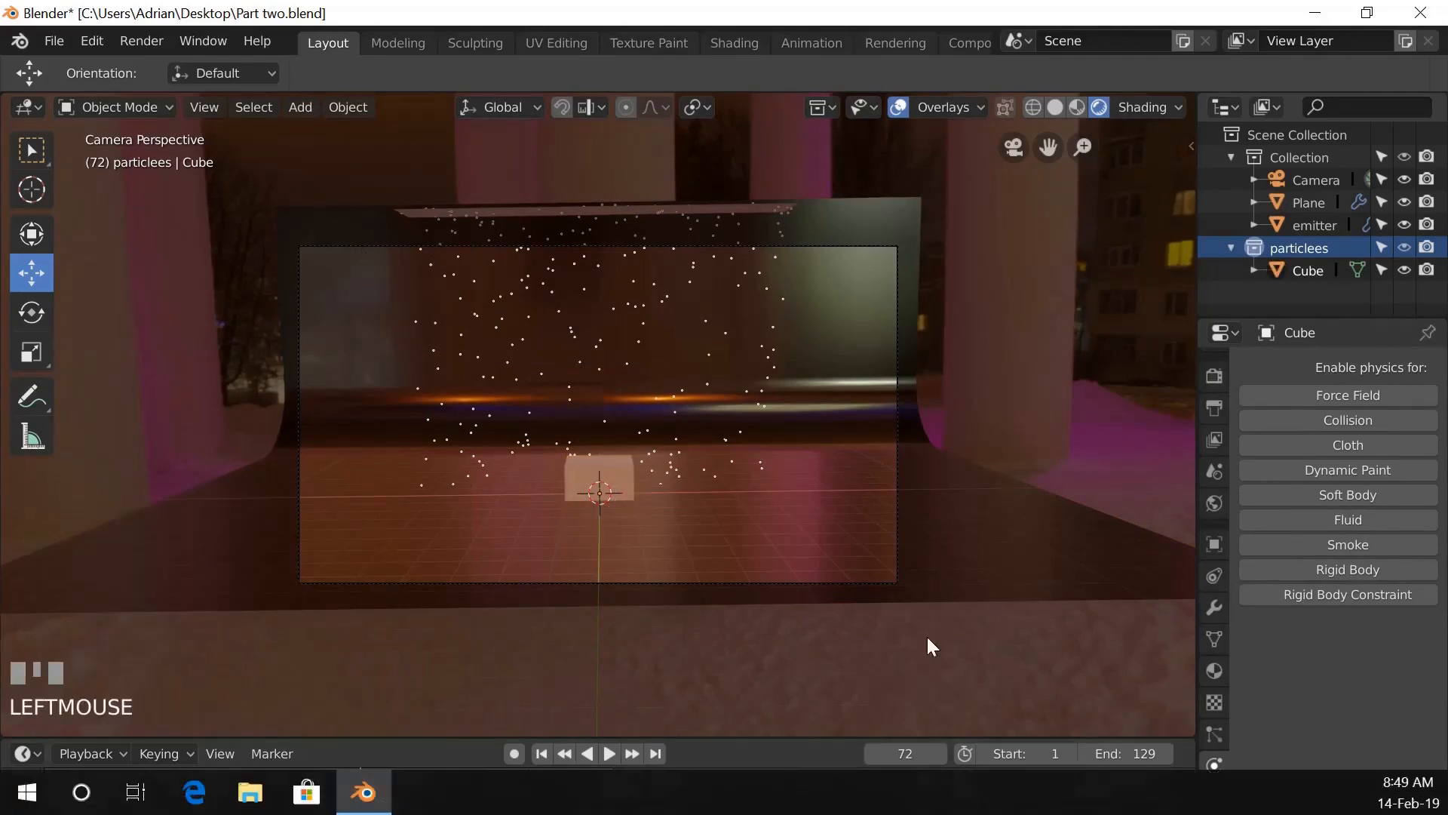
- Switch the viewport to Solid shading and move the cube up along Z by about 3.2 m
click(1060, 106)
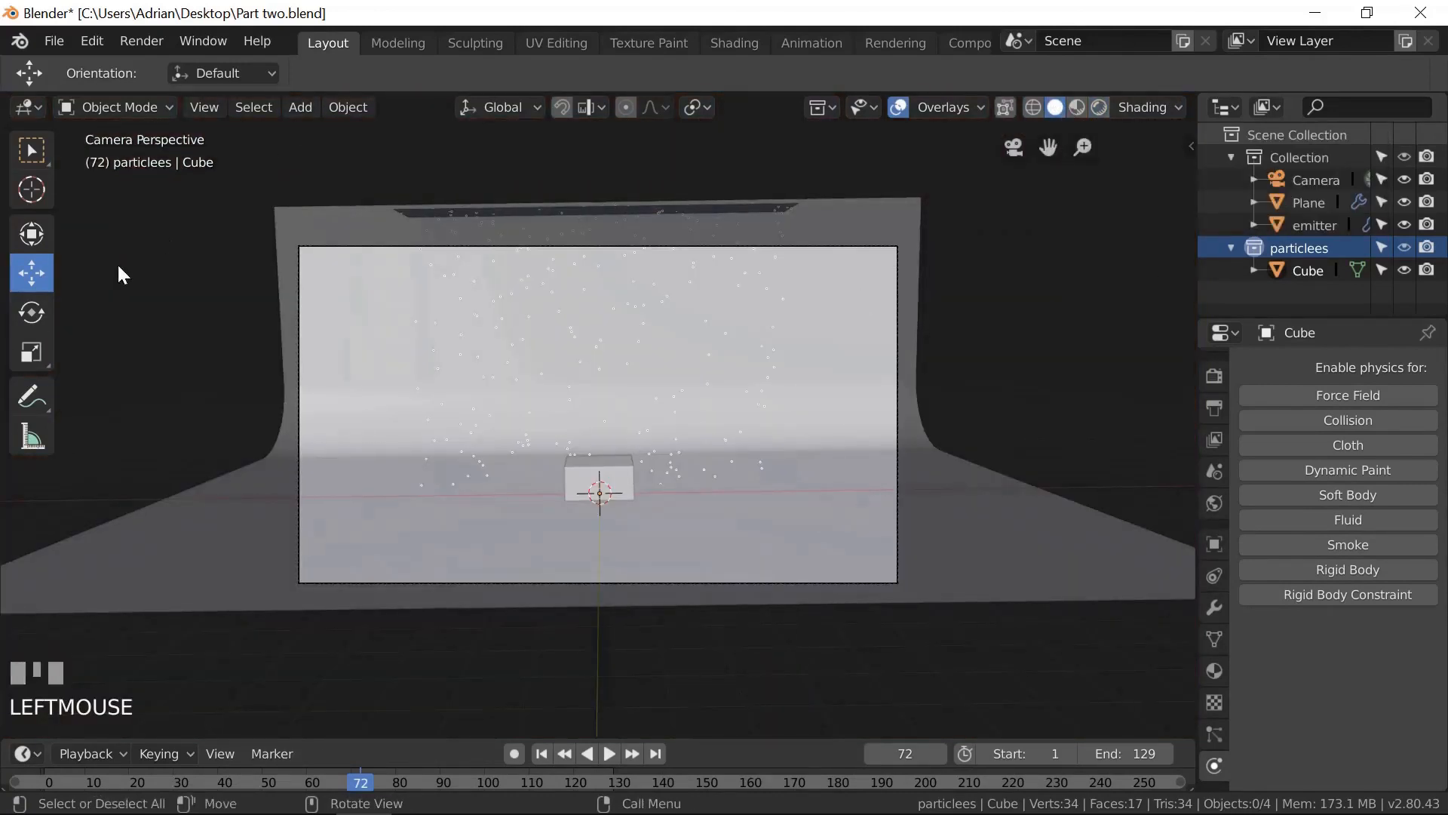
click(34, 276)
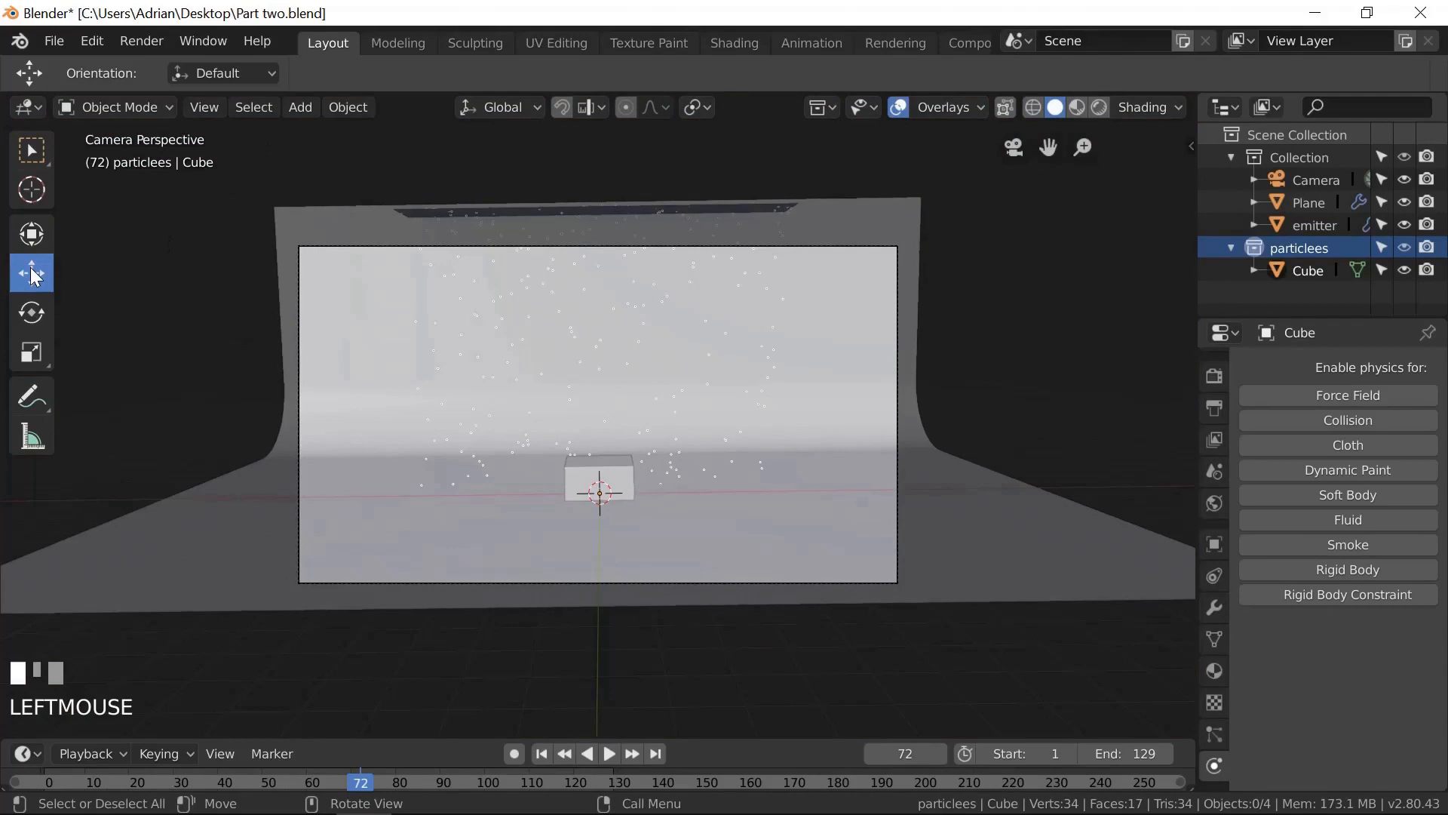
click(622, 475)
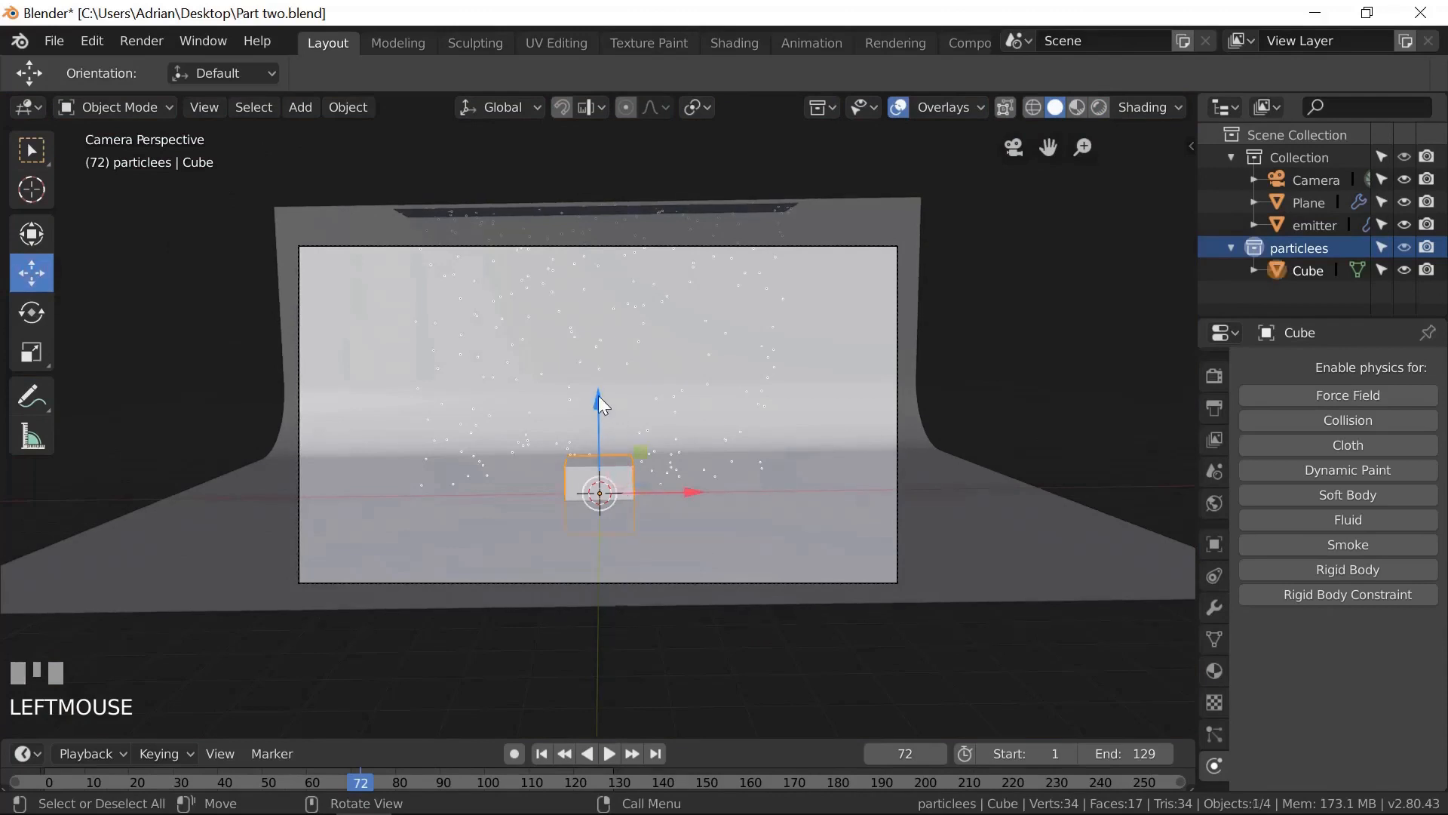
drag(599, 396, 614, 302)
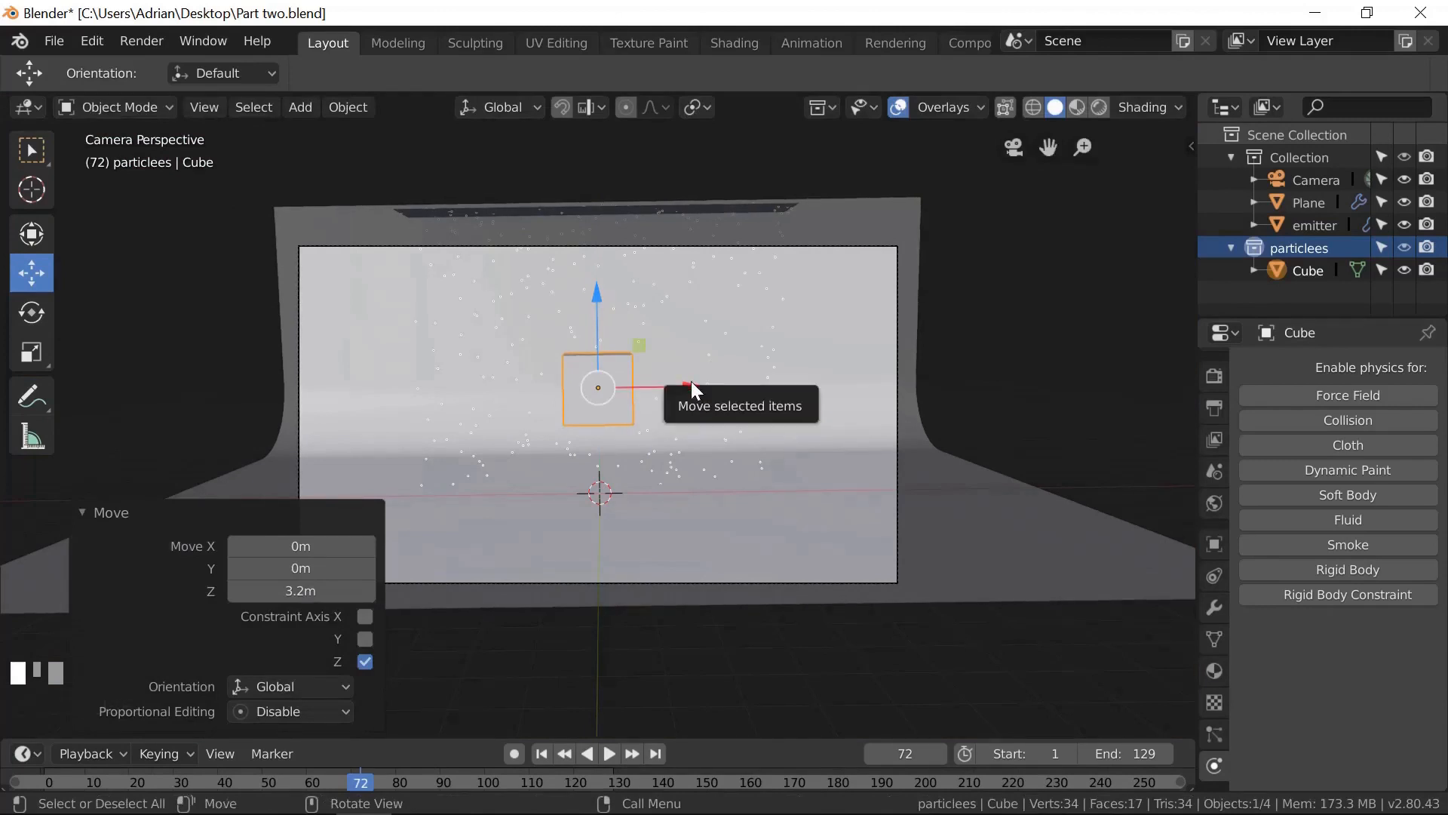
- Move the cube about 12.3 m along X so it sits beside the backdrop, and enter Edit Mode on it
drag(691, 382, 1106, 405)
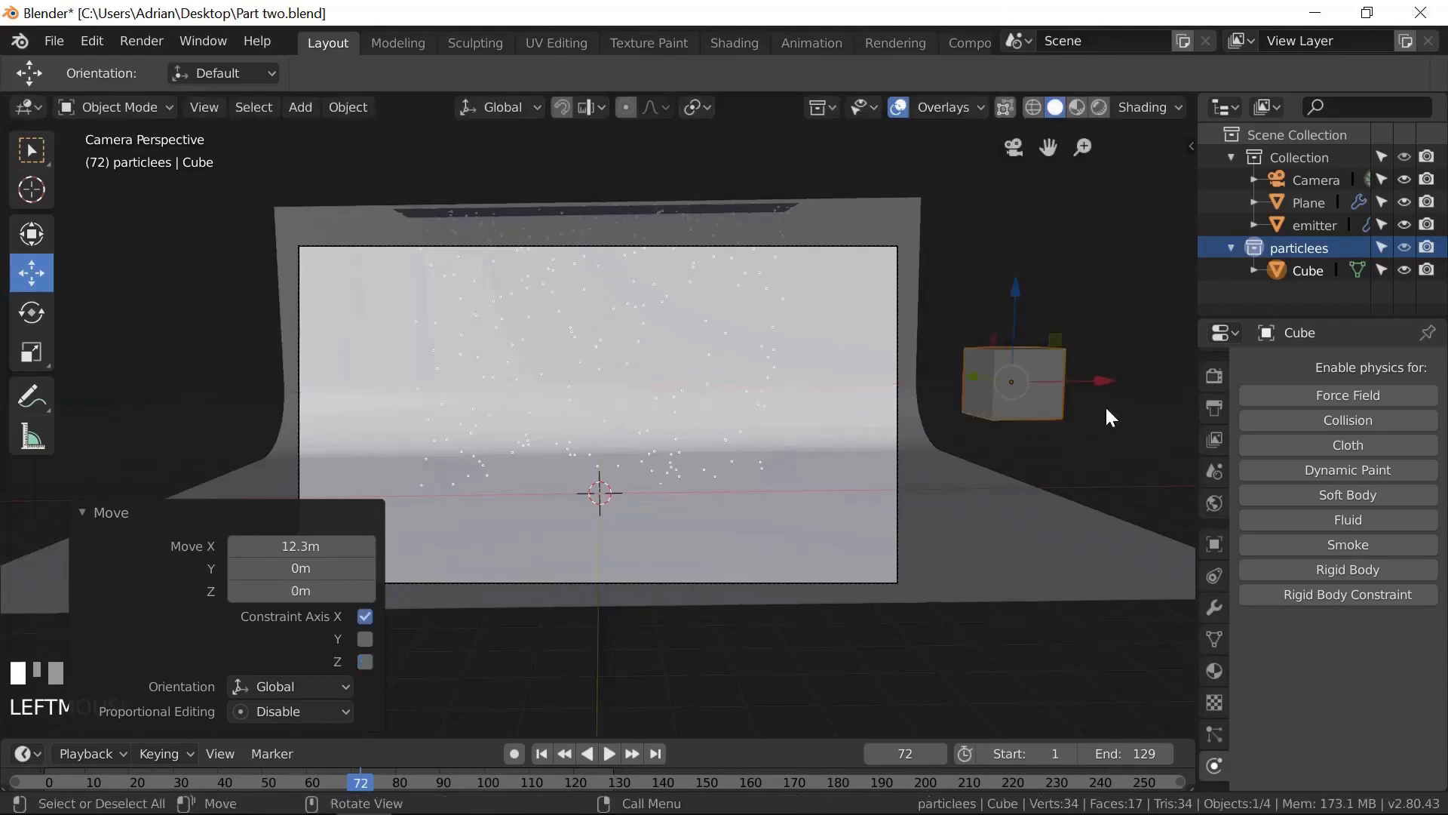
middle_drag(1105, 405, 1102, 415)
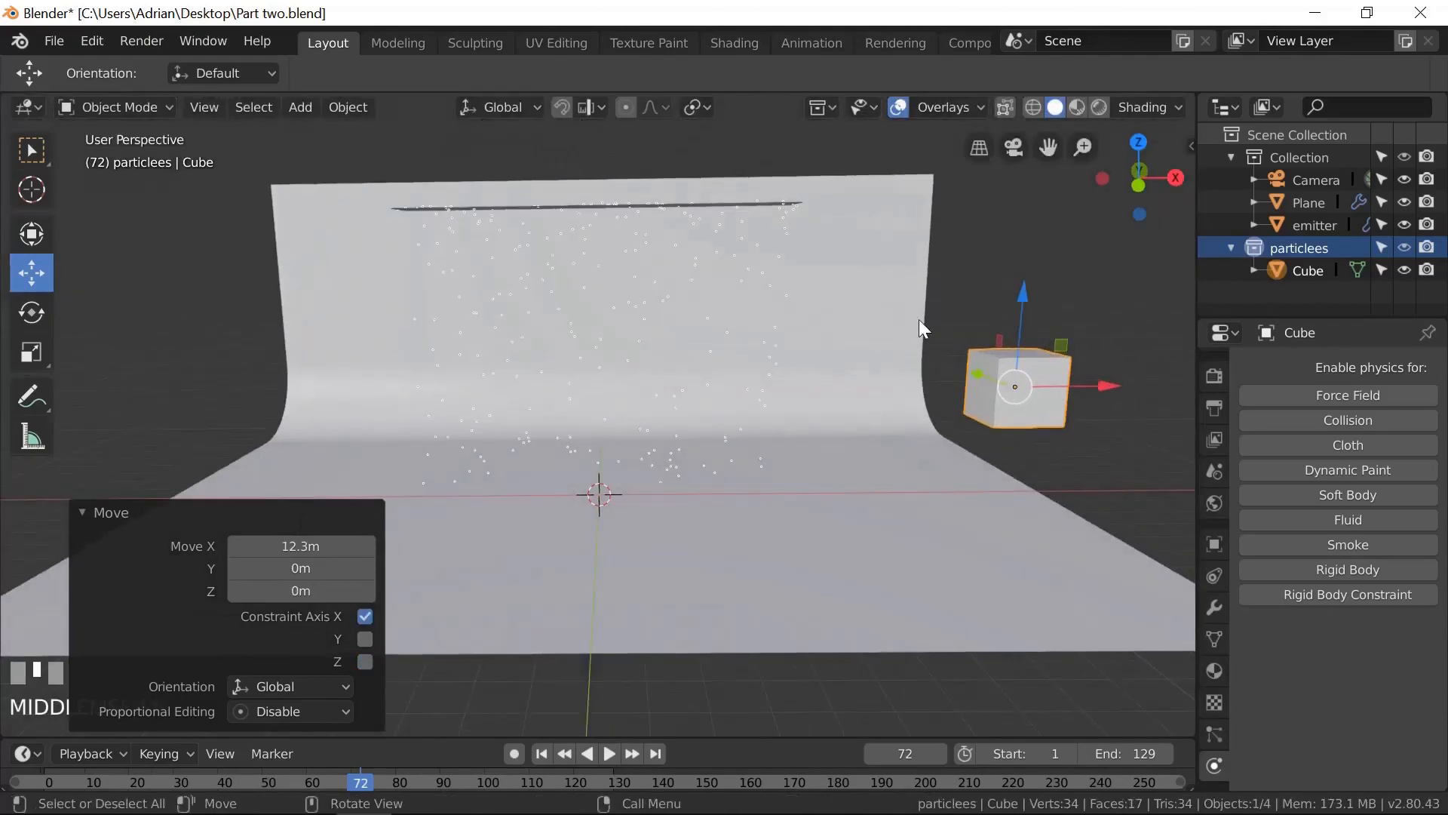
click(166, 102)
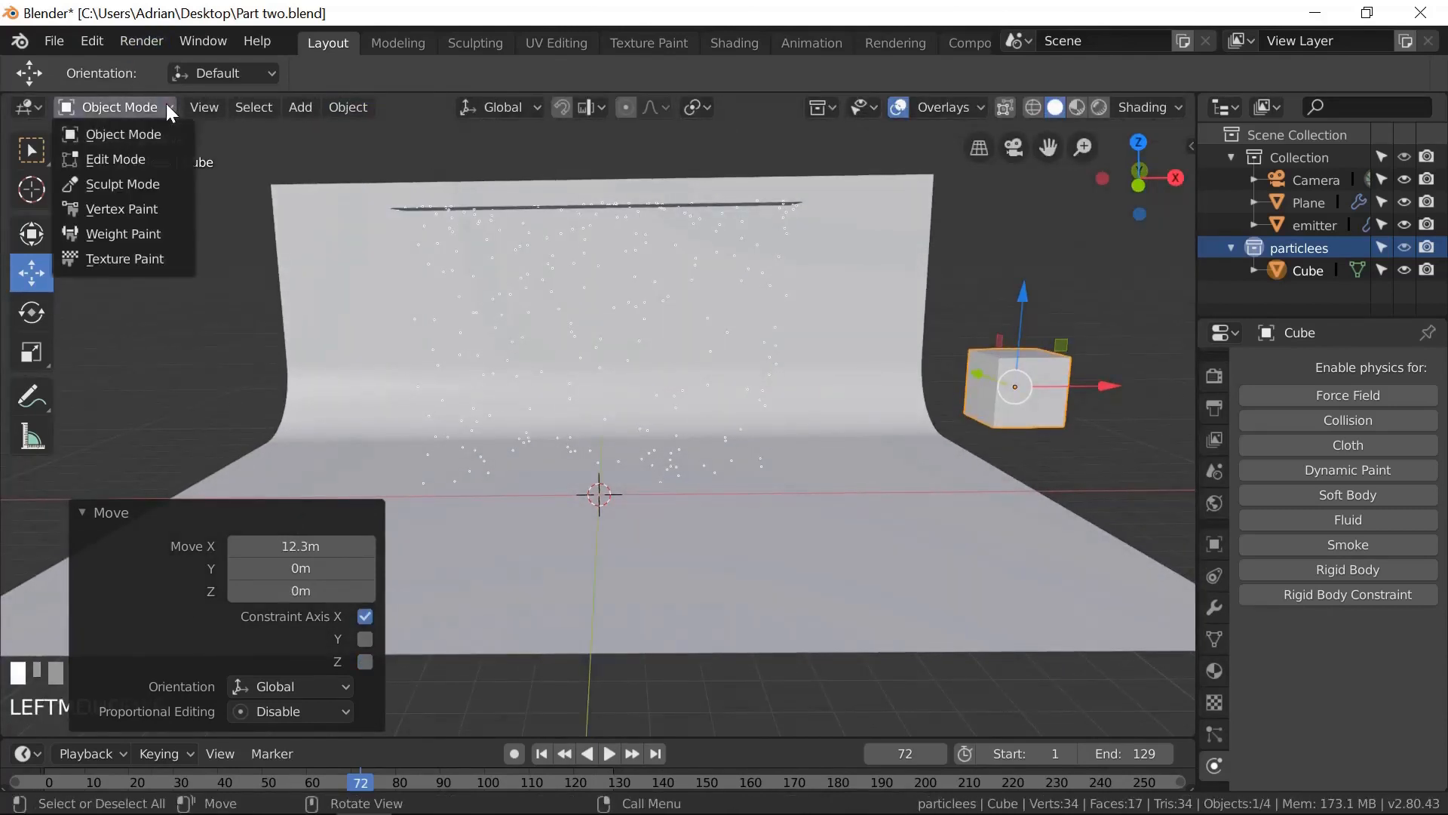
click(129, 158)
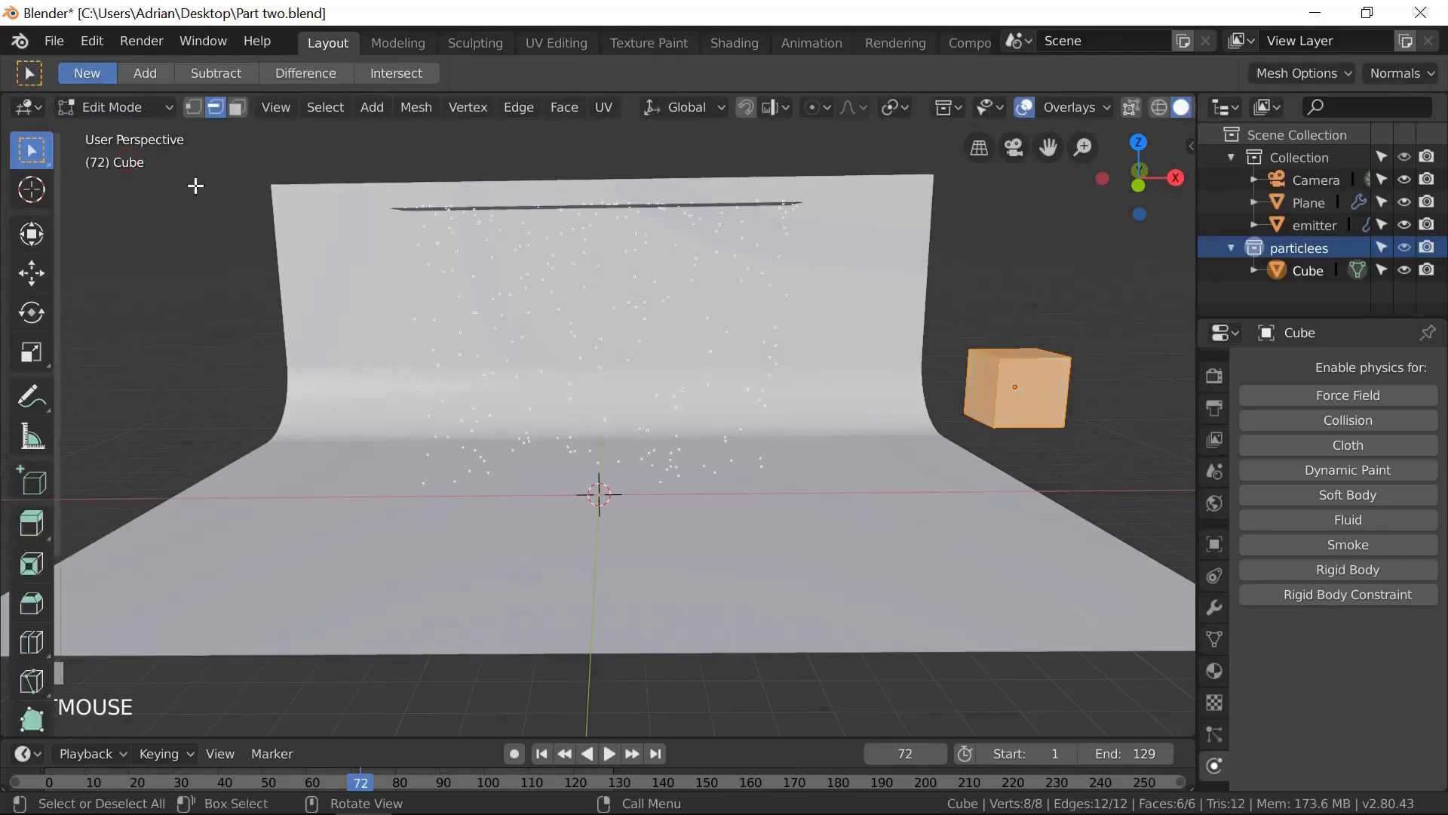
- Add a single horizontal loop cut around the middle of the cube with a slide factor of 0
click(1110, 455)
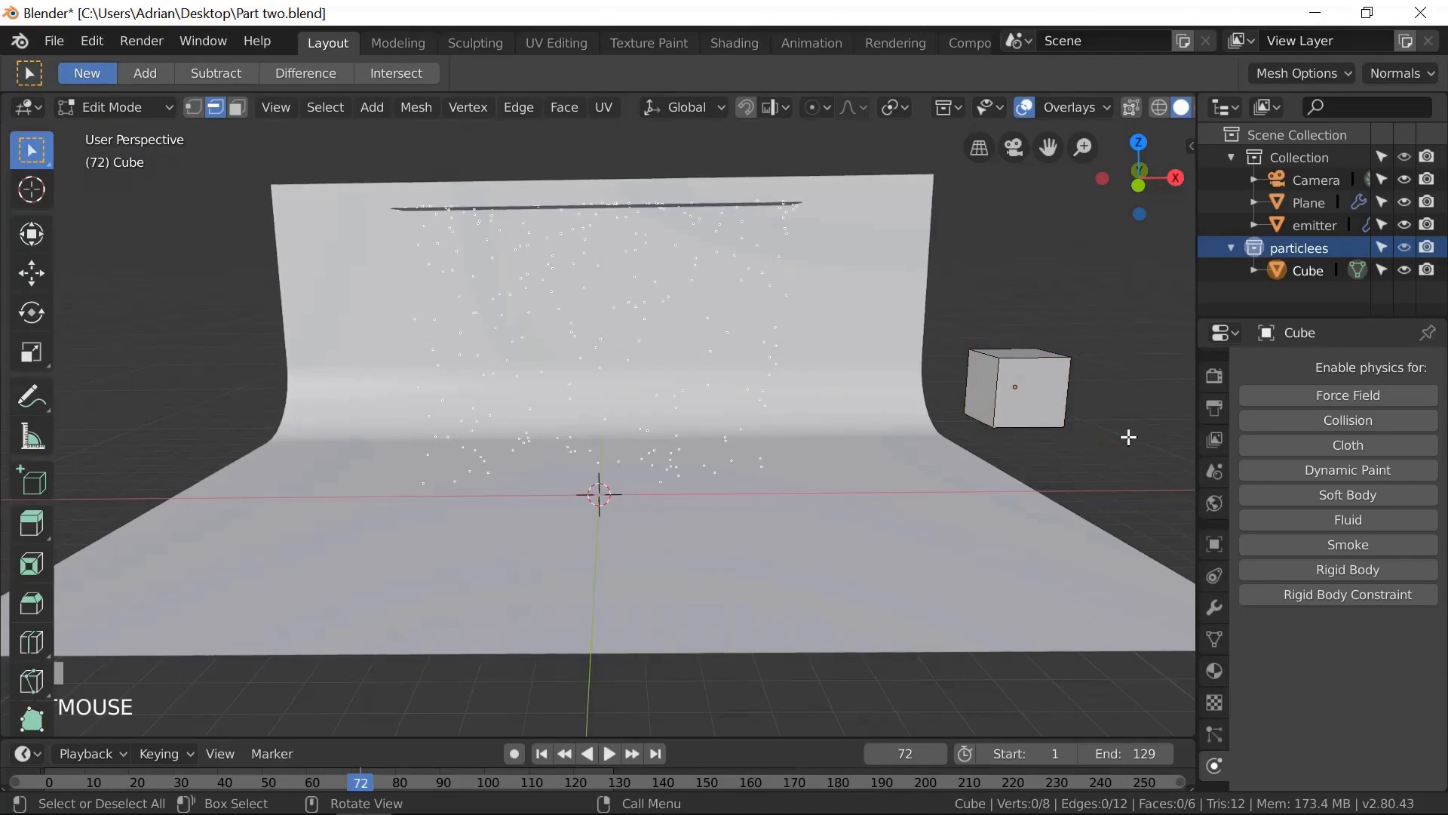
key(a)
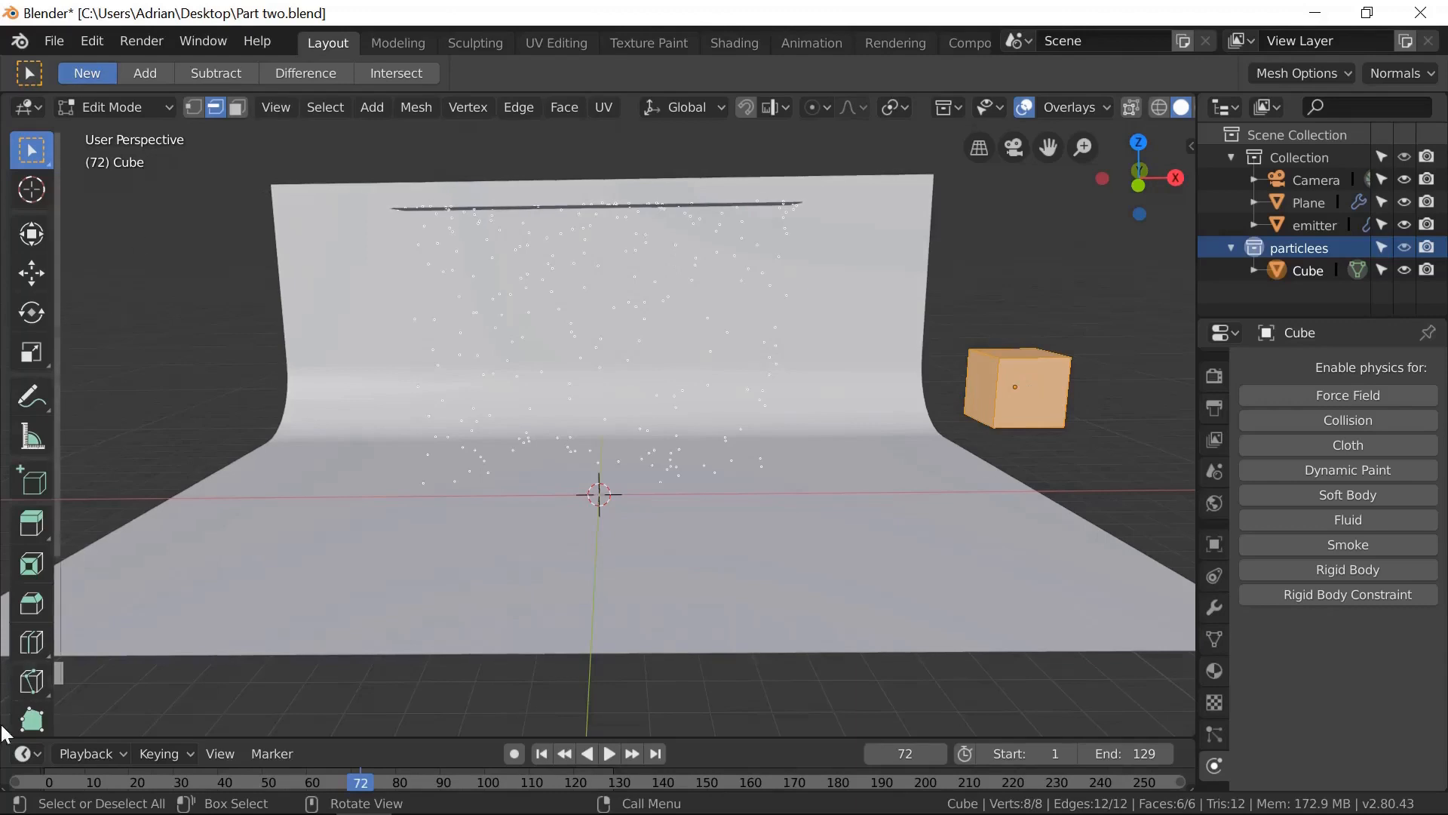
click(30, 644)
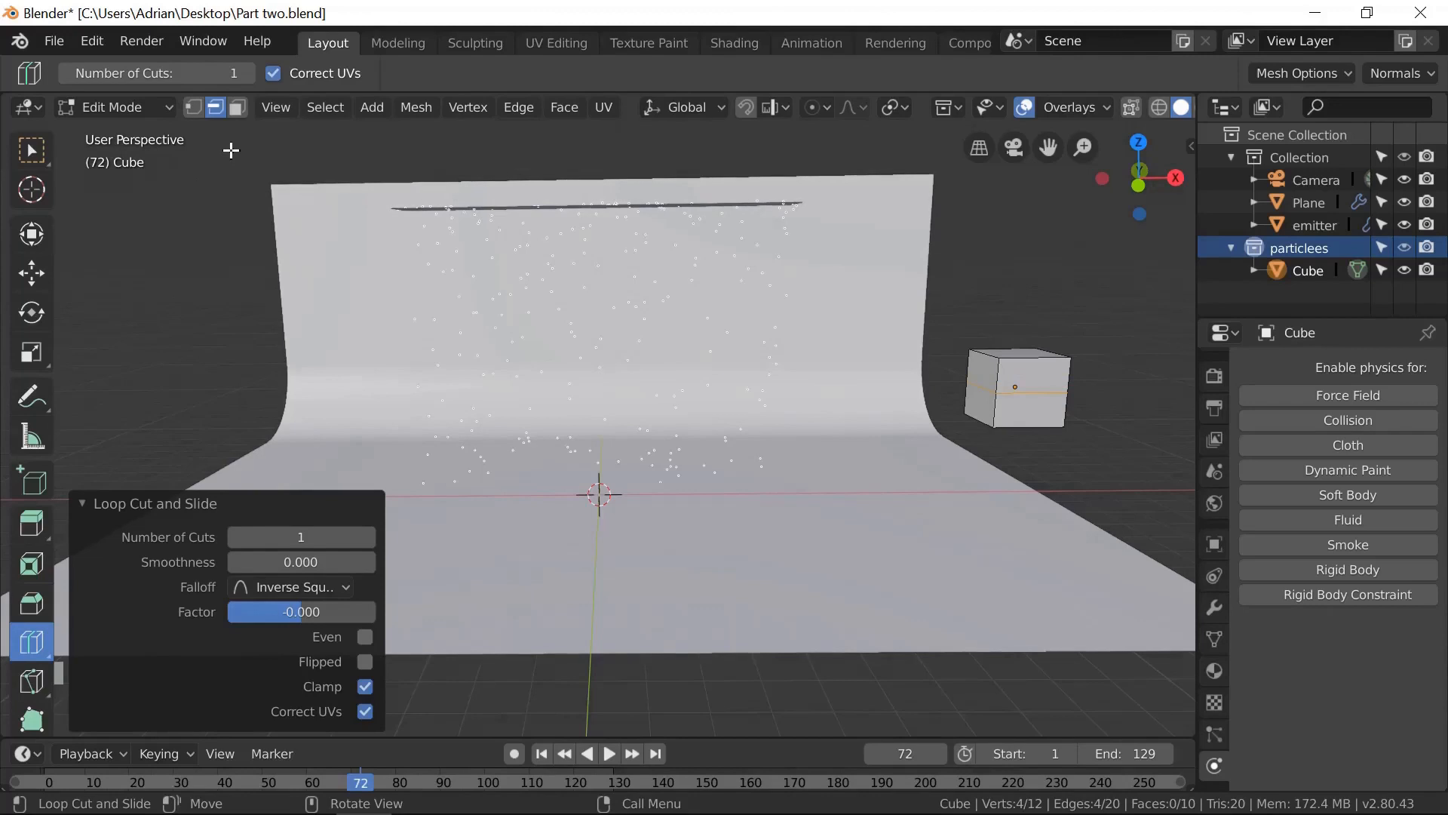
- With X-ray on and vertex selection active, merge the cube's four top vertices at their center and deselect the result
click(1133, 109)
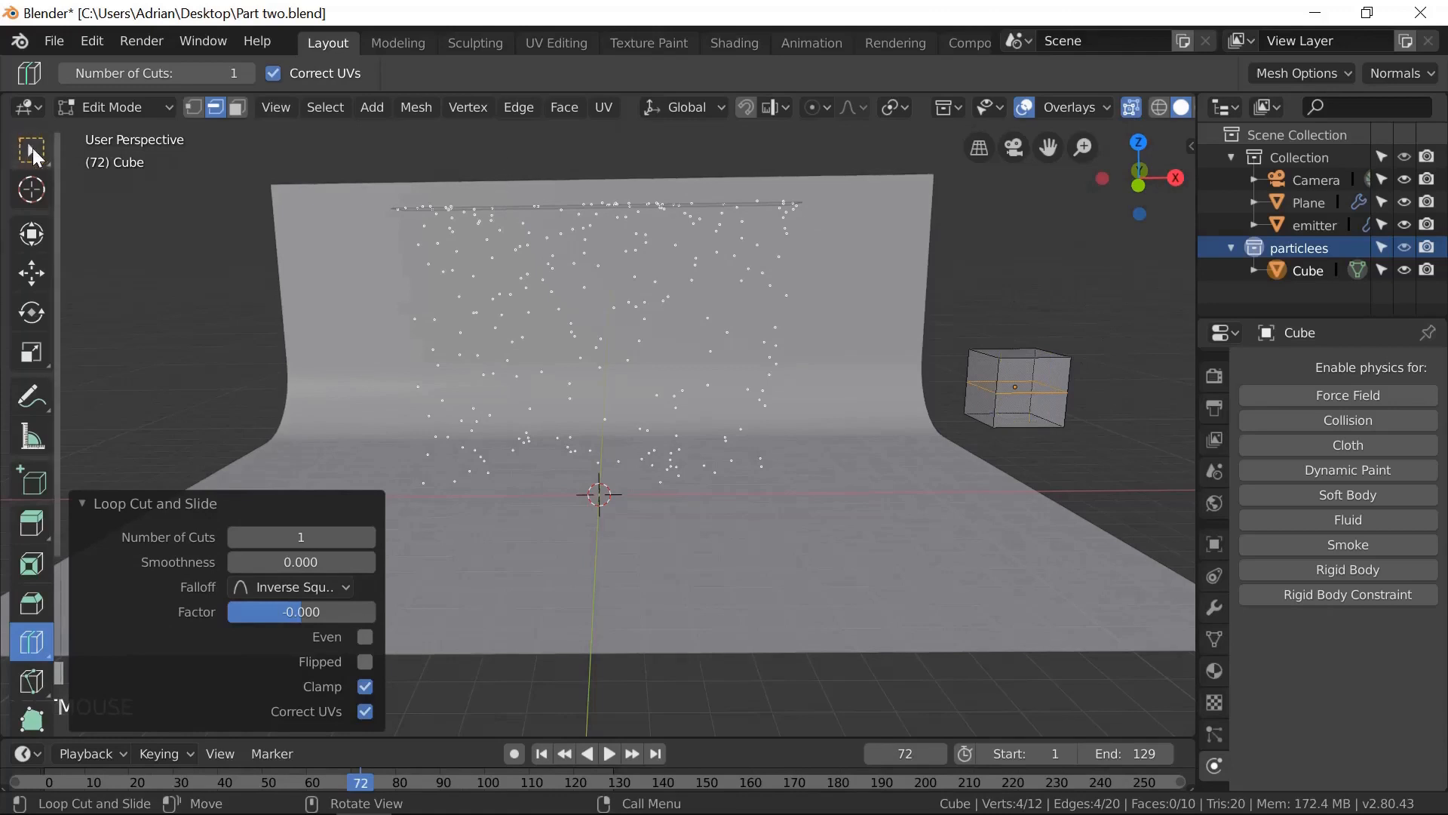
click(33, 154)
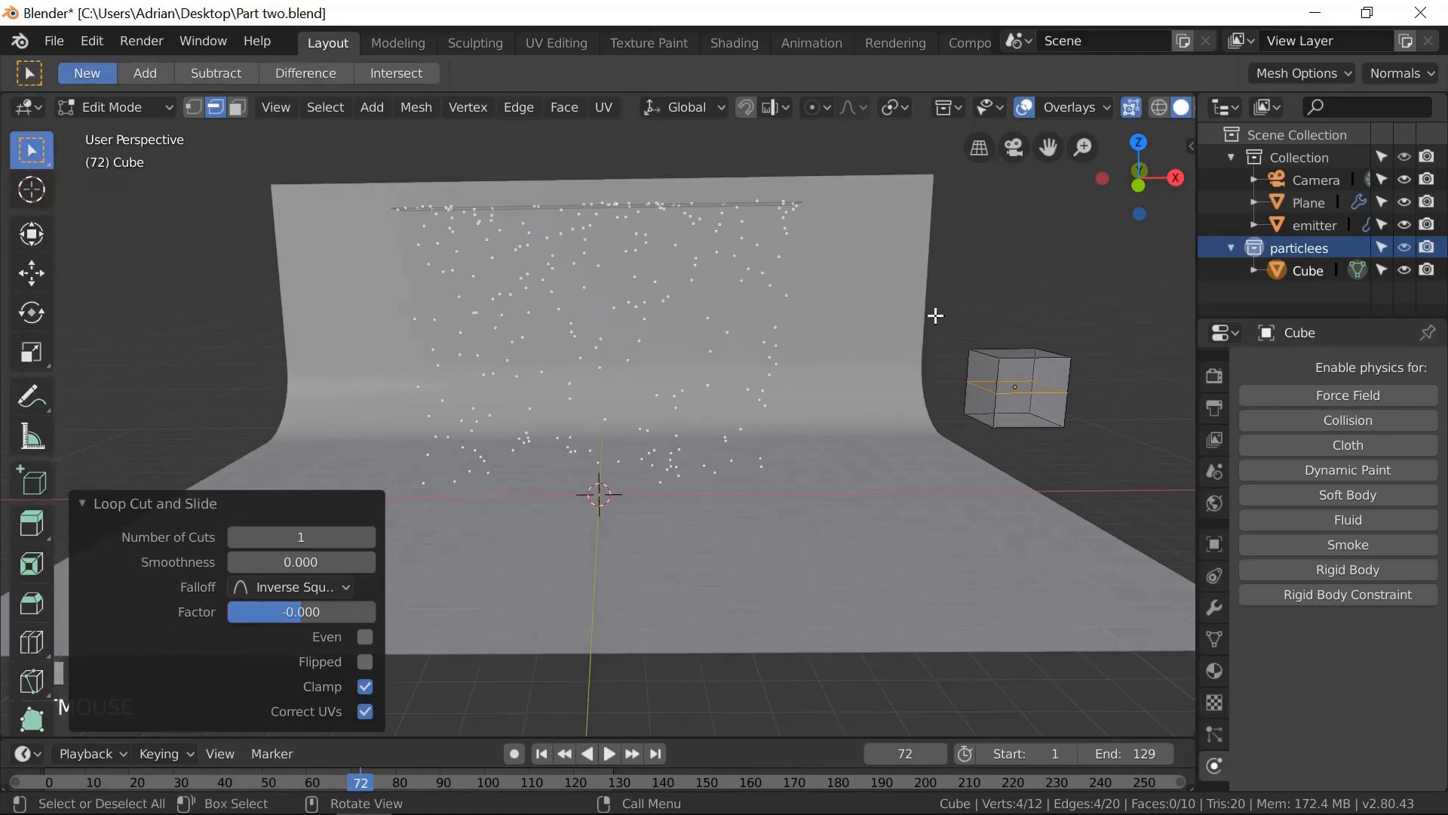
click(193, 107)
drag(936, 313, 1106, 368)
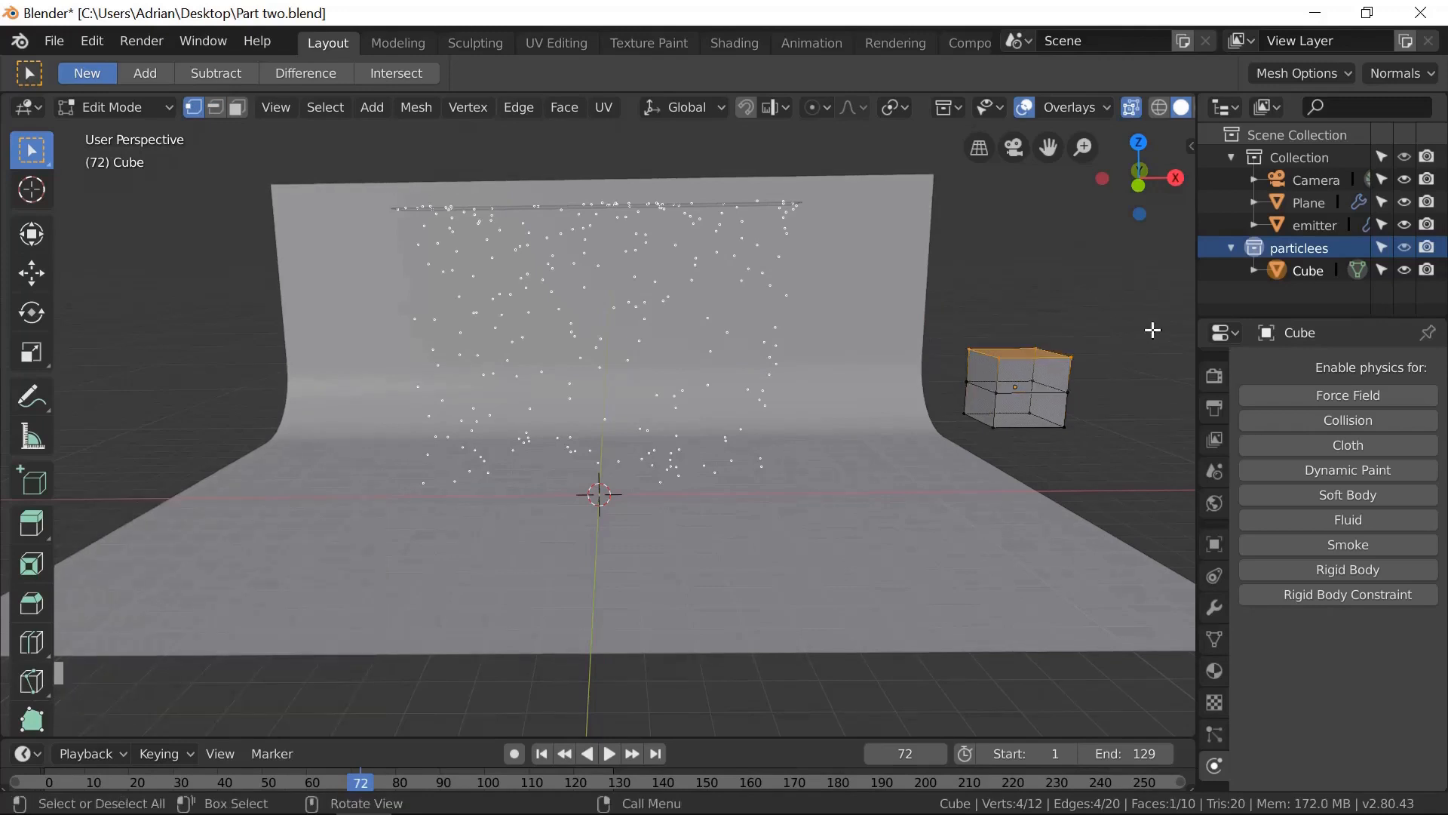
key(alt+m)
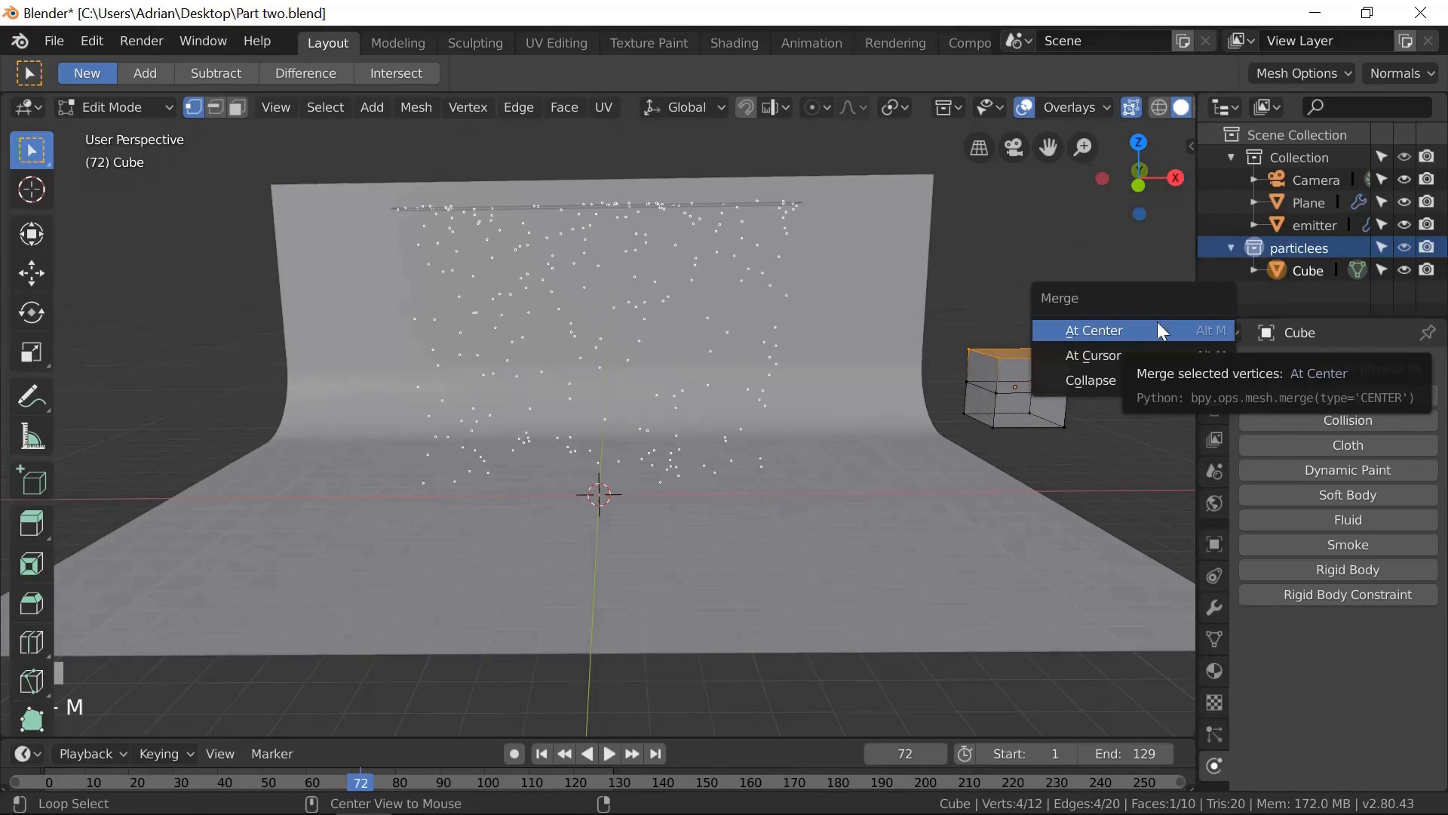
click(1154, 329)
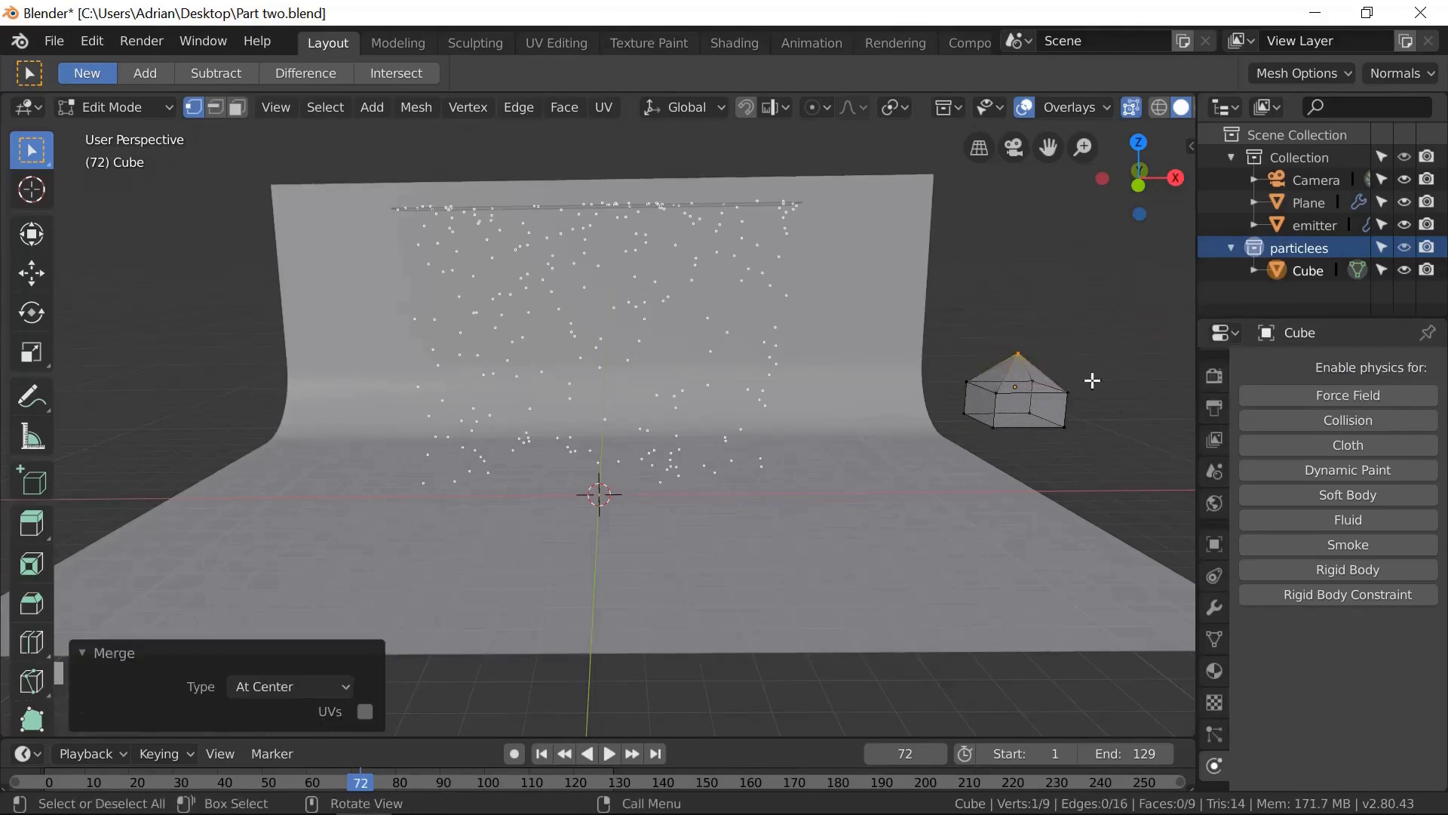
click(1122, 371)
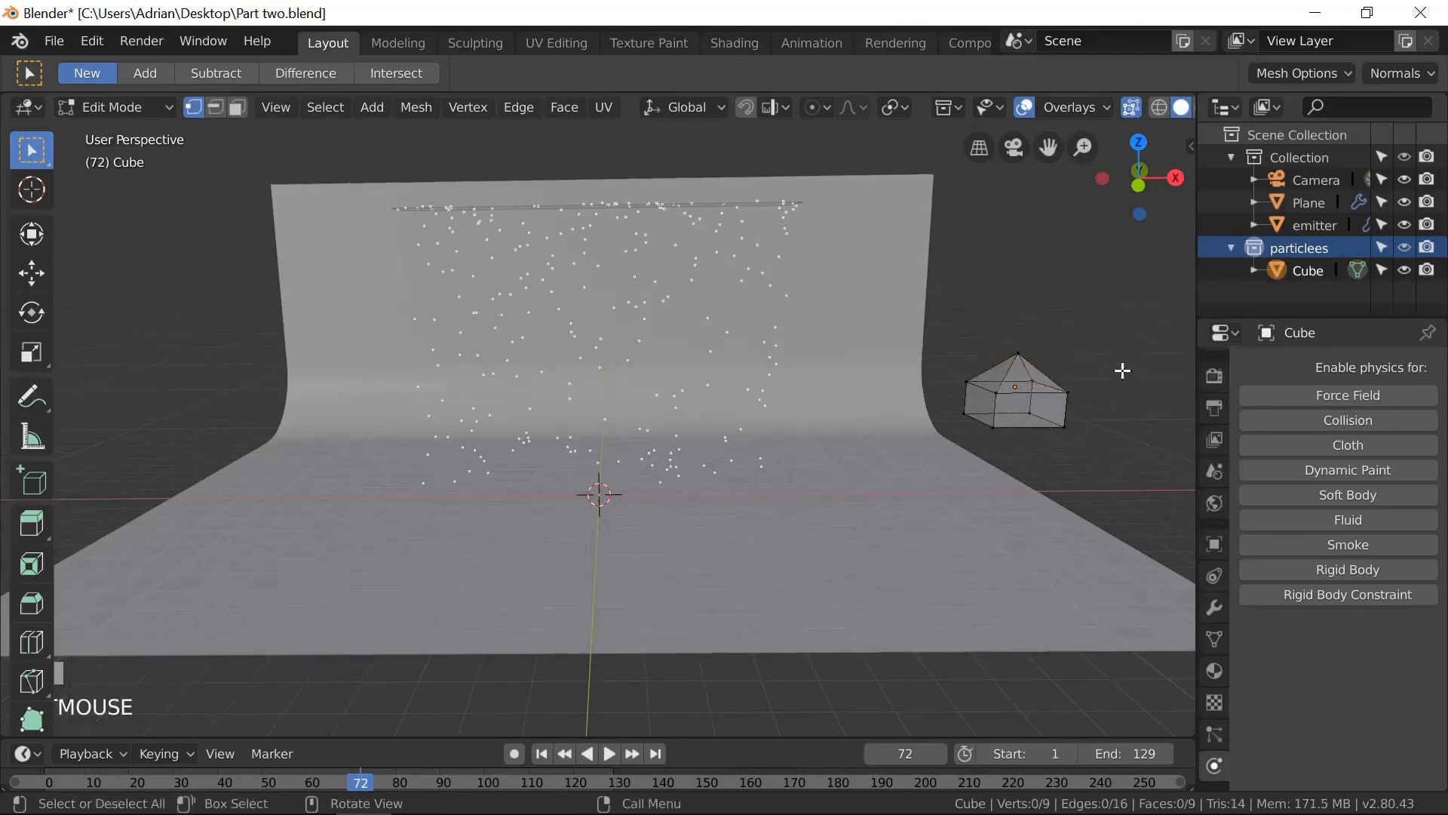
- Merge the four bottom vertices at their center to complete the diamond shape, and return to Object Mode
drag(949, 403, 1107, 449)
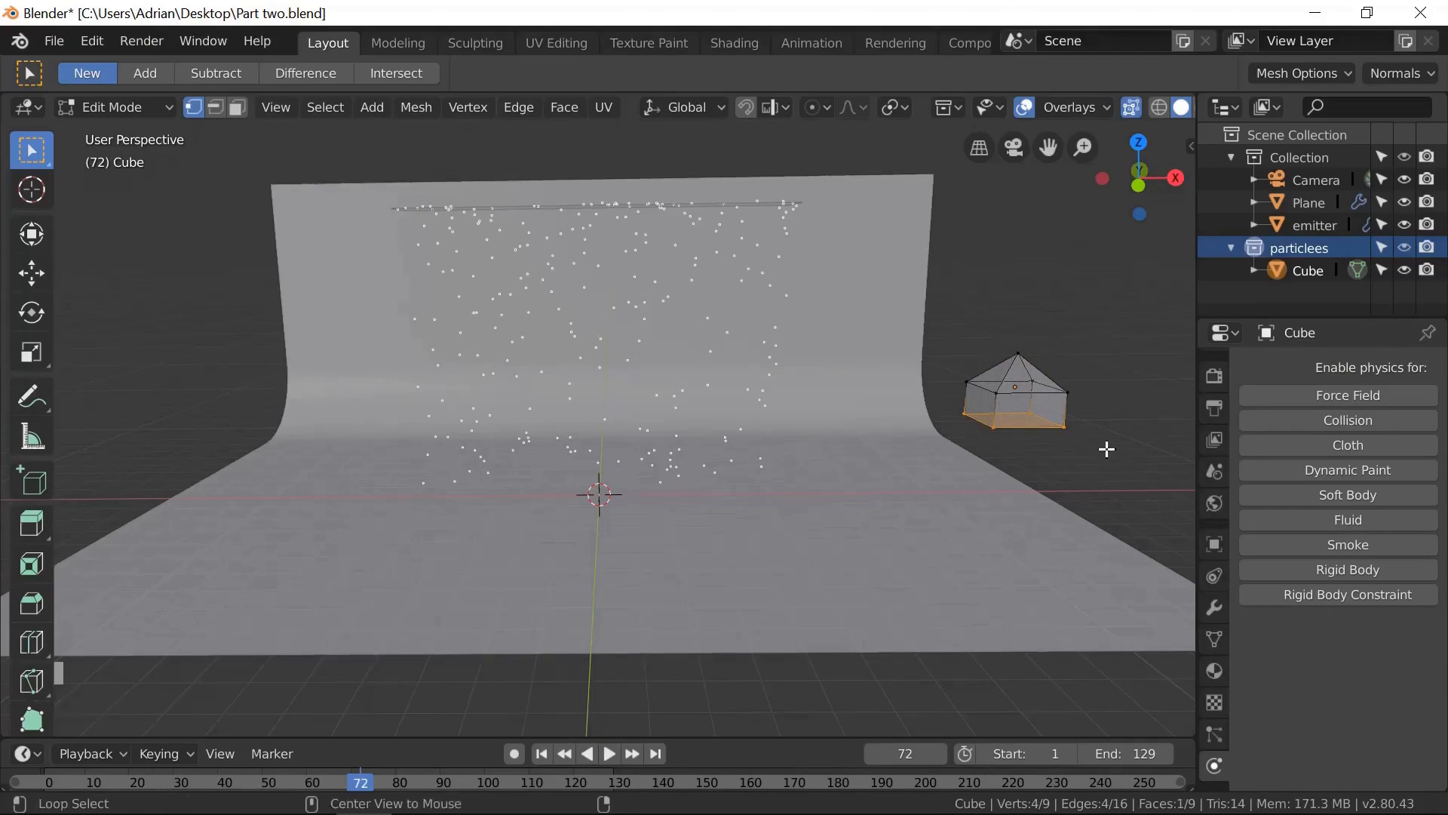
key(alt+m)
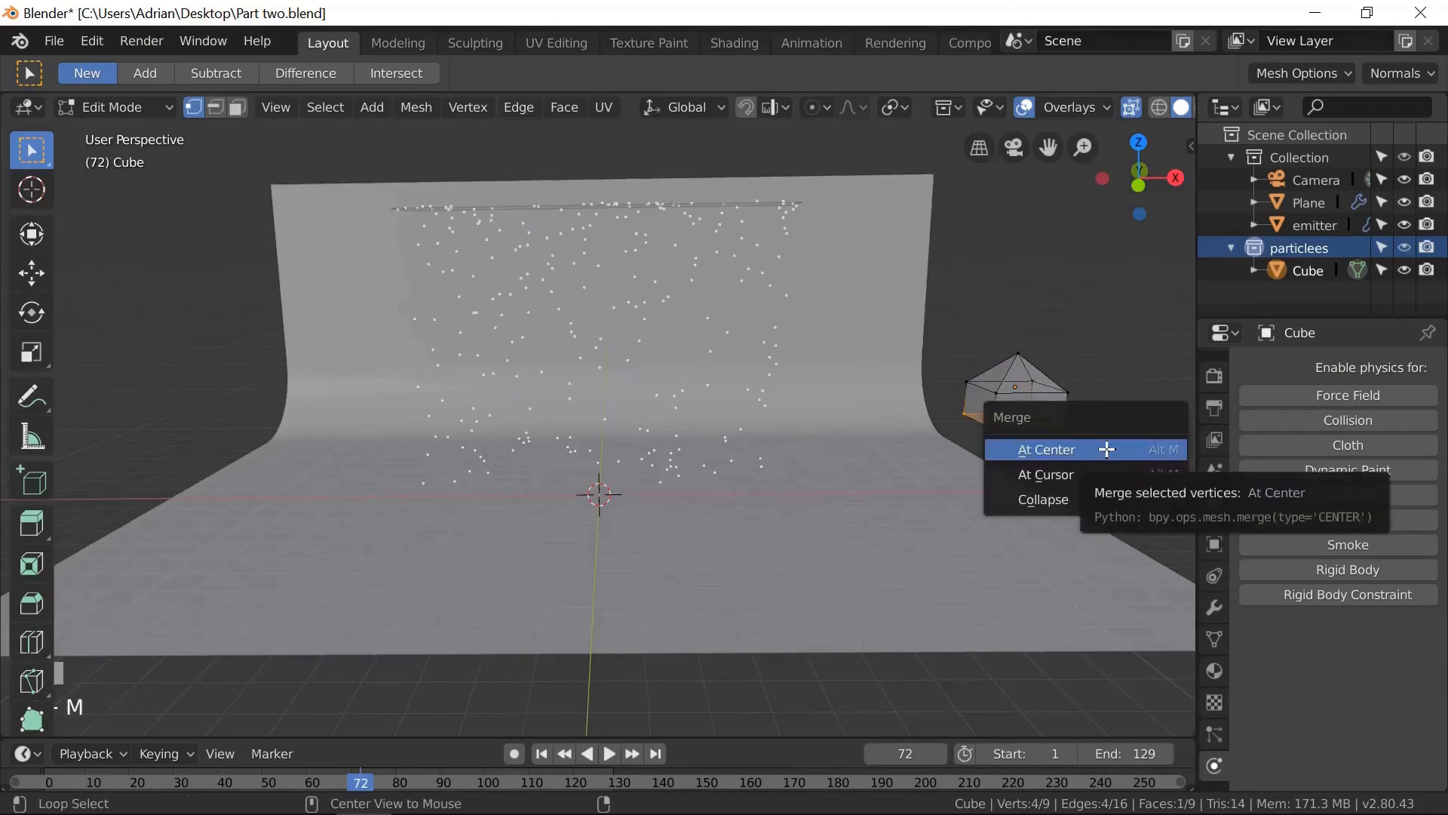
click(1107, 449)
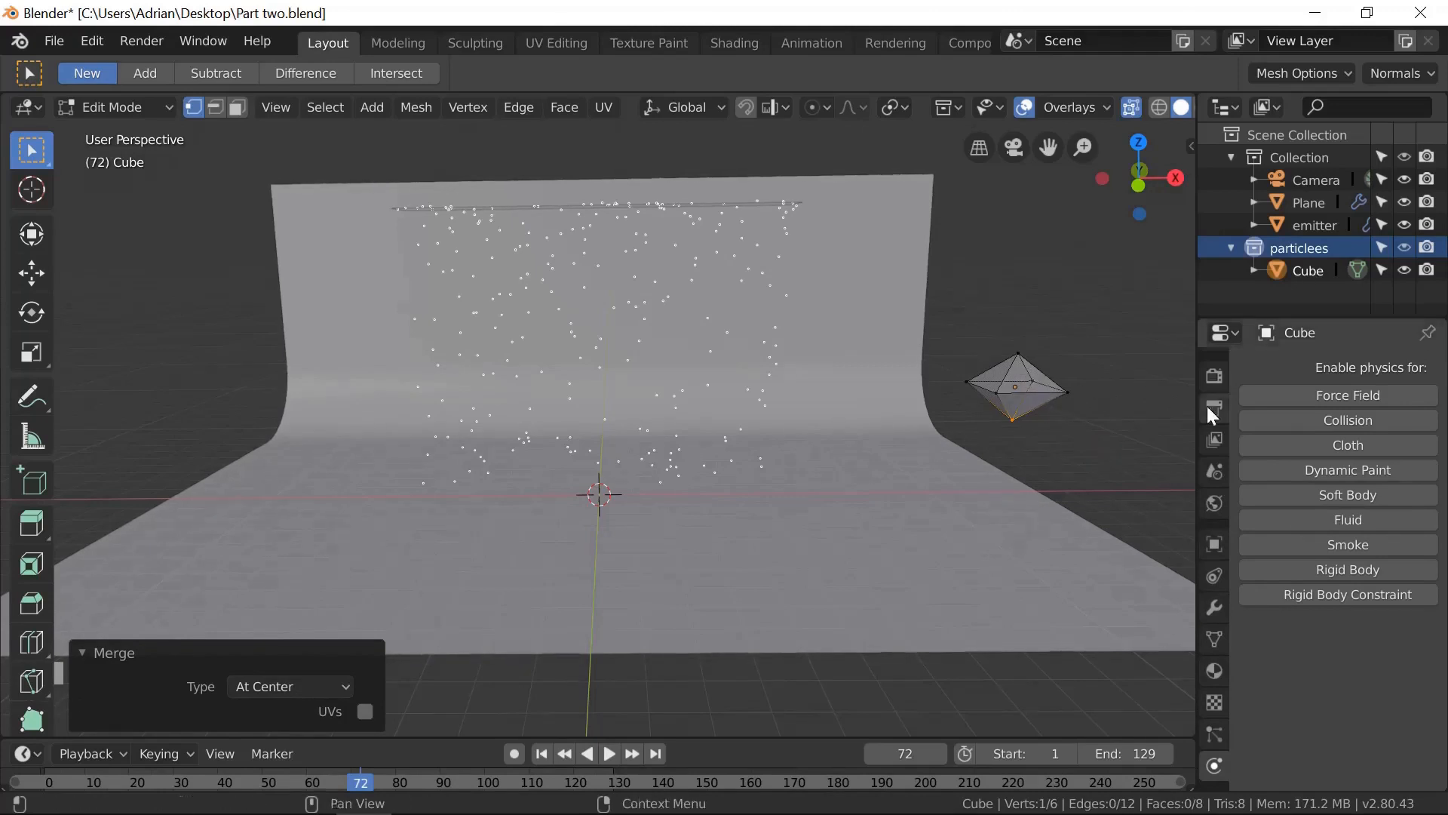
key(Tab)
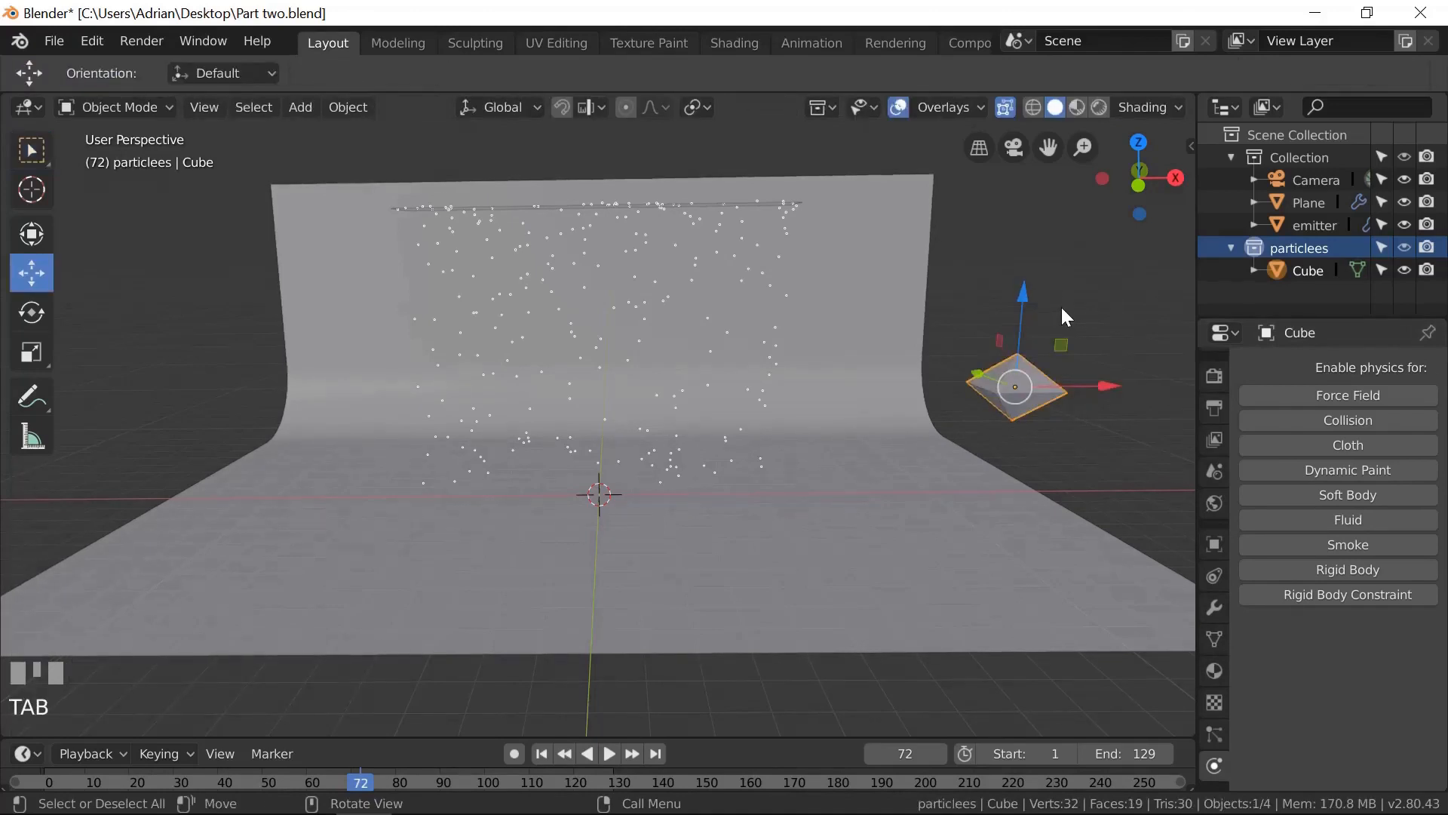
- Duplicate the diamond twice in a vertical stack, offsetting the copies upward by about 2.17 m and 2.71 m in Z
key(shift+d)
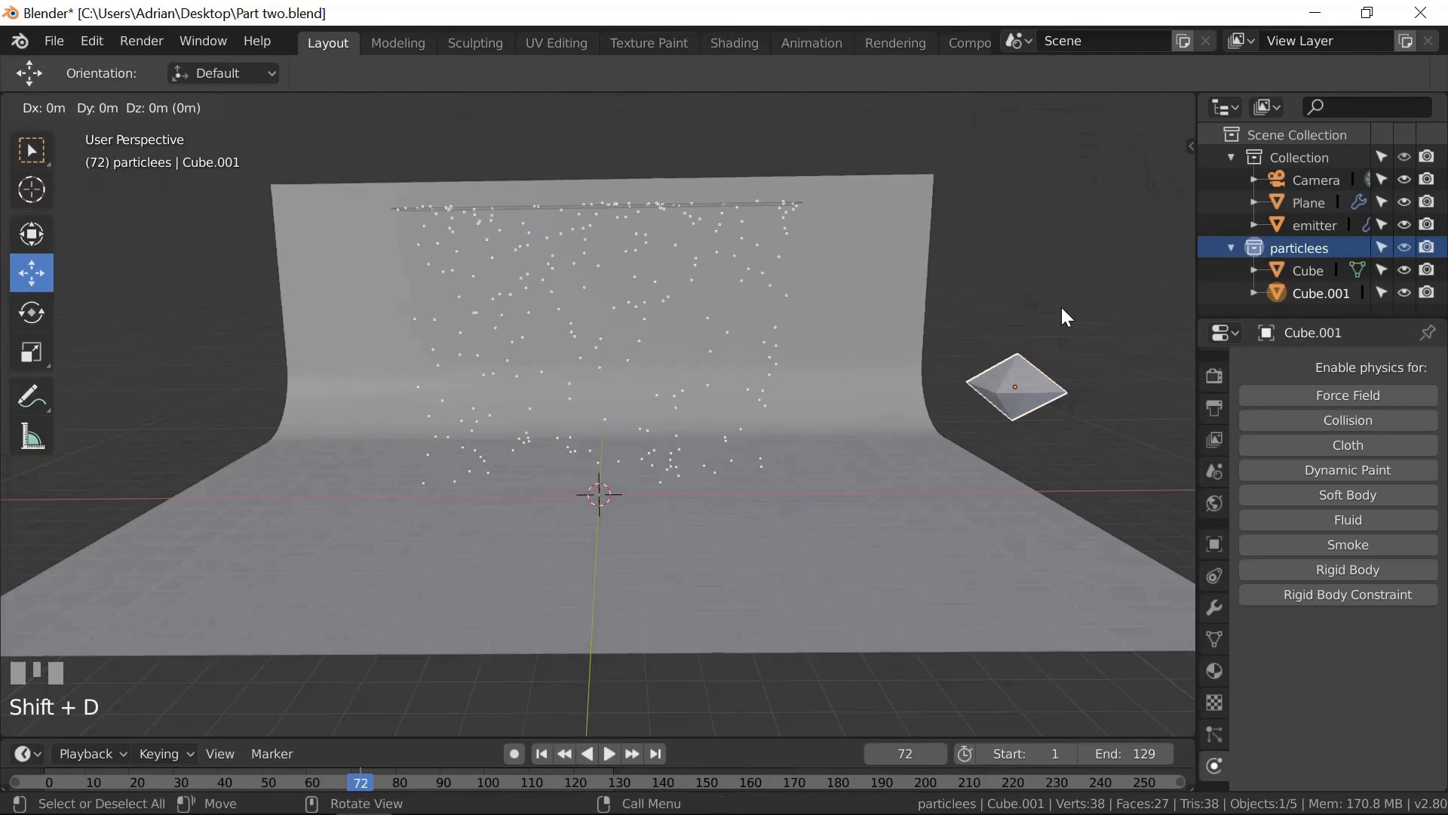
click(1060, 230)
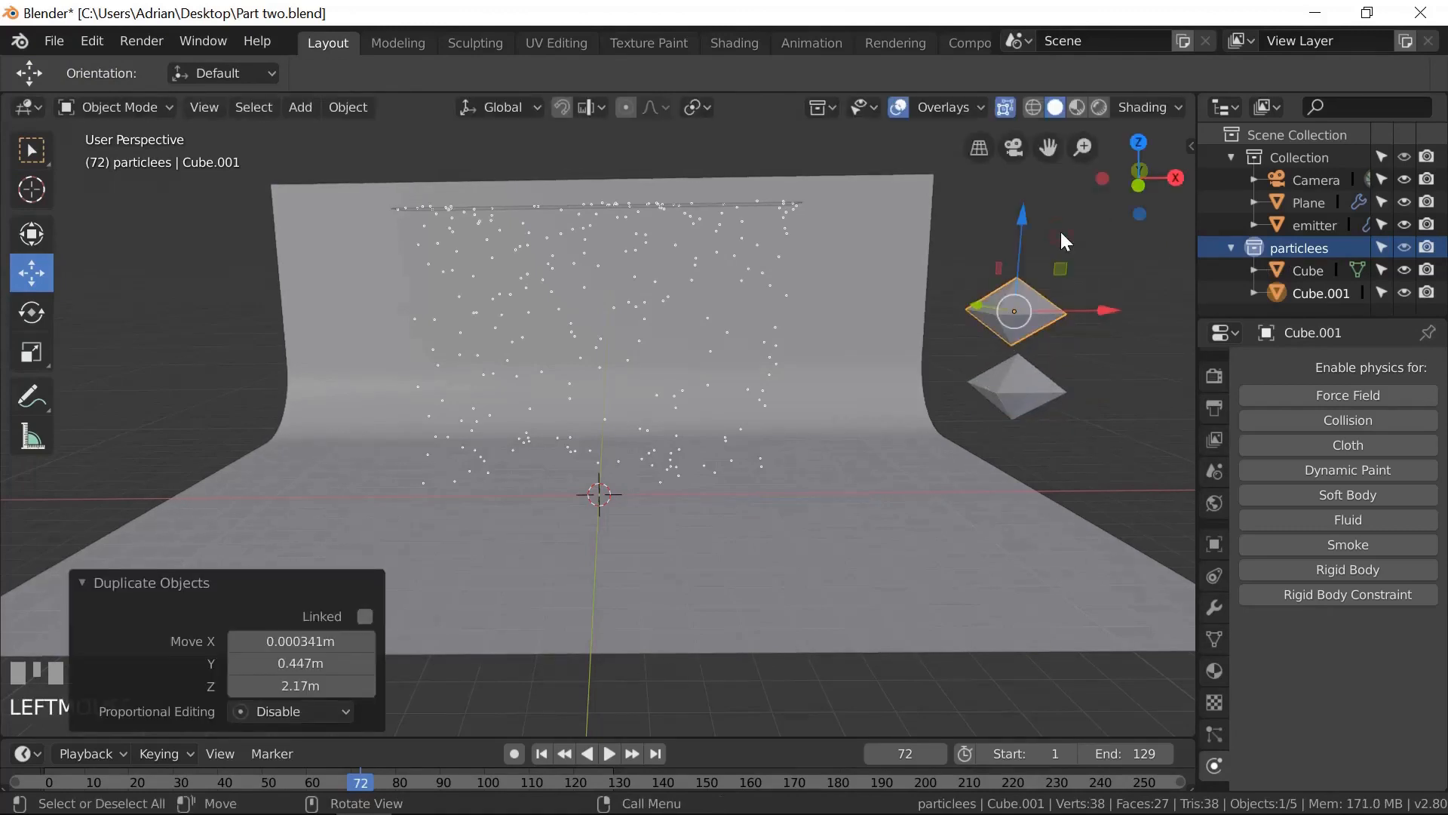
key(shift+d)
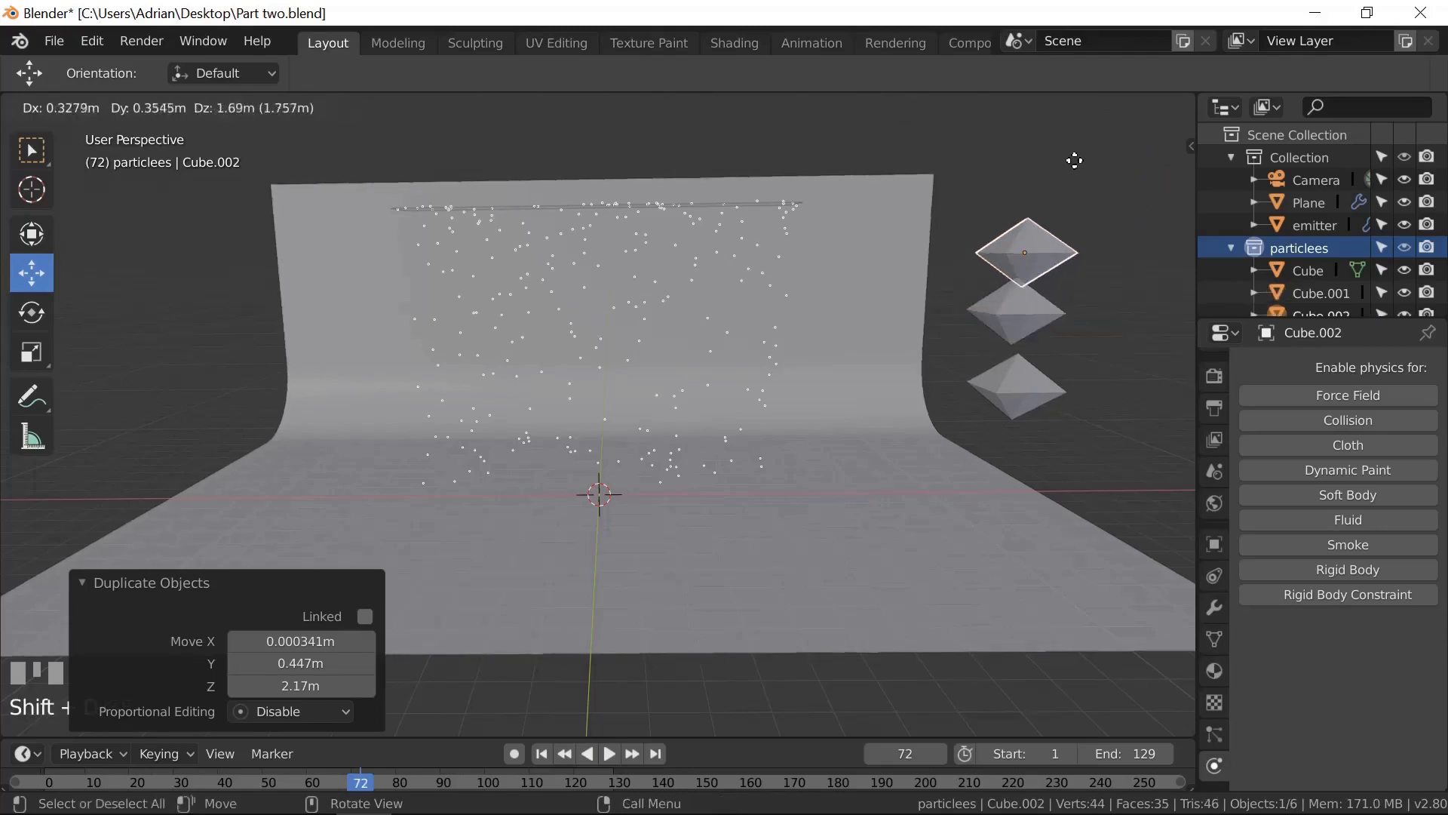
click(1061, 137)
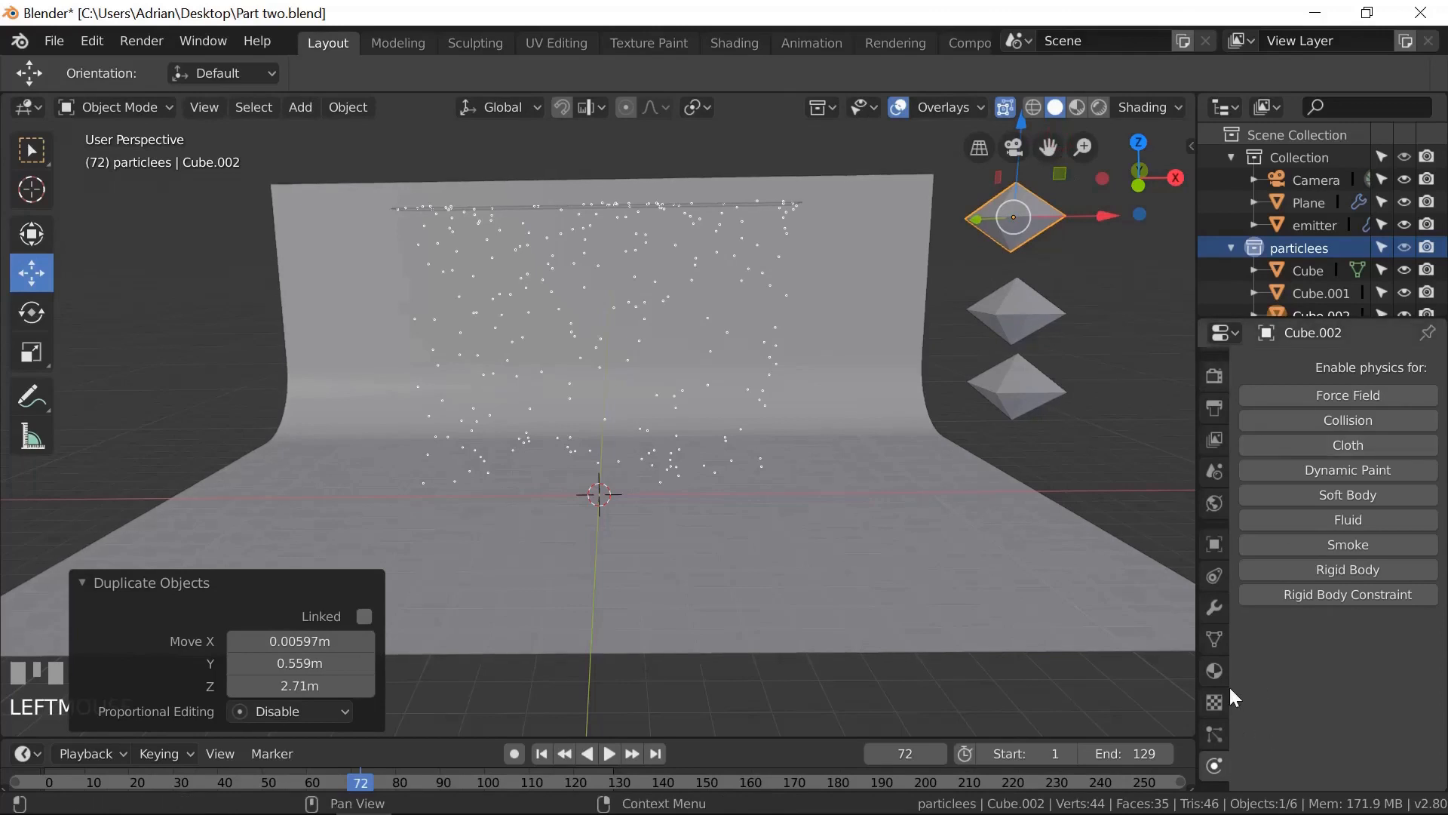
- Give the topmost diamond a new material with a pure blue base color of R 0, G 0, B 1
click(1216, 671)
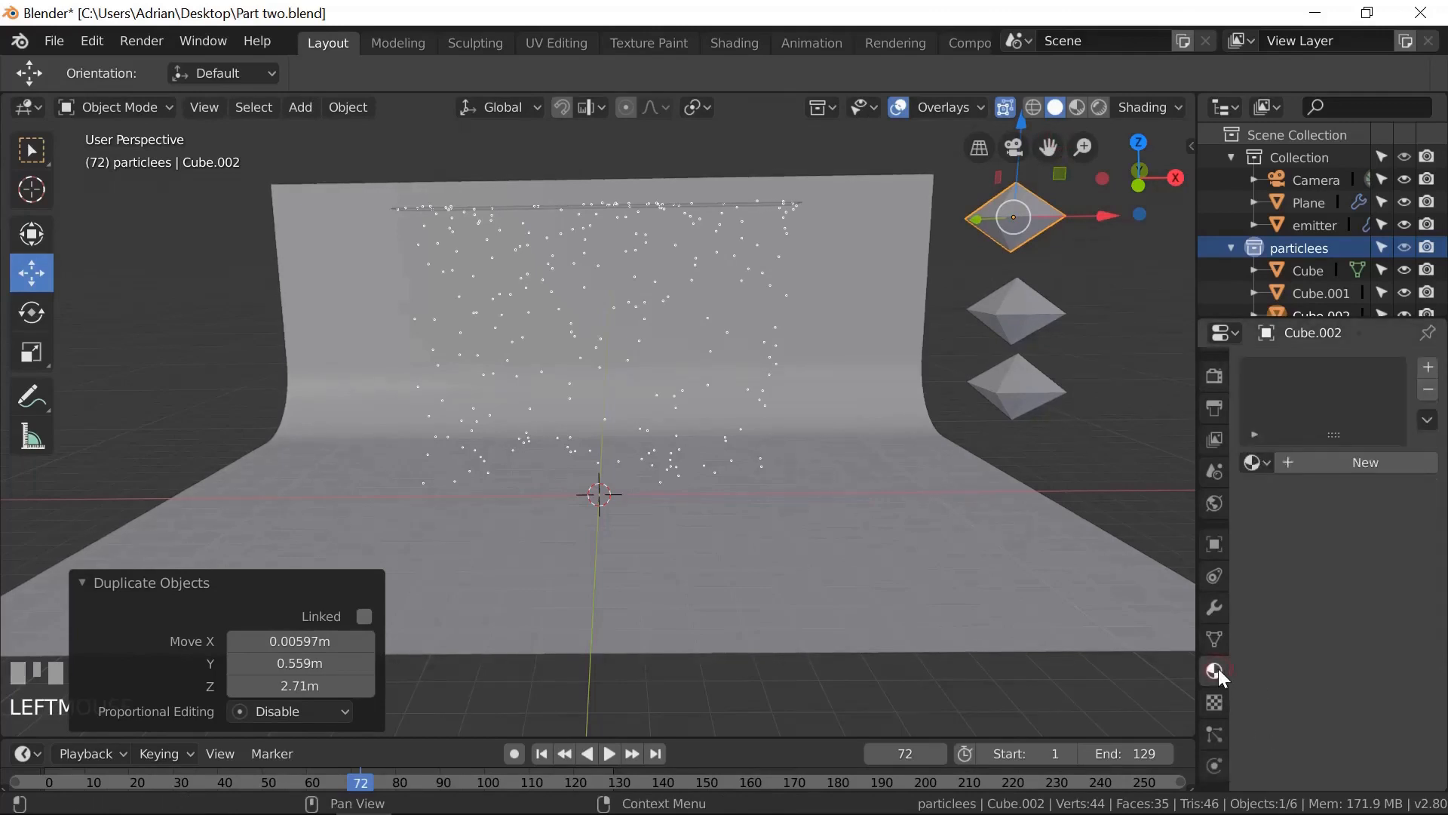
click(1332, 462)
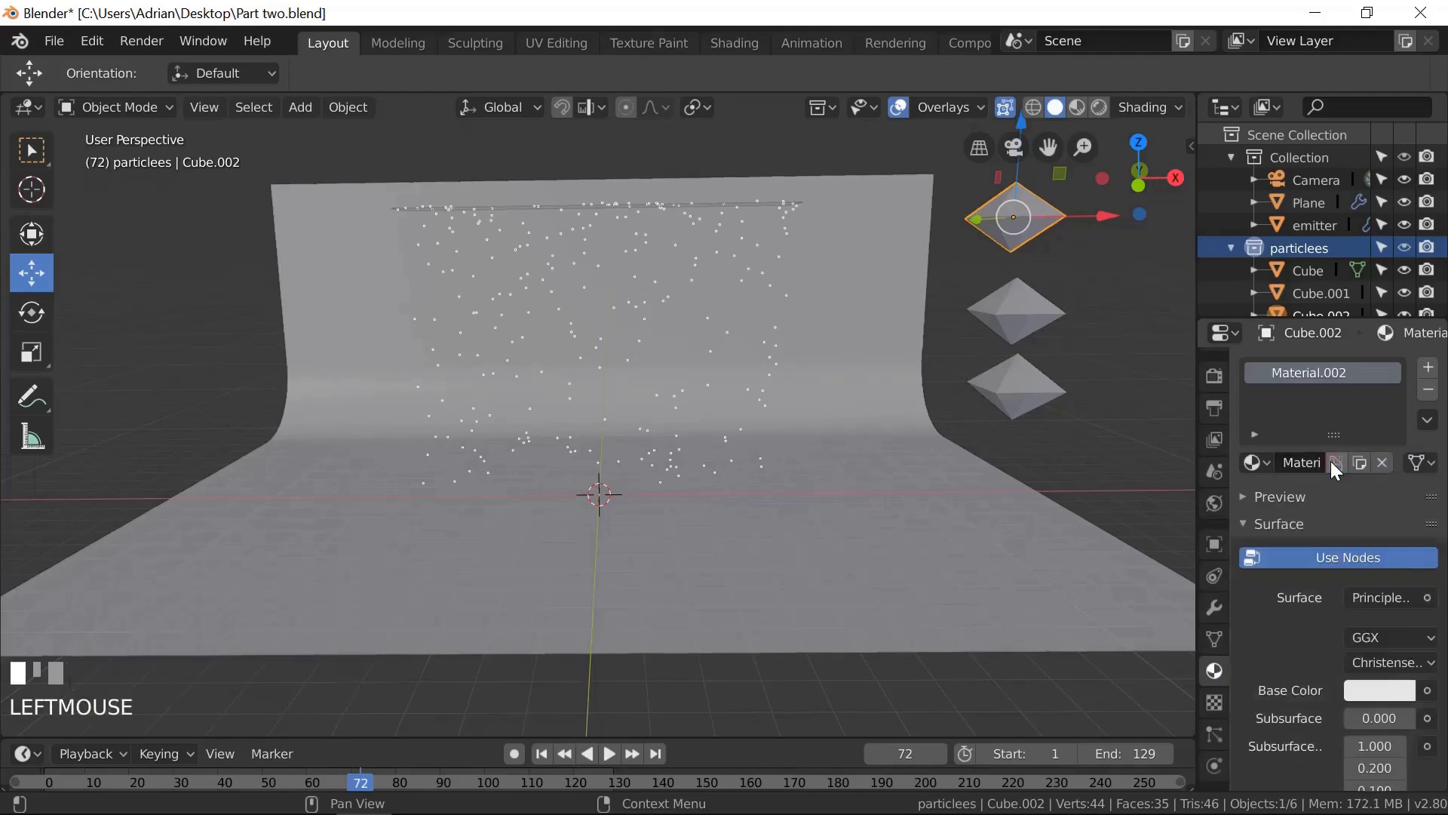
click(1367, 686)
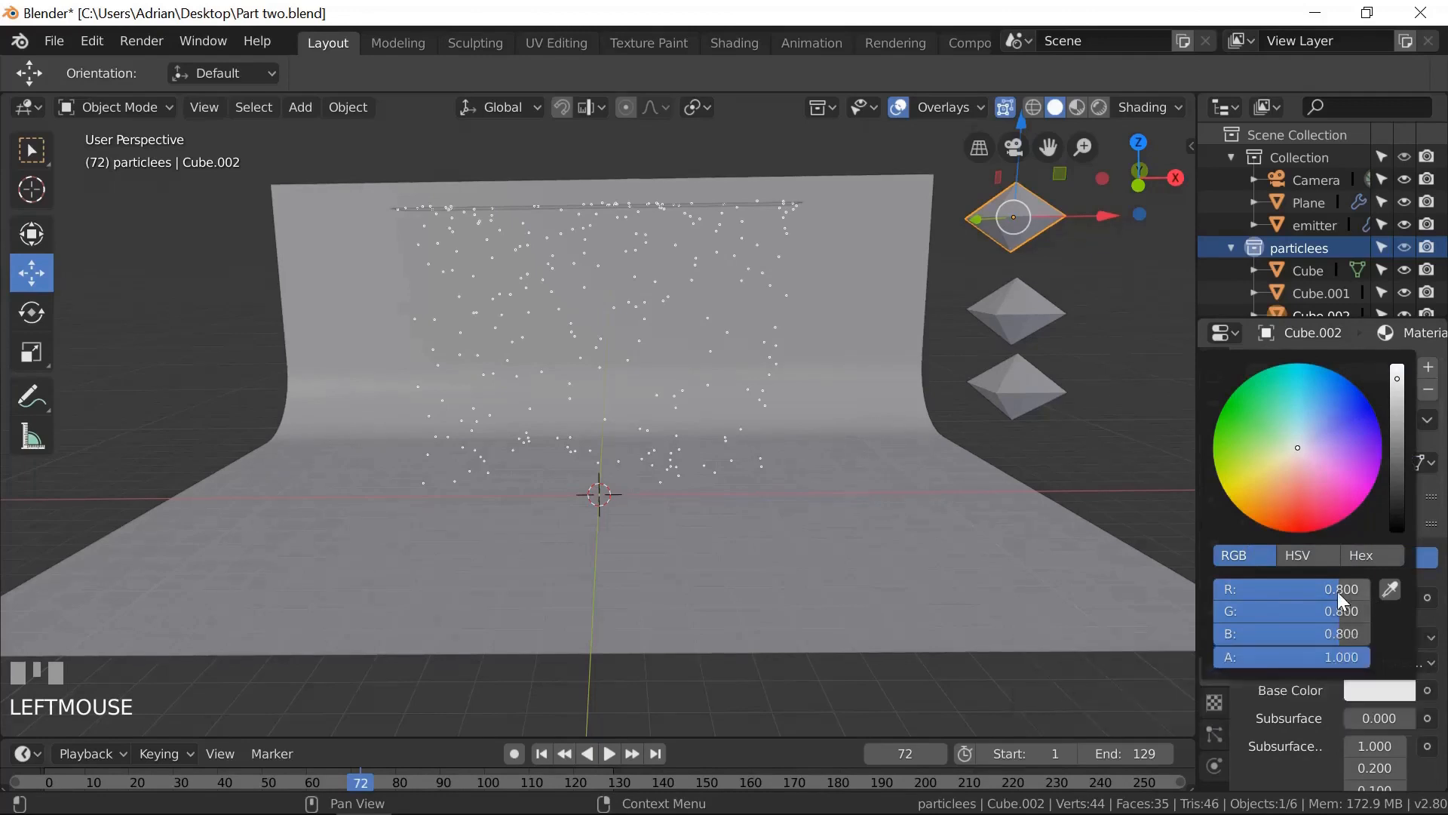
drag(1337, 592, 1138, 635)
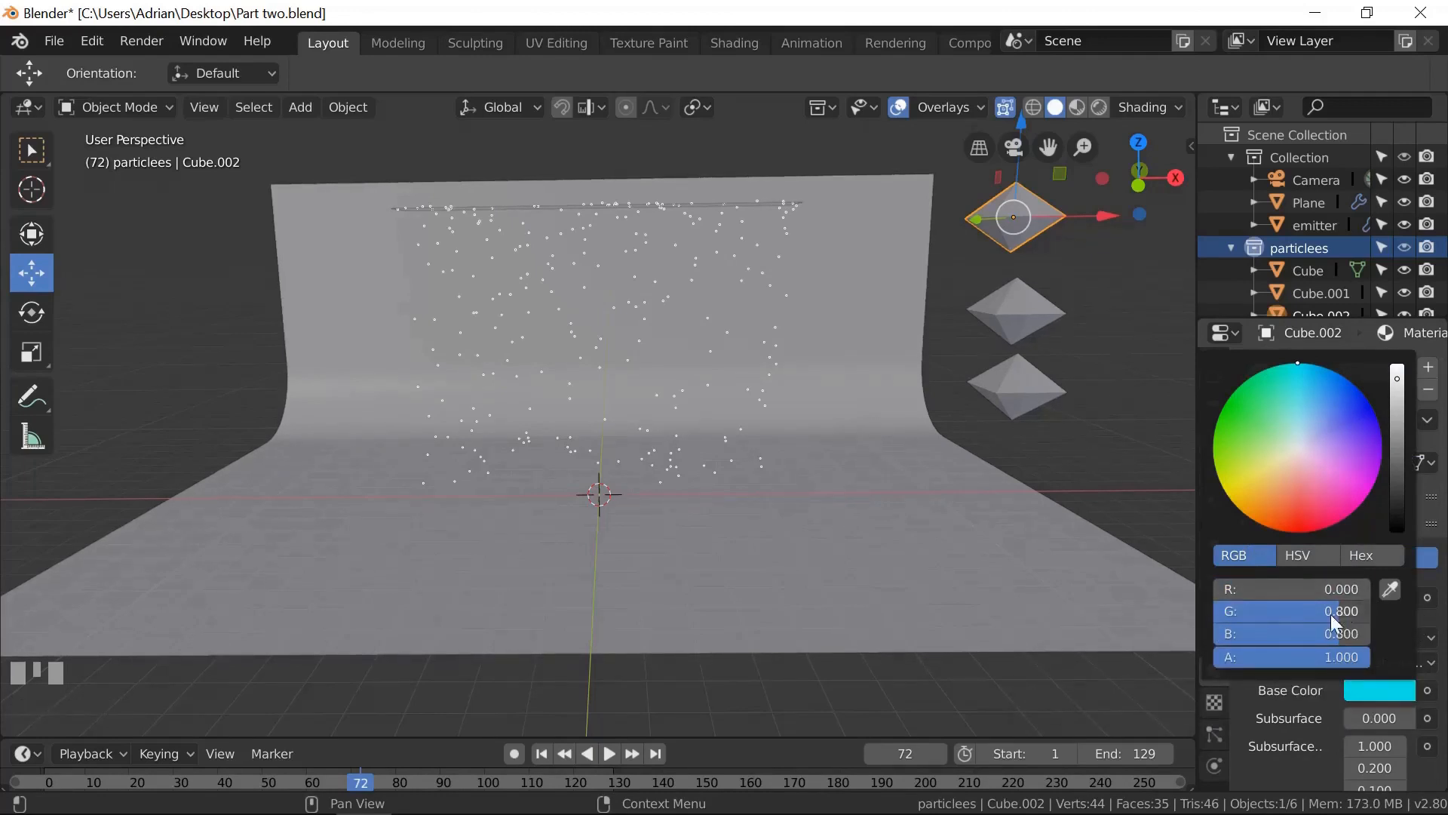
drag(1332, 616, 1101, 656)
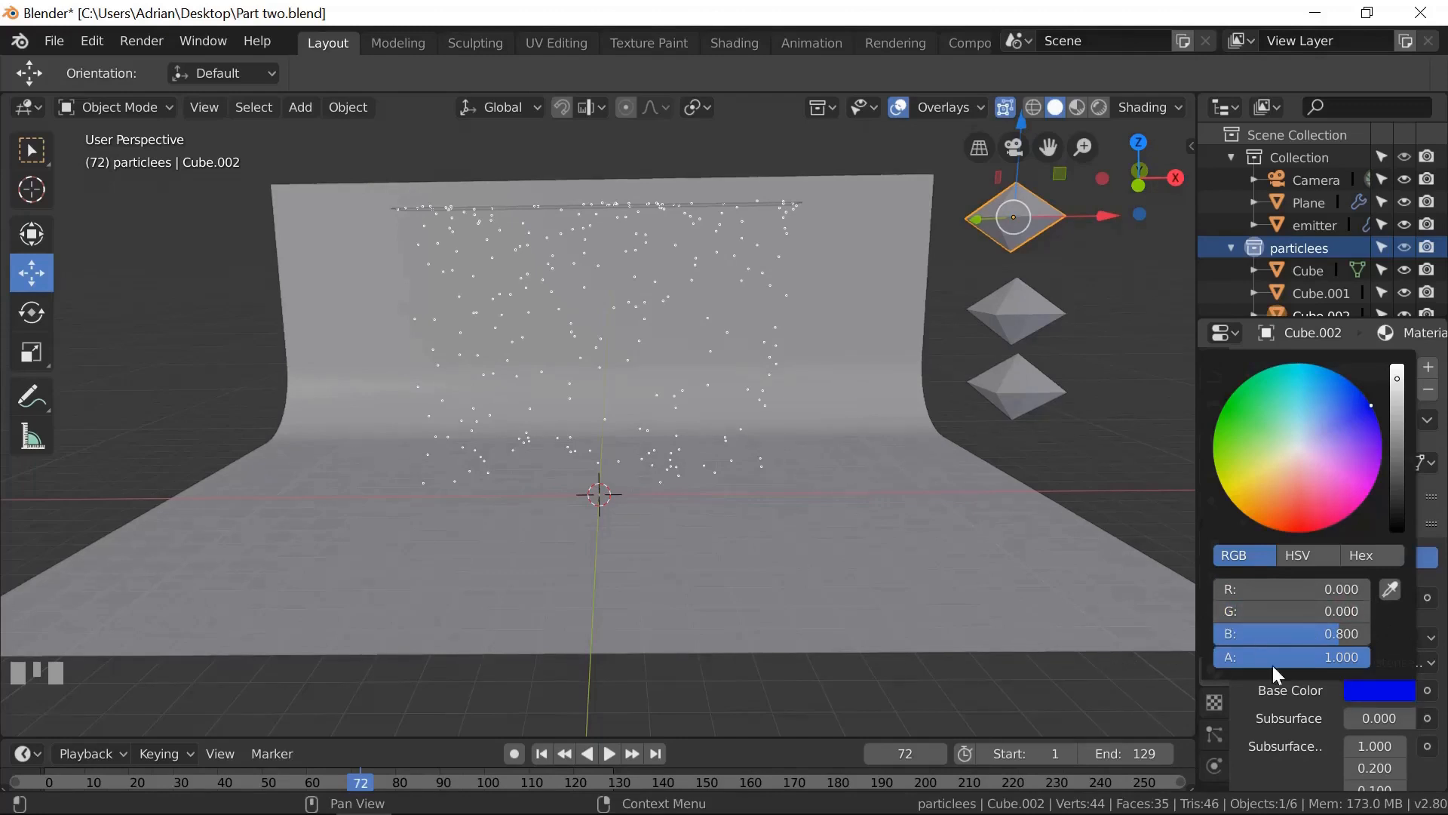
drag(1297, 636, 1407, 633)
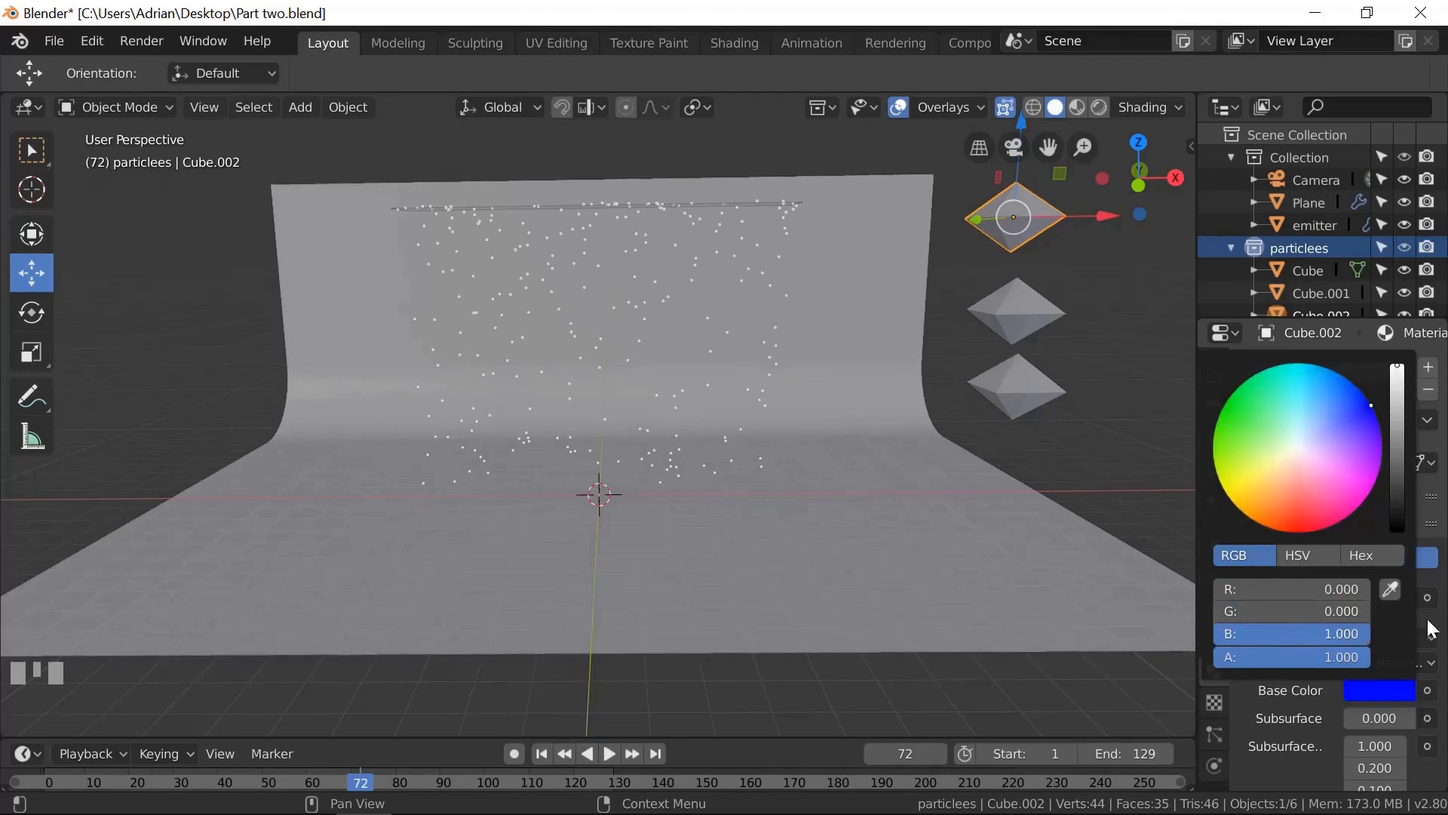
click(1372, 634)
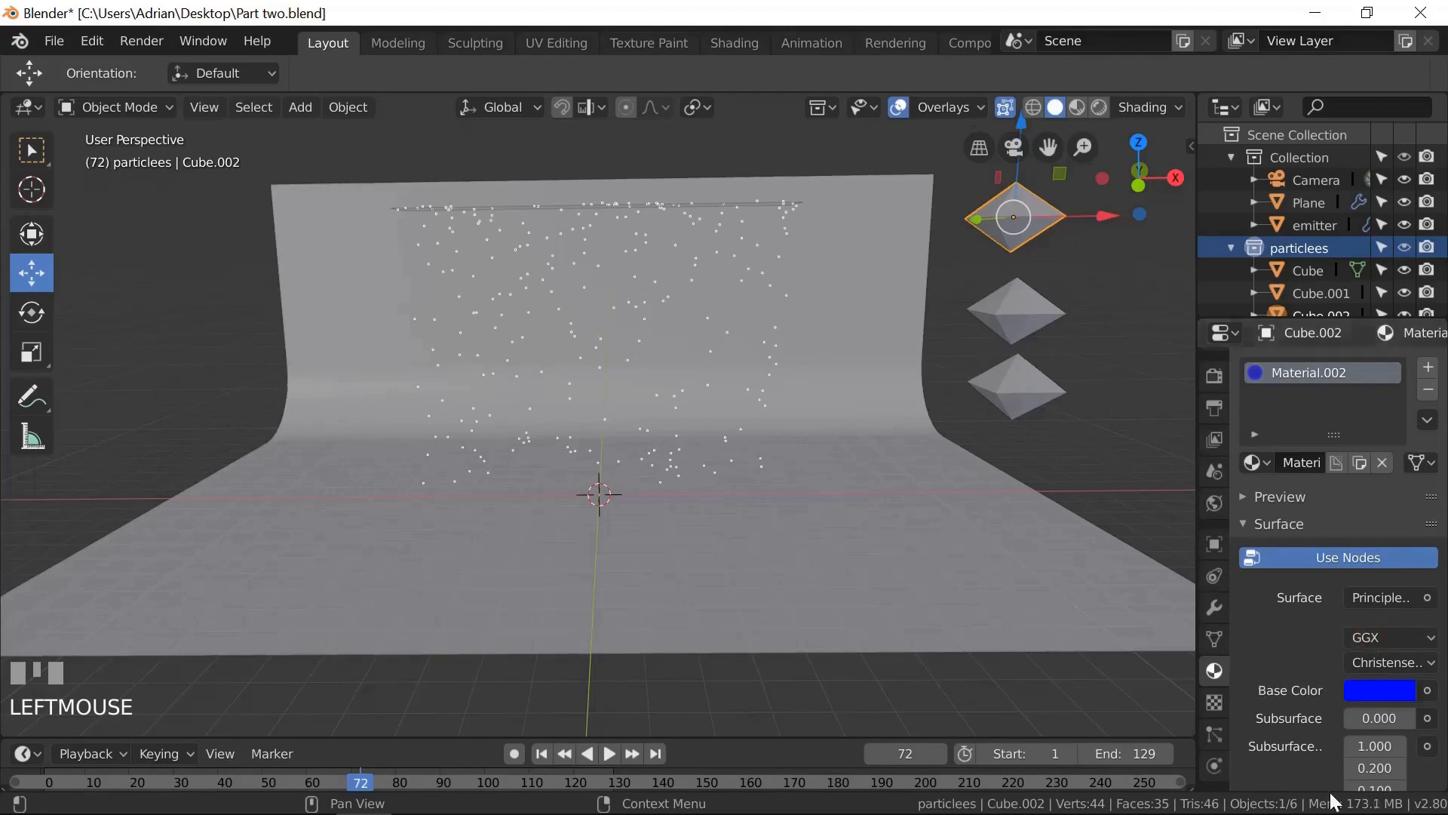
- Set the blue material's Metallic to 1.000 and its Roughness to 0.000
scroll(1349, 691, down, 3)
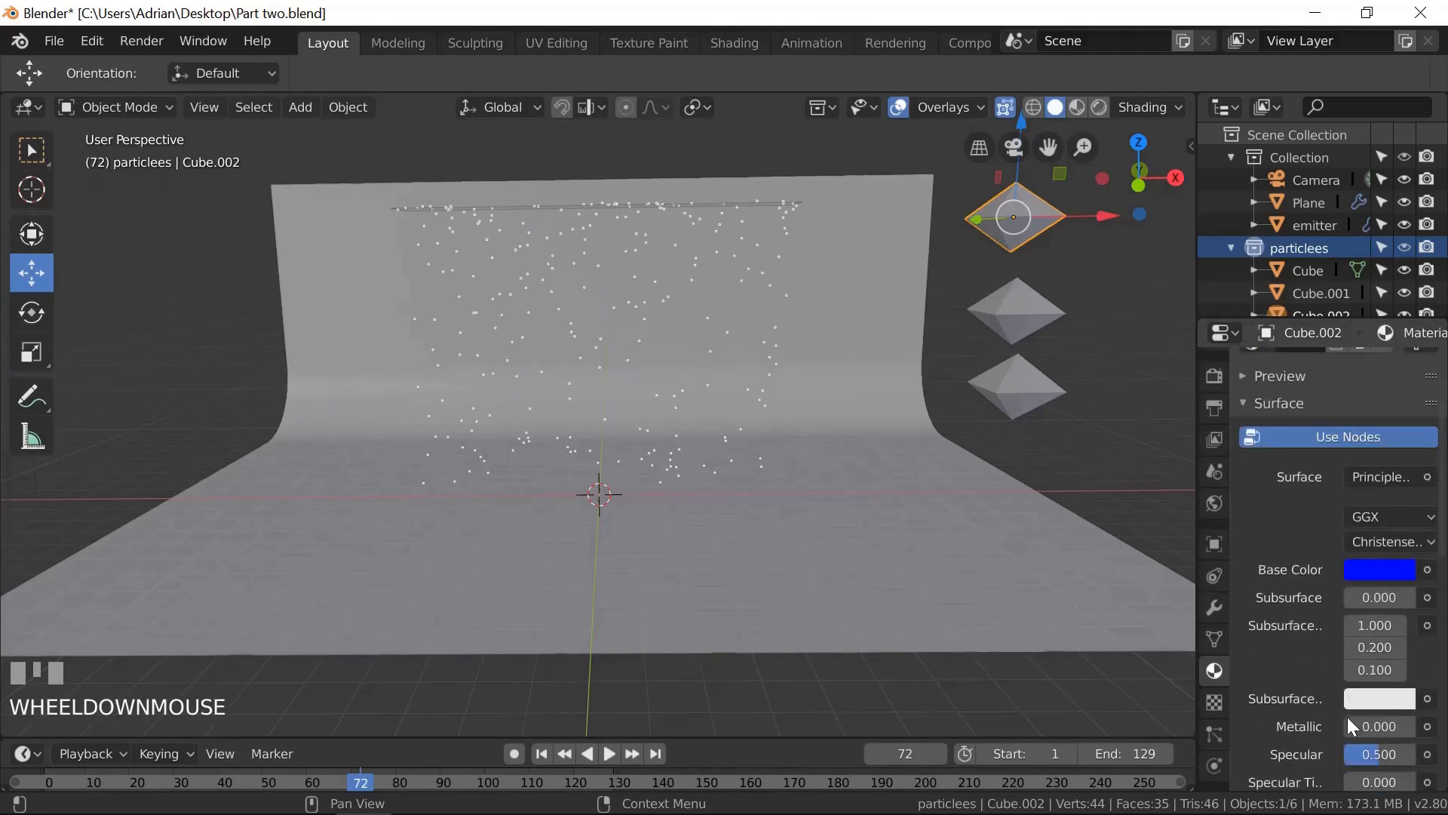
drag(1356, 726, 1394, 725)
drag(7, 743, 148, 715)
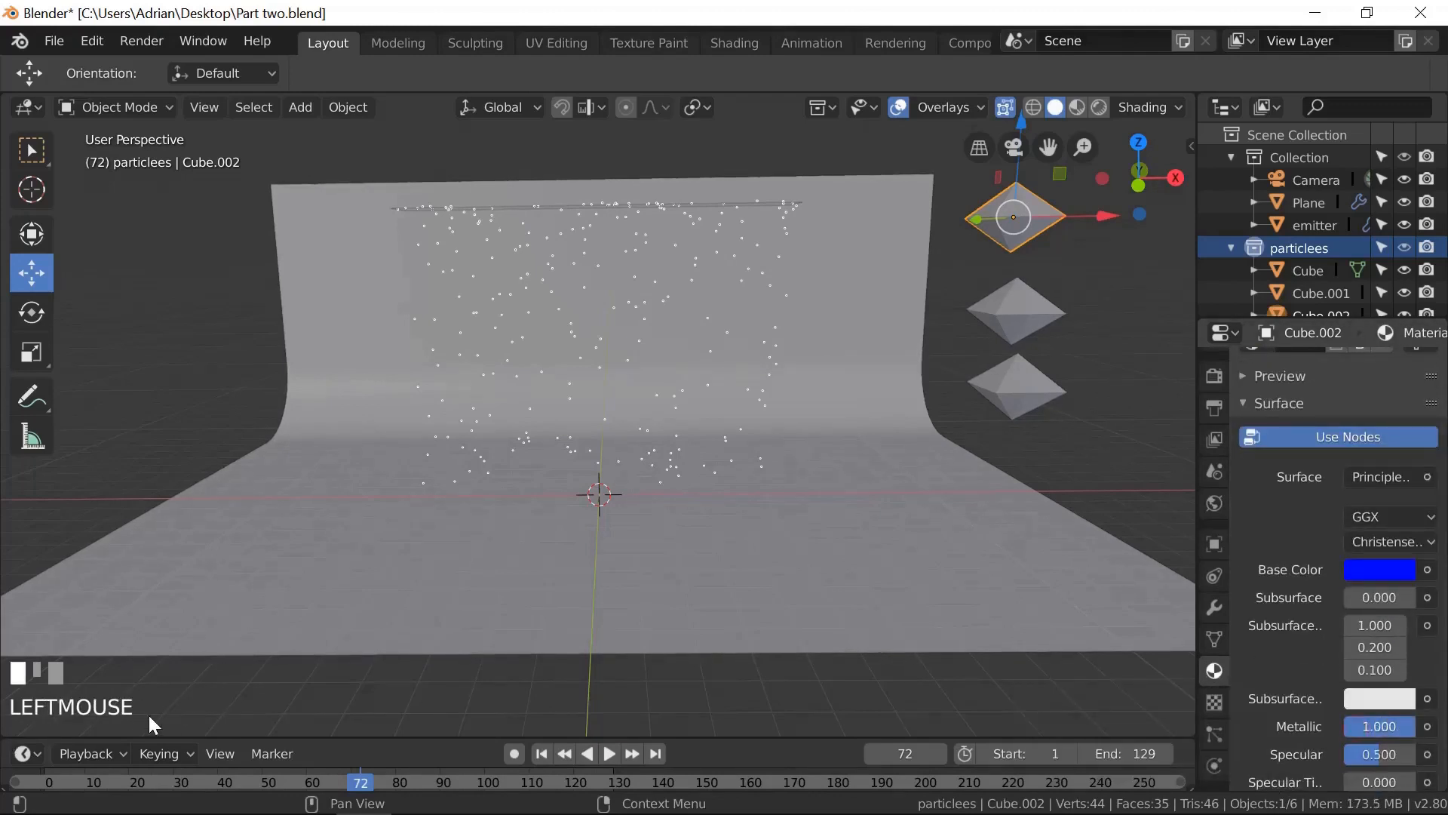
scroll(1260, 726, down, 2)
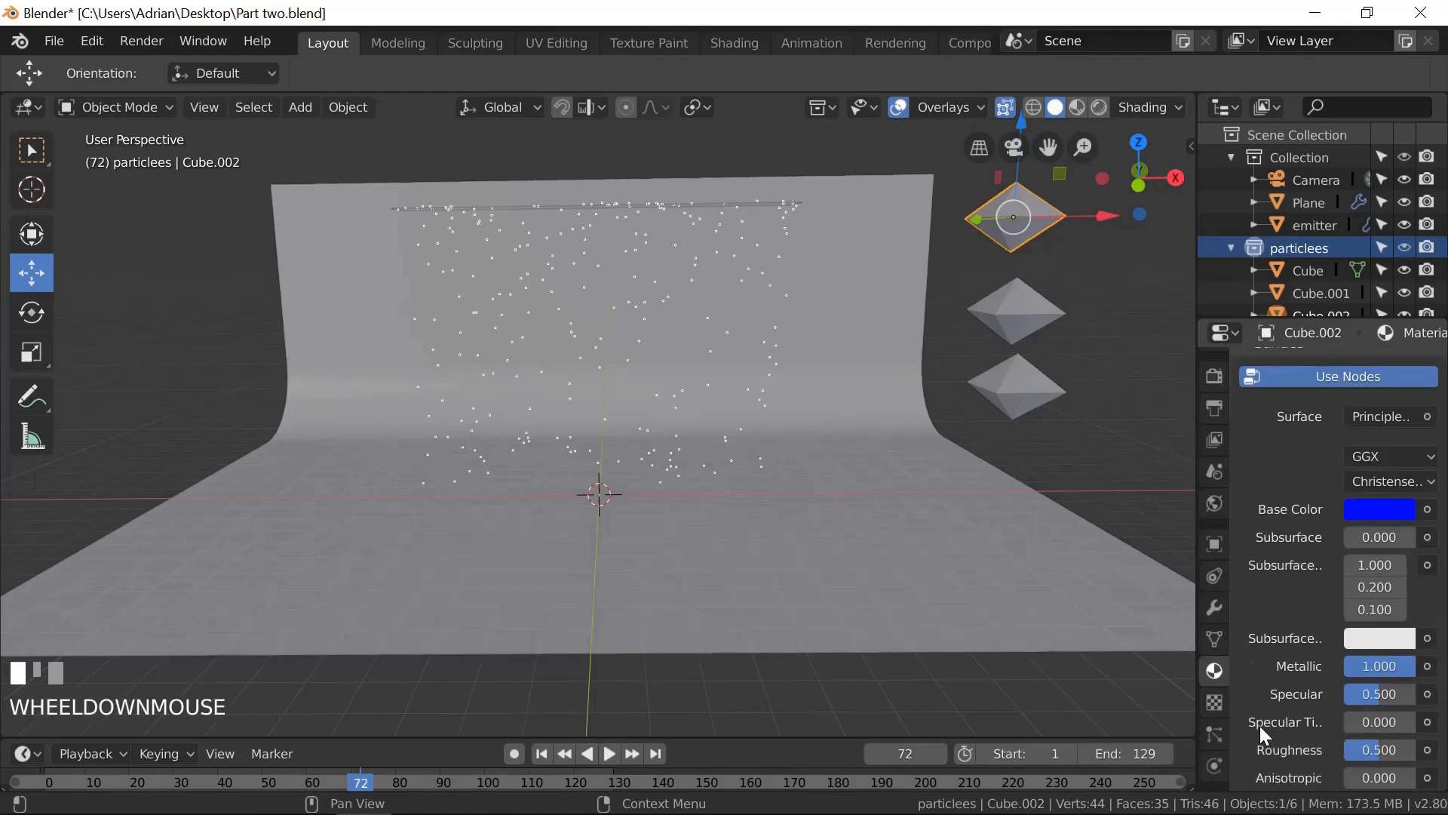
drag(1388, 748, 1192, 769)
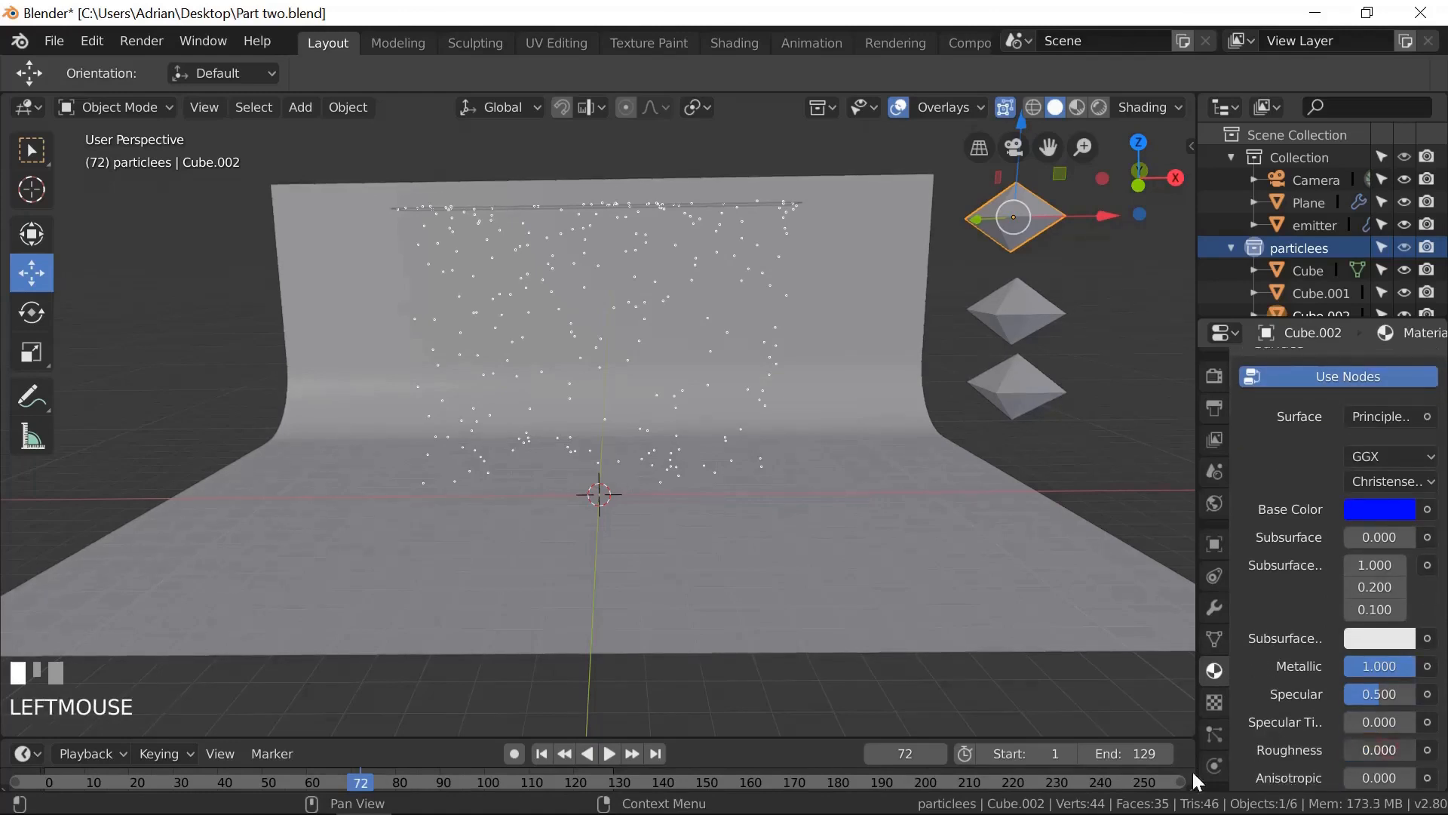
- Give the middle diamond a new material with a pure yellow base color
click(1011, 311)
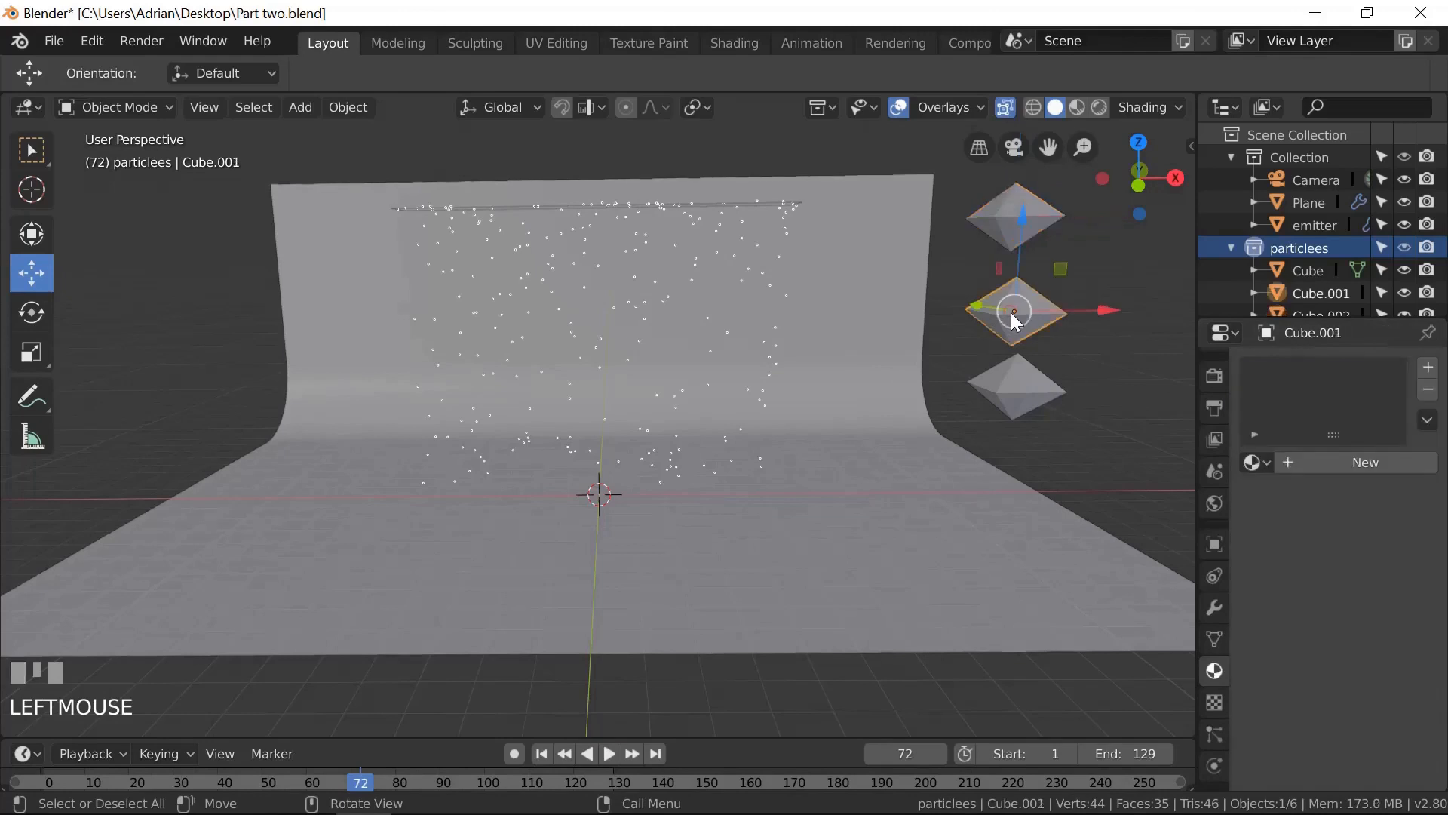
click(1357, 462)
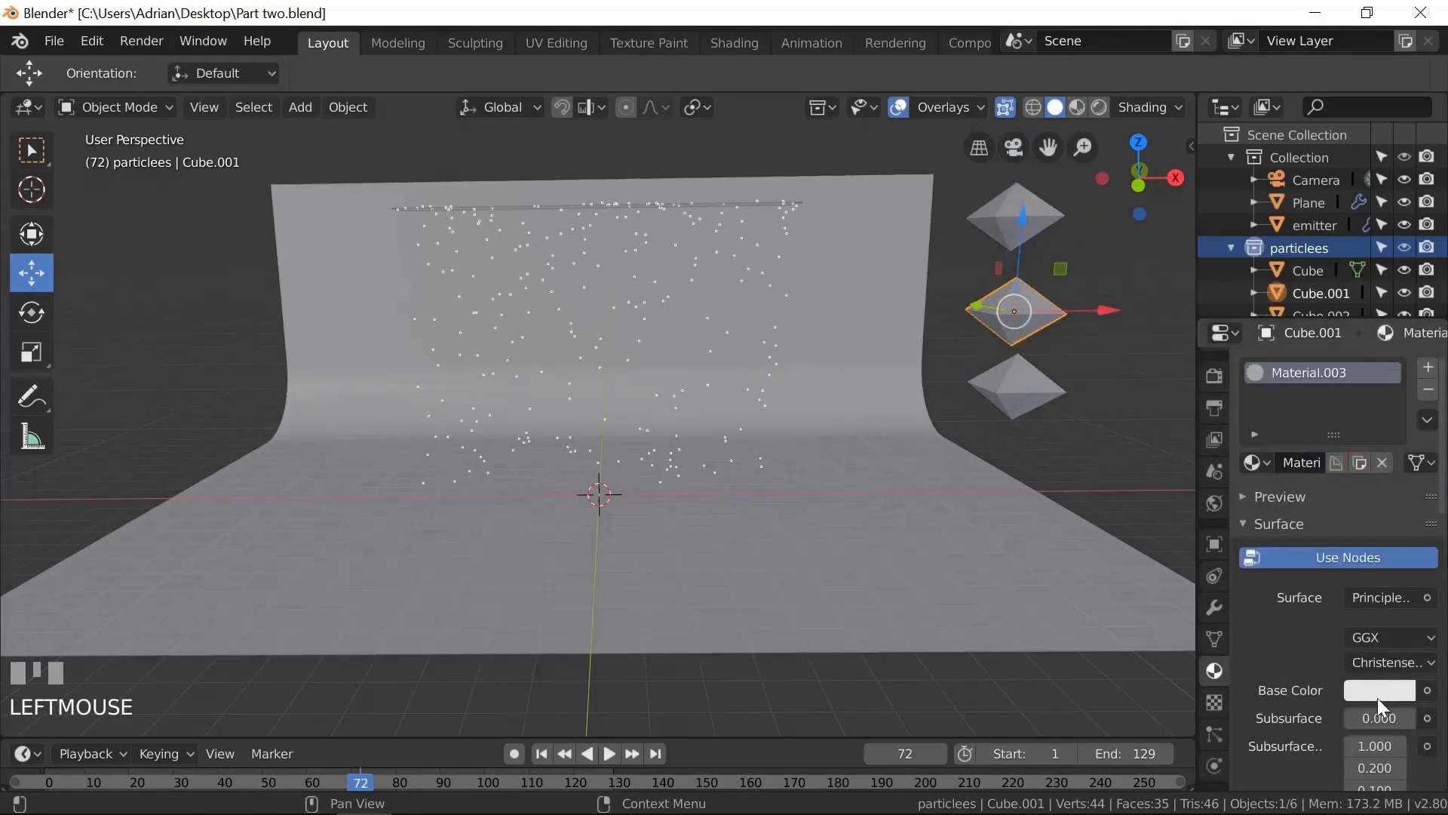
click(1374, 691)
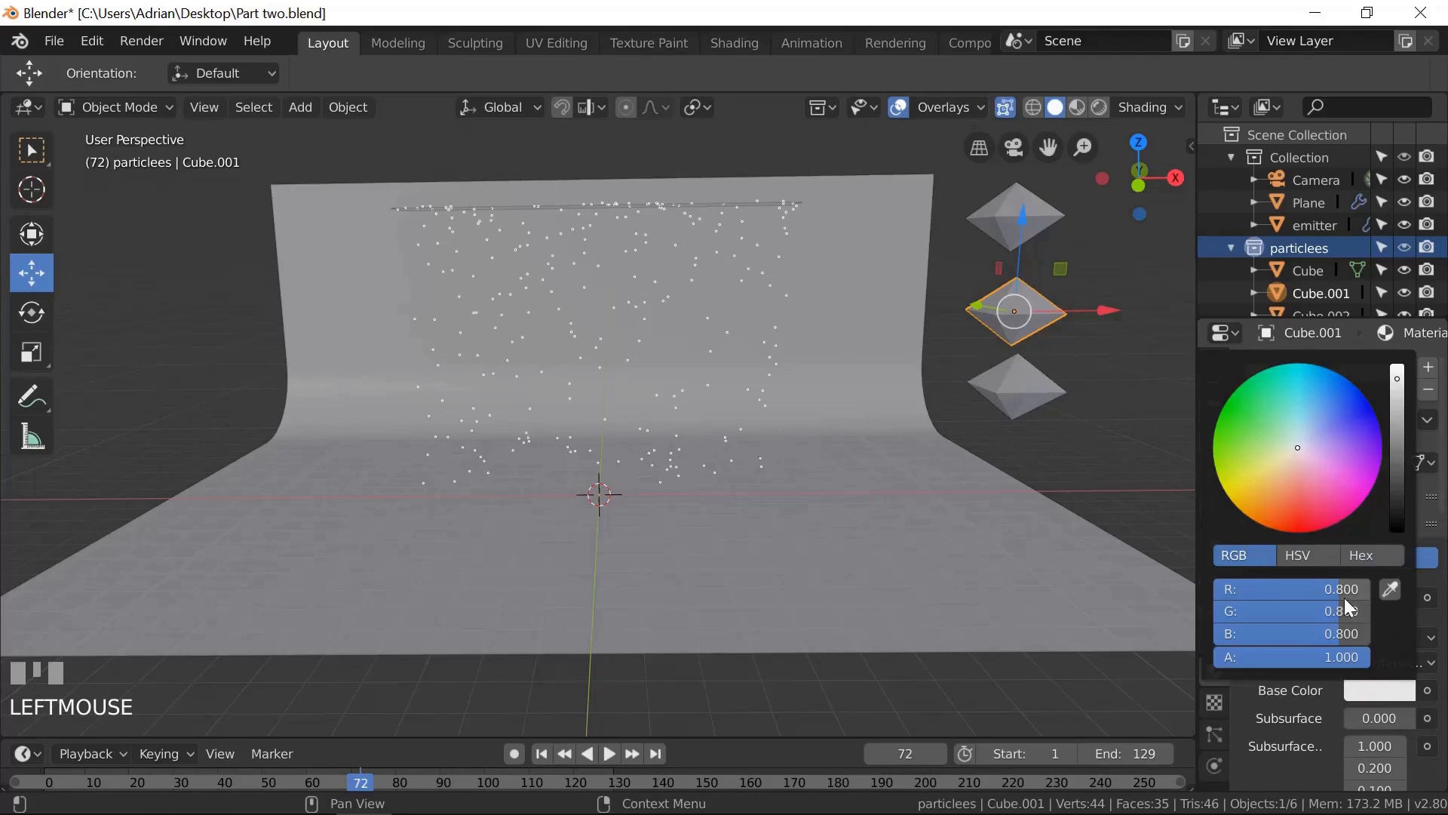
drag(1340, 593, 1119, 647)
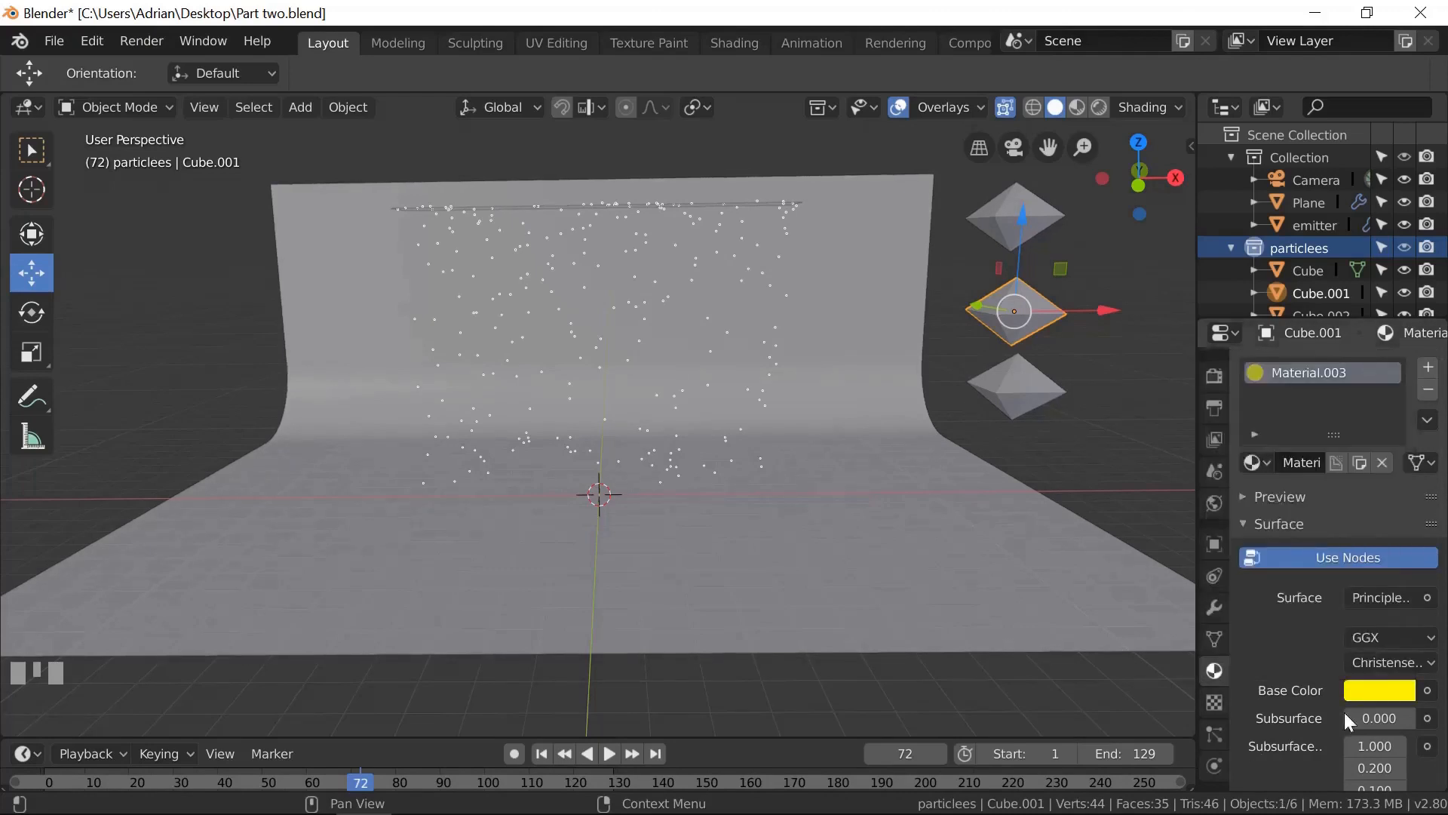
- Set the yellow material's Metallic to 1.000 and its Roughness to 0.000
scroll(1401, 692, down, 3)
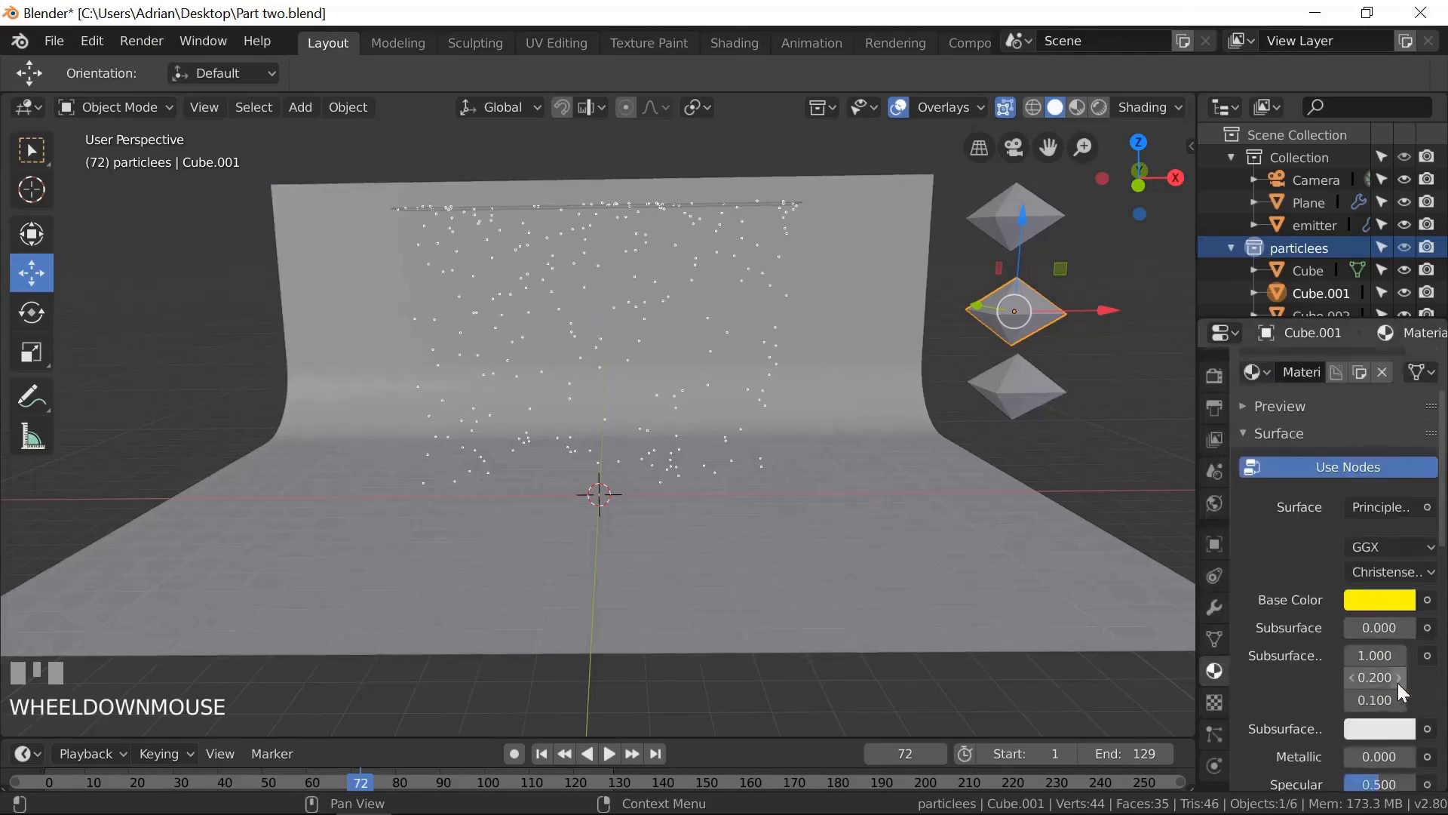
click(1366, 758)
drag(1361, 759, 1414, 759)
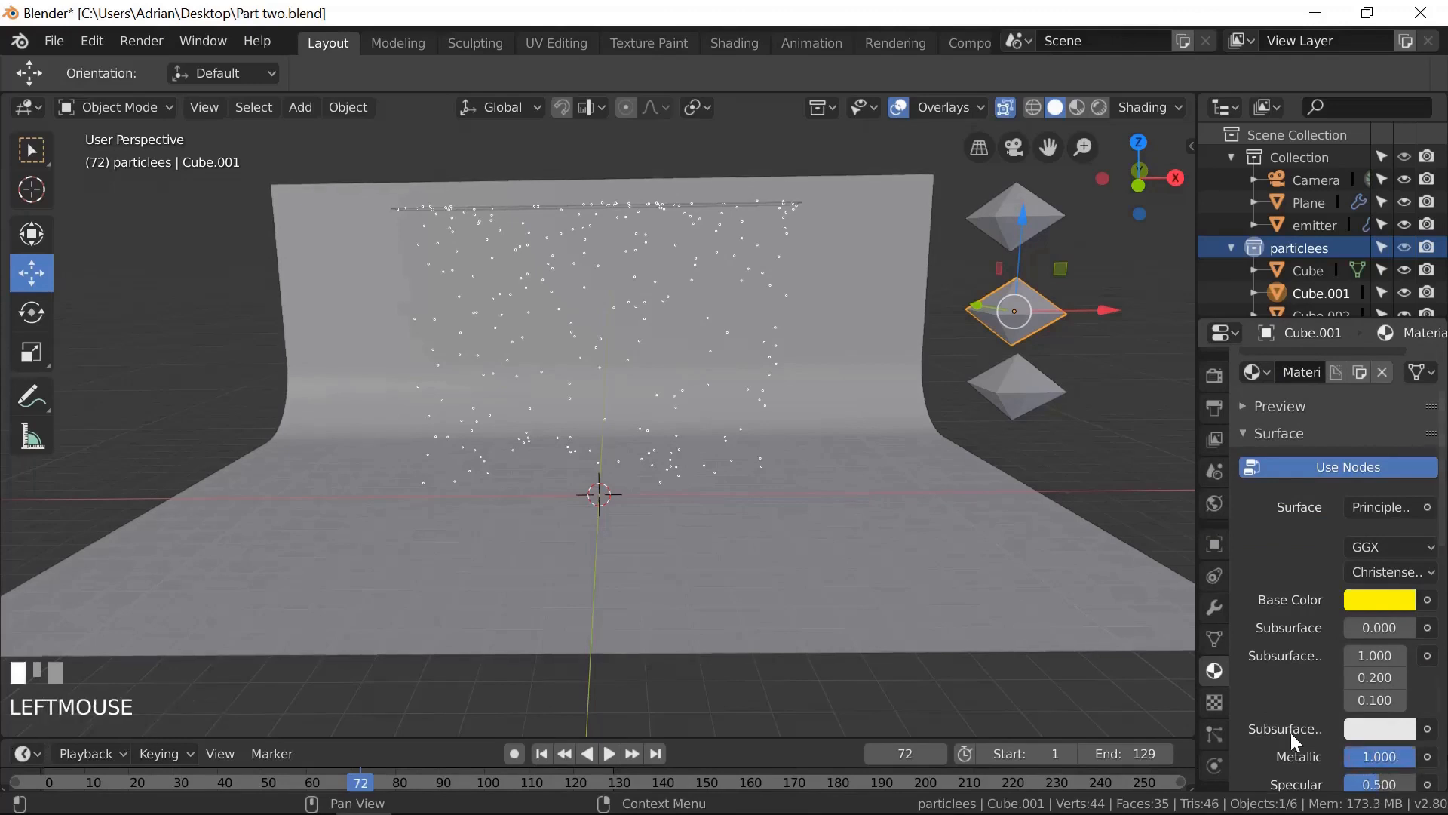
scroll(1292, 732, down, 4)
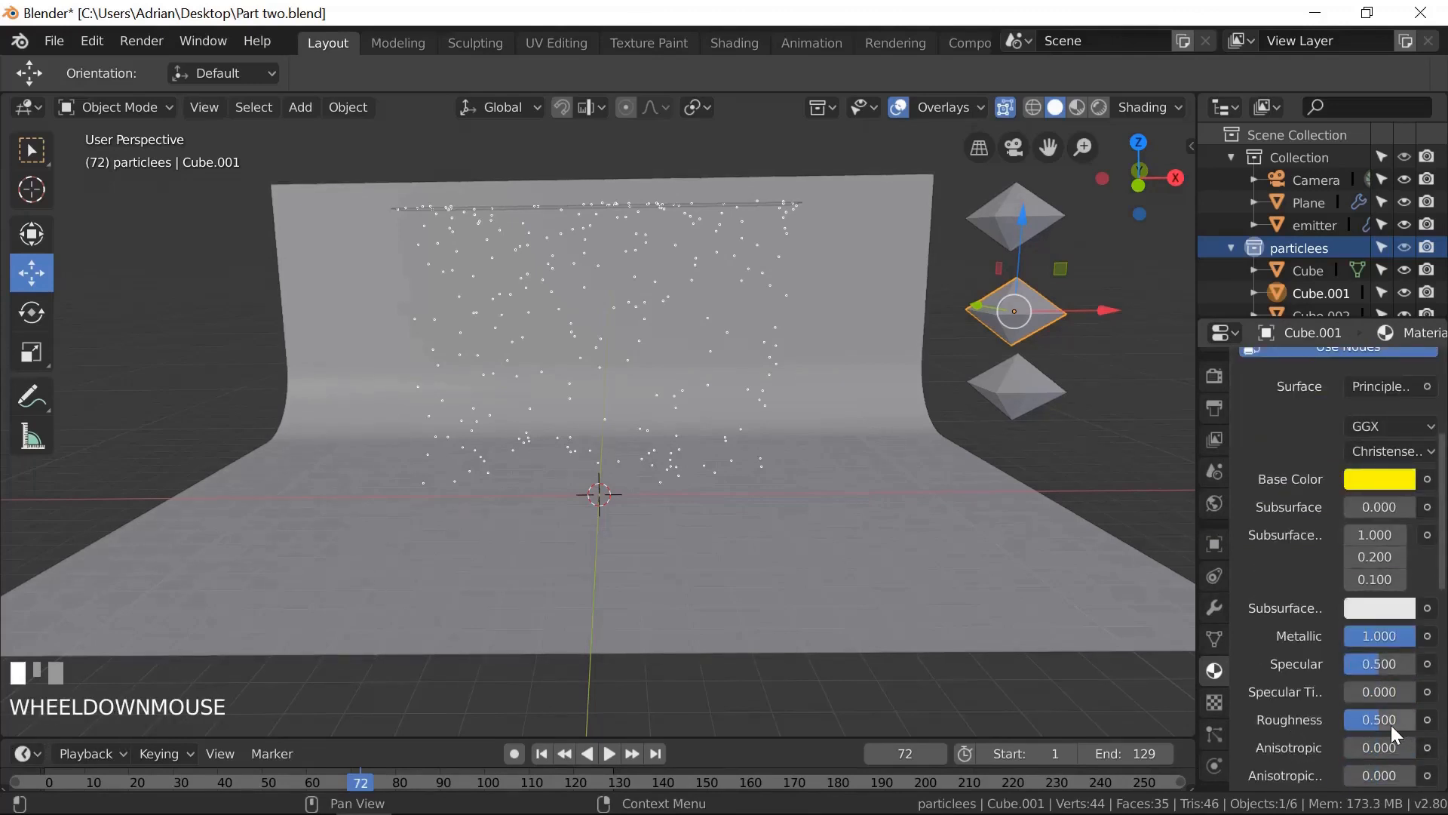
mouse_move(1379, 722)
mouse_down()
mouse_move(1266, 745)
mouse_move(1356, 718)
mouse_up()
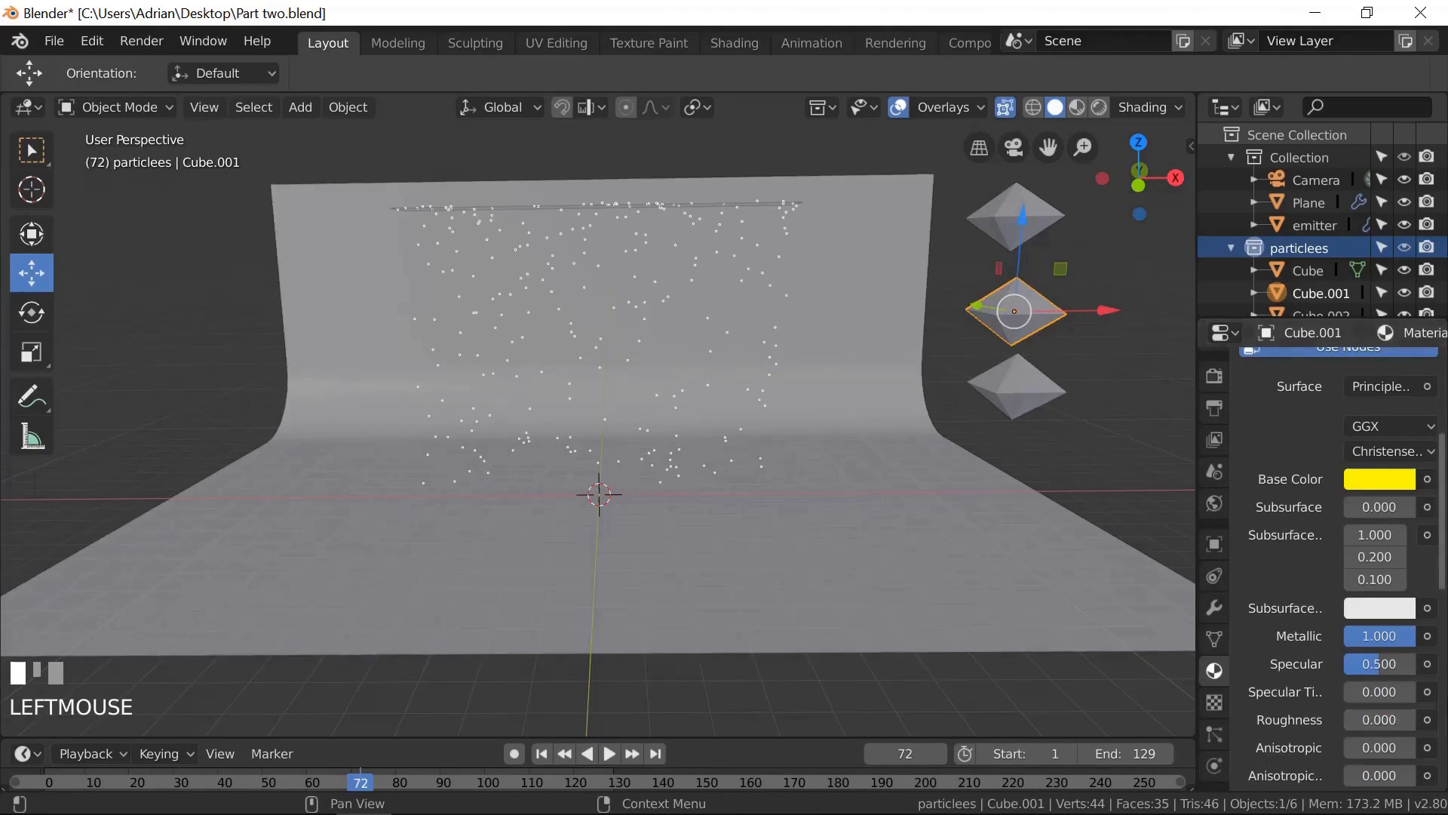
- Give the lowest diamond a new material with a red base color, setting G and B to 0.000
click(1019, 383)
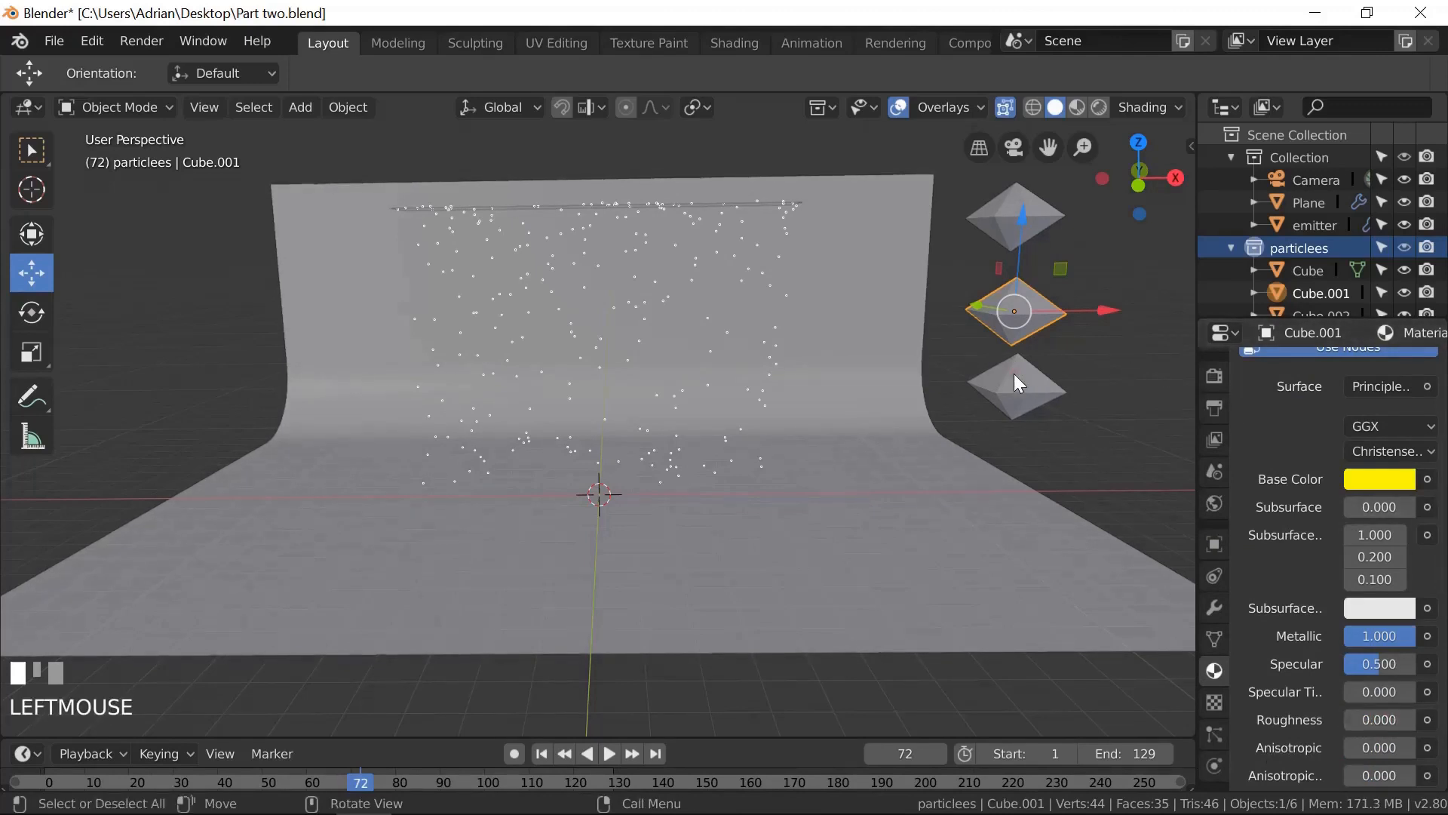
click(1384, 466)
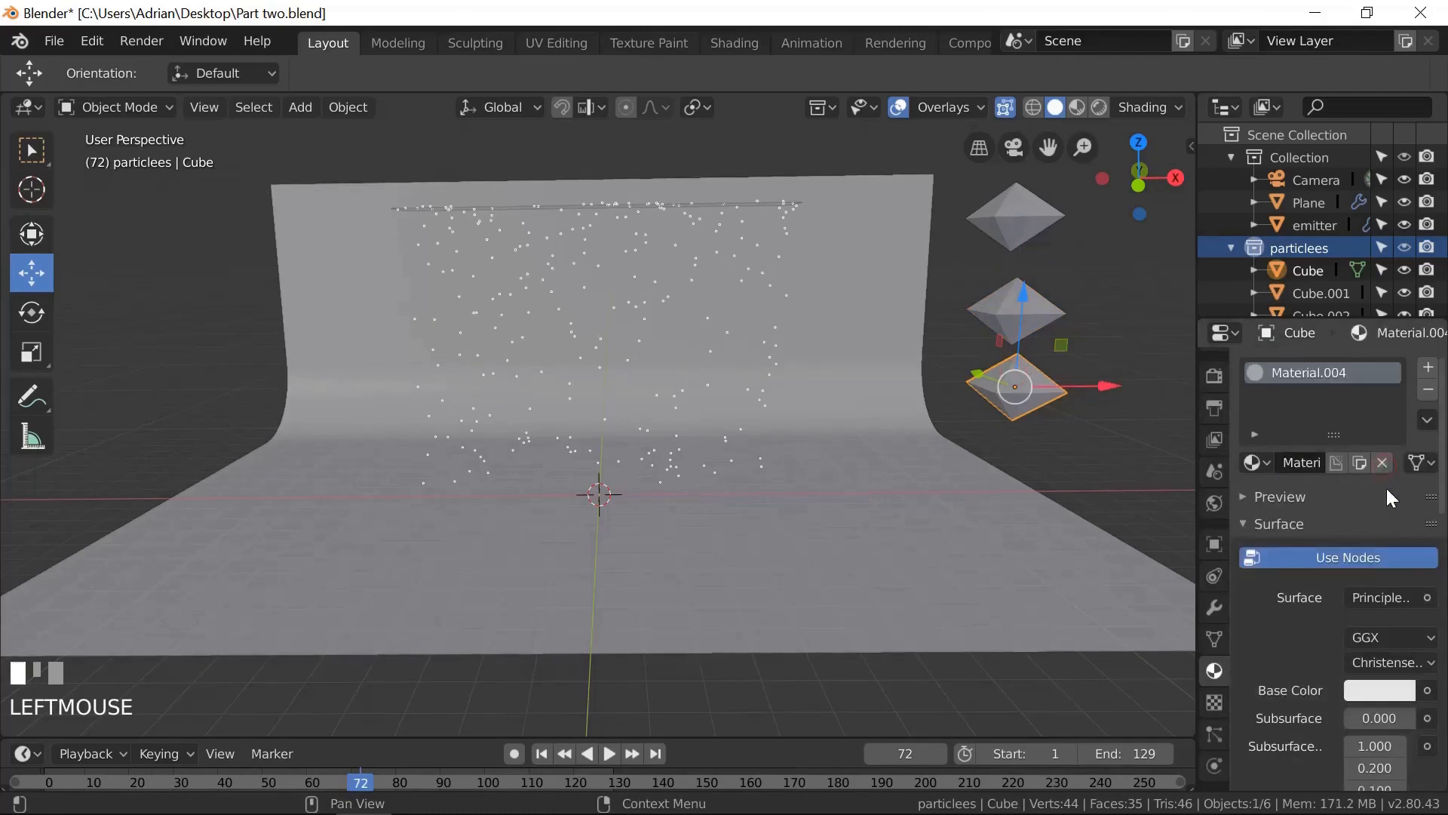
click(1364, 689)
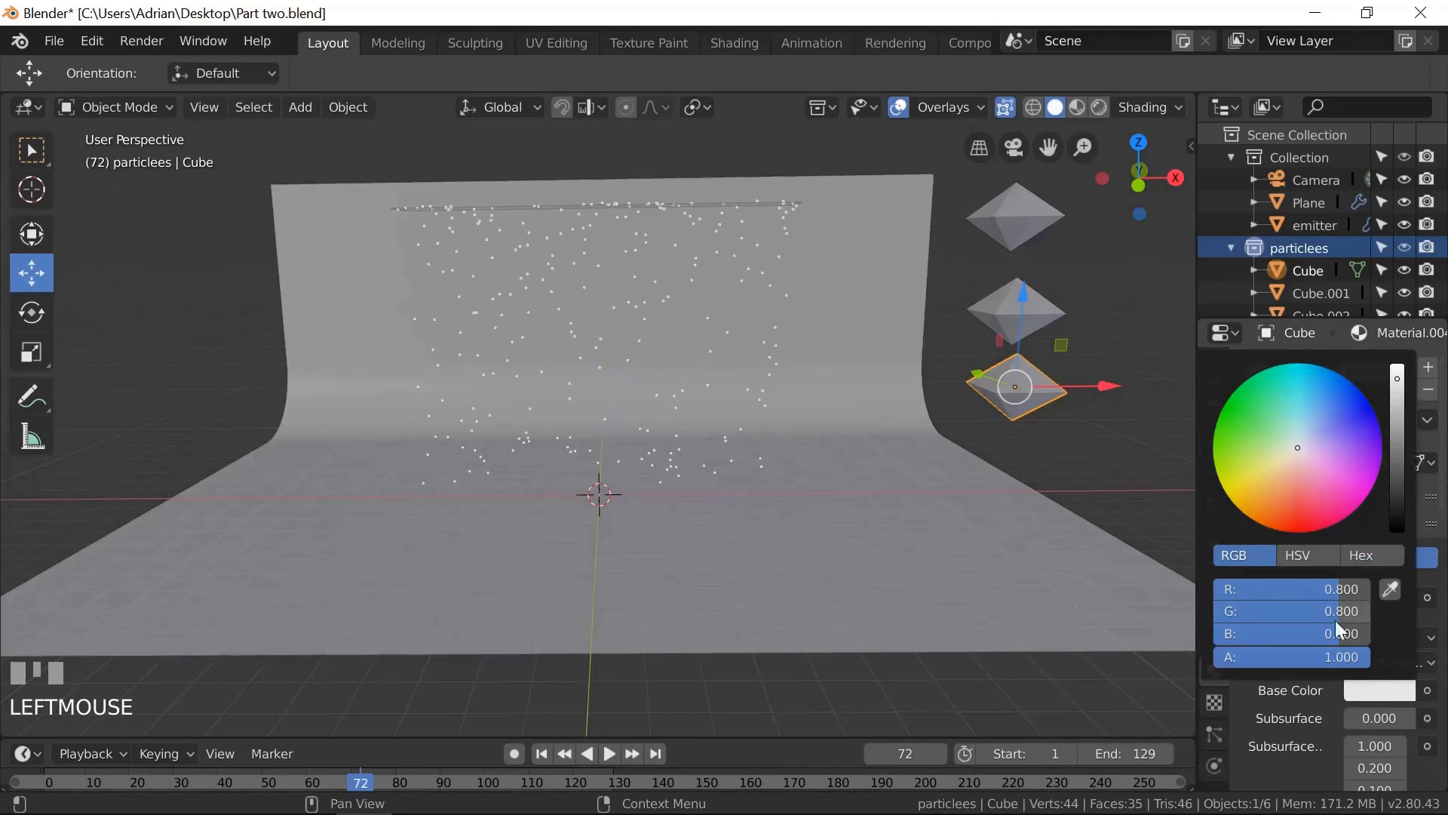
drag(1335, 632, 1011, 661)
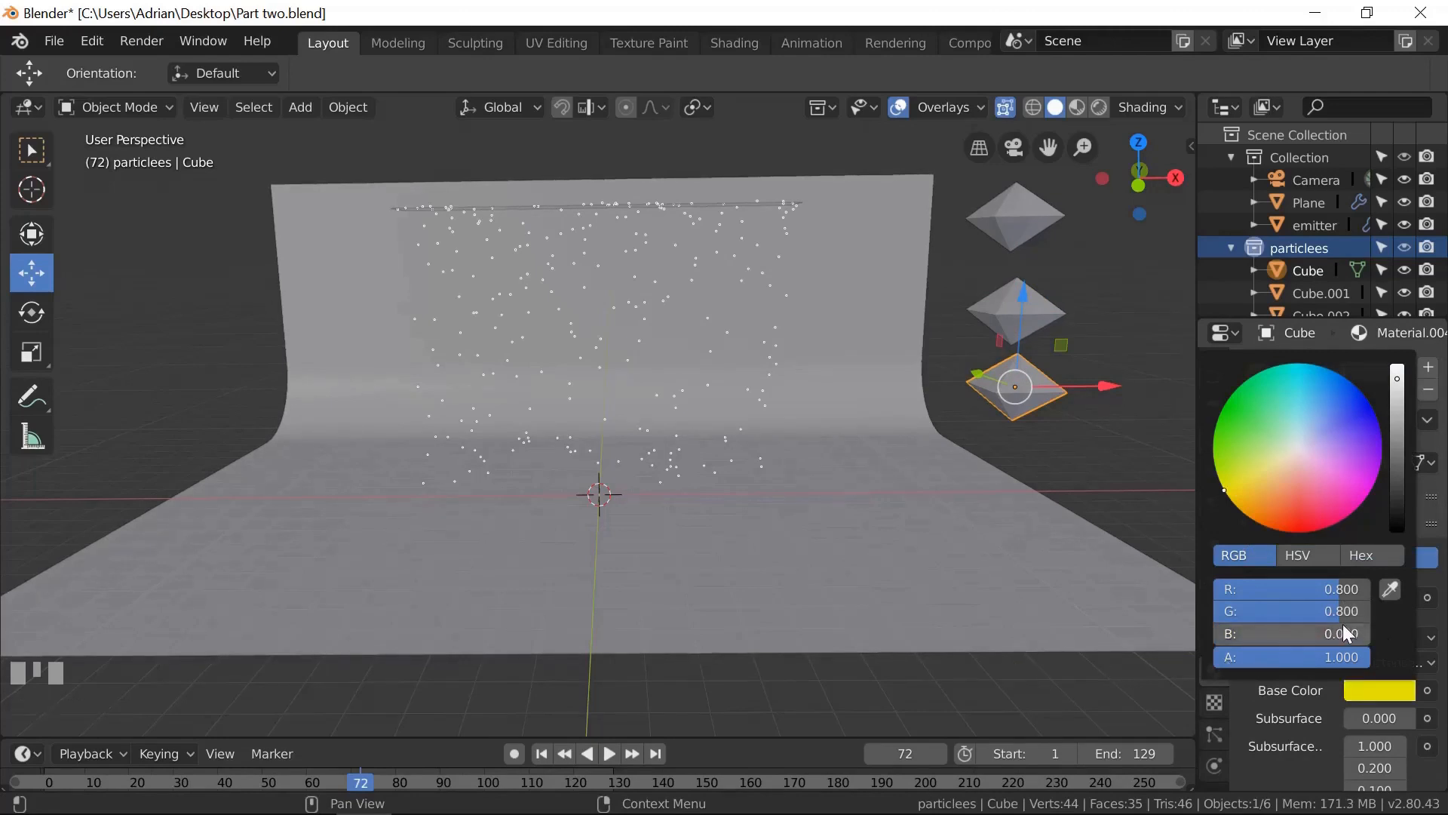
drag(1331, 617, 1019, 637)
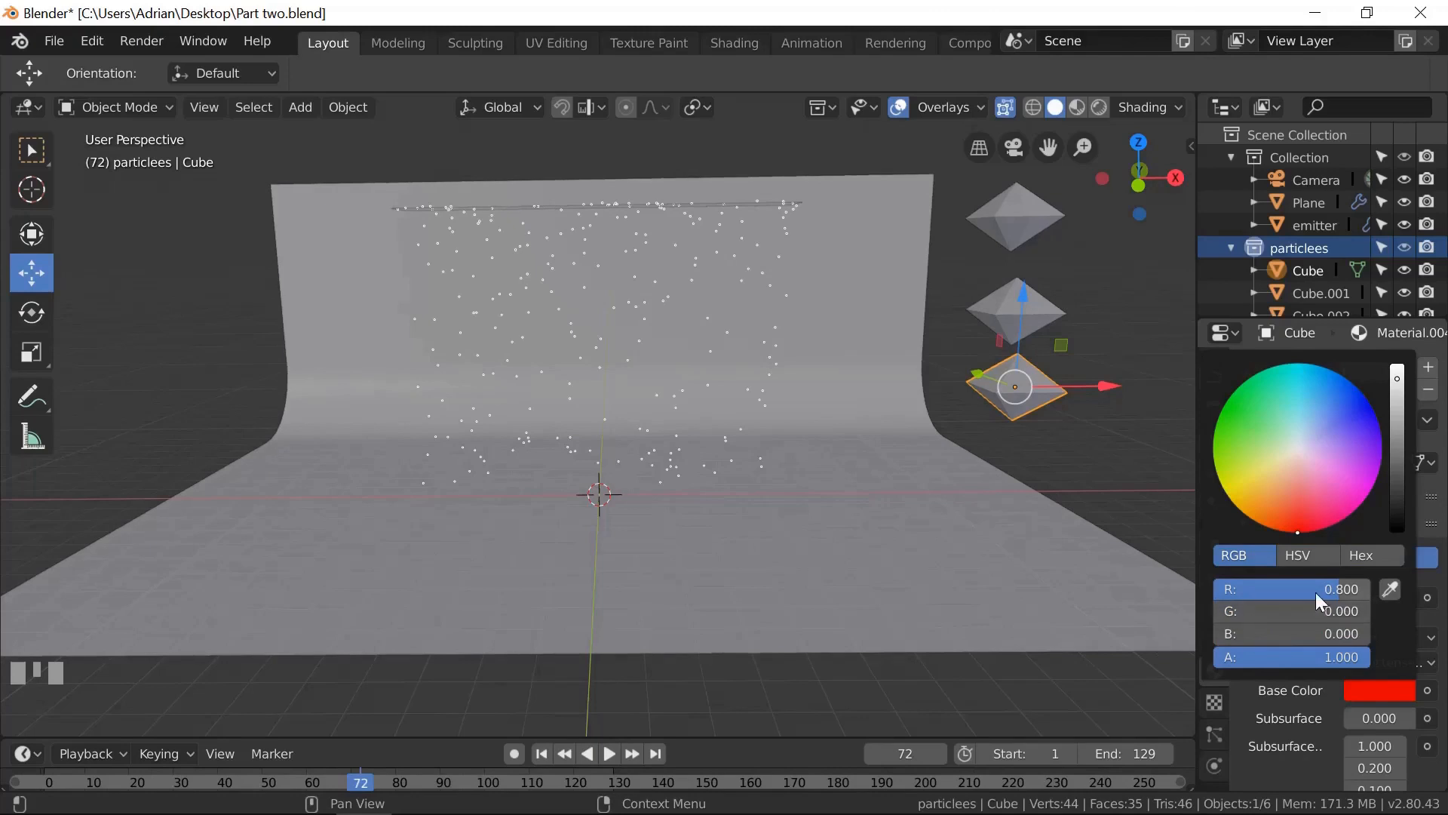
drag(1316, 592, 42, 583)
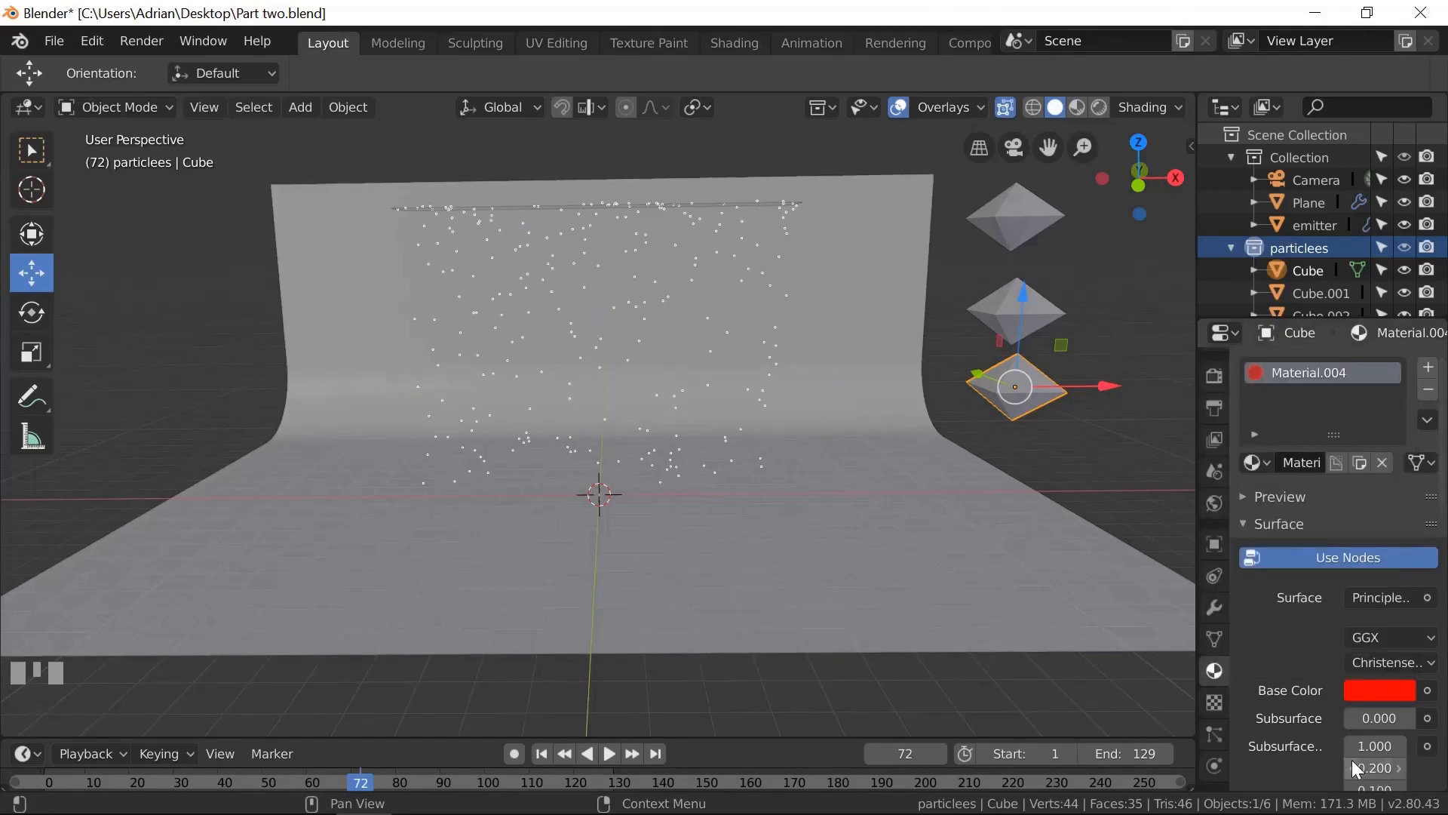
- Set the red material's Metallic to 1.000 and its Roughness to 0.000
scroll(1352, 759, down, 3)
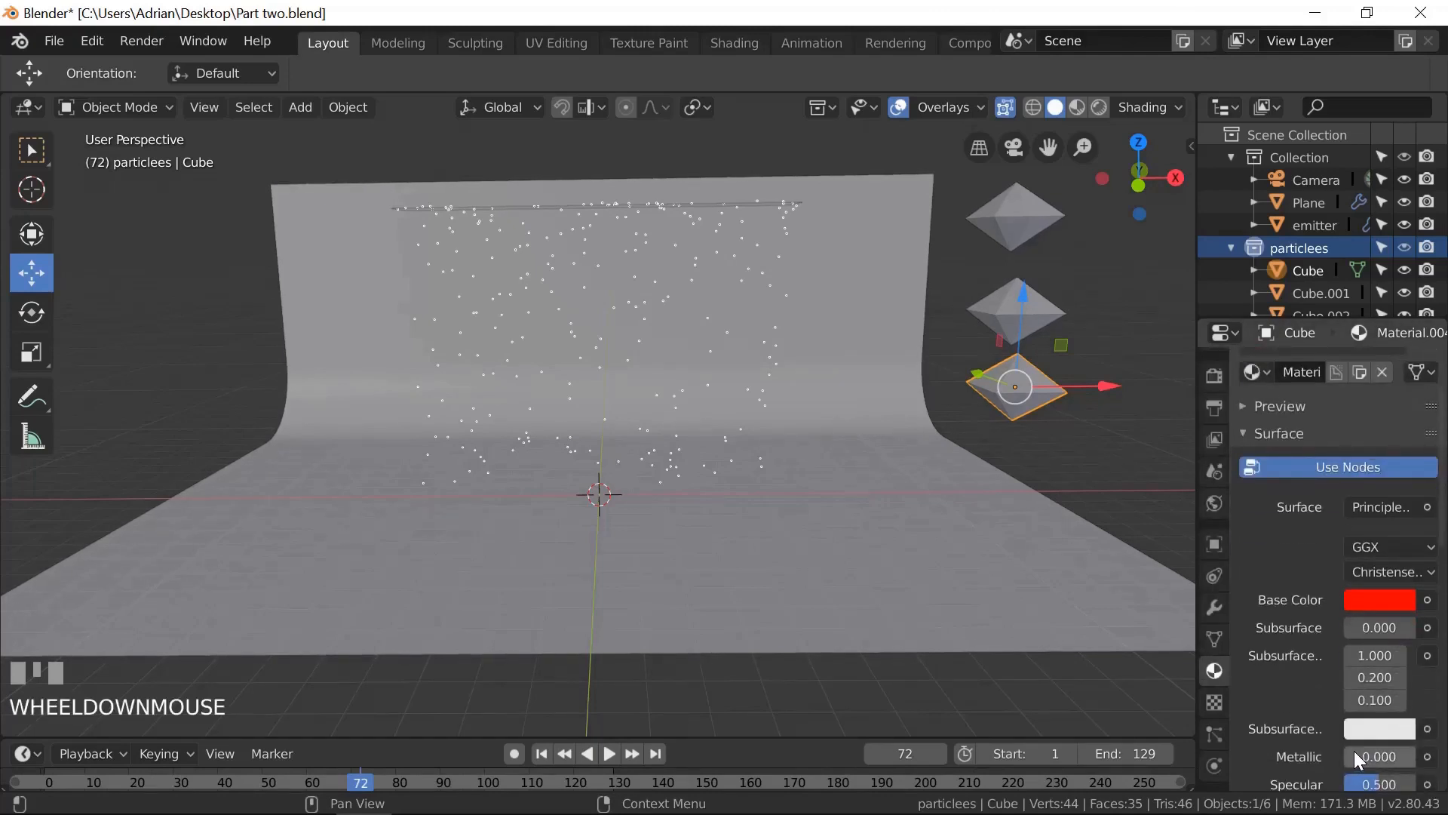
drag(1355, 757, 1422, 764)
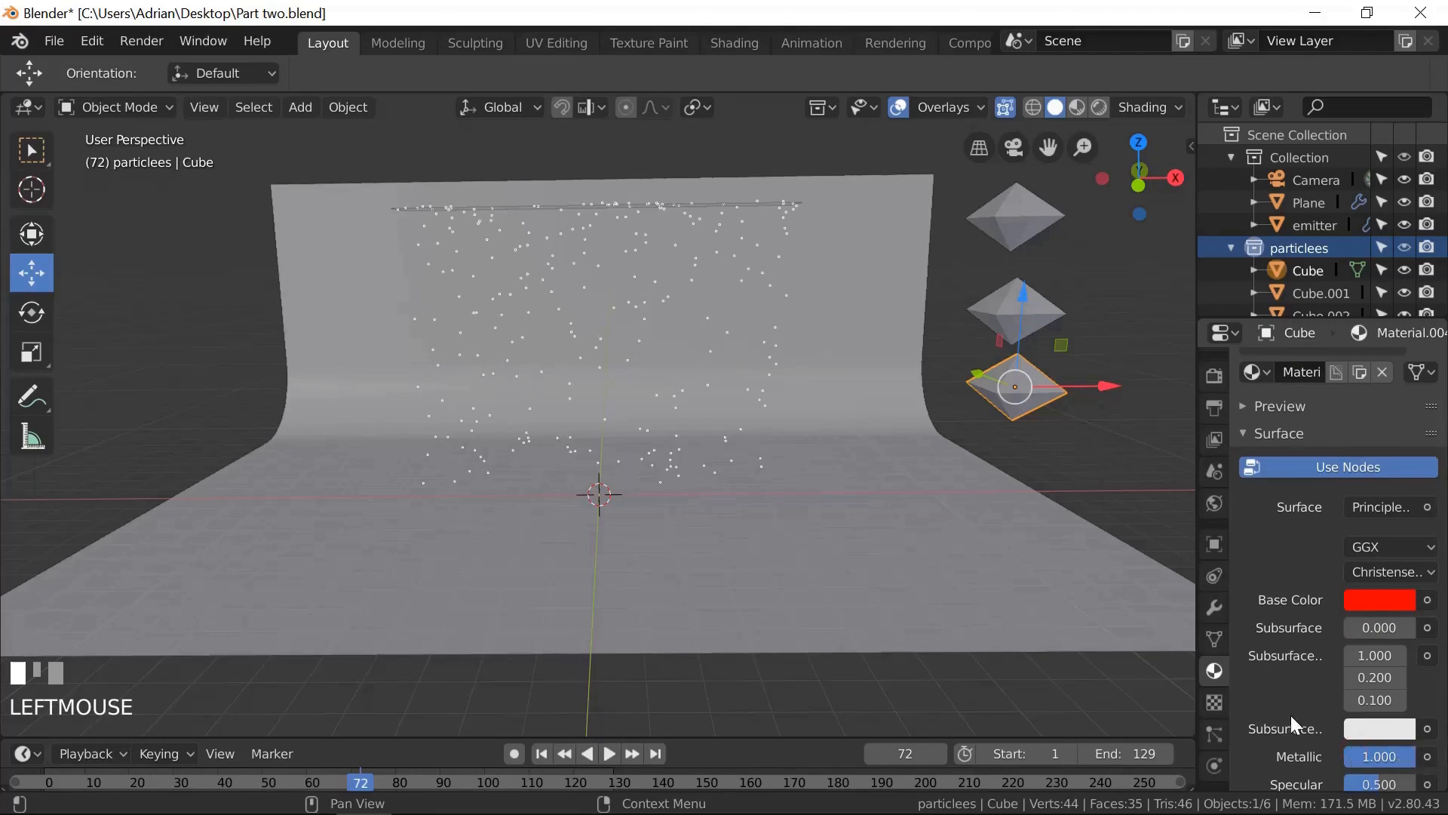
scroll(1291, 719, down, 2)
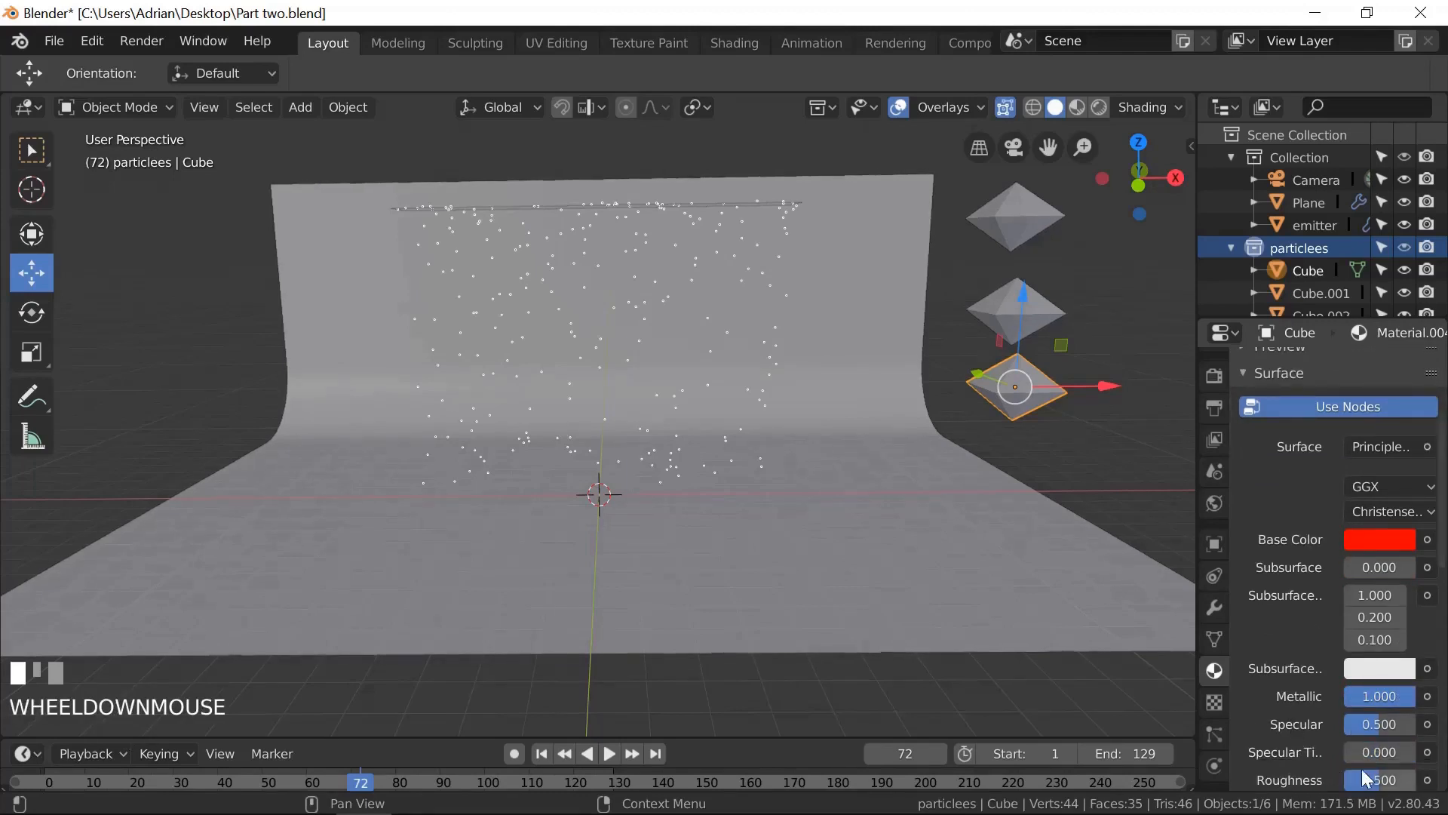
drag(1391, 781, 1385, 783)
drag(1273, 809, 1355, 777)
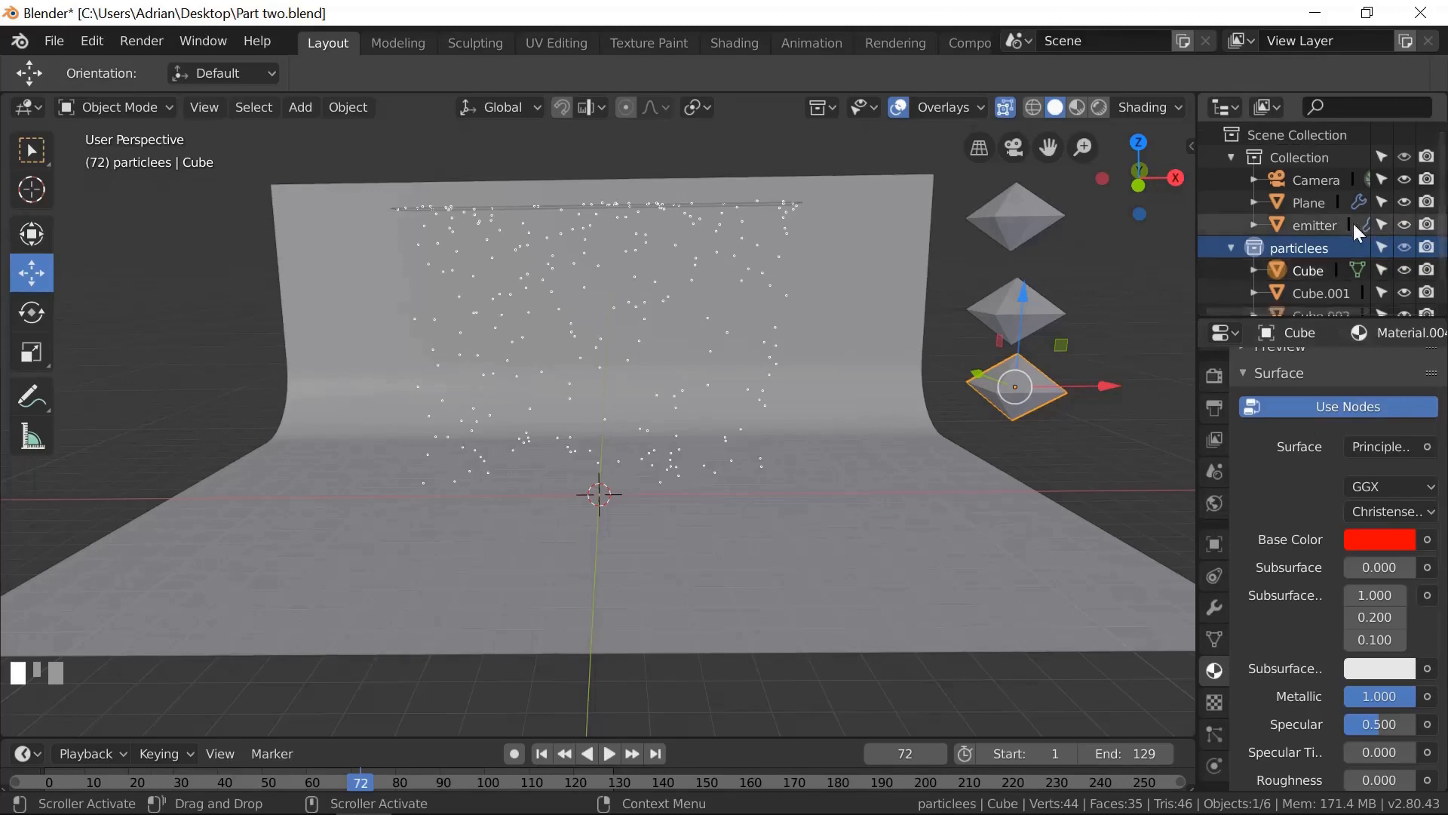
- Select the emitter object and view the scene through the camera
click(1331, 224)
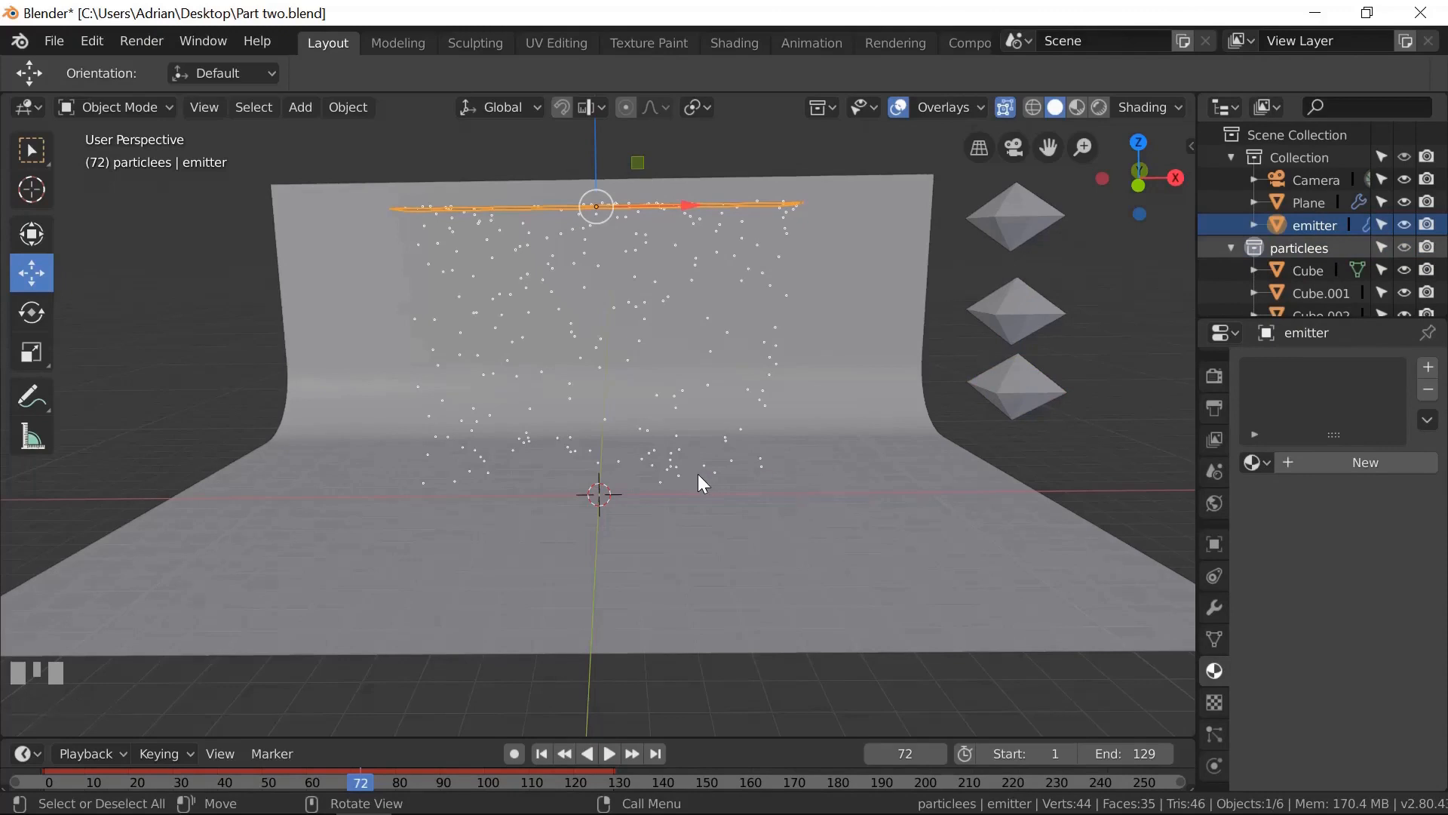
key(KP_0)
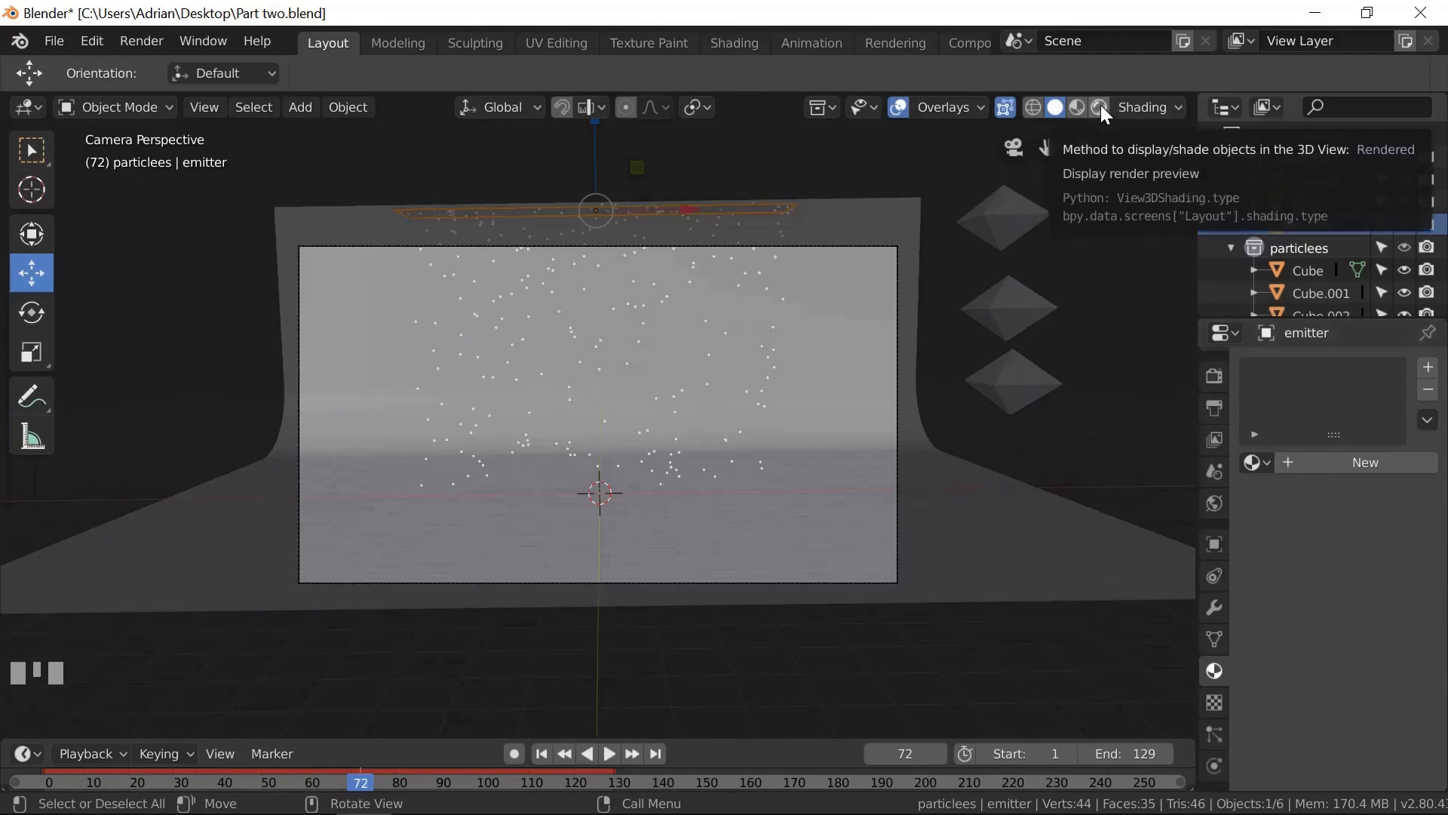
- Save the Blender file and switch the viewport to Rendered shading
click(54, 41)
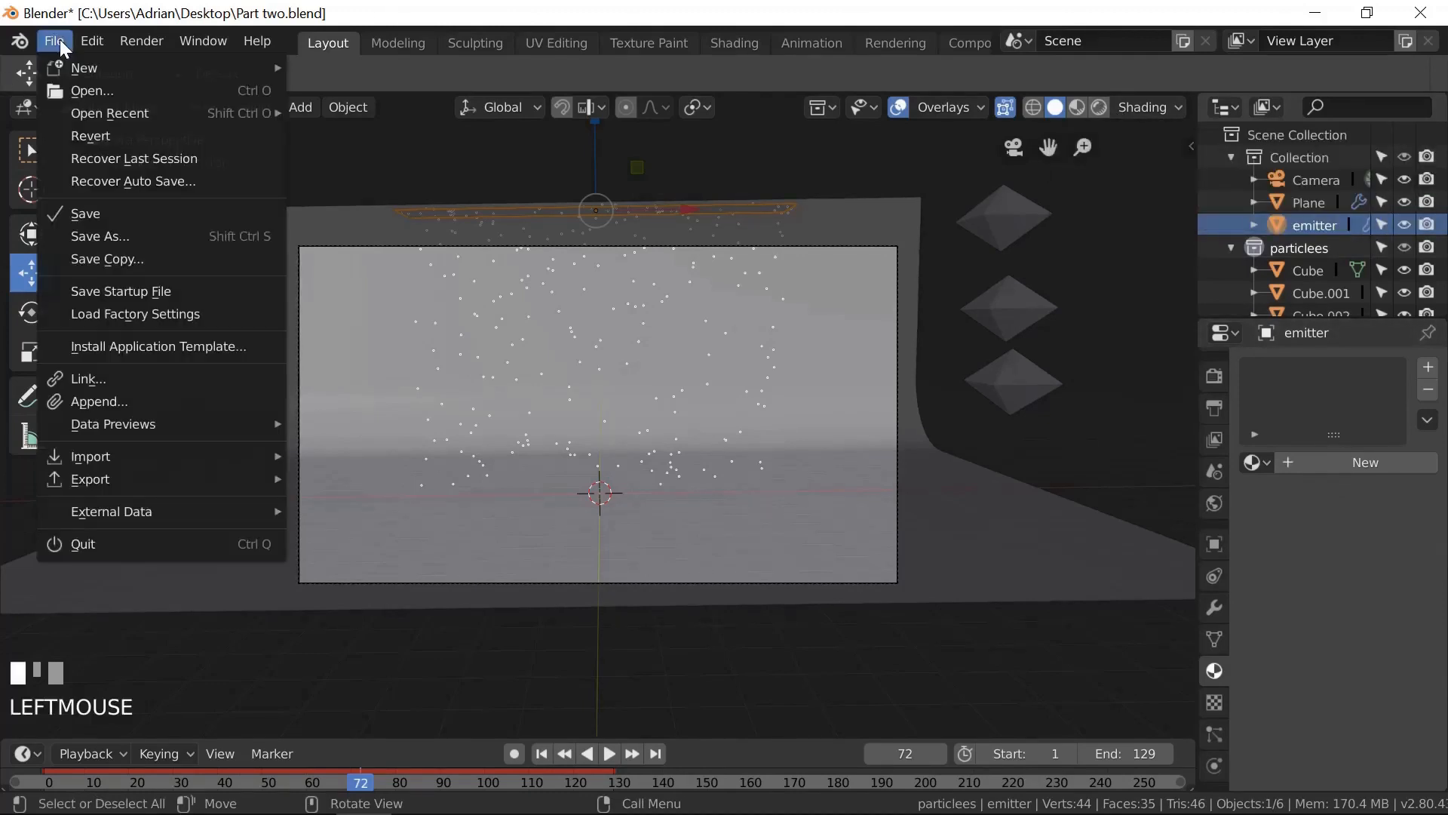
click(75, 210)
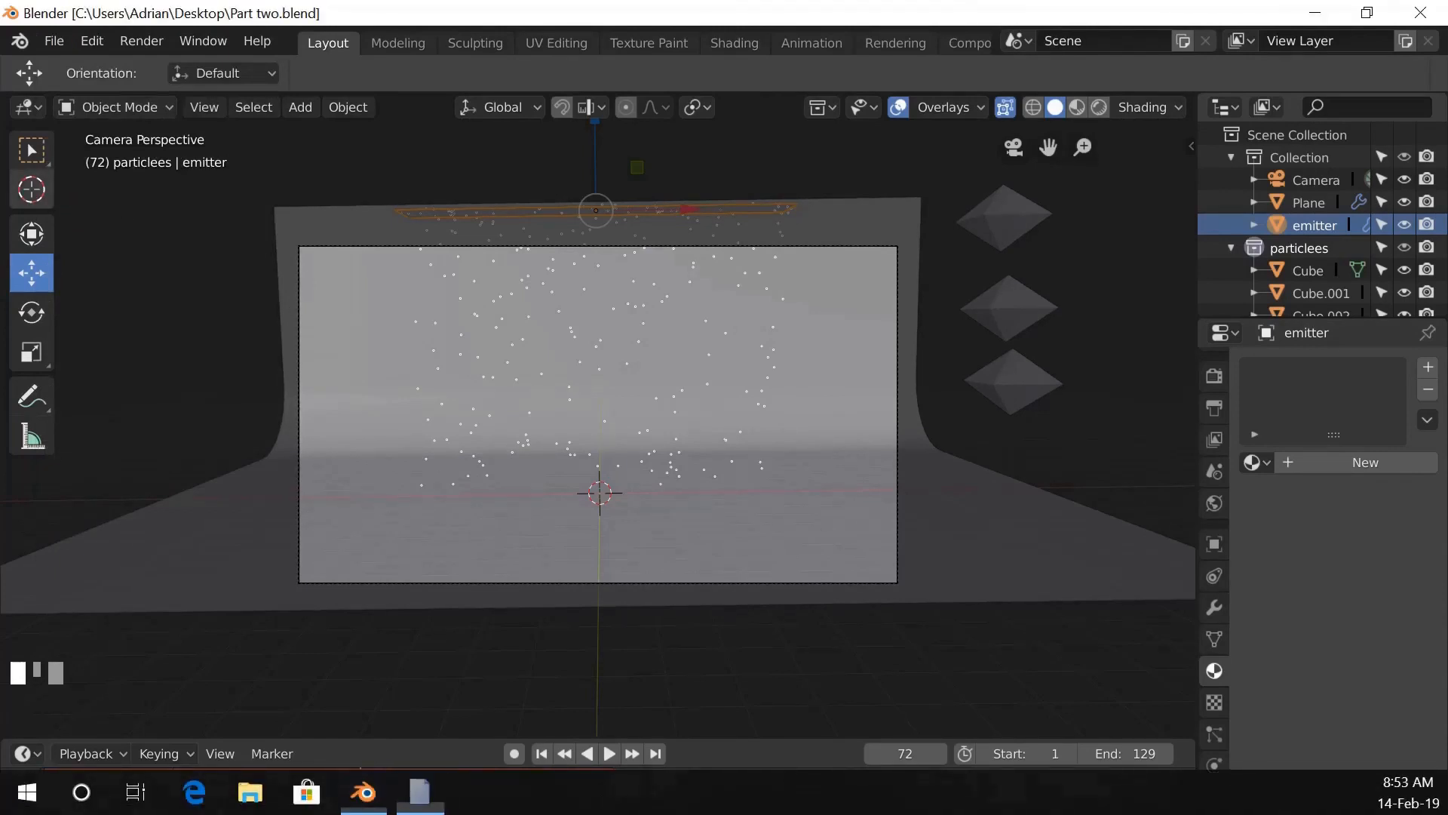
click(1098, 107)
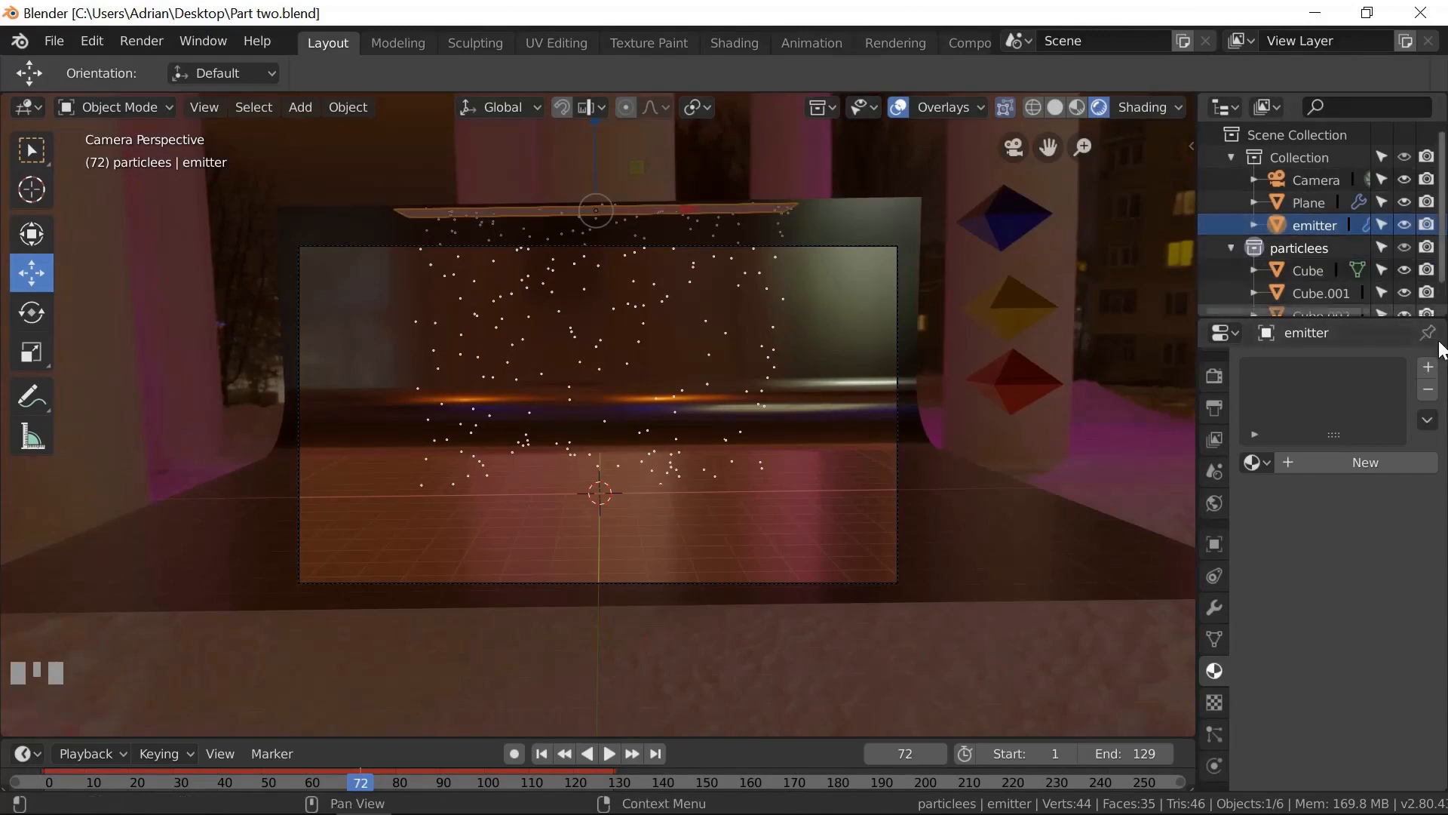
- Render the emitter's particles as a Collection, using the particlees collection as the instance collection
click(1214, 734)
scroll(1314, 611, down, 8)
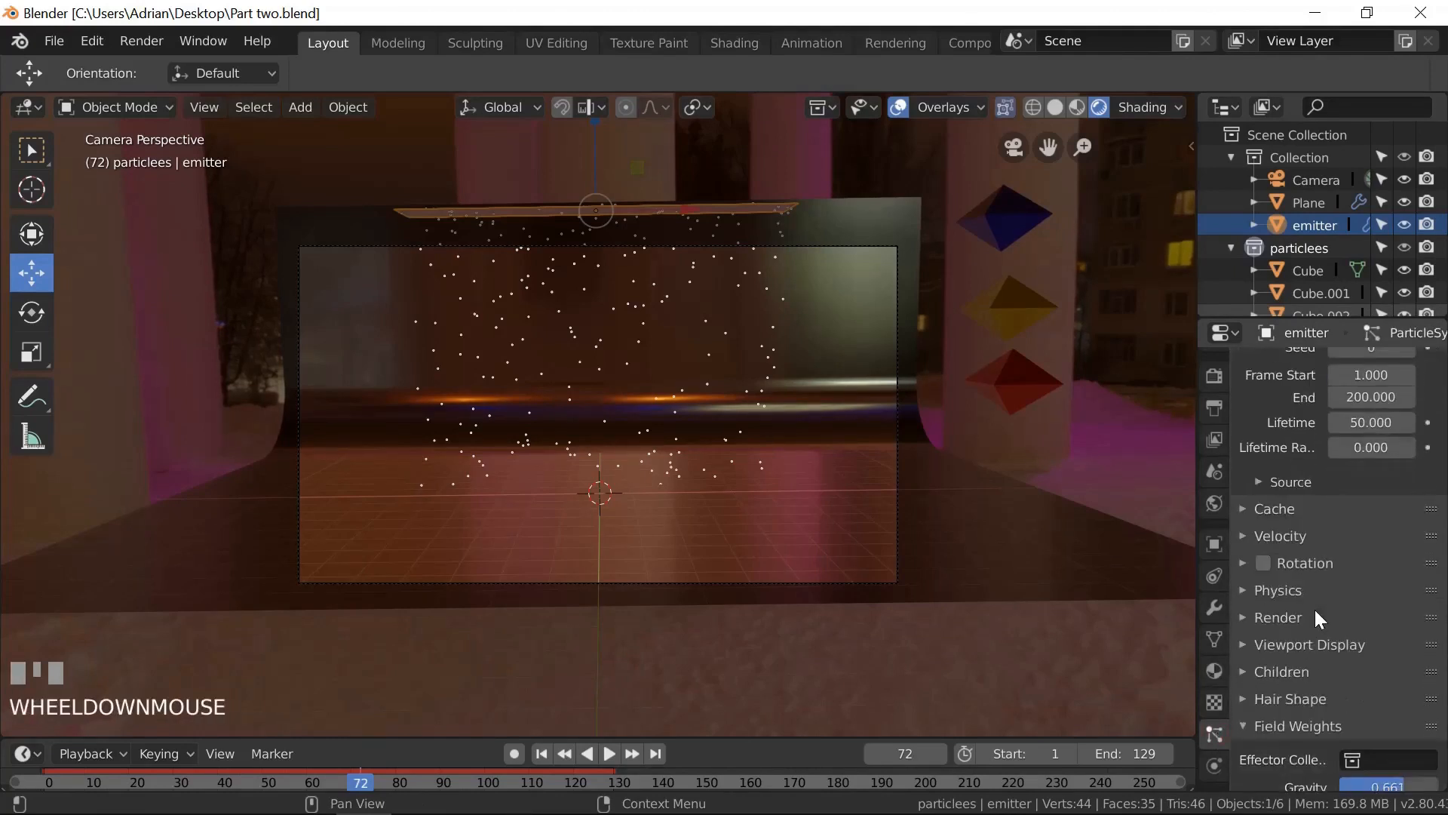
click(1243, 614)
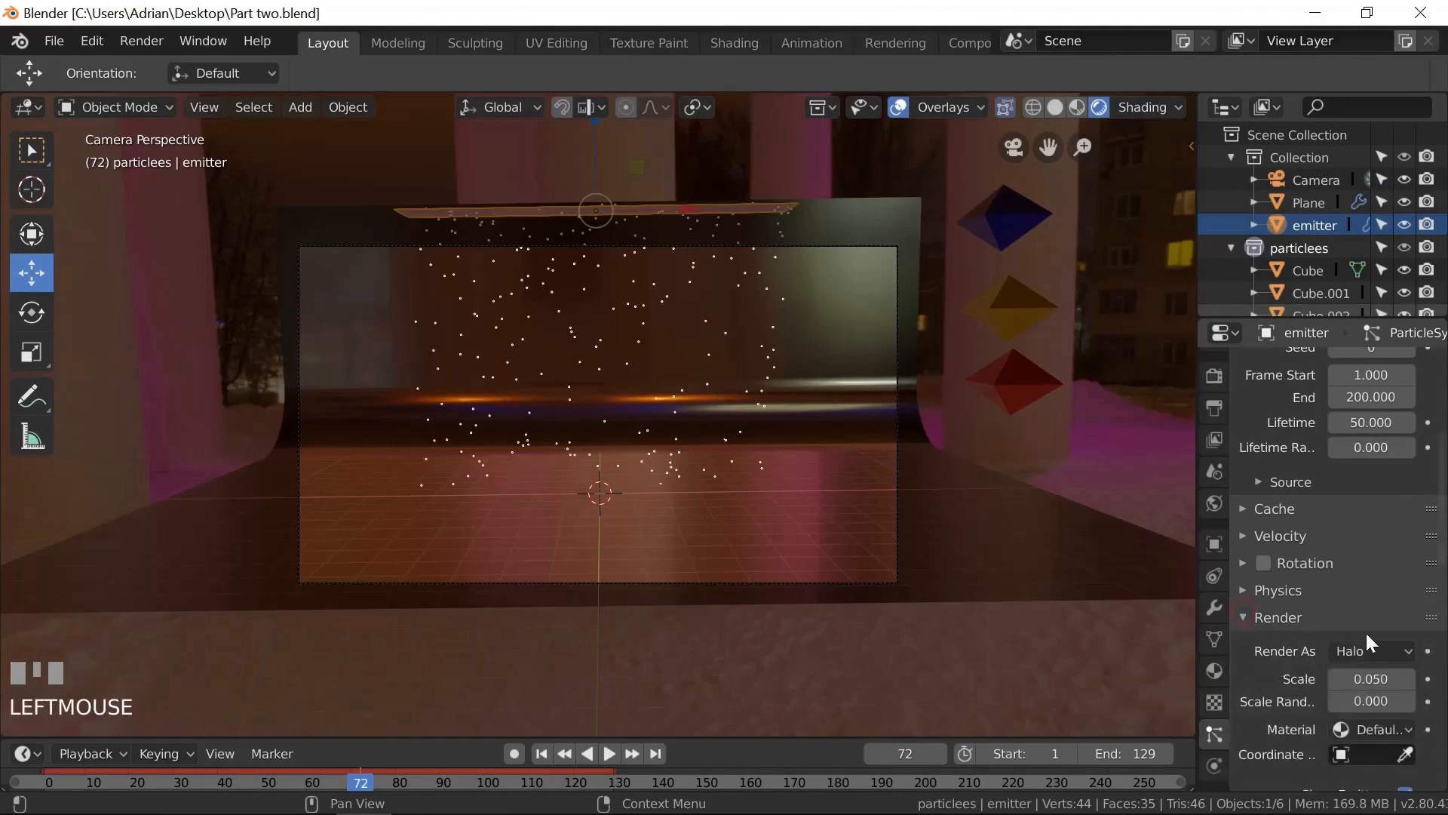
click(1408, 659)
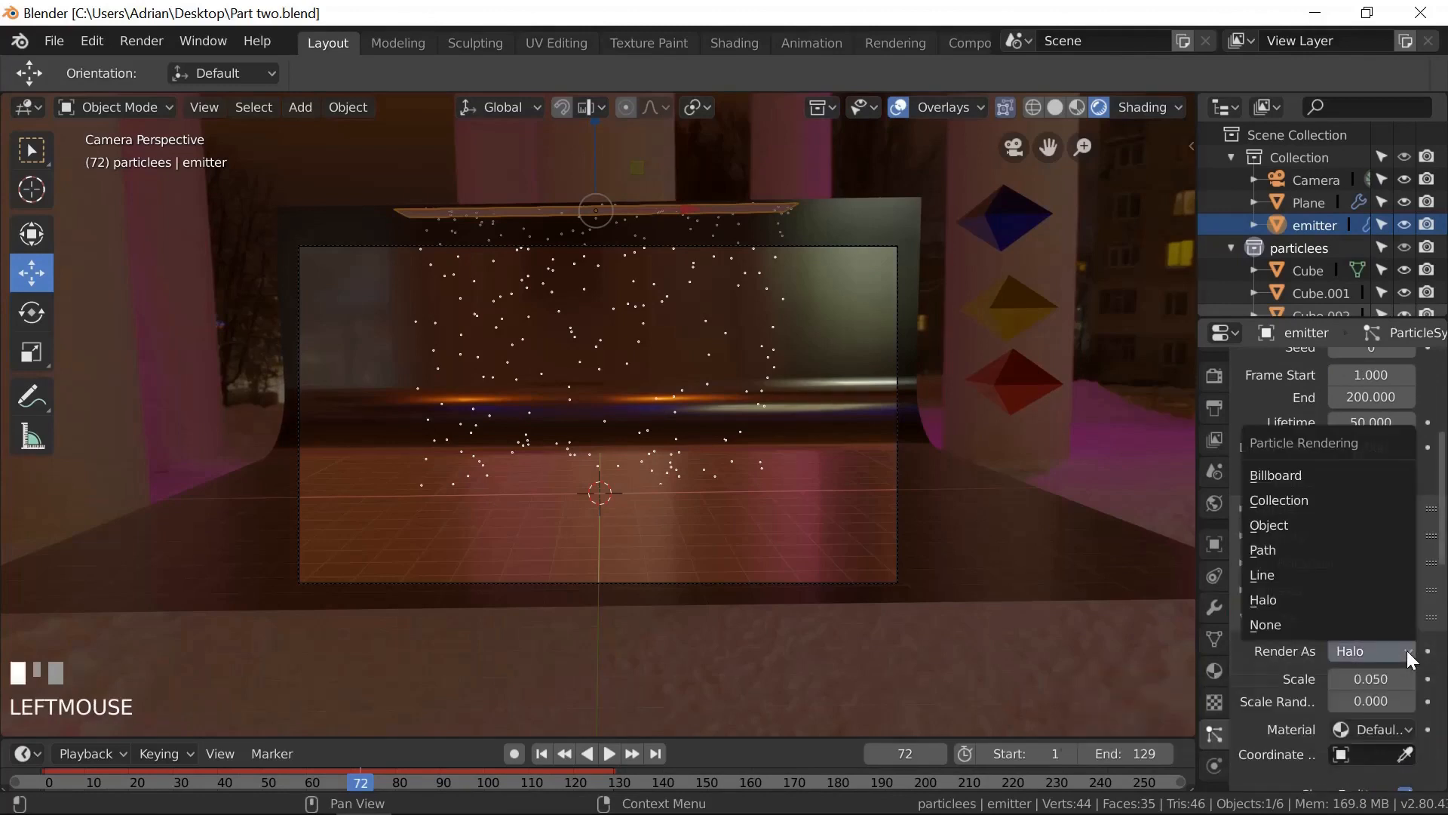
click(1334, 498)
scroll(1400, 553, down, 3)
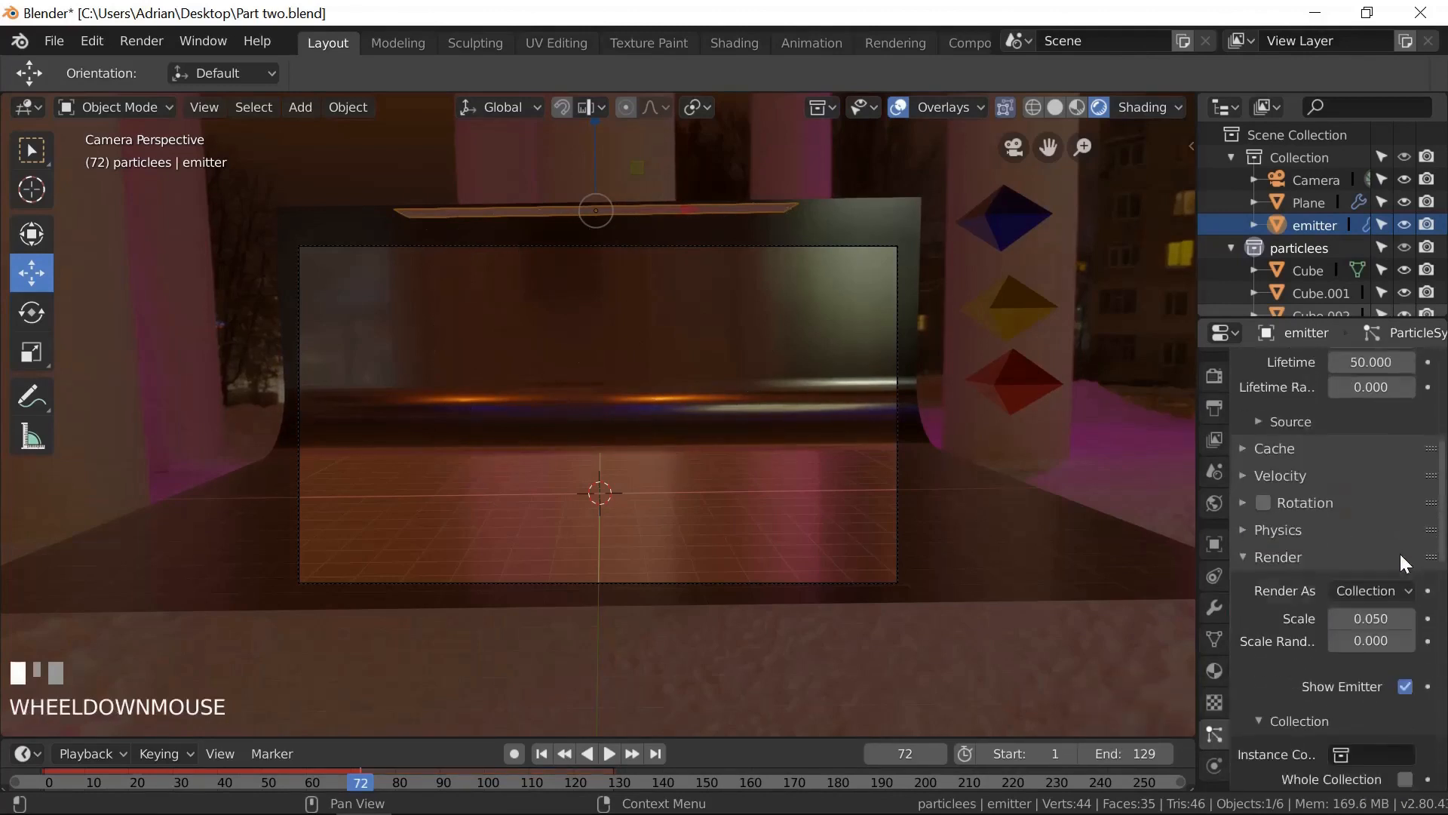
scroll(1402, 556, down, 2)
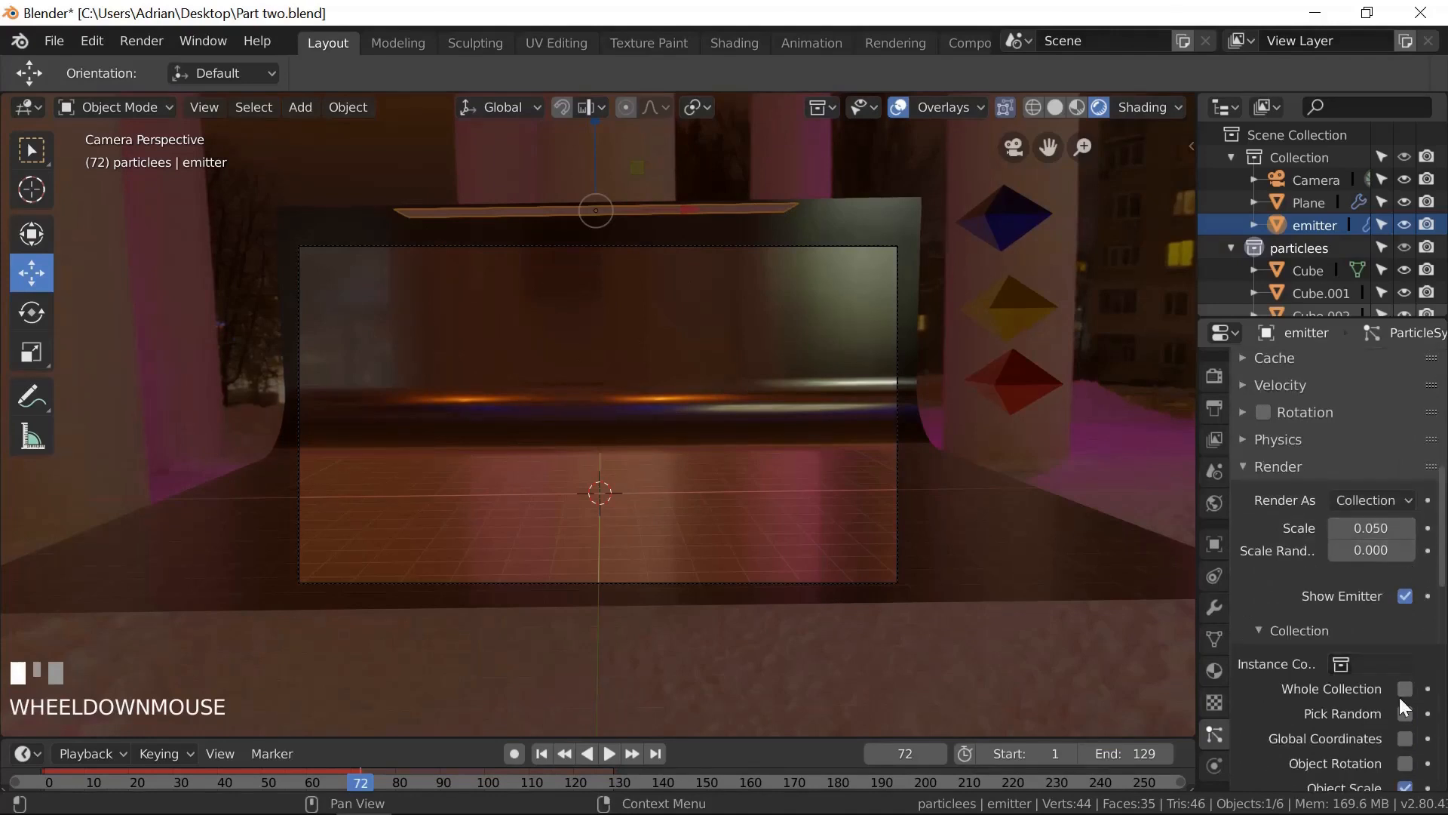
click(1367, 665)
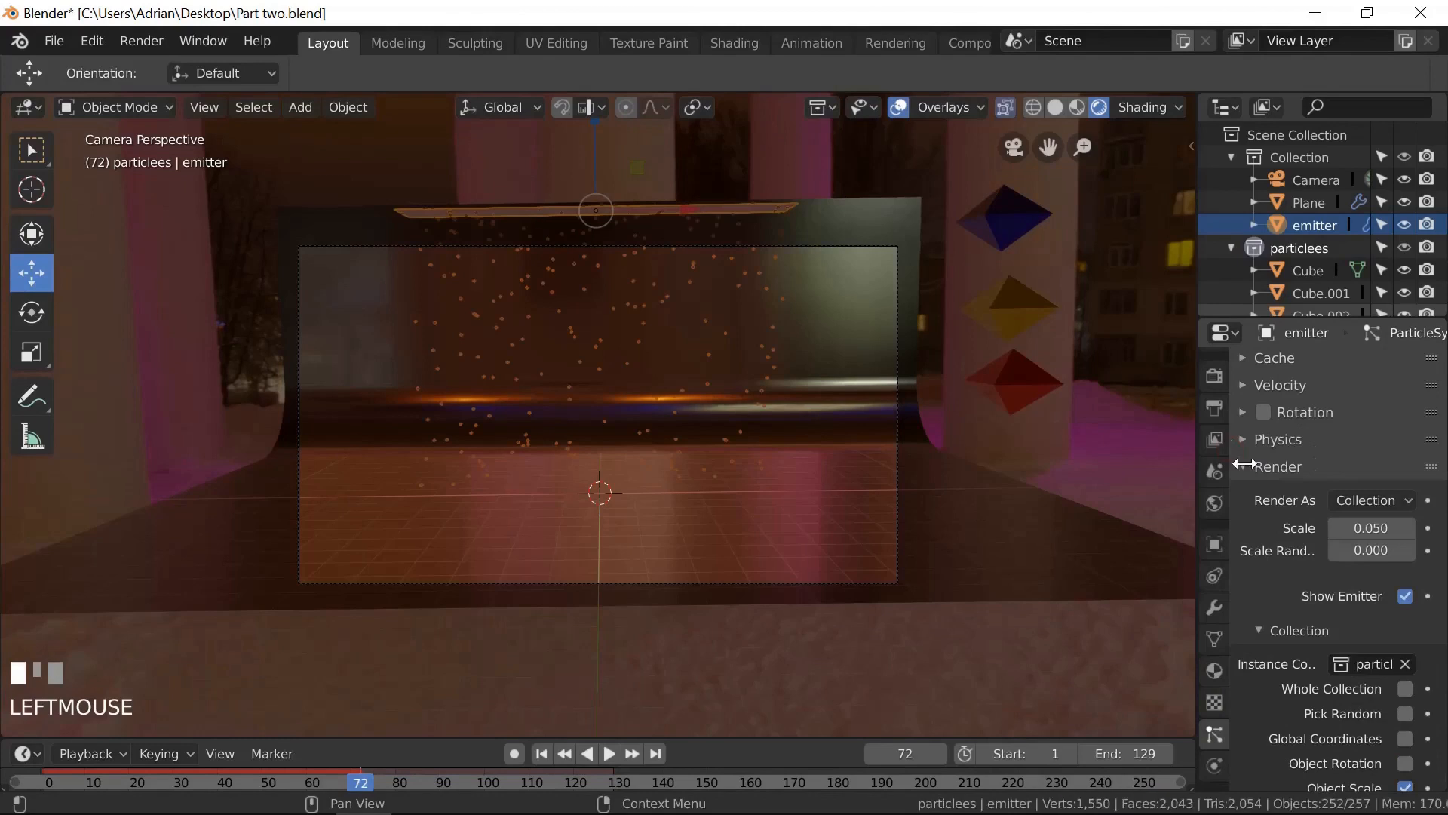
- Set the particles' render Scale to 0.200 and Scale Randomness to 0.932, and preview the animation briefly
scroll(1429, 650, down, 1)
scroll(1272, 662, down, 1)
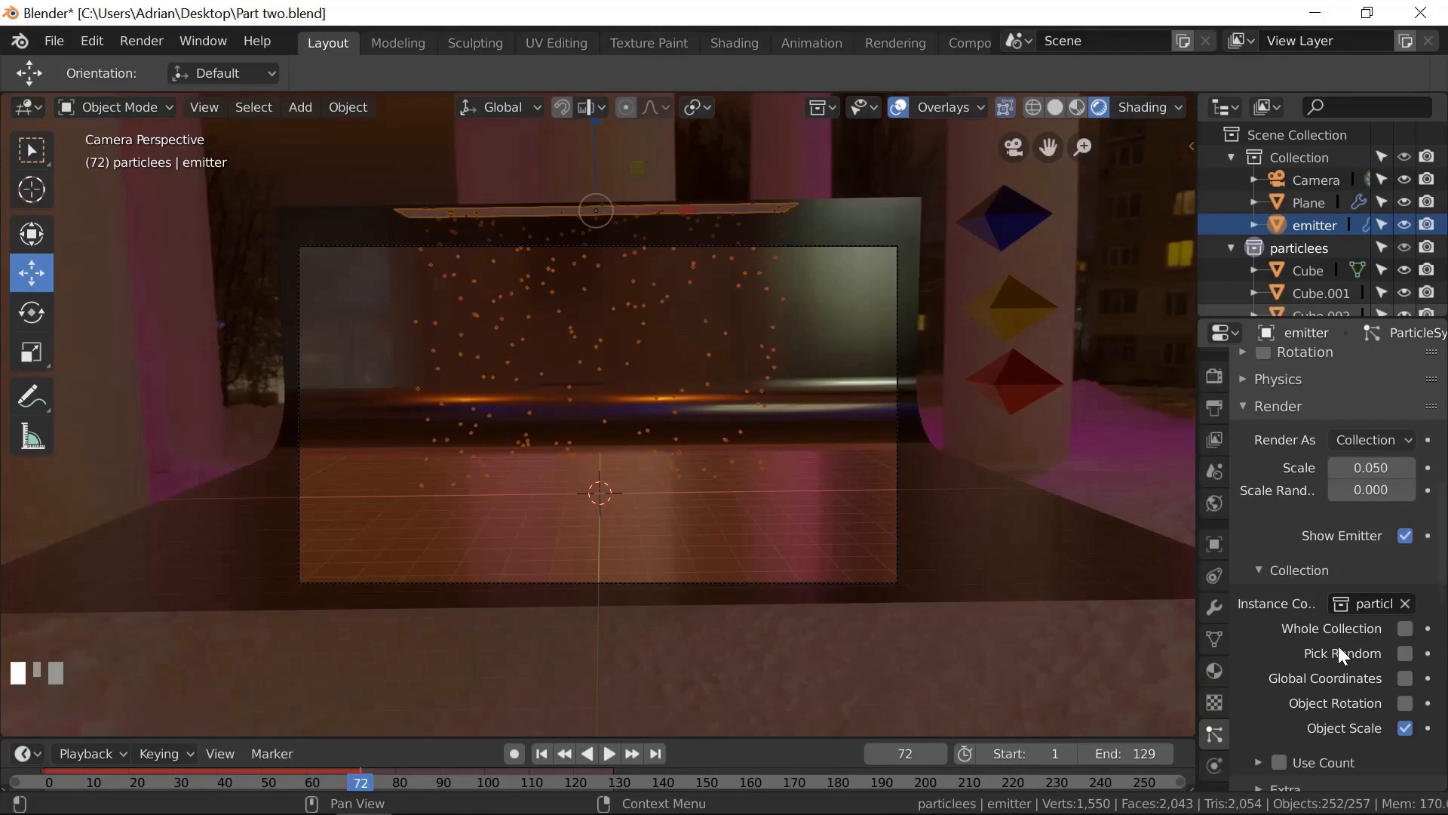
scroll(1340, 649, up, 2)
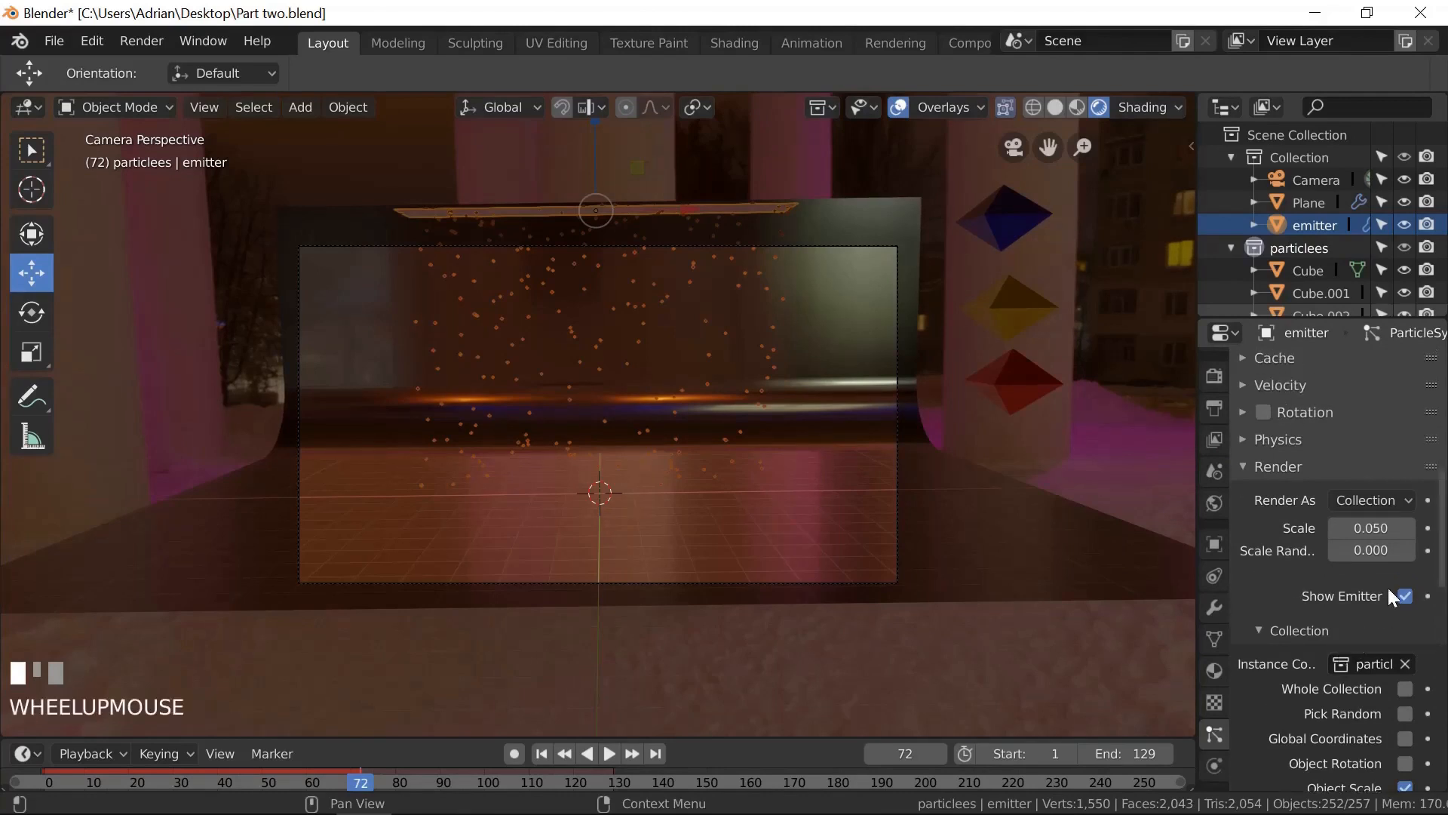
click(1358, 528)
drag(1358, 528, 1380, 528)
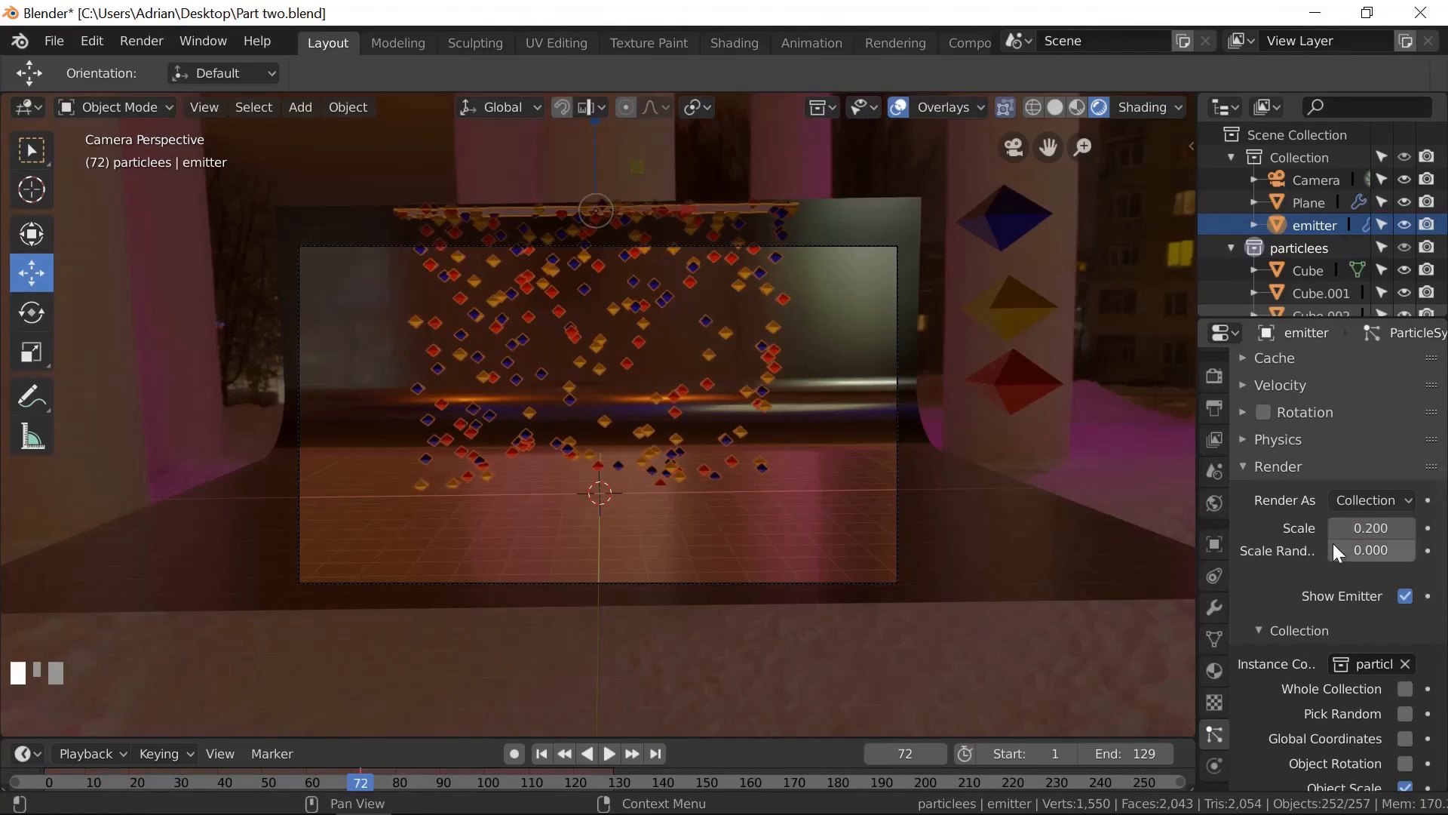
drag(1346, 551, 1434, 568)
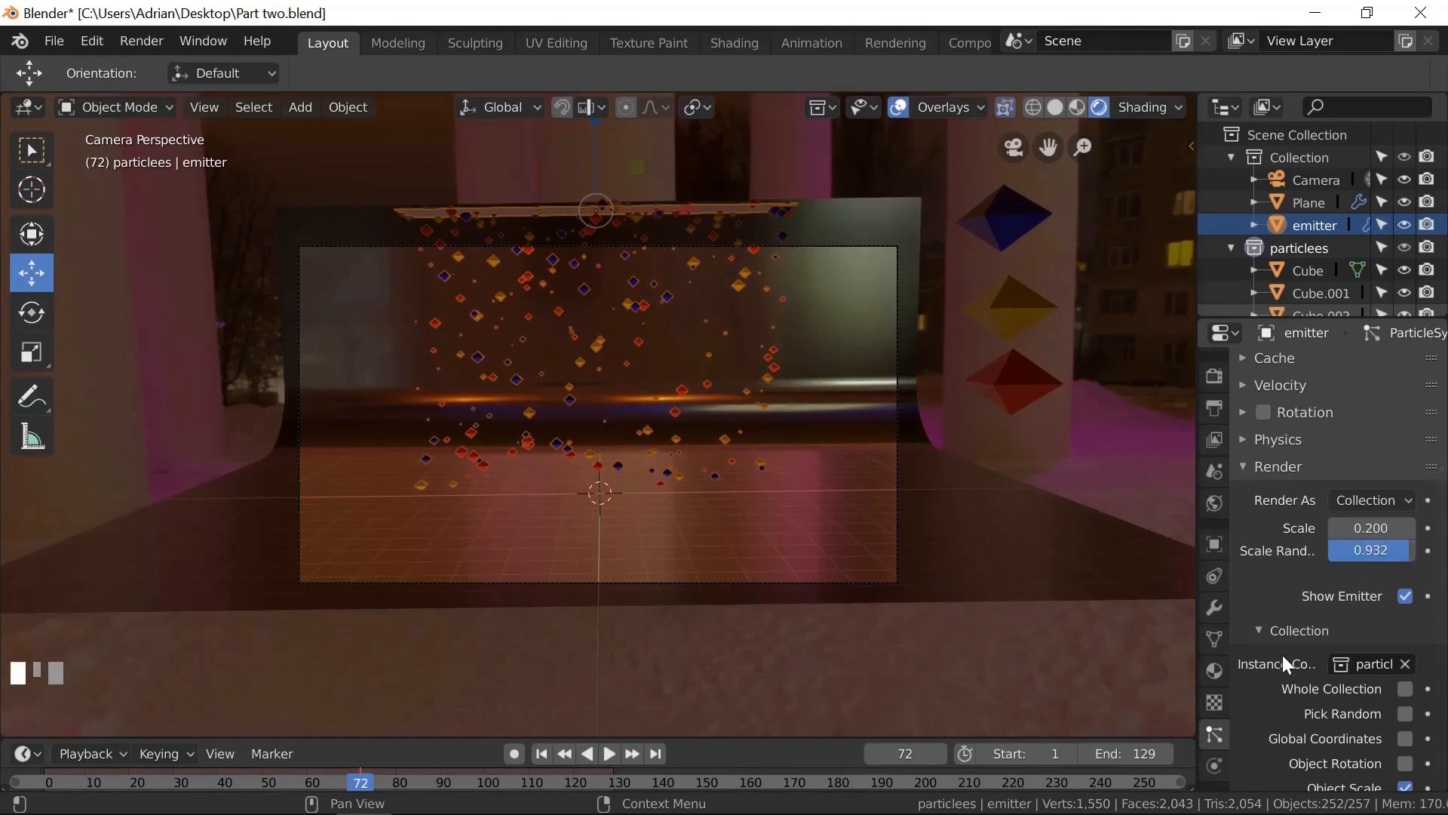
click(611, 753)
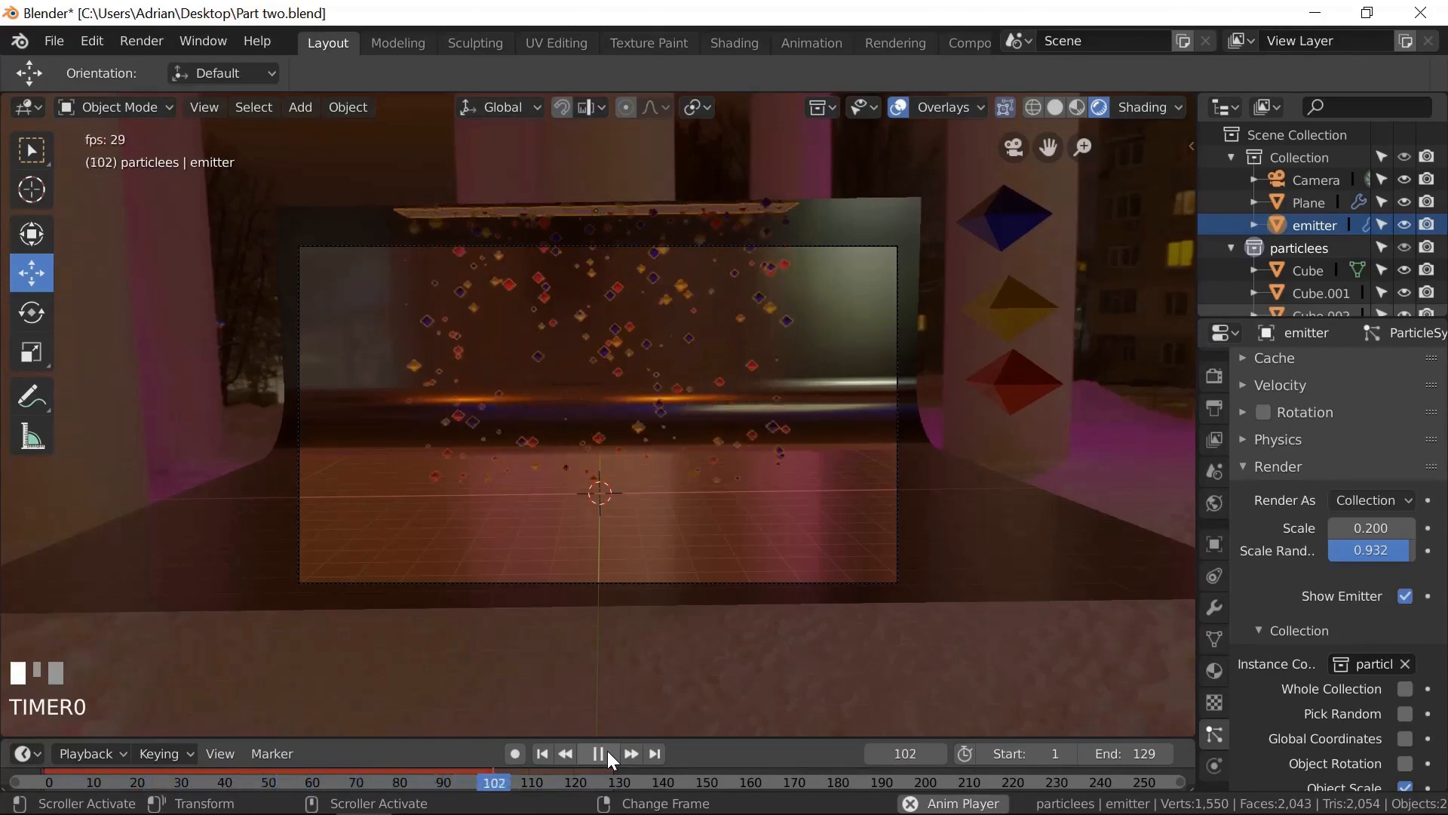
click(608, 751)
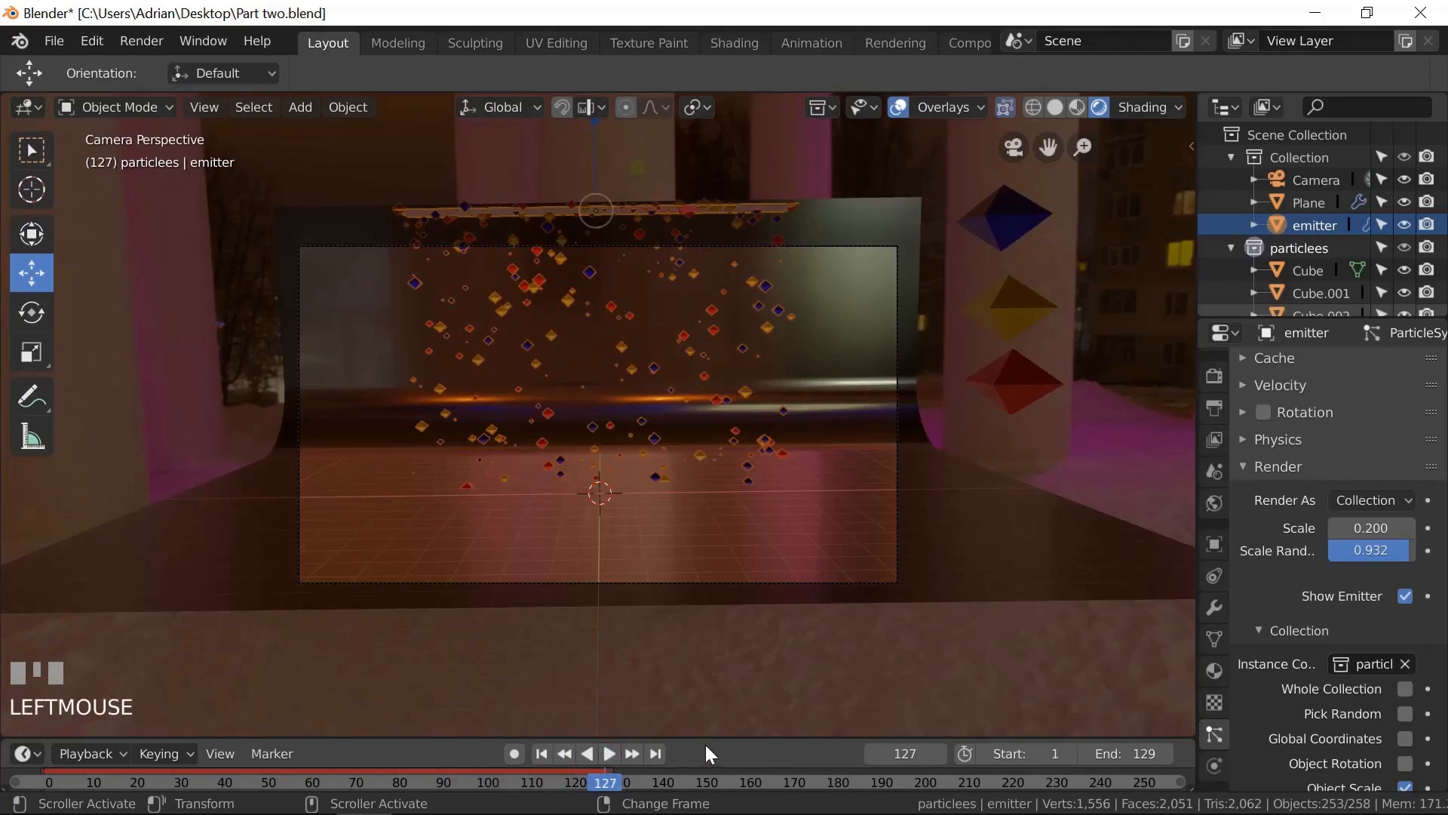
- Set the world background Strength to 2.900 and replay the animation from frame 1
click(1213, 503)
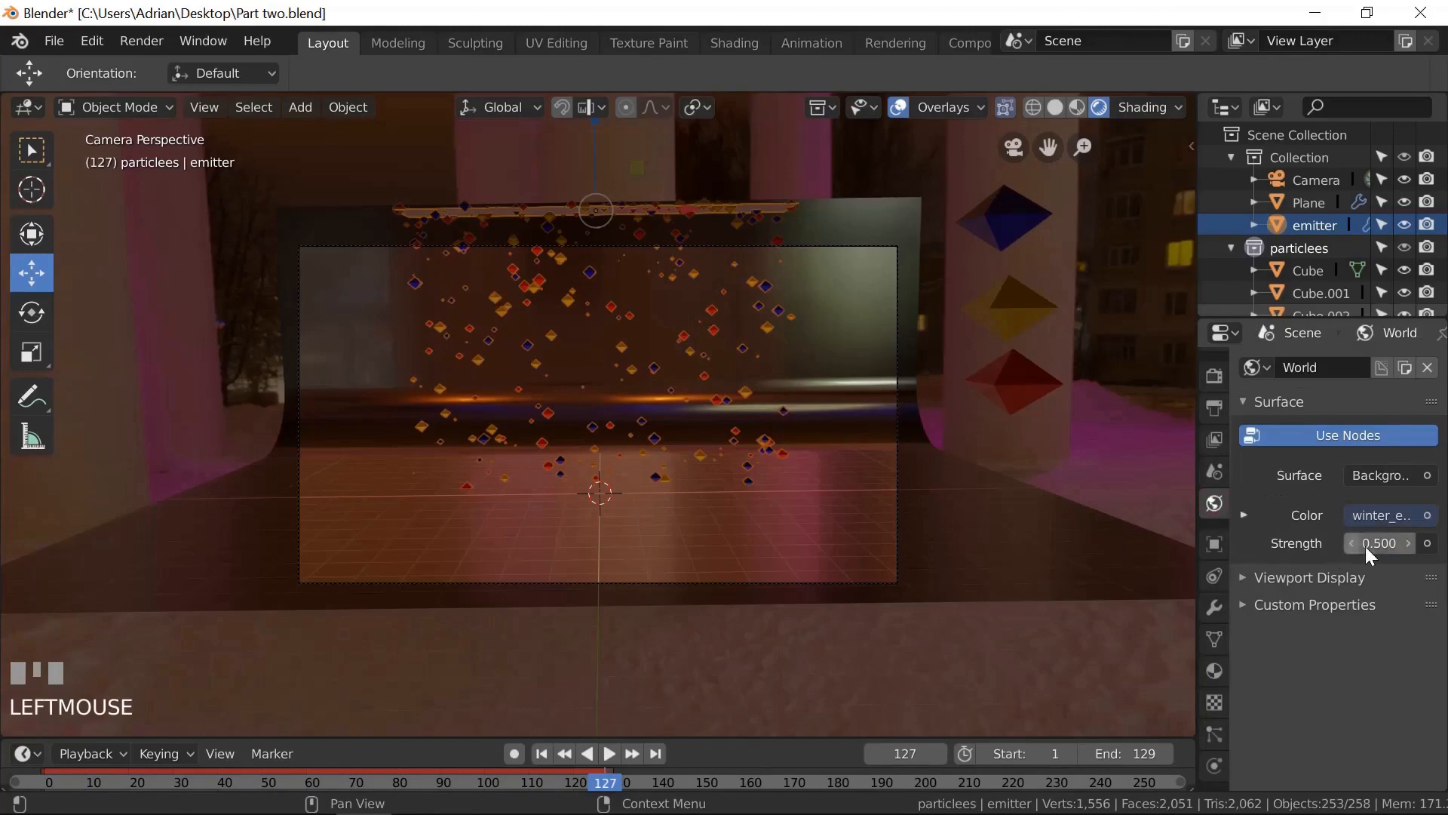
drag(1370, 555, 1404, 558)
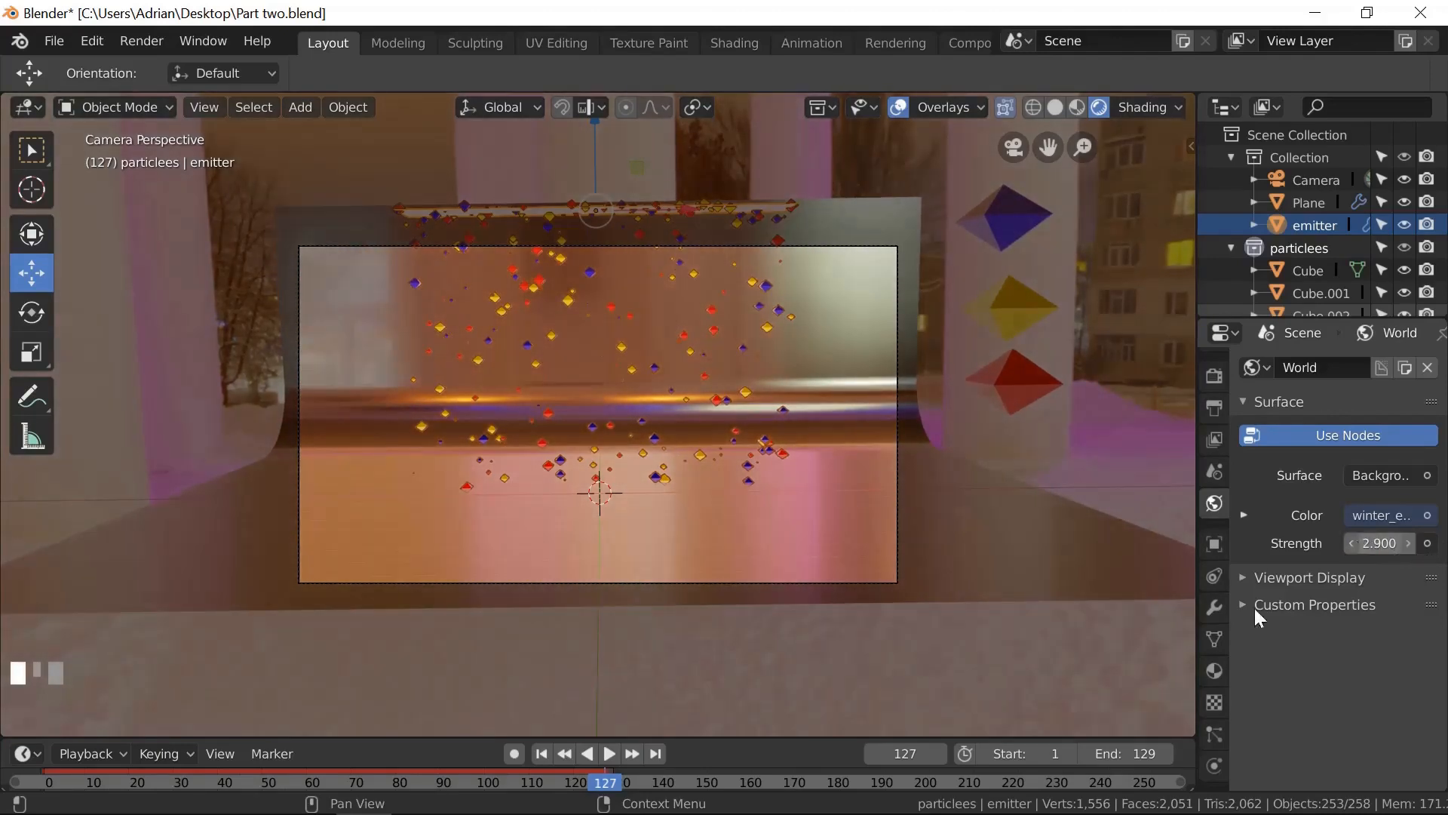
click(543, 754)
click(610, 754)
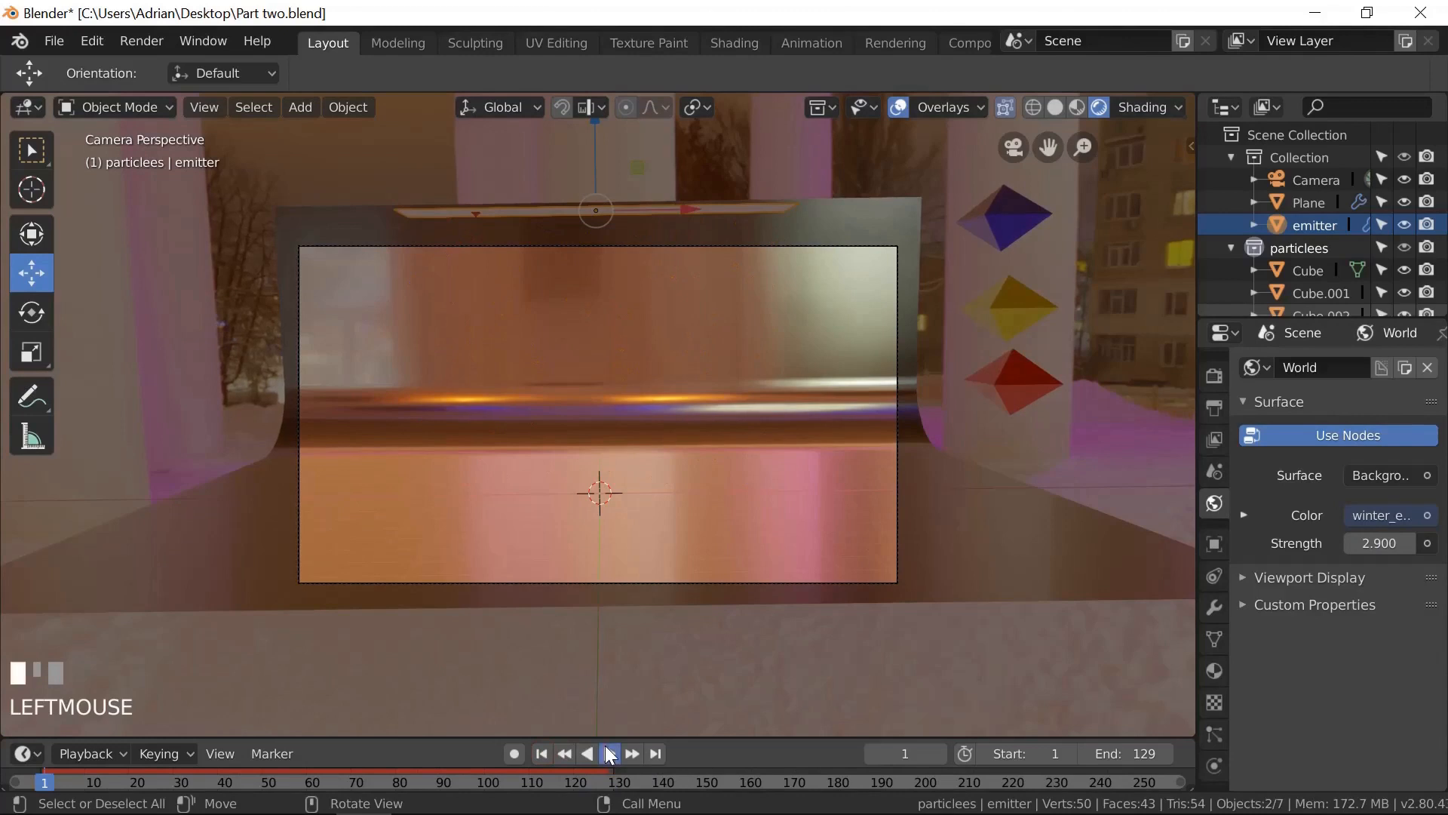